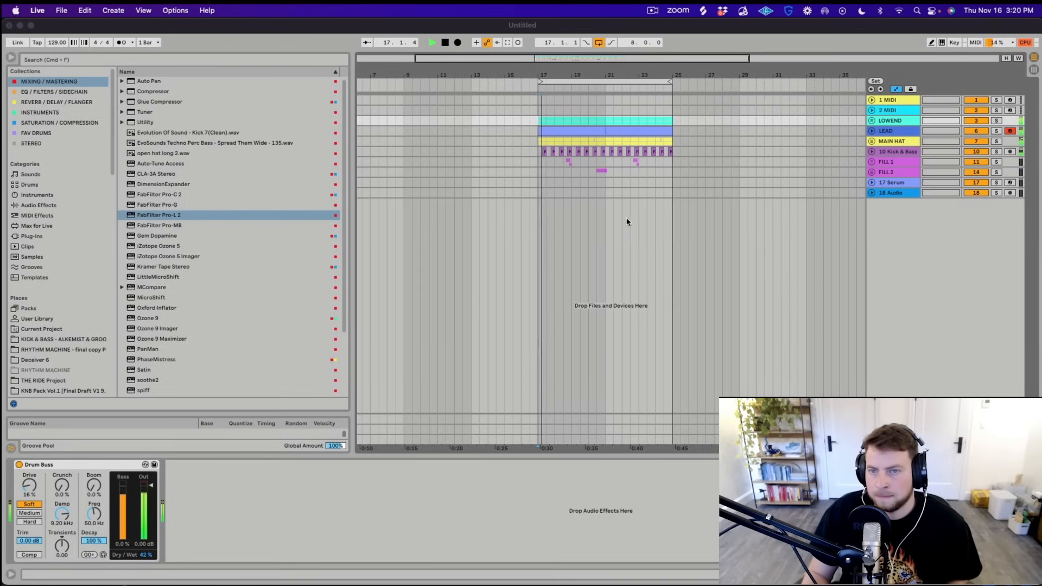
Stop playback and unfold the LOWEND group so its KICK and BASS clips from bar 17 fill the arrangement
click(740, 154)
key(space)
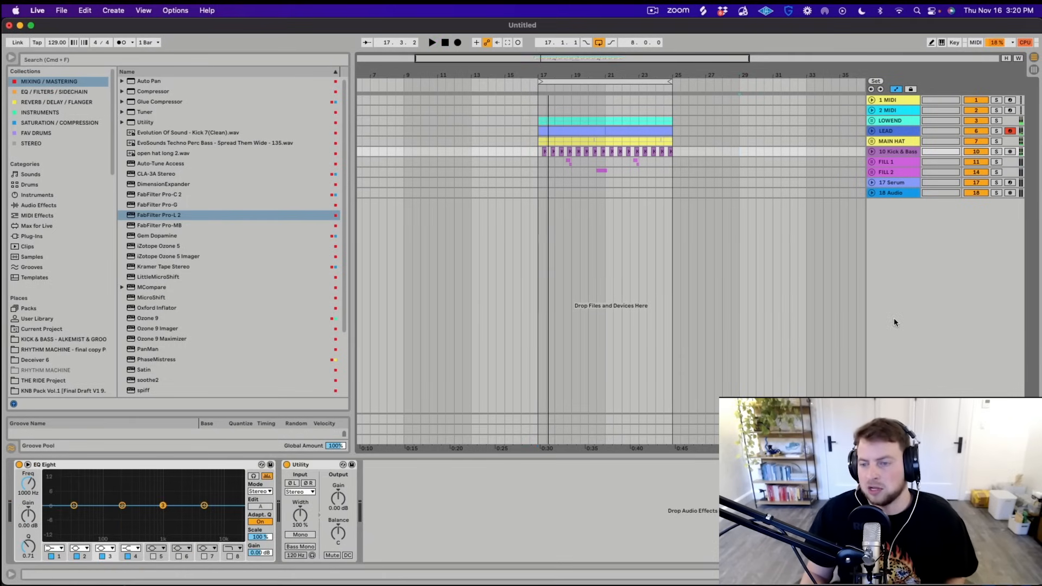
click(872, 123)
drag(559, 70, 500, 125)
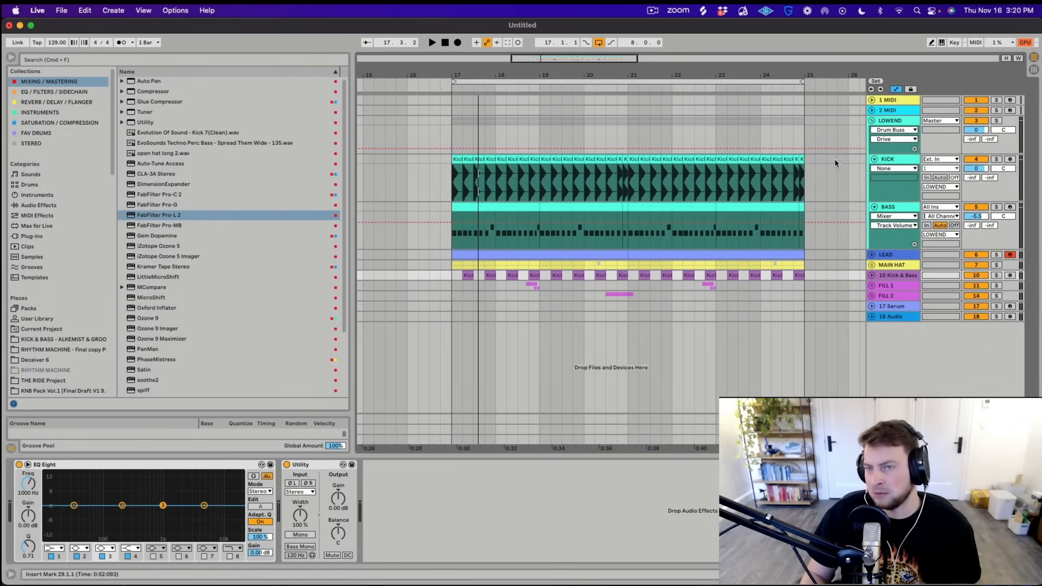
drag(462, 73, 462, 120)
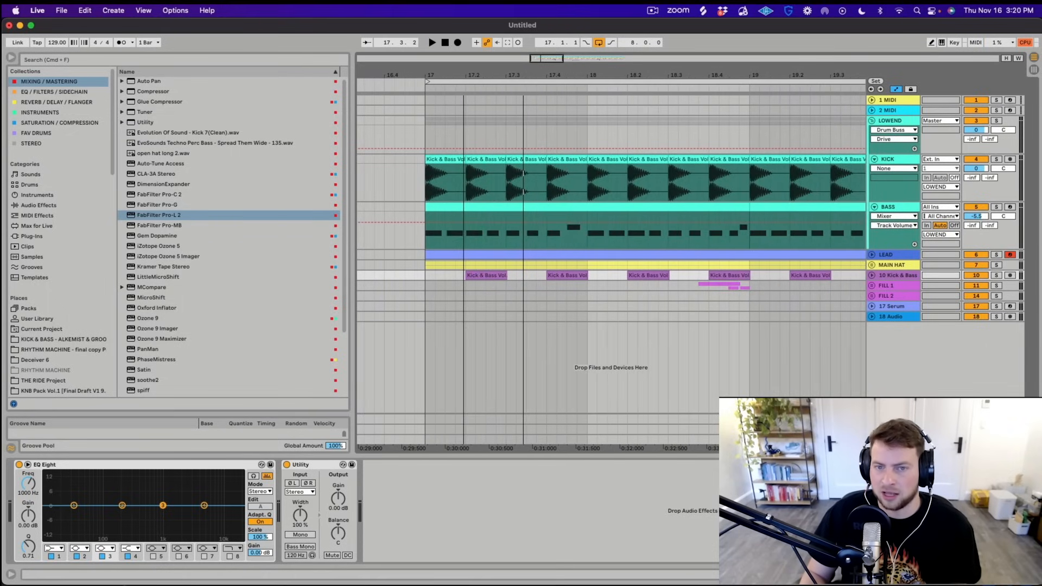
Open the Voxengo SPAN analyzer on the KICK track and play the arrangement from the third kick clip
click(432, 160)
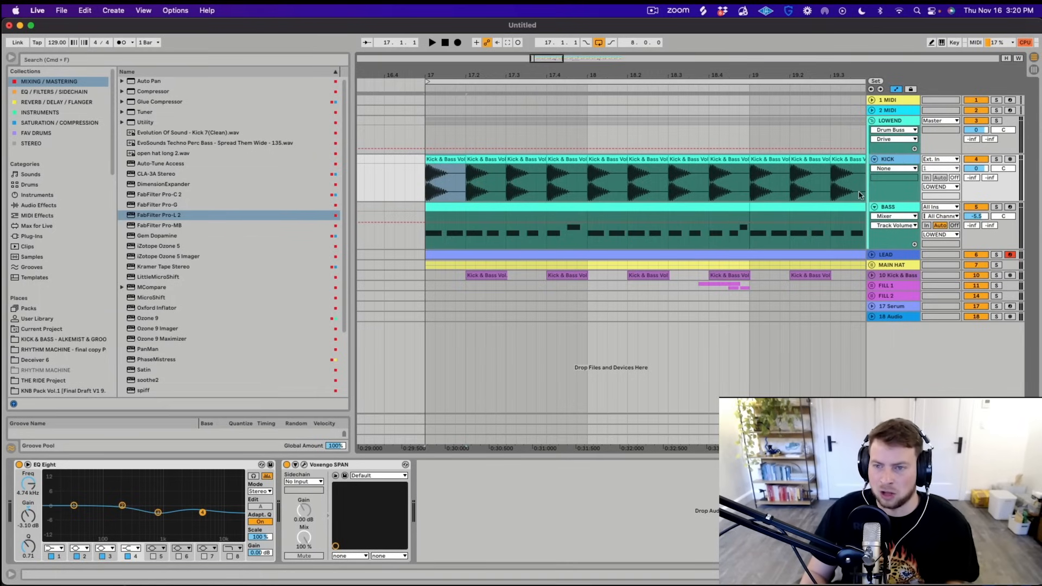
click(303, 465)
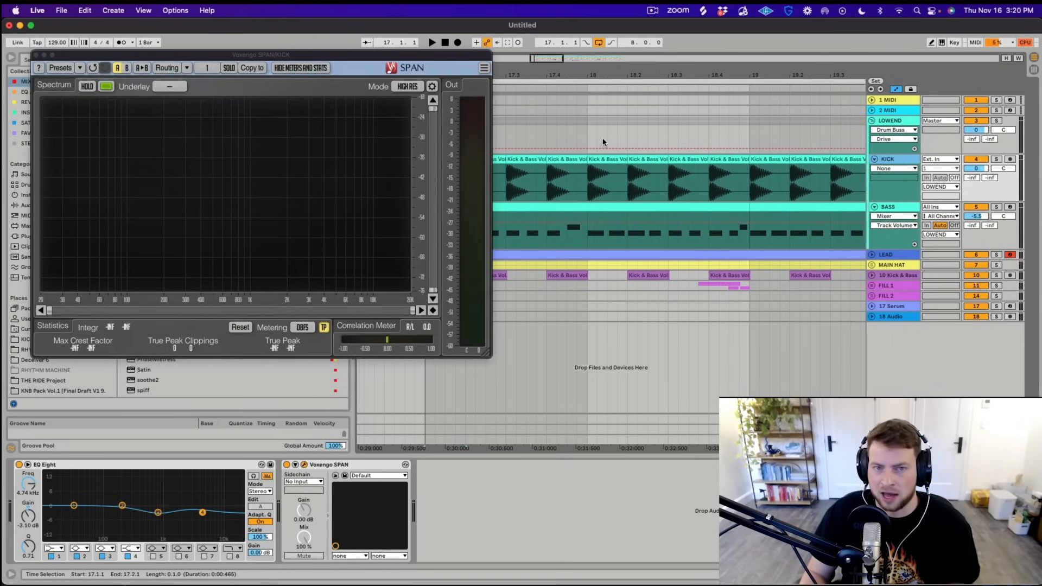
click(534, 158)
key(space)
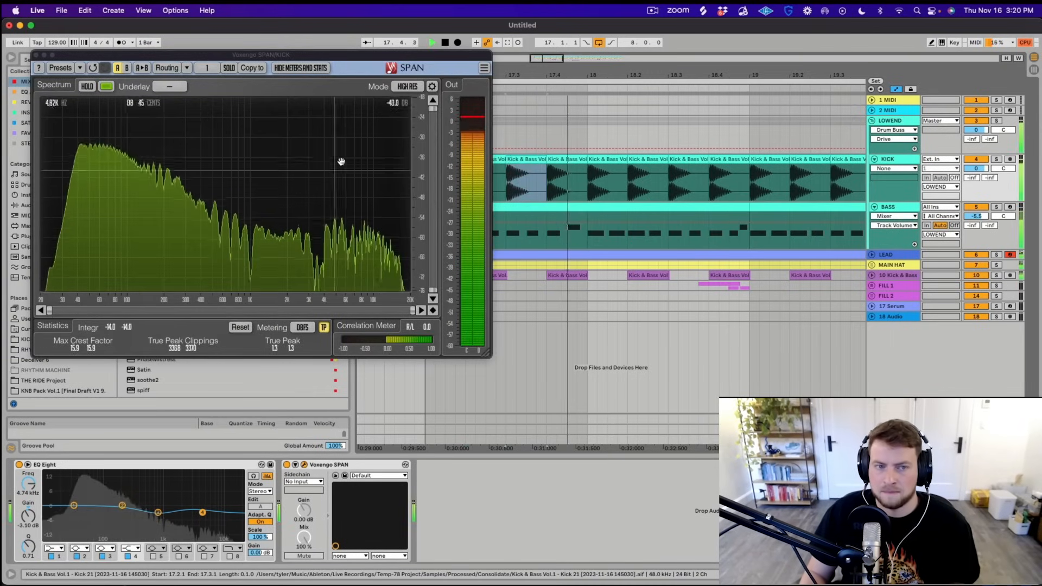
Use SPAN's Hold during playback to freeze the kick's frequency spectrum for viewing, and stop playback
key(space)
click(87, 86)
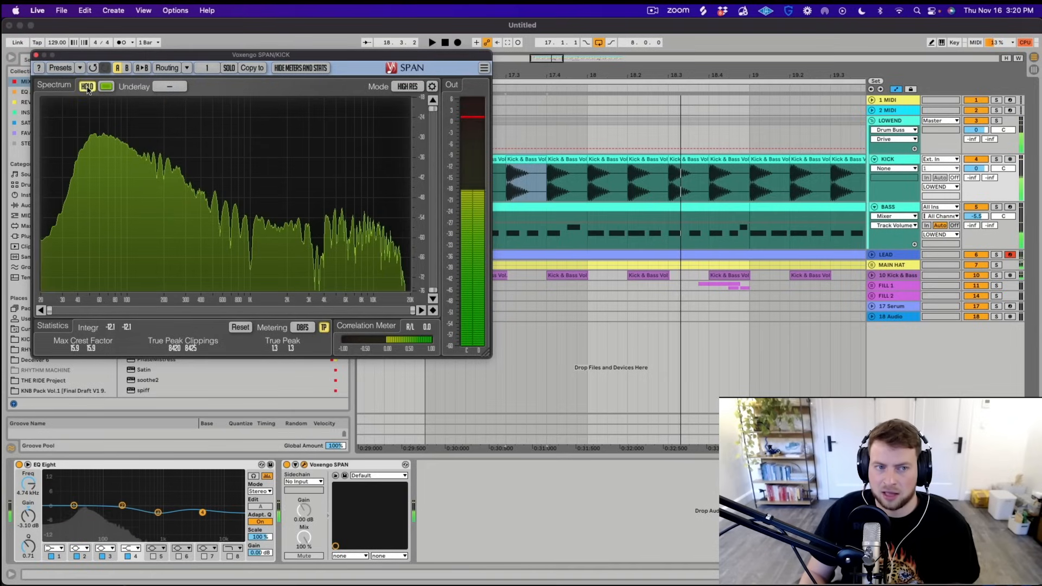
click(85, 87)
key(space)
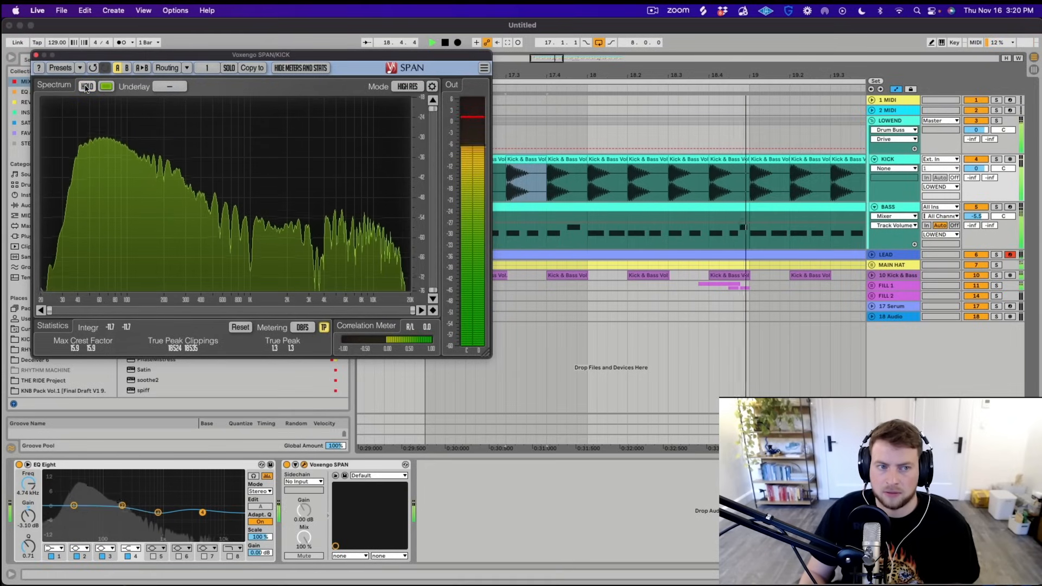
key(space)
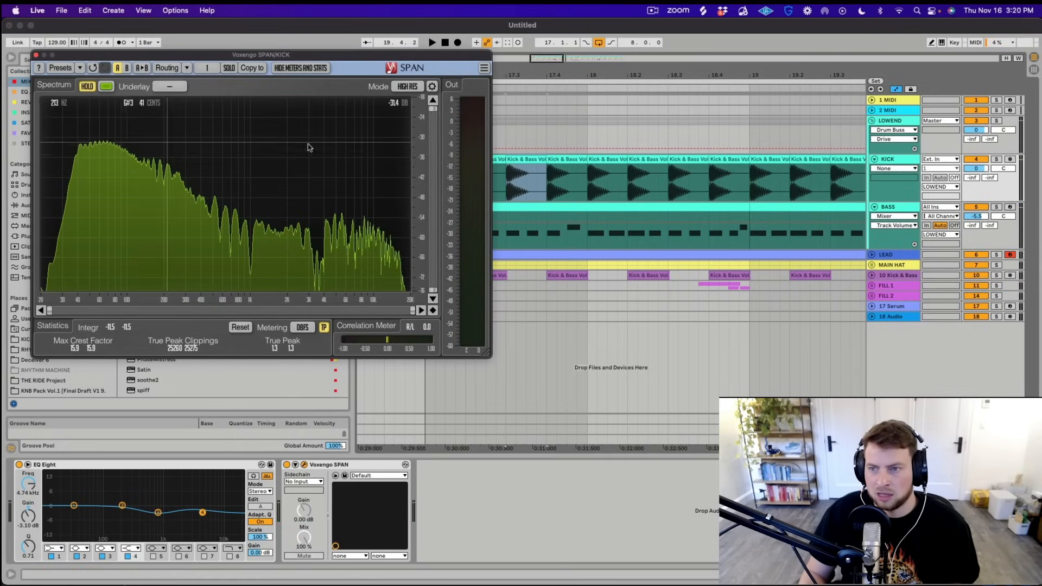
Solo the KICK track, move the solo to BASS, and show the BASS track's device chain with its first clip selected
click(995, 160)
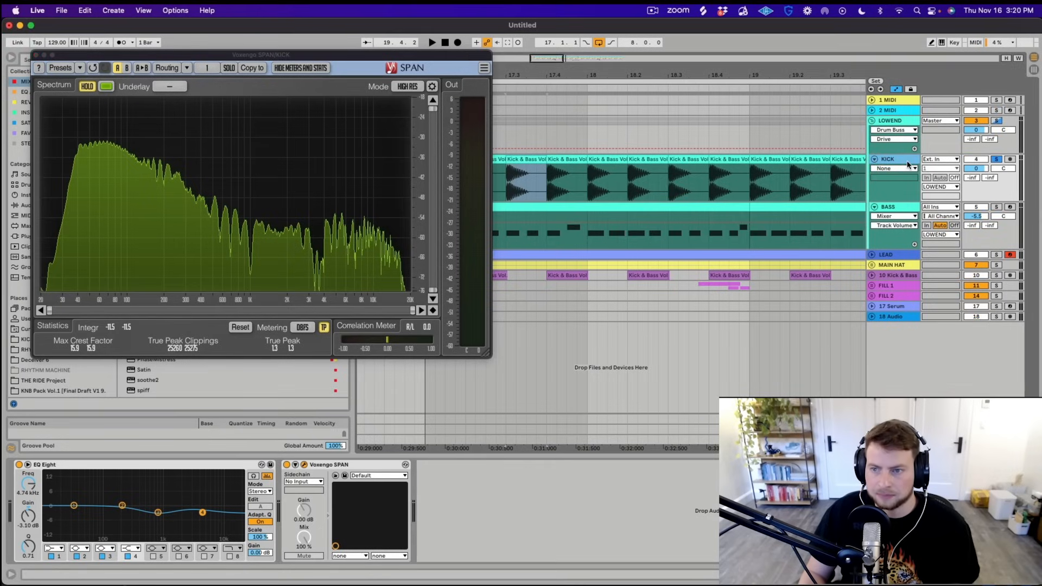
click(892, 121)
click(898, 209)
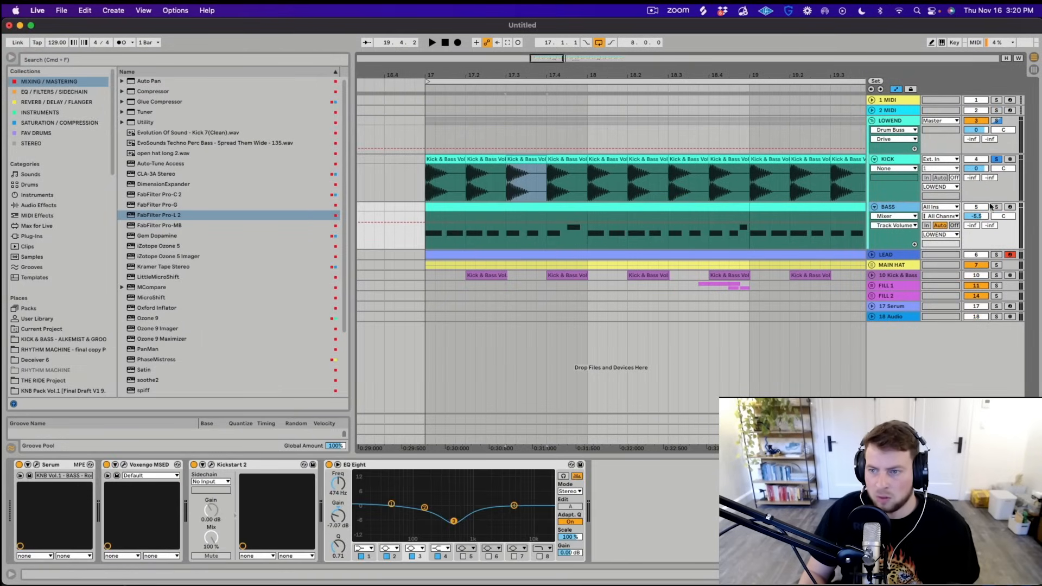
double_click(495, 245)
double_click(911, 209)
Play the soloed bass, stop it, and view the bass patch in Serum before closing the plug-in window
key(space)
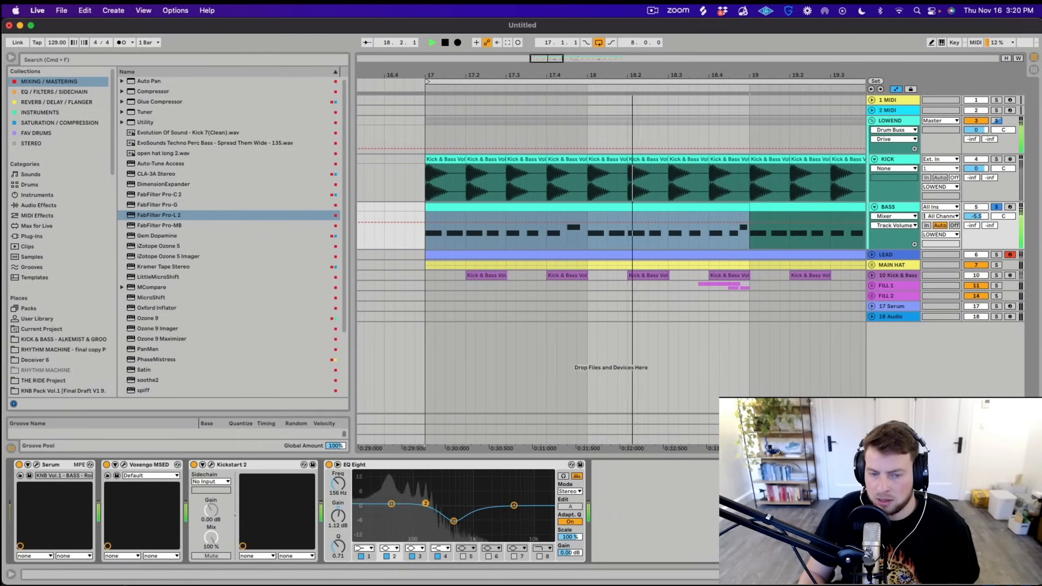
key(space)
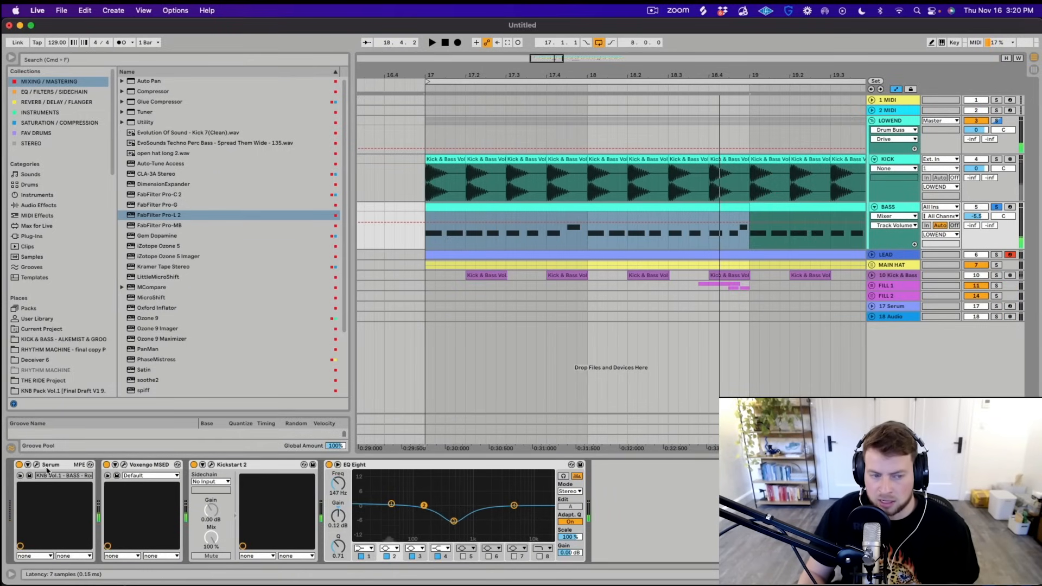
click(38, 466)
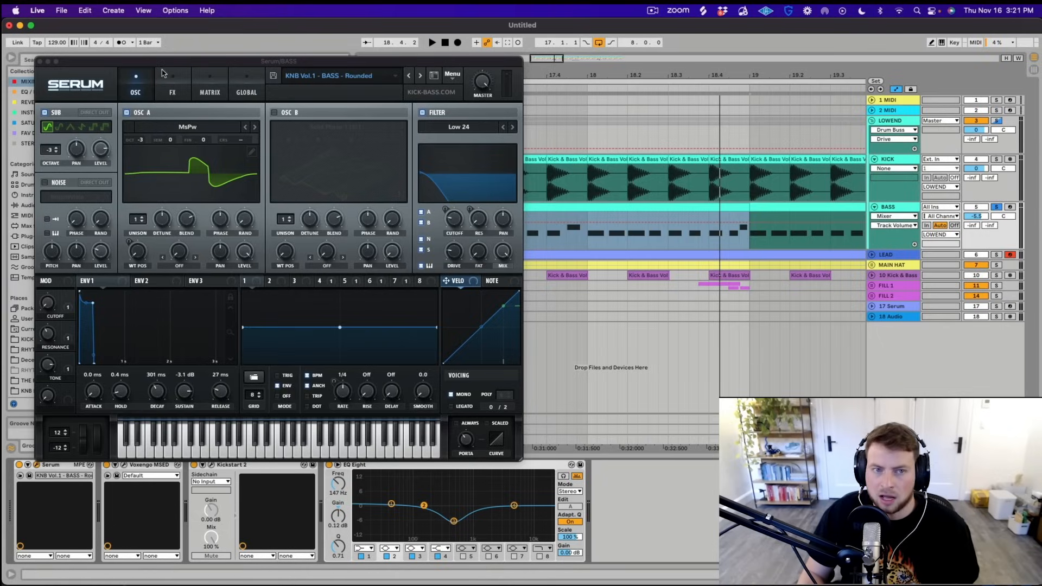
click(39, 61)
Open the first BASS clip in an enlarged piano roll and play it while reviewing its notes
double_click(547, 207)
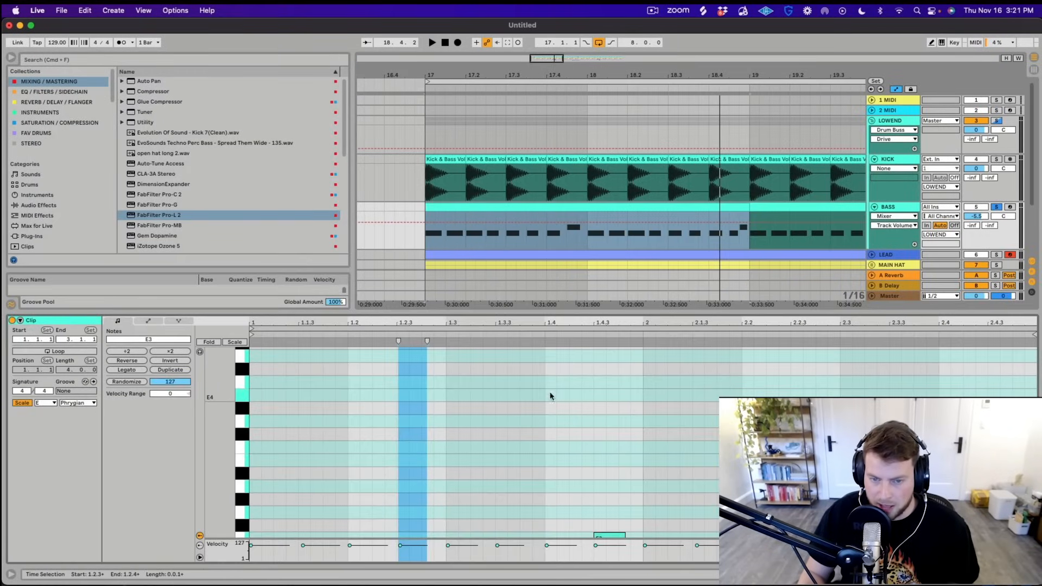
drag(562, 317, 554, 143)
scroll(287, 391, down, 1)
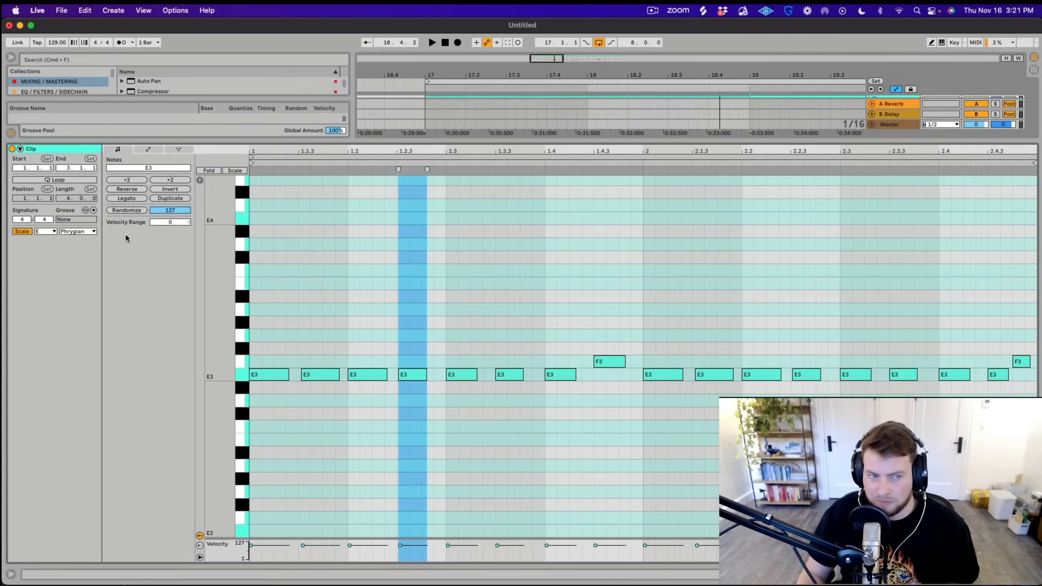
key(space)
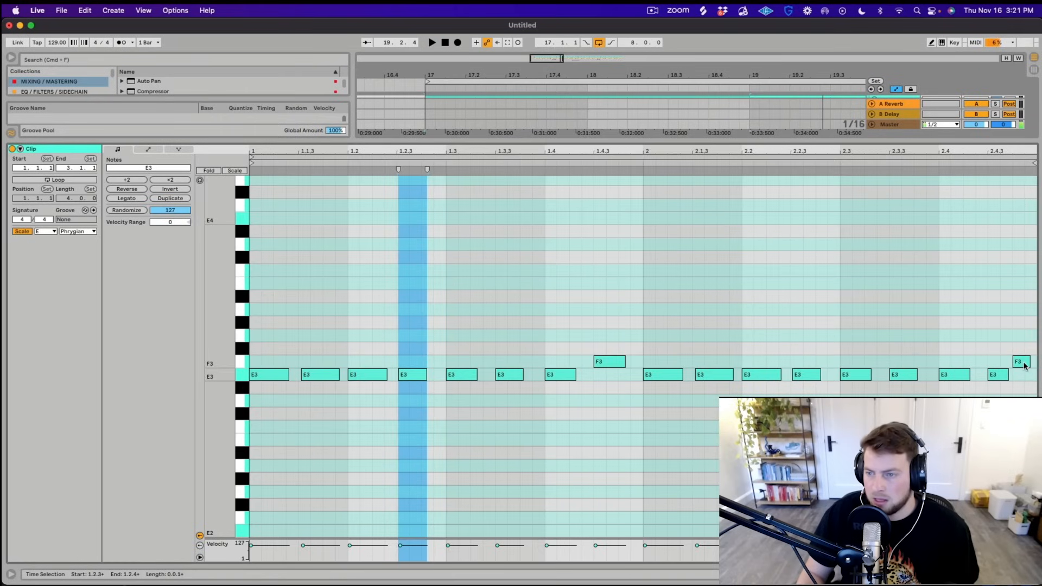
Examine the timing of the bass note at 1.2.3 up close, then shrink the piano roll to reveal the arrangement
click(402, 383)
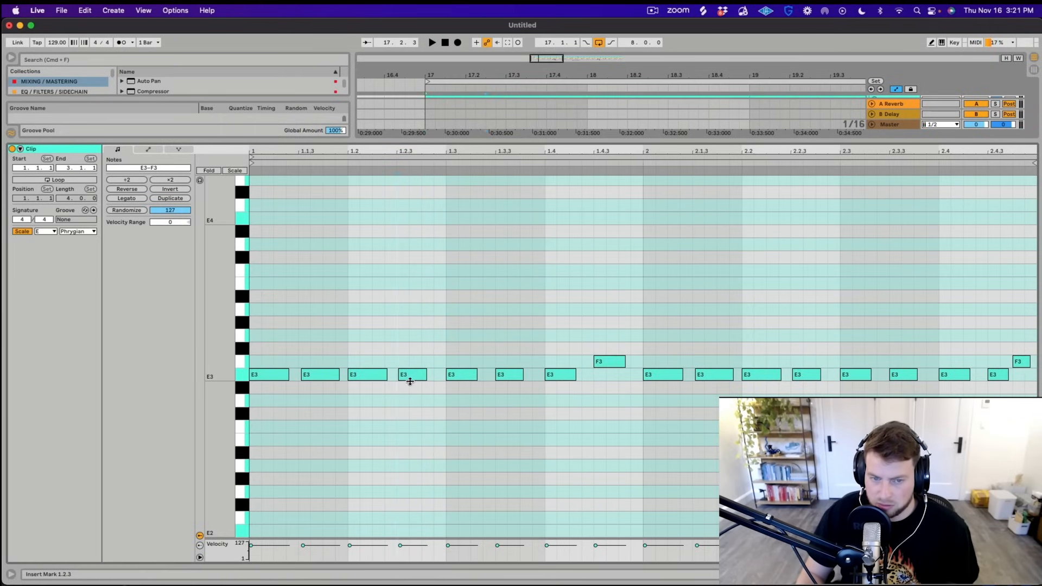
drag(395, 151, 409, 154)
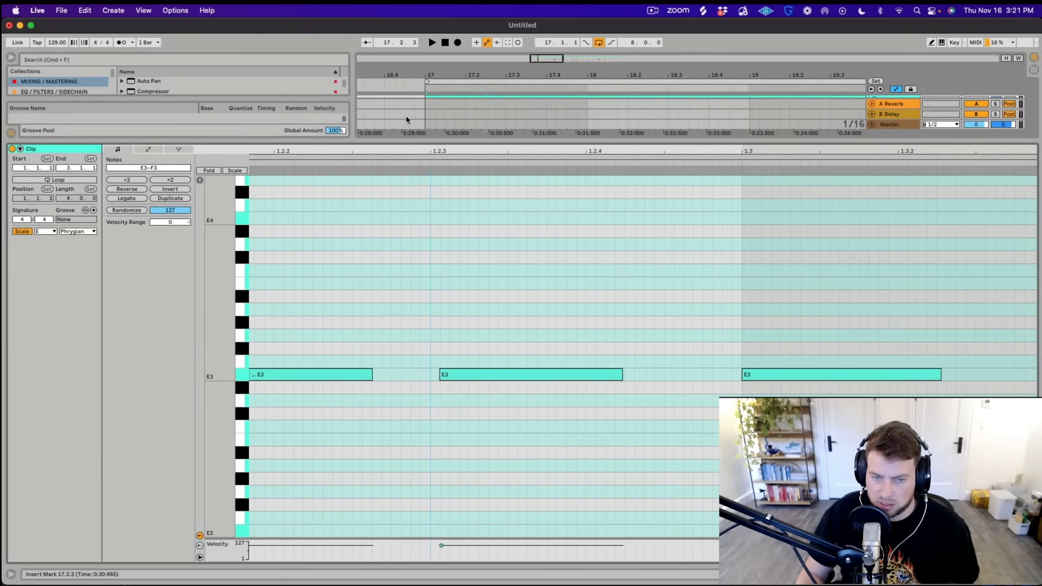
click(446, 150)
drag(458, 149, 459, 111)
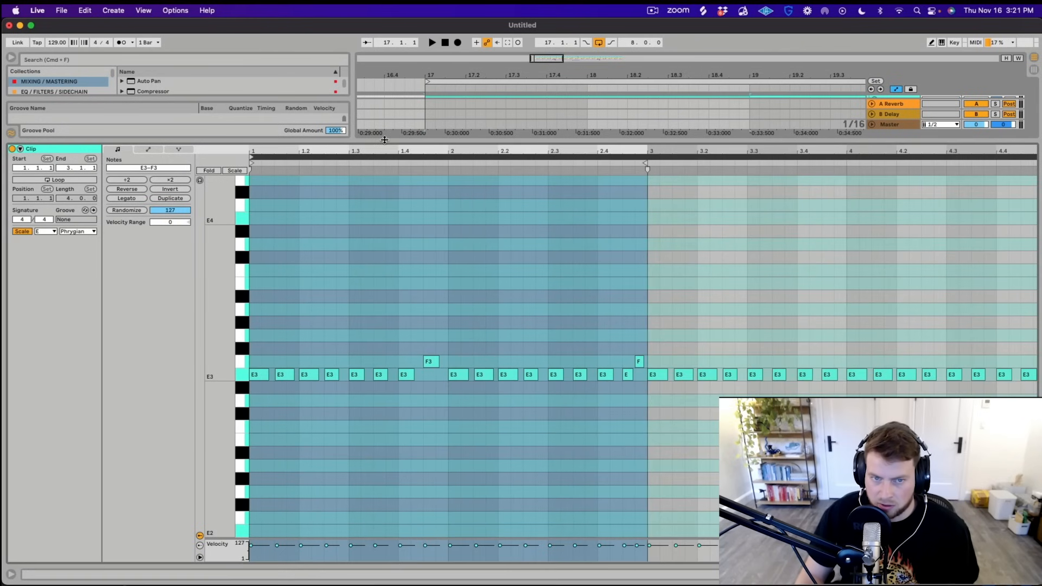
drag(384, 140, 352, 434)
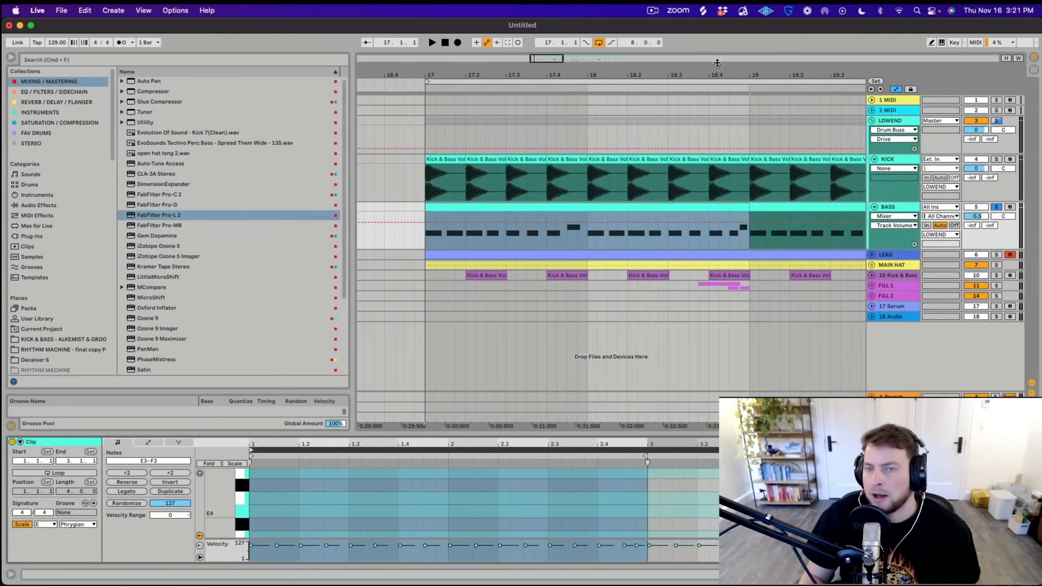
Play the LOWEND group soloed, compare it with Drum Buss bypassed and enabled, and set Drum Buss Dry/Wet to 35 %
drag(554, 58, 554, 40)
key(space)
click(998, 120)
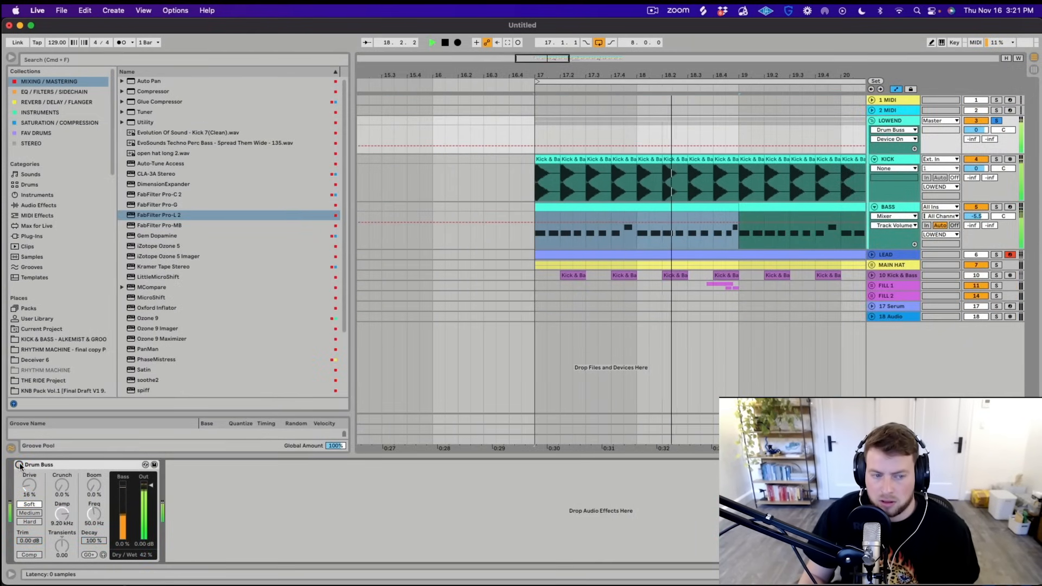
click(19, 465)
drag(146, 555, 145, 559)
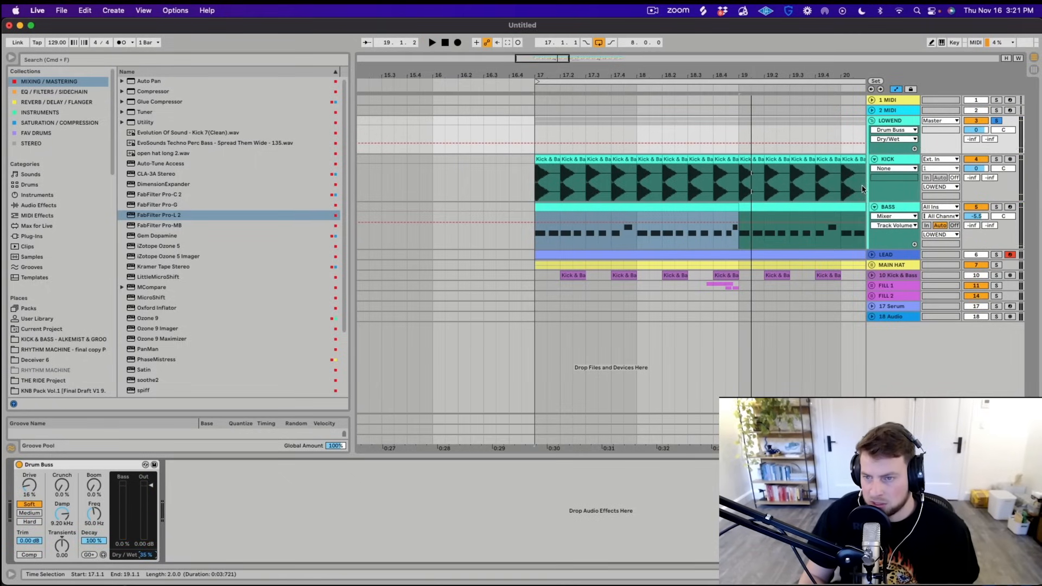
Solo and unfold the LEAD track, play its clip from bar 17, and show the track's device chain
click(996, 255)
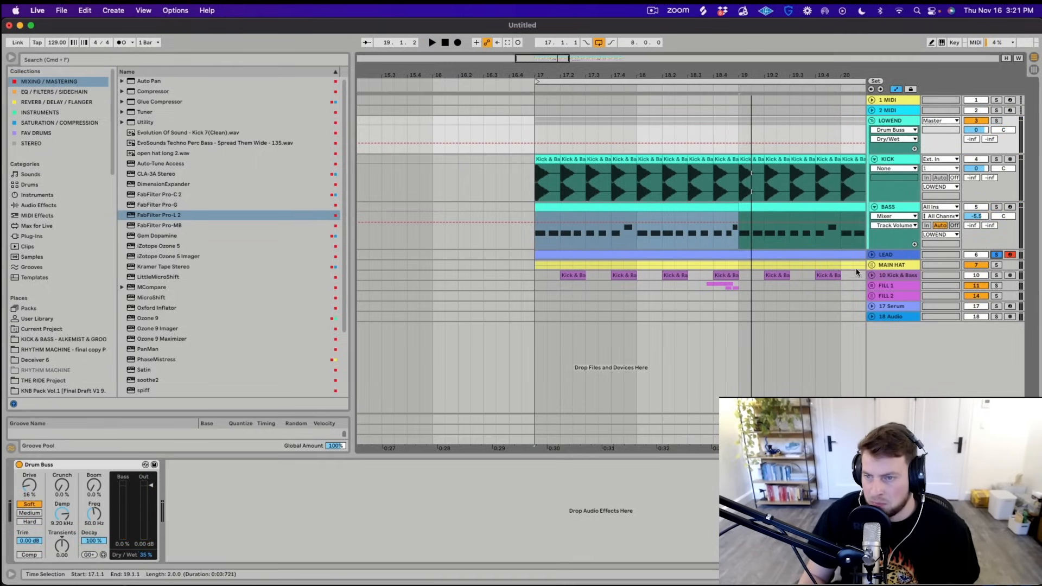
click(874, 255)
double_click(611, 257)
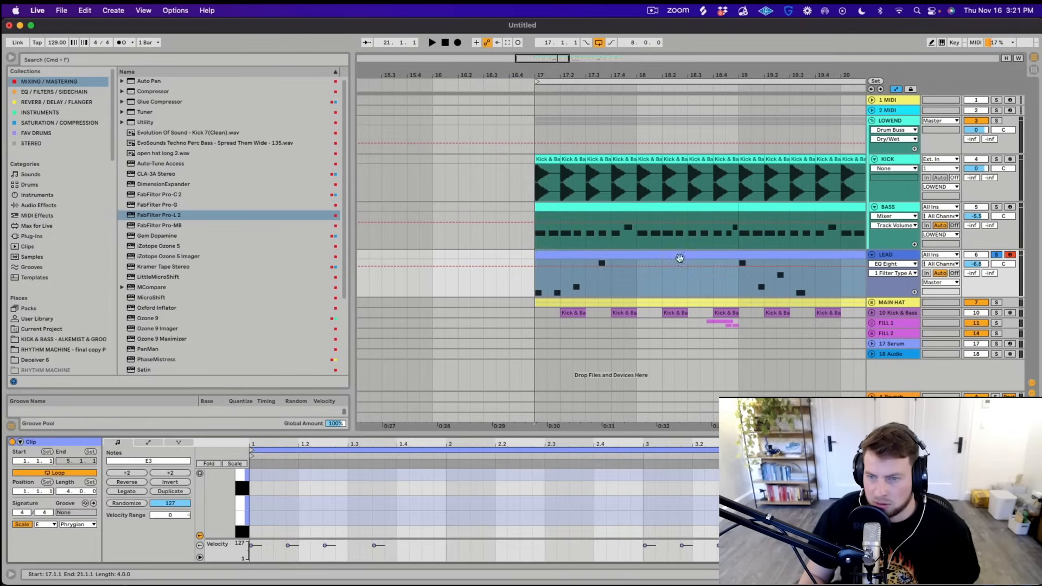
key(space)
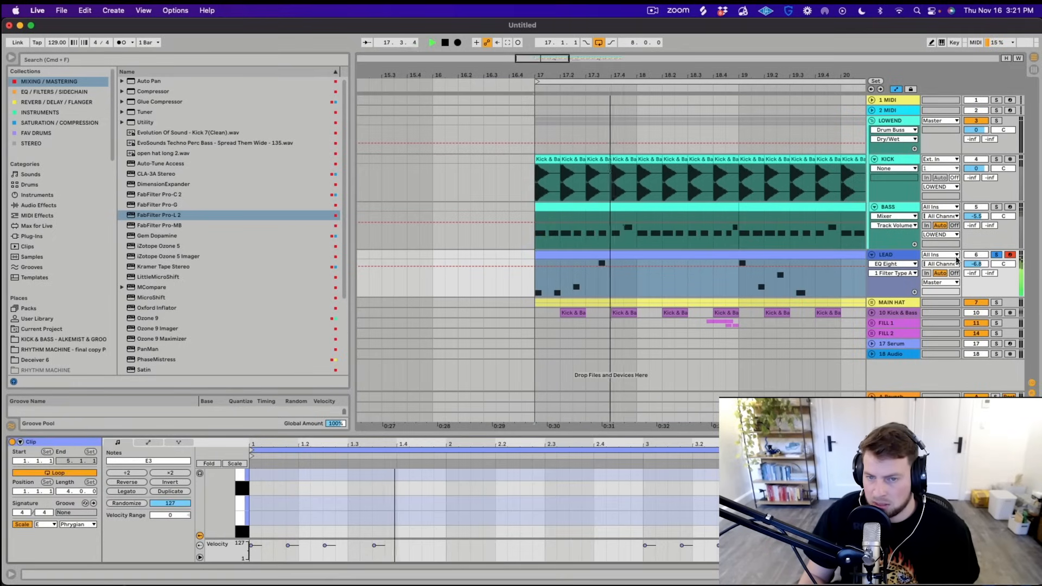
double_click(904, 258)
key(space)
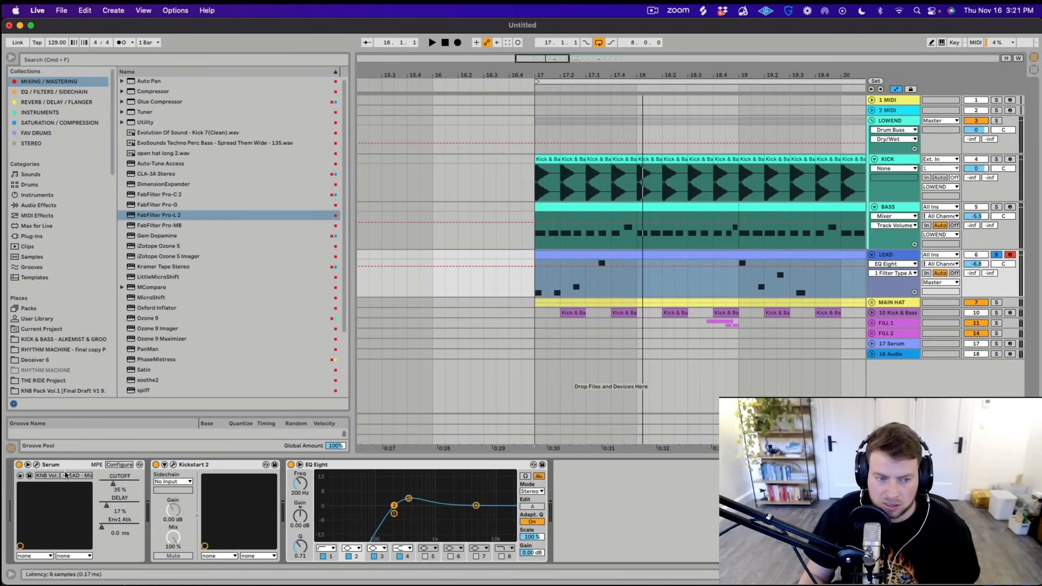
View the lead patch in Serum with the plug-in window moved clear of the browser, then close the window
click(36, 464)
drag(344, 66, 687, 94)
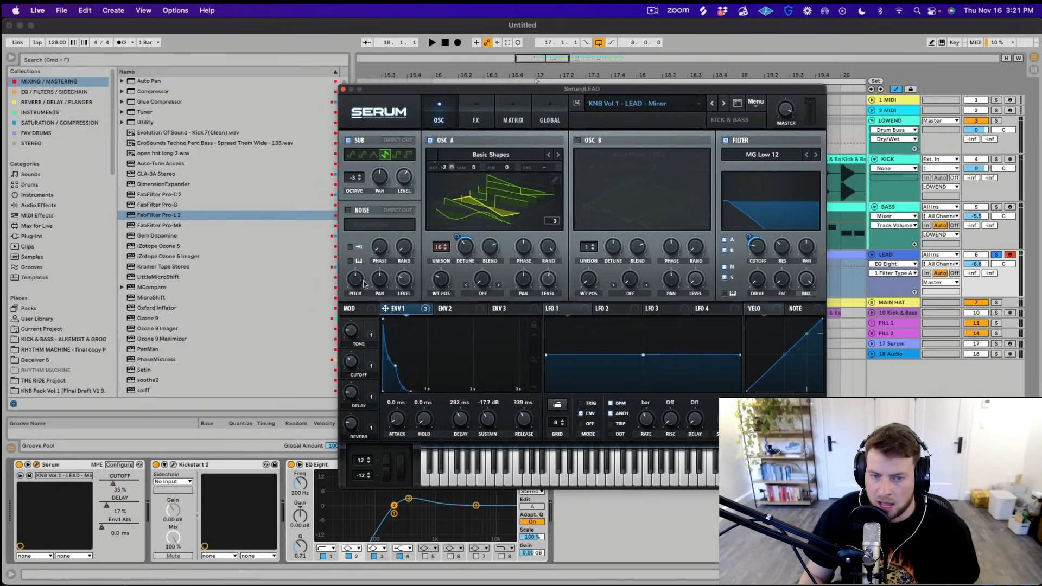
click(343, 89)
Show Serum's Env1 Atk automation on the LEAD track and play from bar 17 to hear its effect
click(895, 264)
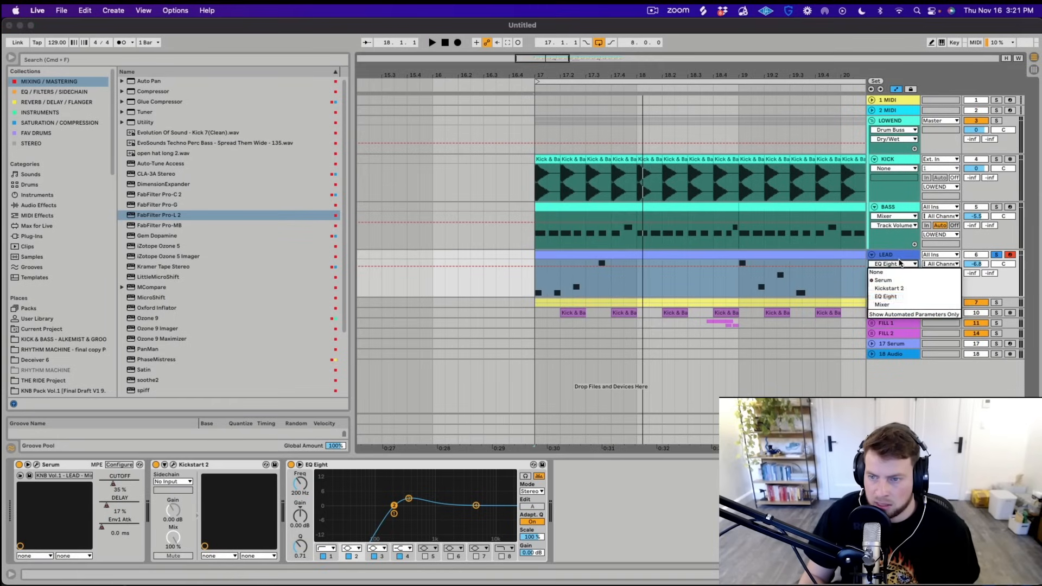
click(902, 281)
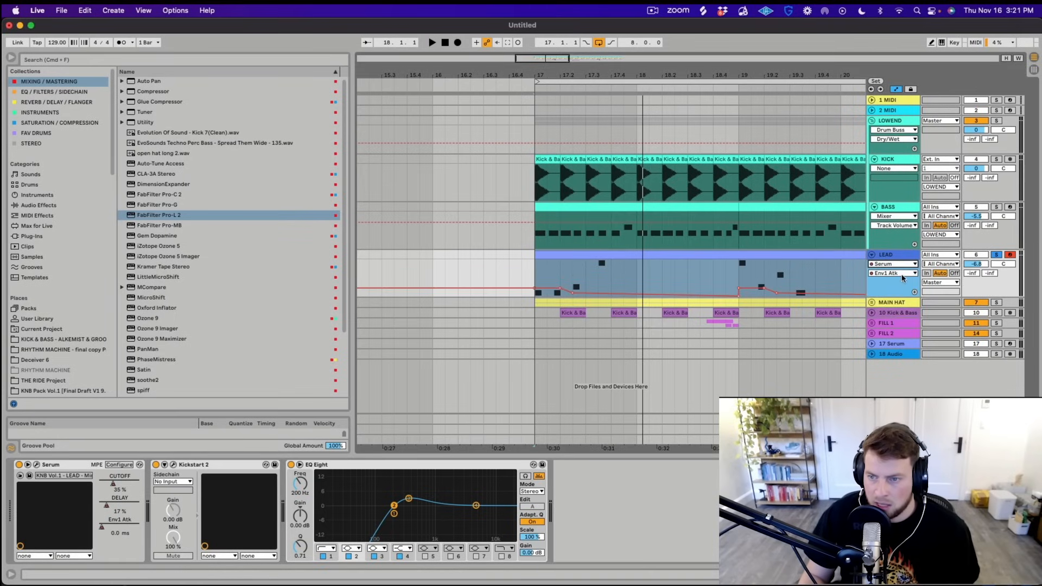
click(533, 279)
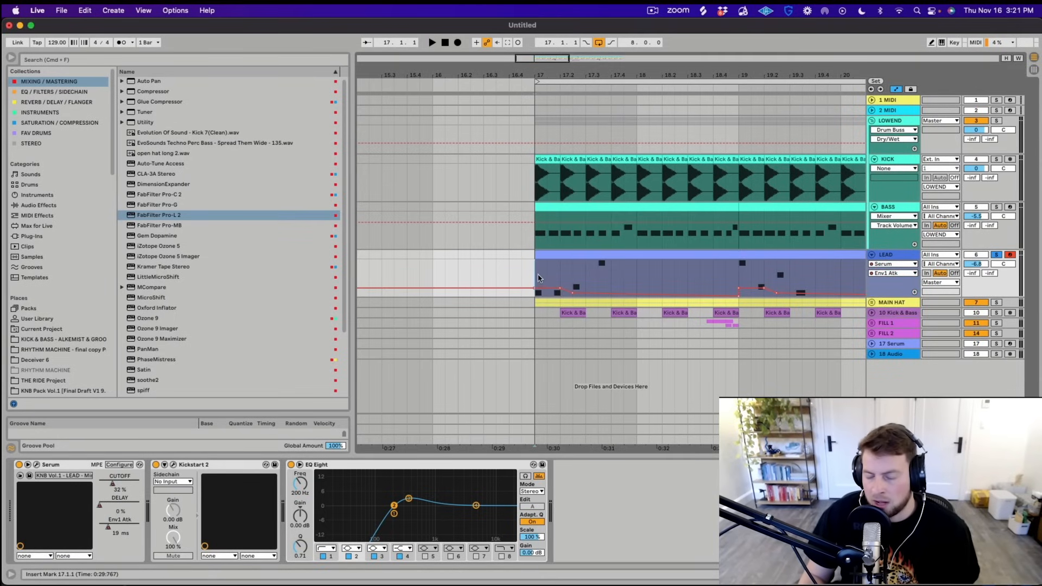
key(space)
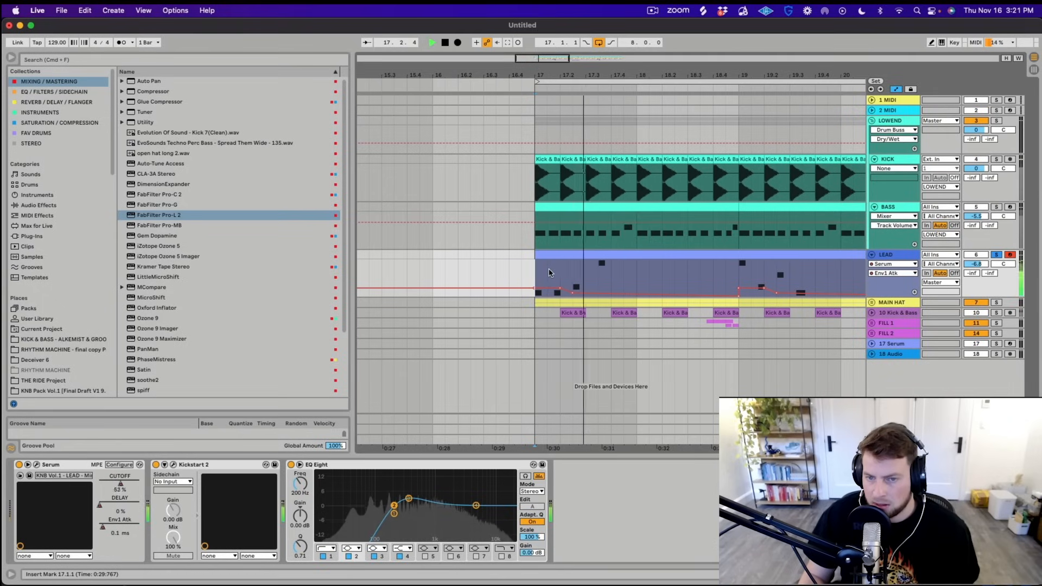
key(space)
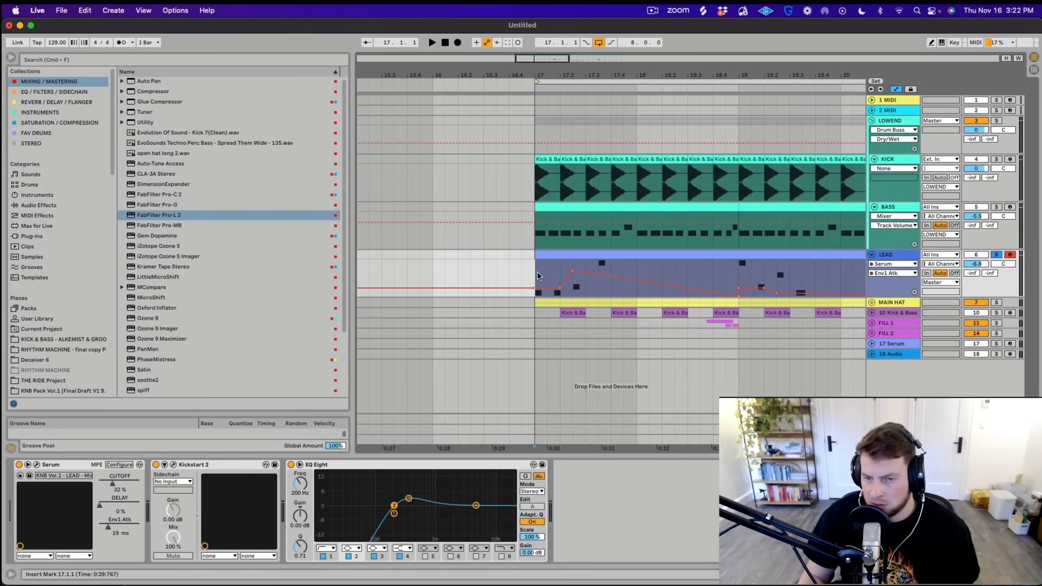
key(space)
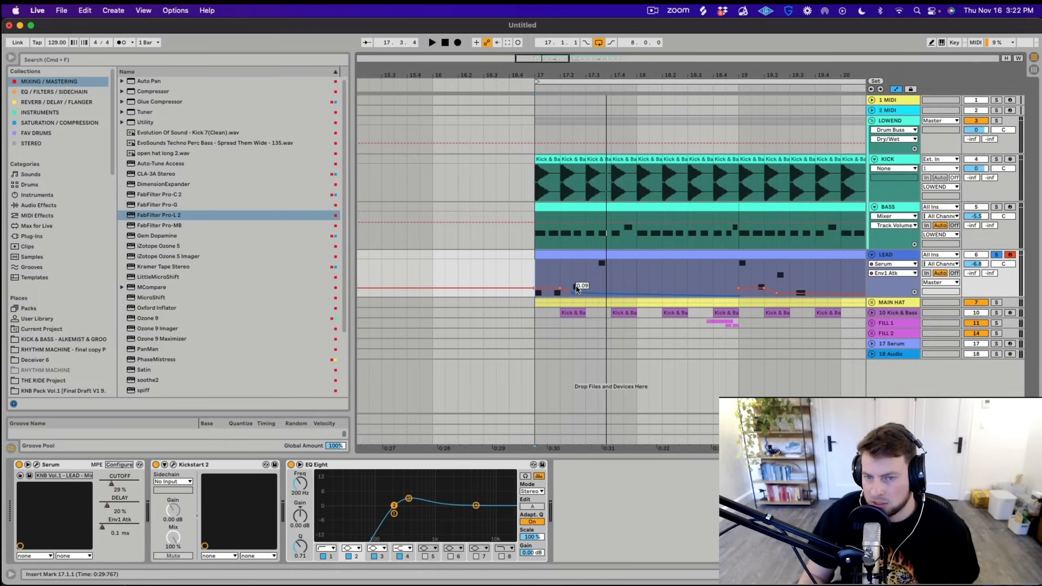
Show Serum's CUTOFF automation on the LEAD track
click(873, 273)
click(869, 285)
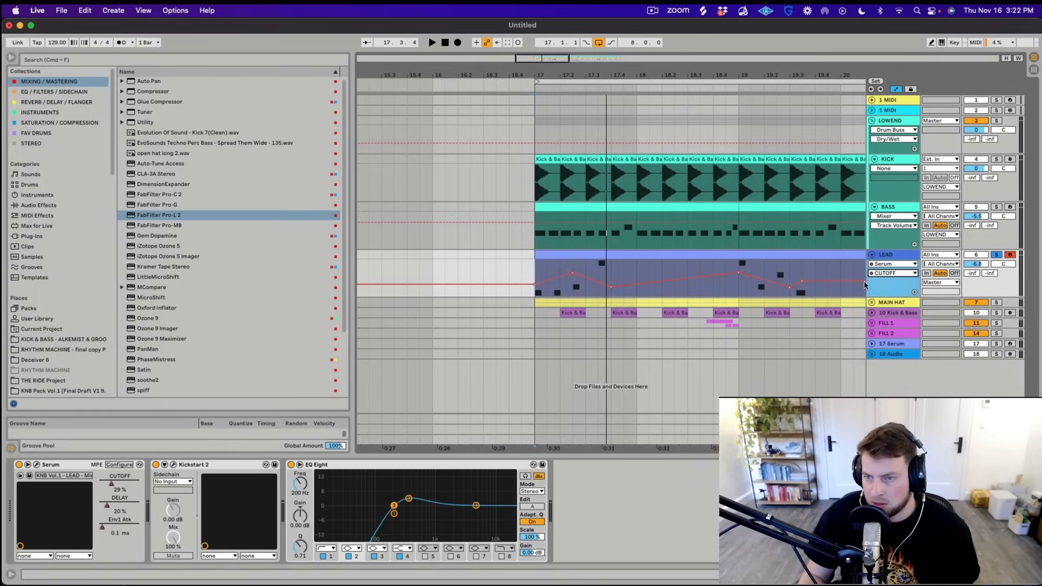
Set the first CUTOFF automation peak on the LEAD track to 0.71, playing from bar 17 to hear it
key(space)
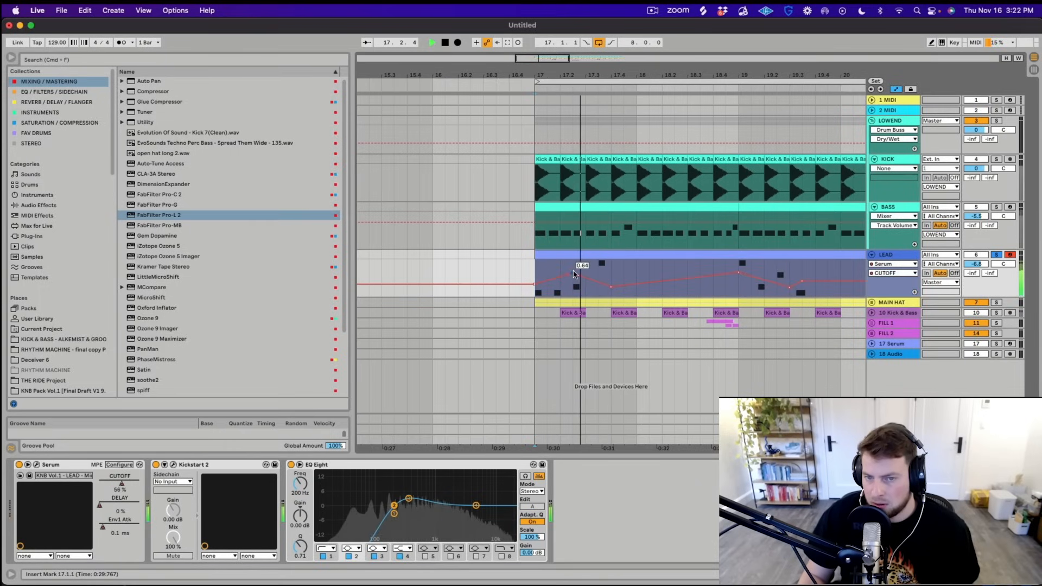
key(space)
key(space)
mouse_move(572, 262)
mouse_down()
mouse_move(573, 294)
mouse_move(573, 271)
mouse_up()
key(space)
key(space)
key(space)
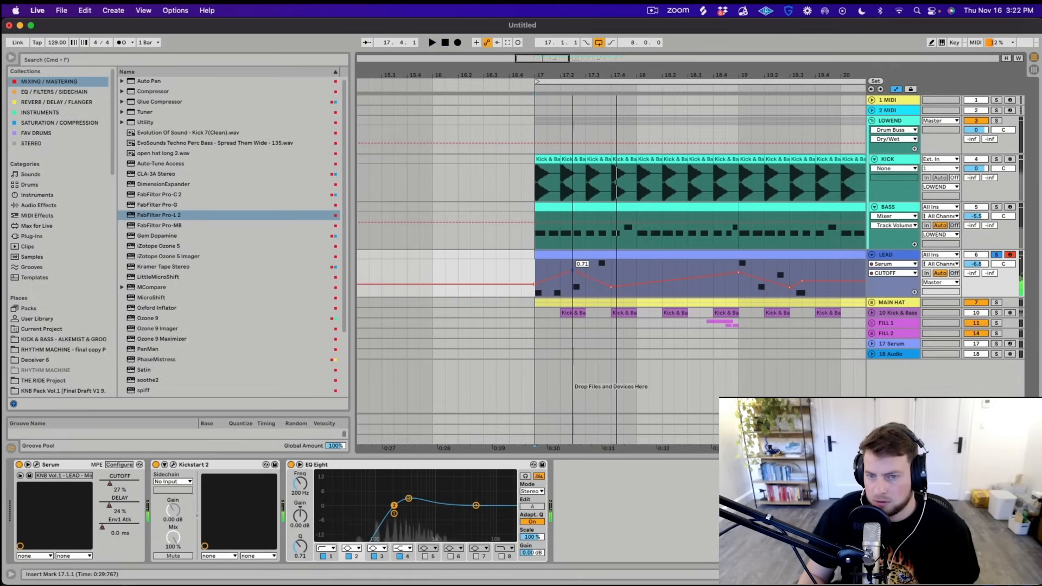
Show Serum's DELAY automation on the LEAD track, raise its curve to a peak near 18.2, and play it
click(900, 274)
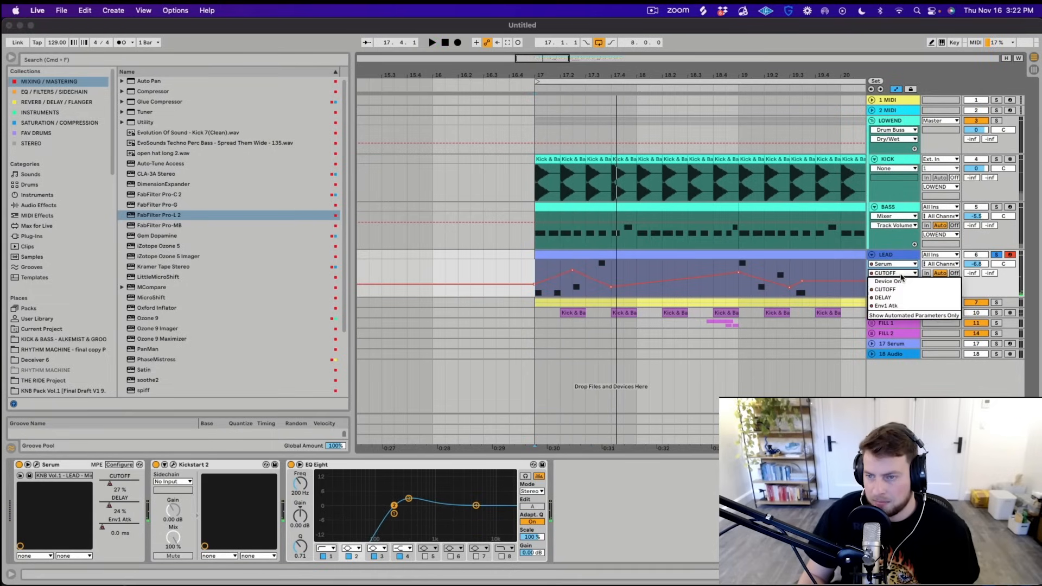
click(889, 300)
click(591, 275)
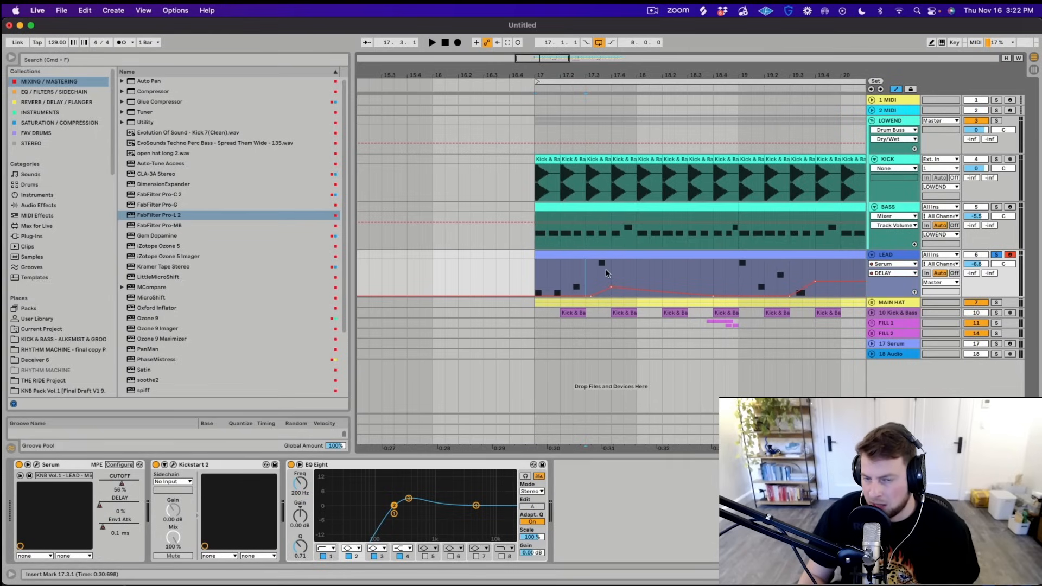
mouse_move(650, 290)
mouse_down()
mouse_move(700, 280)
mouse_move(651, 269)
mouse_move(661, 274)
mouse_up()
key(space)
key(space)
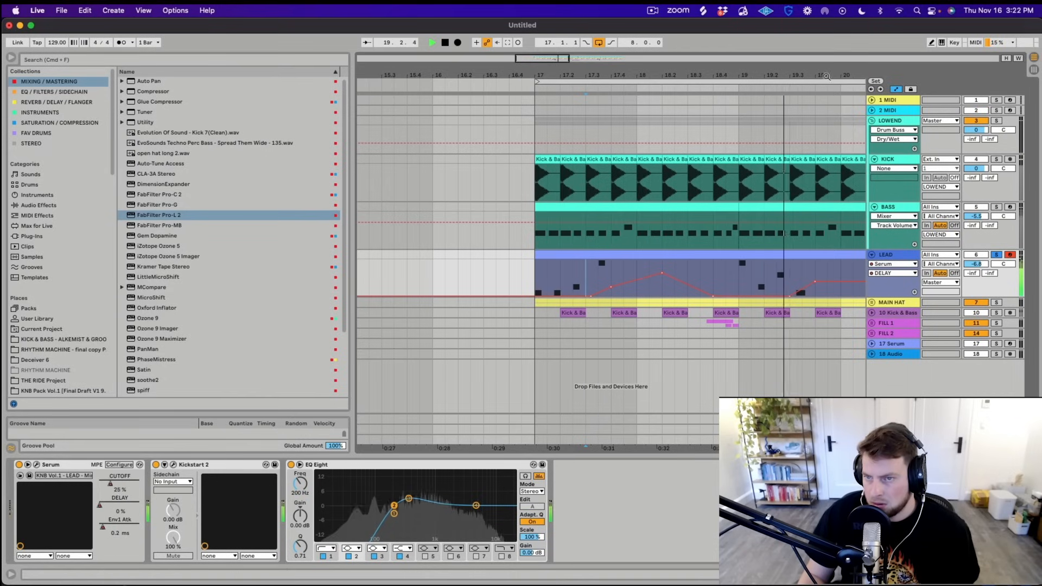
Unsolo the LEAD track and duplicate its bar 17–21 clip over bars 21–25 so the automation edits repeat
drag(620, 74, 621, 64)
key(space)
click(996, 255)
drag(617, 75, 627, 49)
click(645, 255)
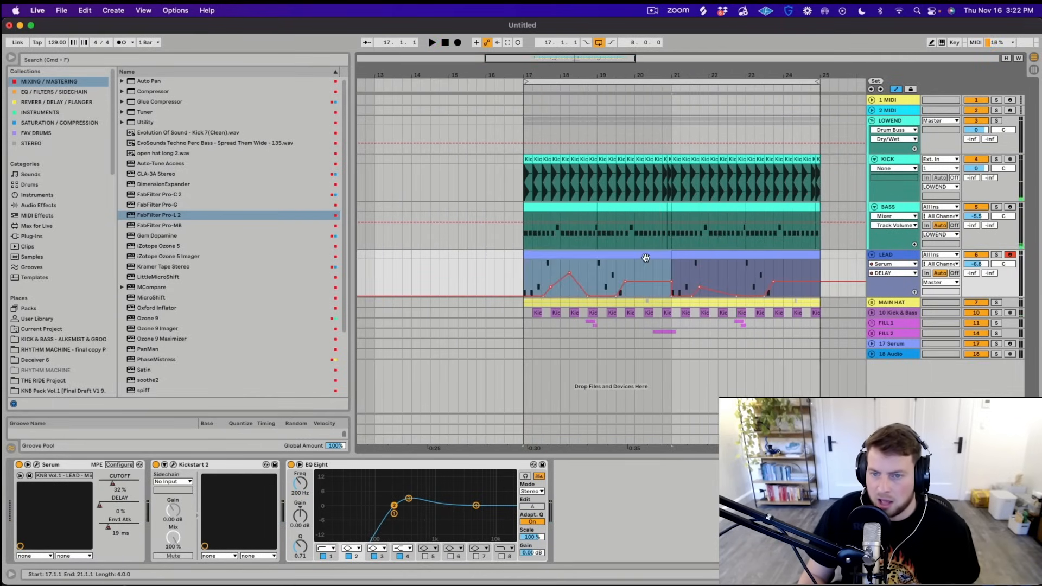
key(super+d)
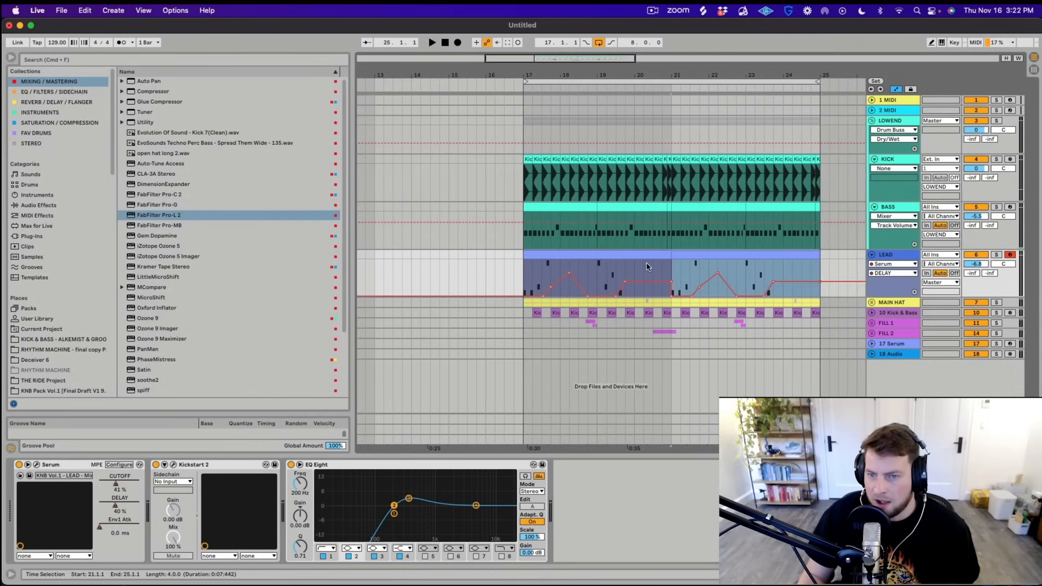
Fold the LOWEND group, play it soloed together with the LEAD track, and show the lead's volume automation
click(996, 121)
click(871, 120)
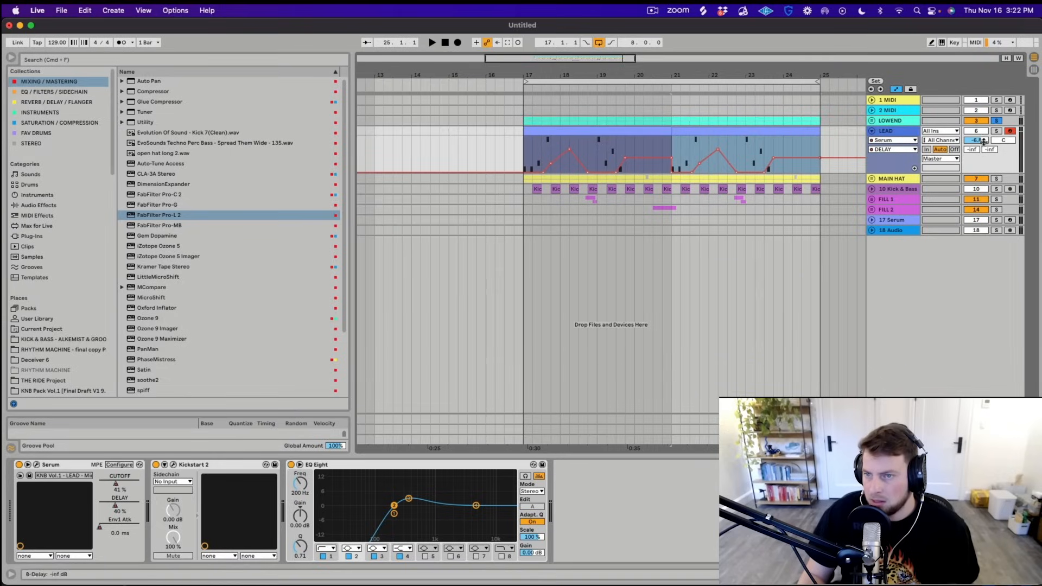
click(996, 130)
key(space)
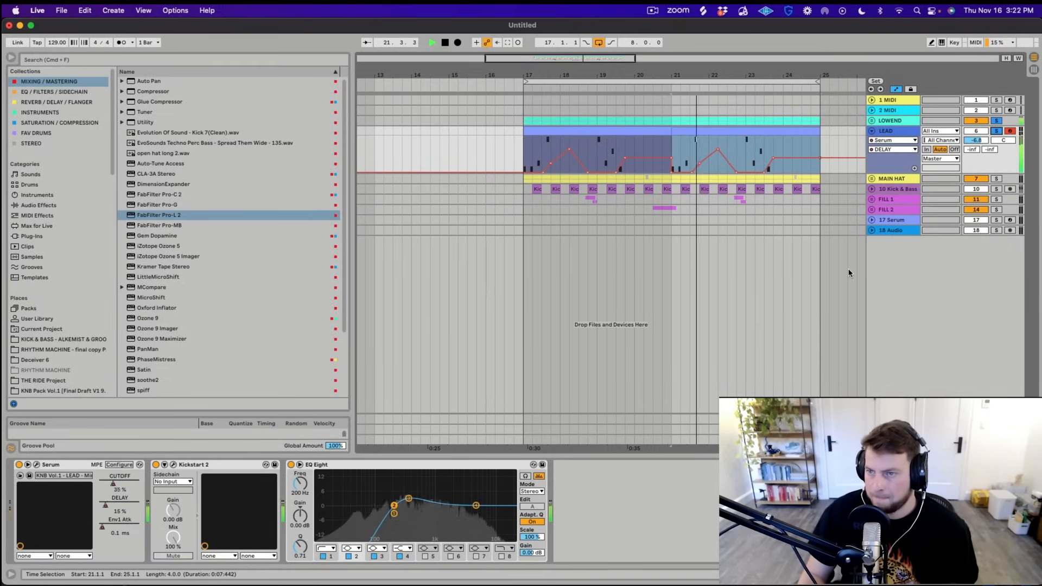
click(977, 140)
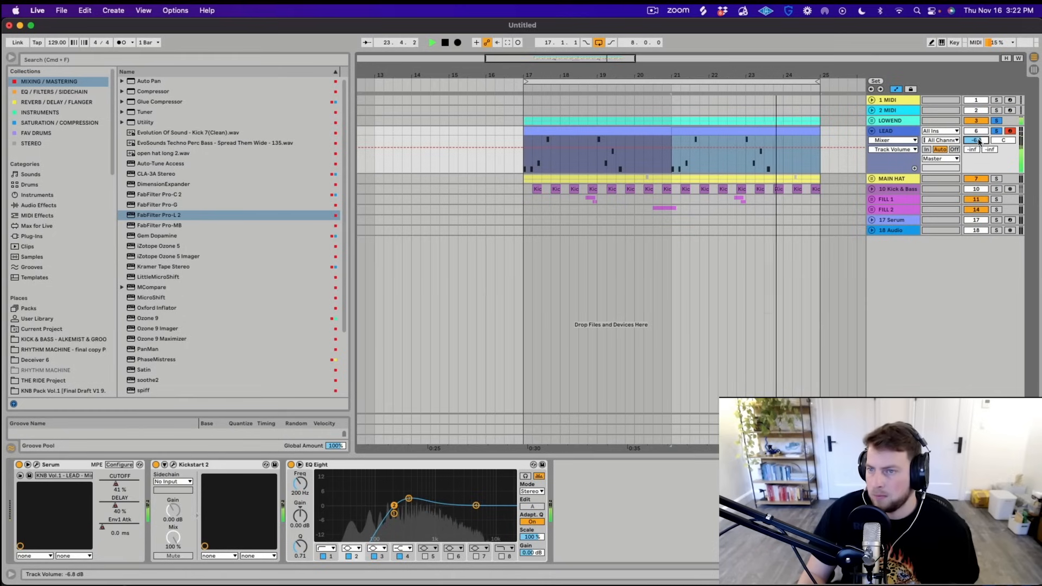
key(space)
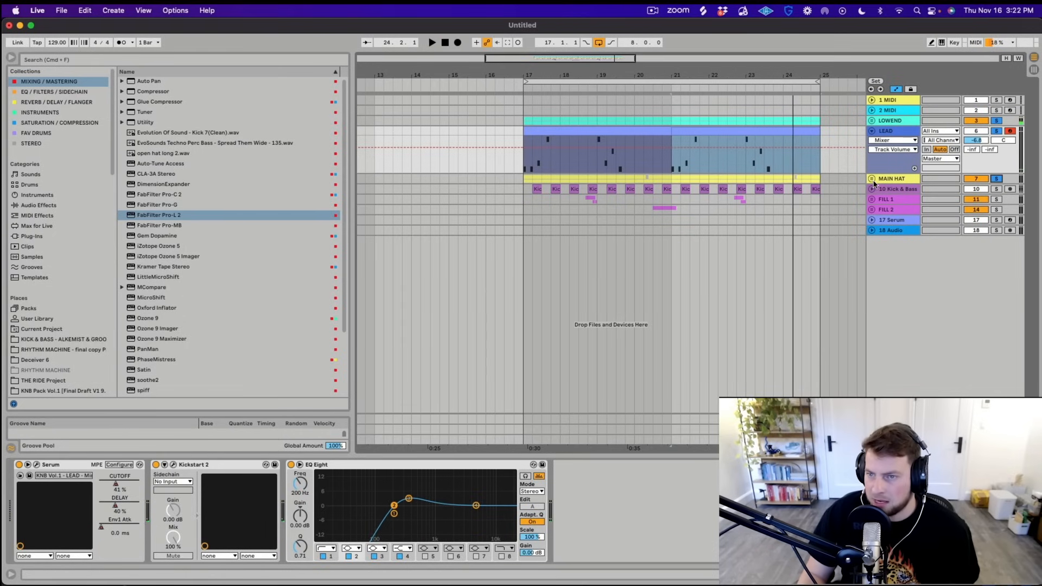
Unfold the MAIN HAT group at bar 17 and play its closed hat and open hat tracks soloed in turn
click(872, 180)
drag(526, 76, 528, 174)
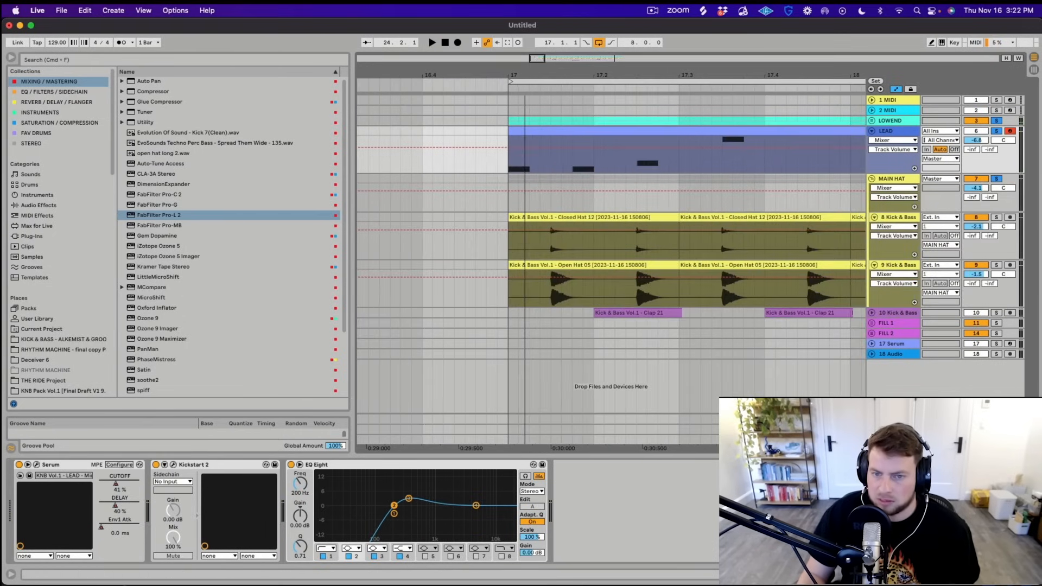
click(569, 215)
key(space)
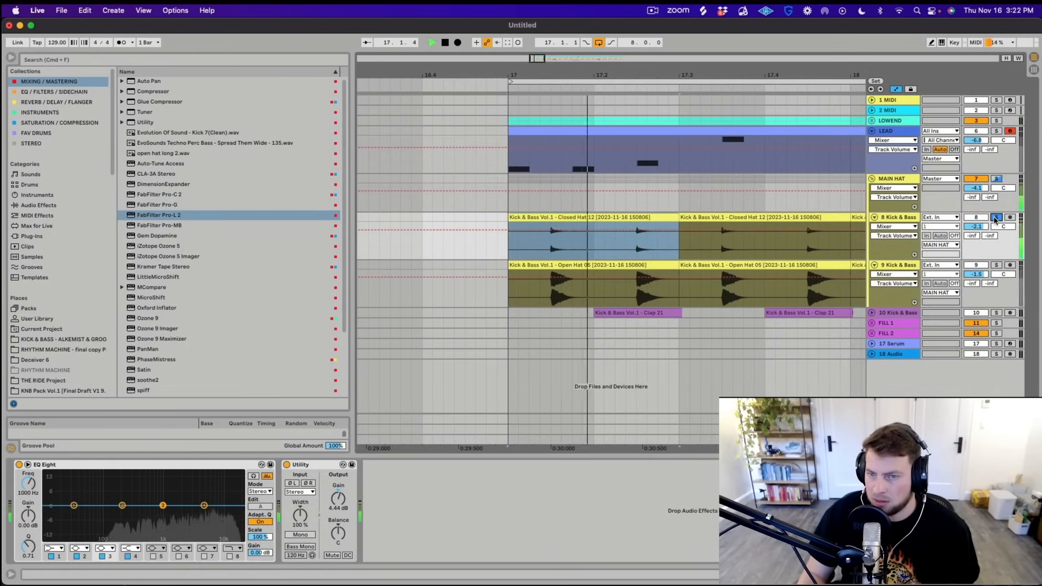
click(996, 265)
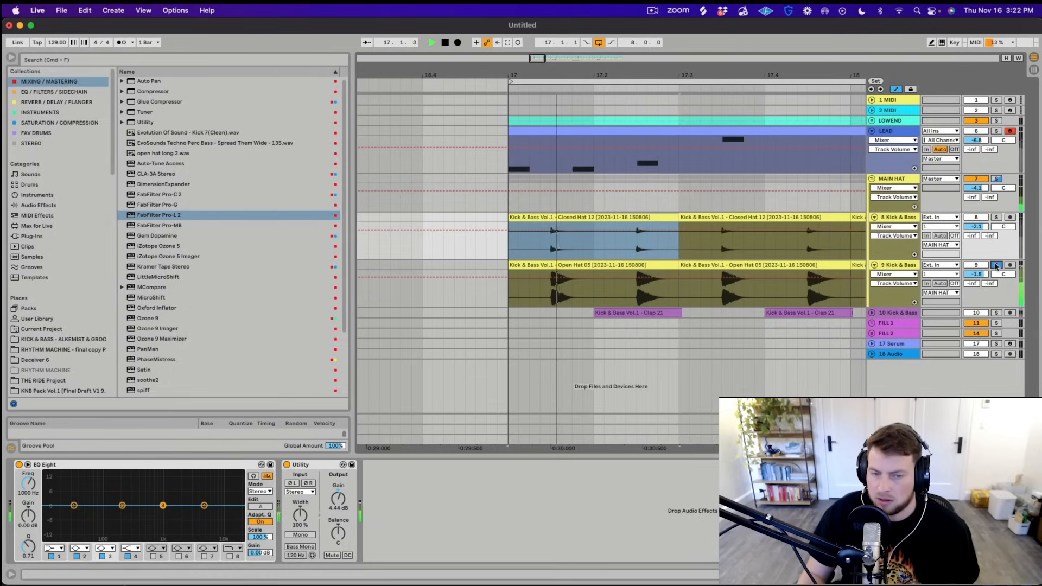
Play the hats within the full mix, inspect the closed and open hat clips up close, and fold MAIN HAT
drag(739, 75, 615, 30)
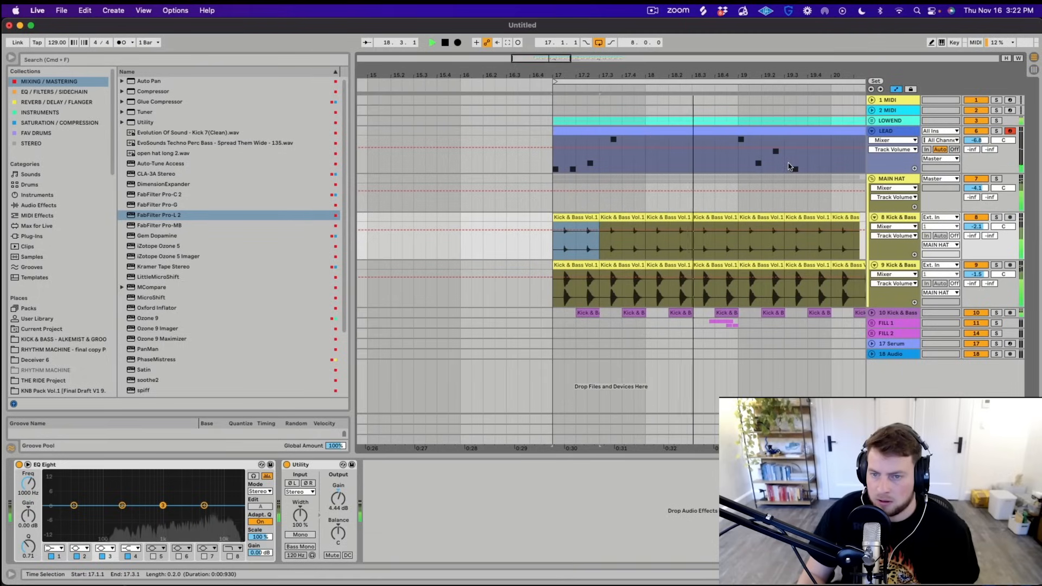
key(space)
key(z)
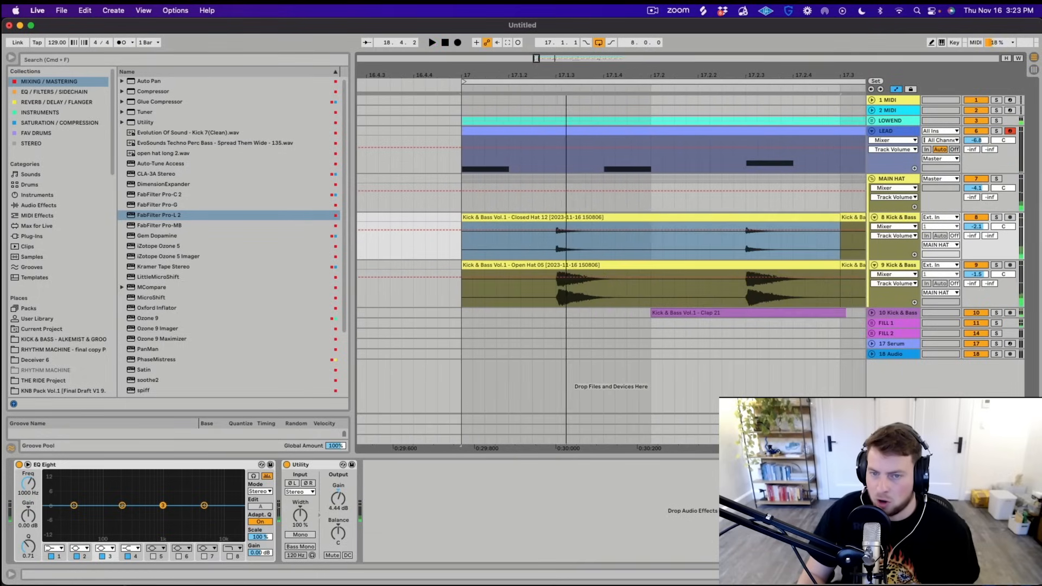
click(604, 297)
drag(755, 70, 689, 71)
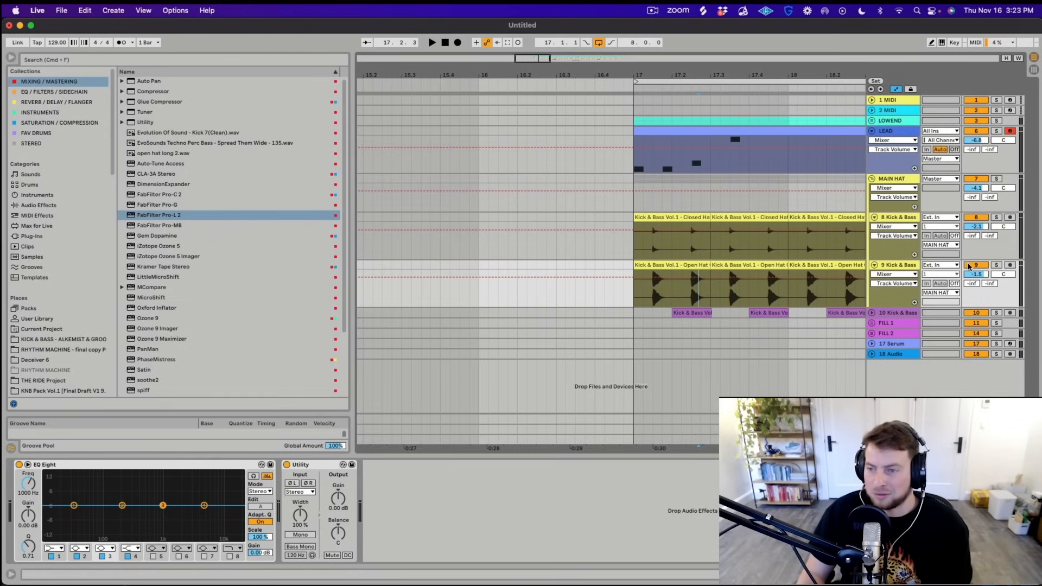
scroll(763, 74, down, 3)
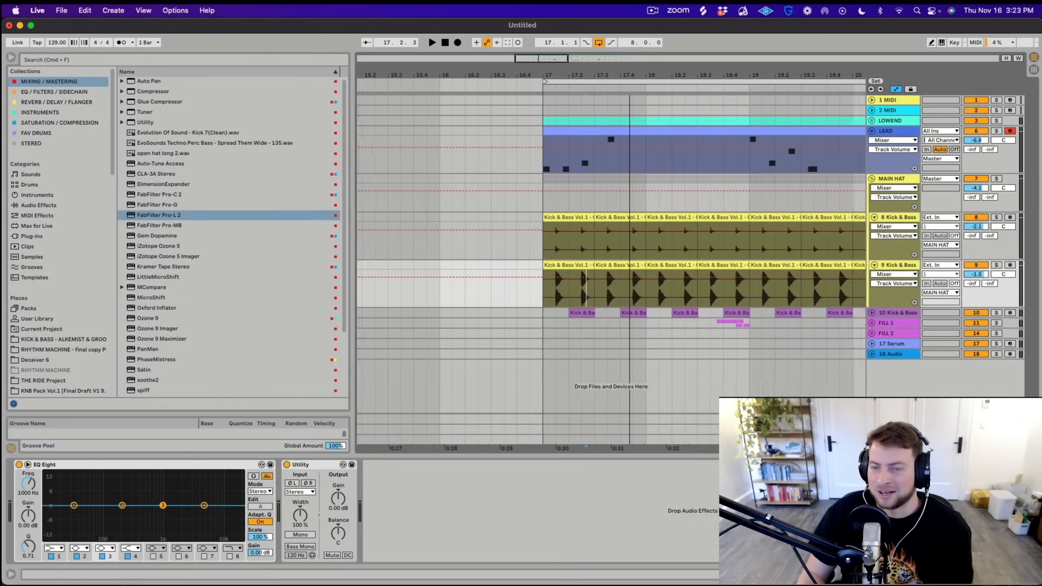
click(872, 180)
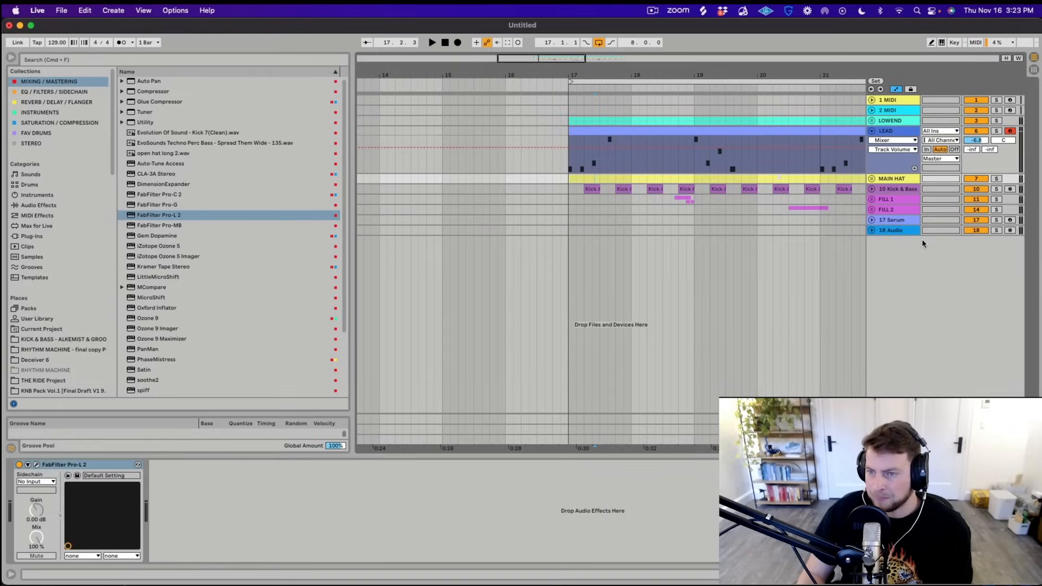
Unfold and solo the clap on track 10, play it, and show its device chain
click(872, 189)
click(992, 190)
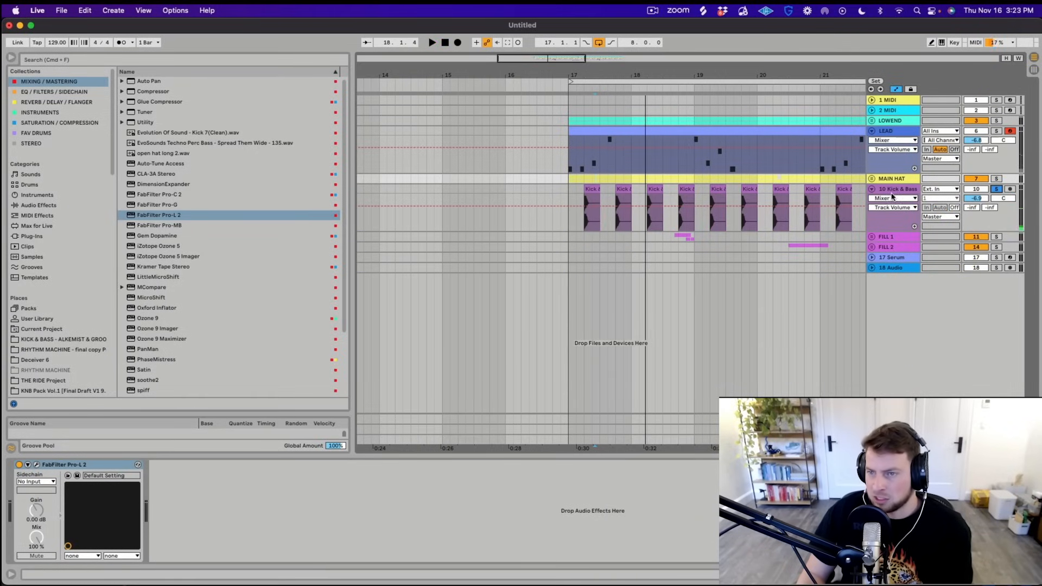
click(893, 194)
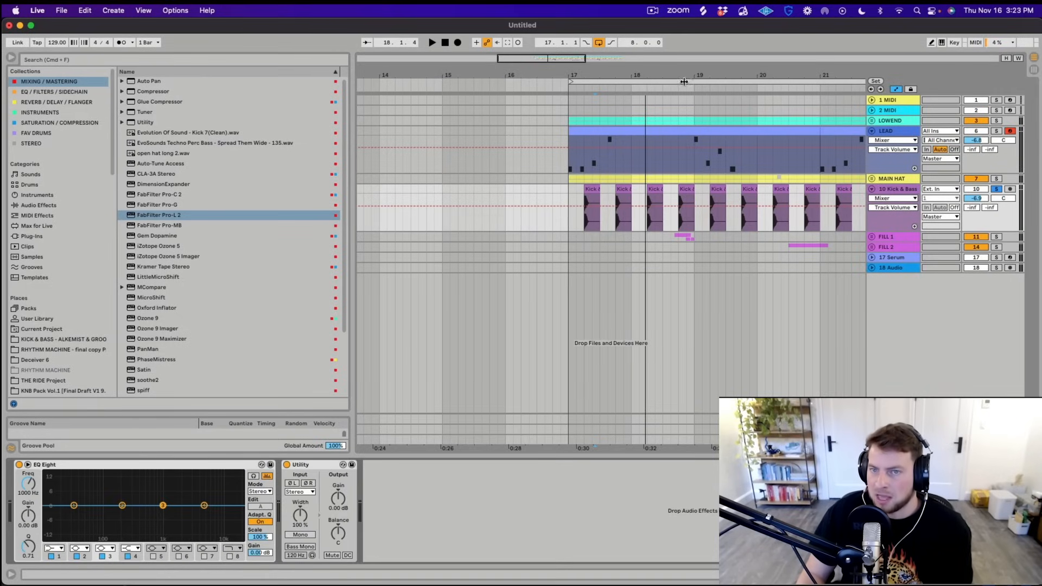
Solo and unfold the FILL 1 group, and play its clips from 18.3.3
drag(684, 82, 675, 114)
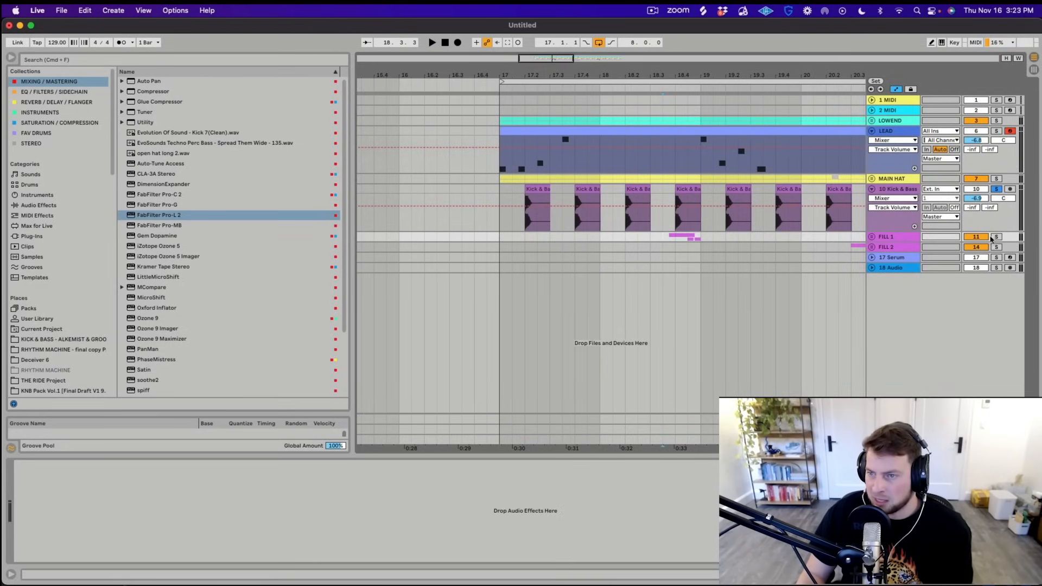
click(871, 238)
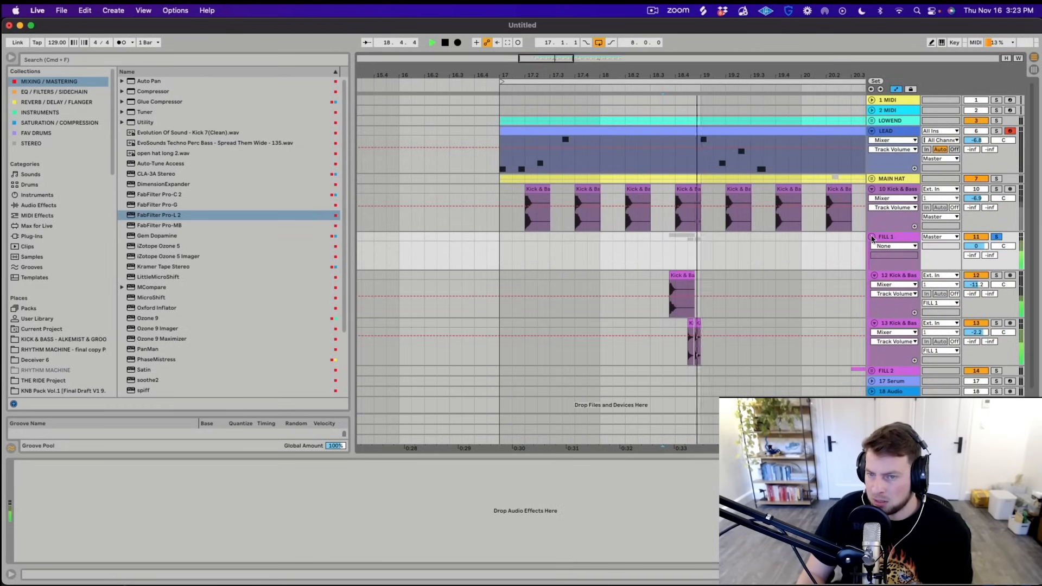
key(space)
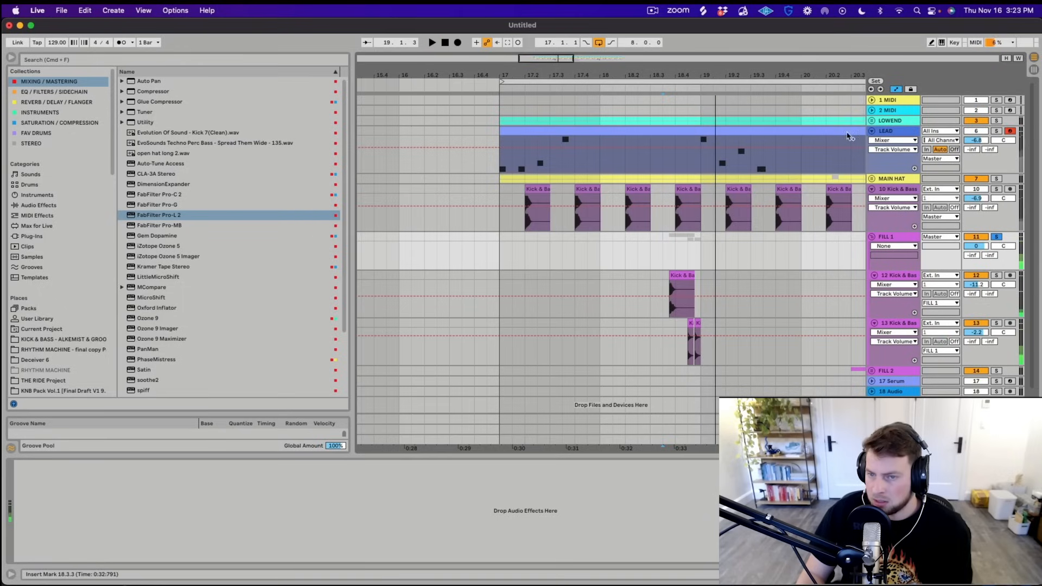
Unfold the FILL 2 group and examine the Blaster 01 clip on track 15 in clip view and up close
drag(748, 72, 617, 33)
scroll(695, 337, down, 1)
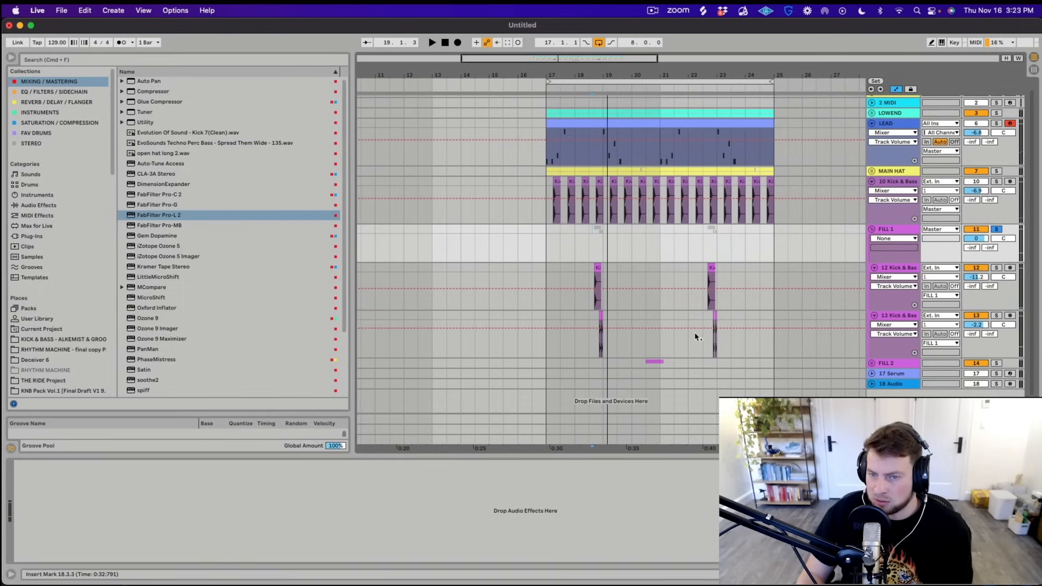
click(871, 364)
scroll(721, 349, down, 3)
click(651, 279)
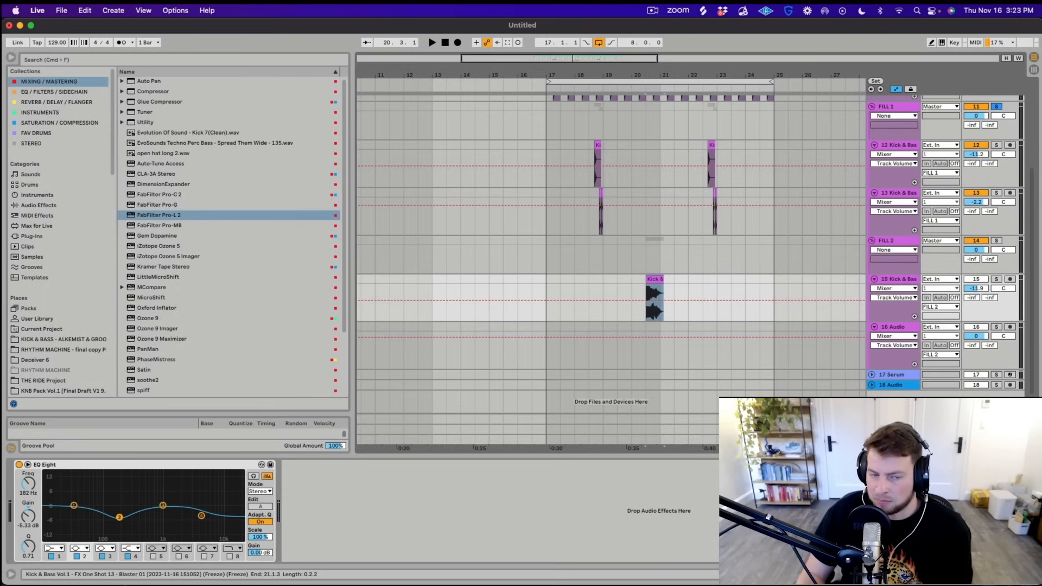
double_click(651, 279)
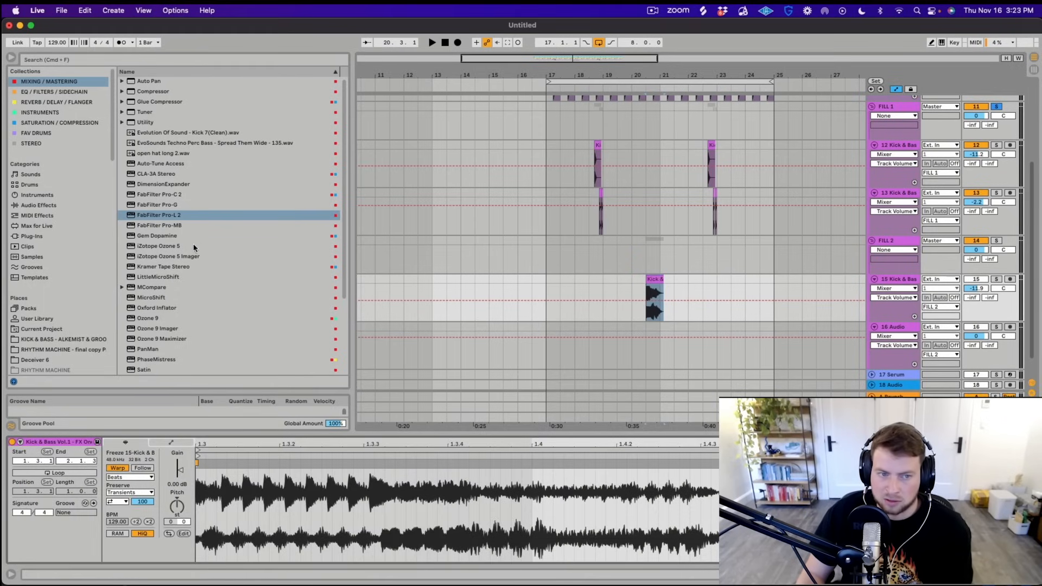
key(z)
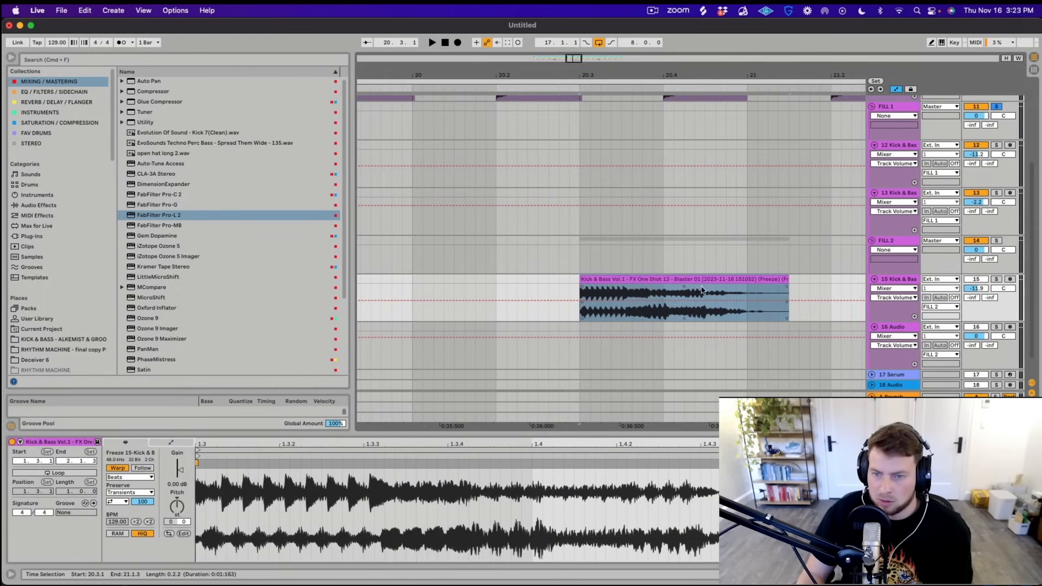
Preview FX One Shot 13 - Blaster 01 in the KICK & BASS sample folder, and play track 15 soloed
click(59, 339)
scroll(214, 275, down, 5)
click(243, 277)
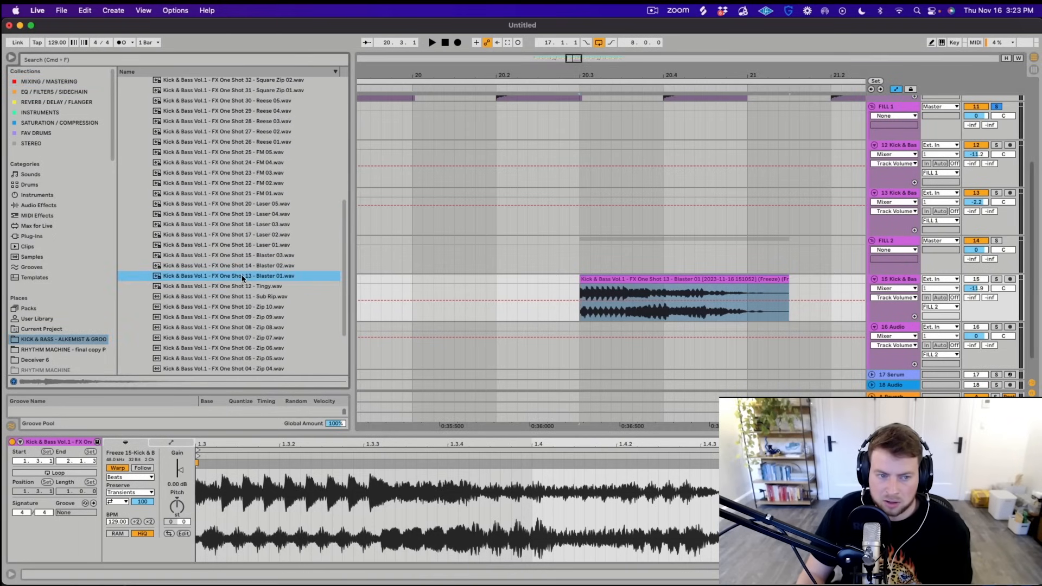
click(997, 279)
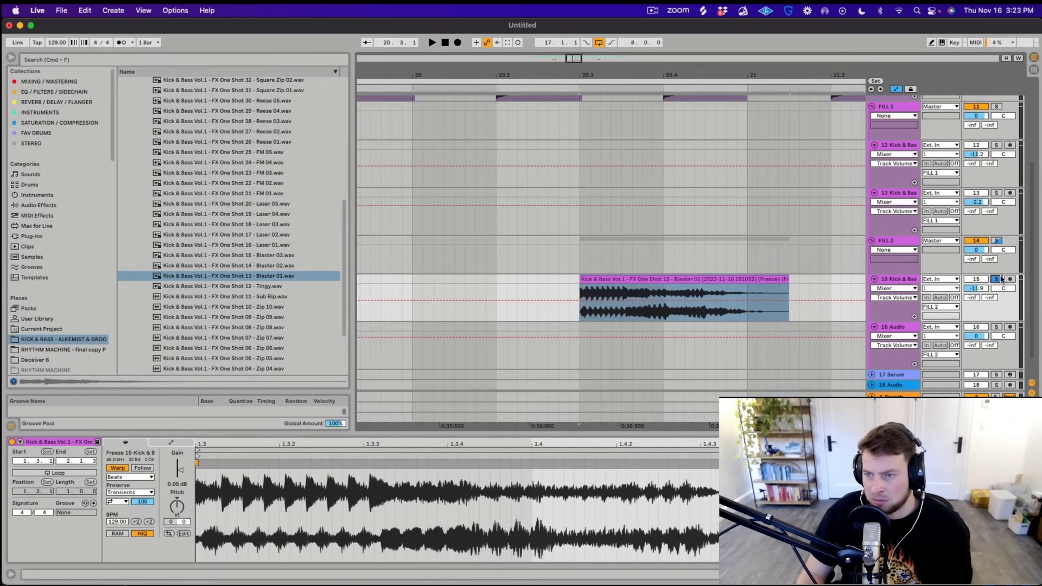
key(space)
Unsolo track 15 and fold all tracks in the arrangement
drag(685, 74, 663, 30)
scroll(728, 195, up, 1)
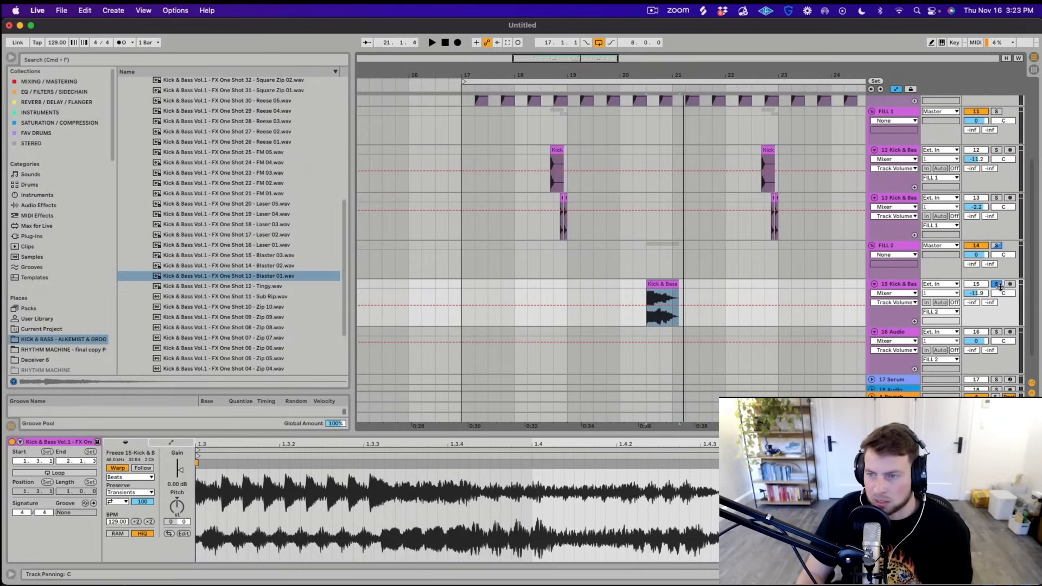
scroll(888, 244, up, 5)
alt+click(872, 190)
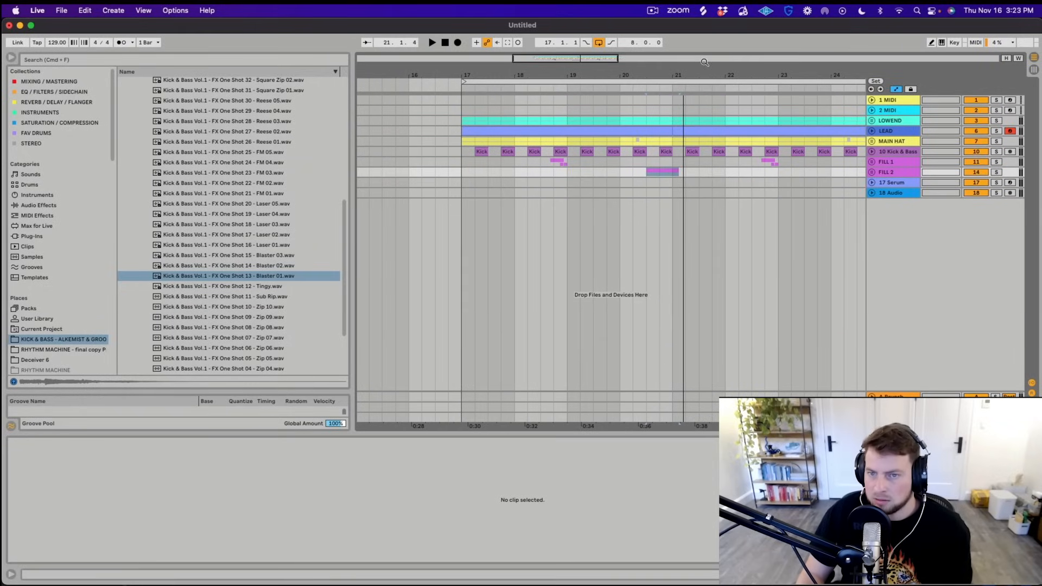
Play the full loop from bar 17 with every track unsoloed and folded, and select the FILL 1 lane
key(minus)
key(minus)
click(607, 193)
drag(606, 69, 585, 140)
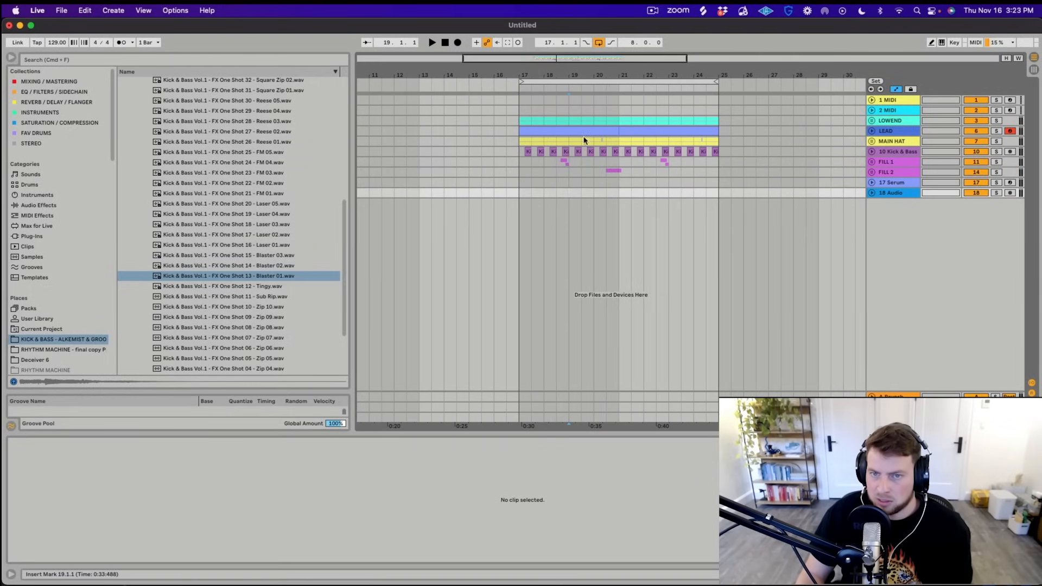
click(518, 174)
key(space)
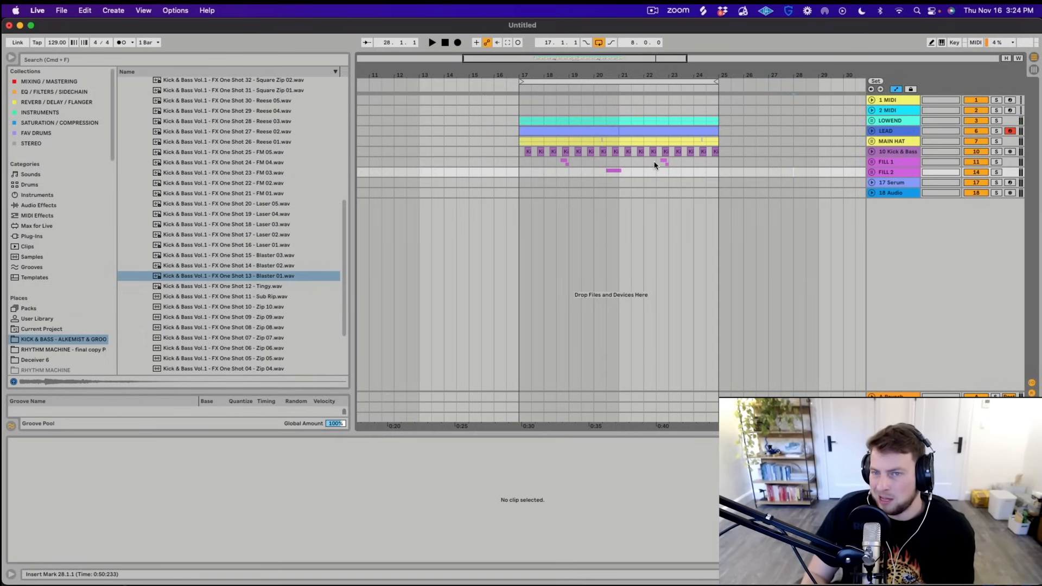
key(Up)
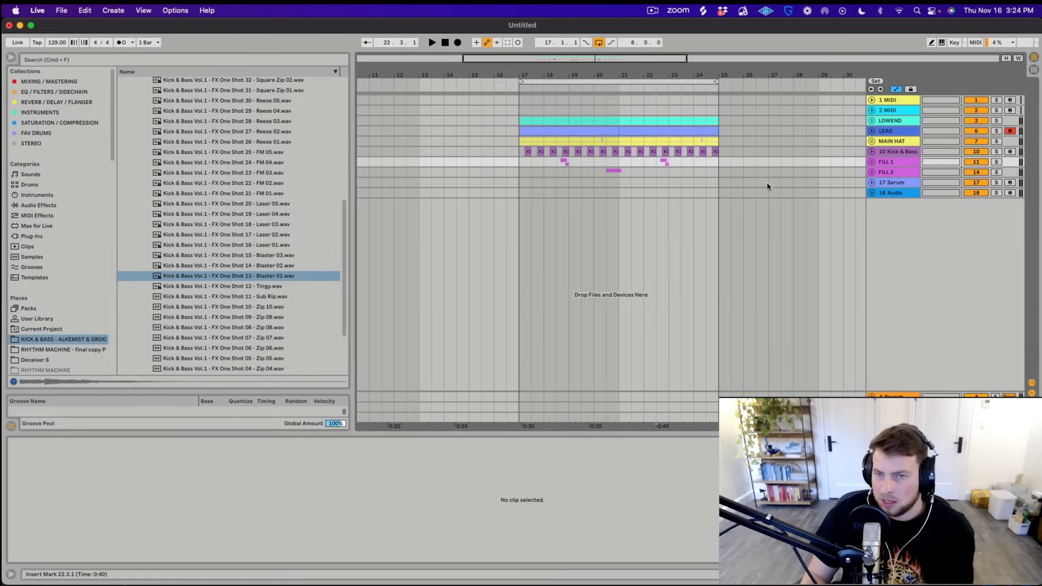
Duplicate the FILL 2 group, rename the copy FILL 3, clear its clip, and select the lane from 24.3.1 to 25.1.1
right_click(894, 174)
click(898, 172)
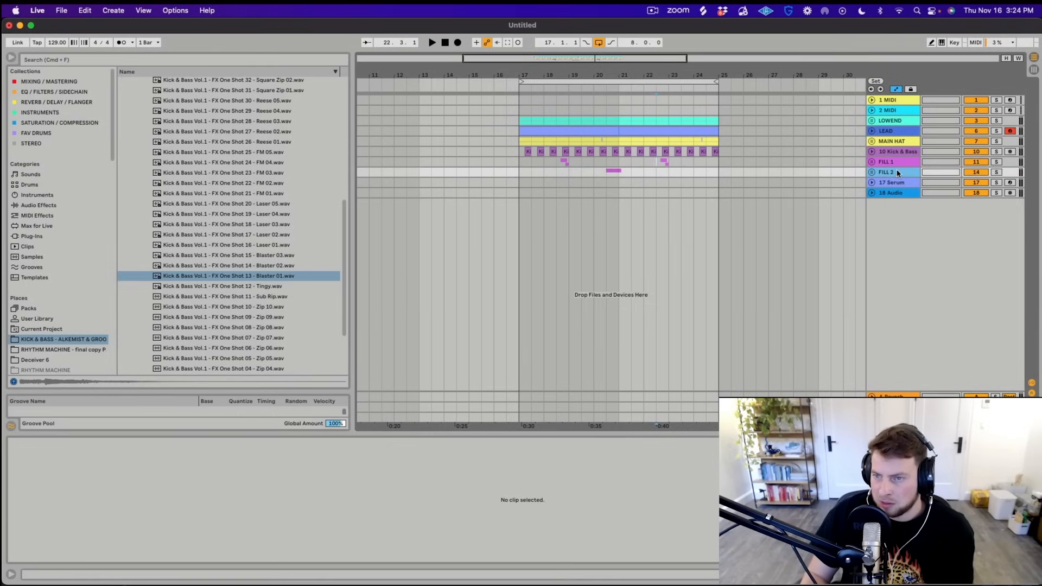
key(super+d)
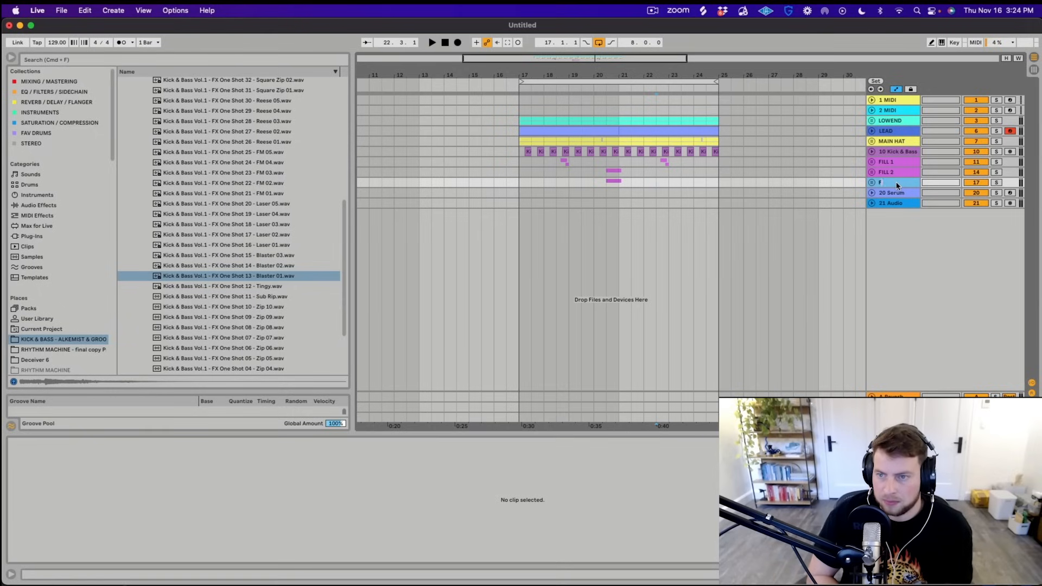
click(680, 174)
drag(607, 186, 617, 185)
key(Delete)
drag(700, 183, 715, 183)
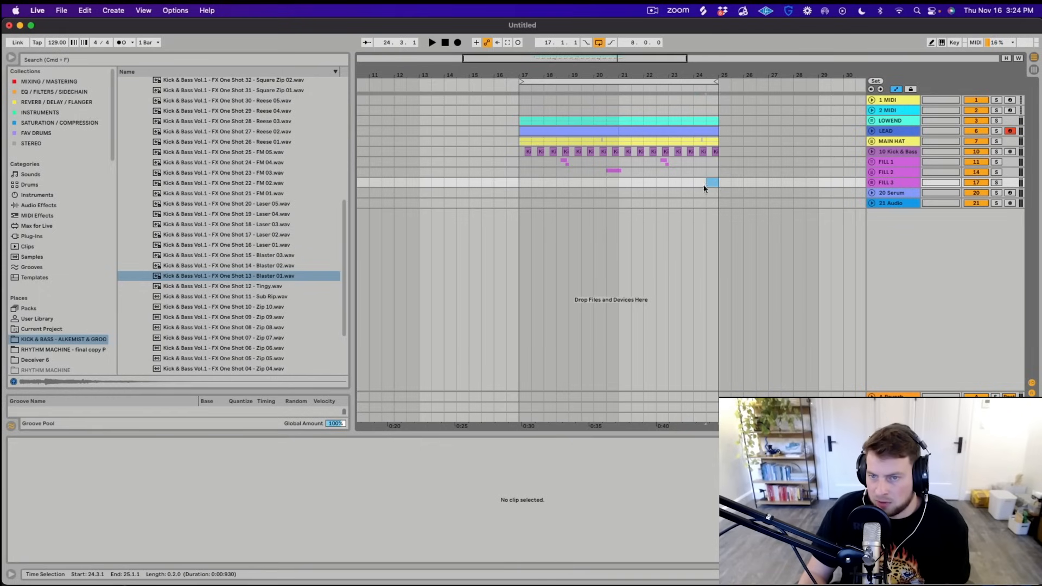
In FILL 1's second fill, split the Clap 6 clip at 22.4.1, copy its first slice to 22.3.2, and play from 22.3.1
click(871, 162)
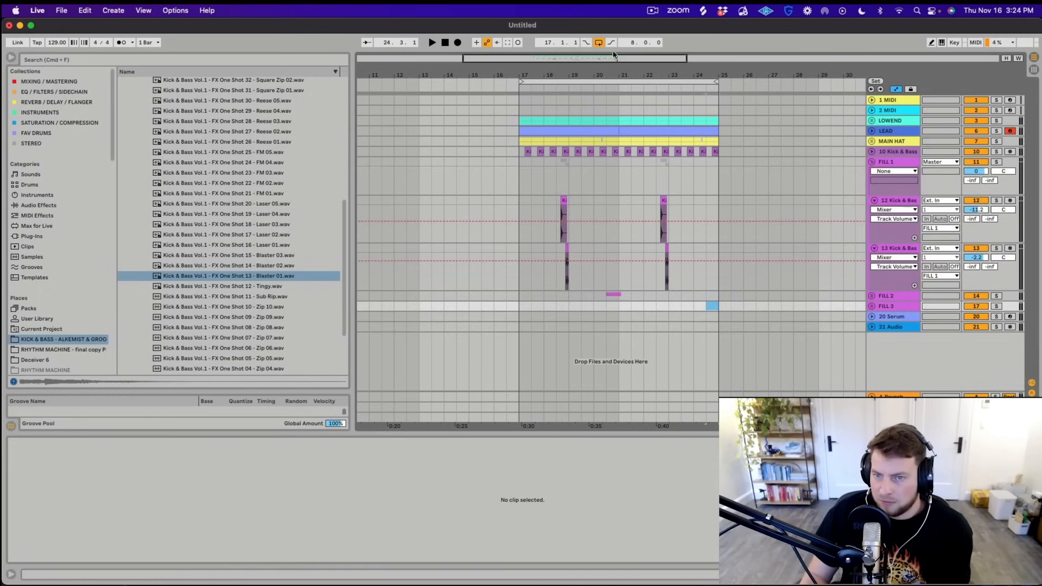
drag(672, 73, 647, 201)
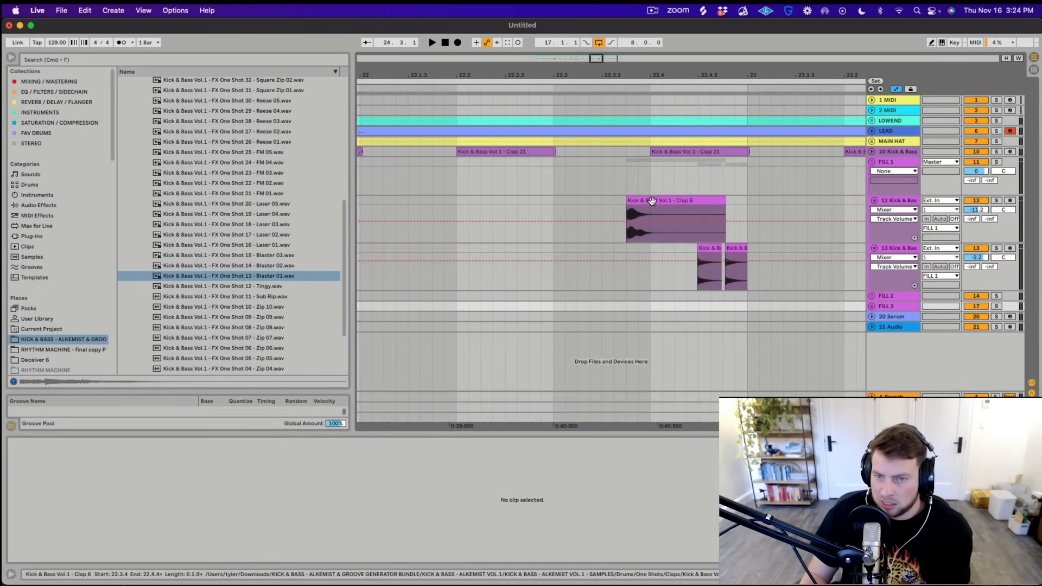
click(645, 203)
click(575, 209)
click(651, 234)
key(super+e)
click(645, 200)
click(570, 211)
key(super+v)
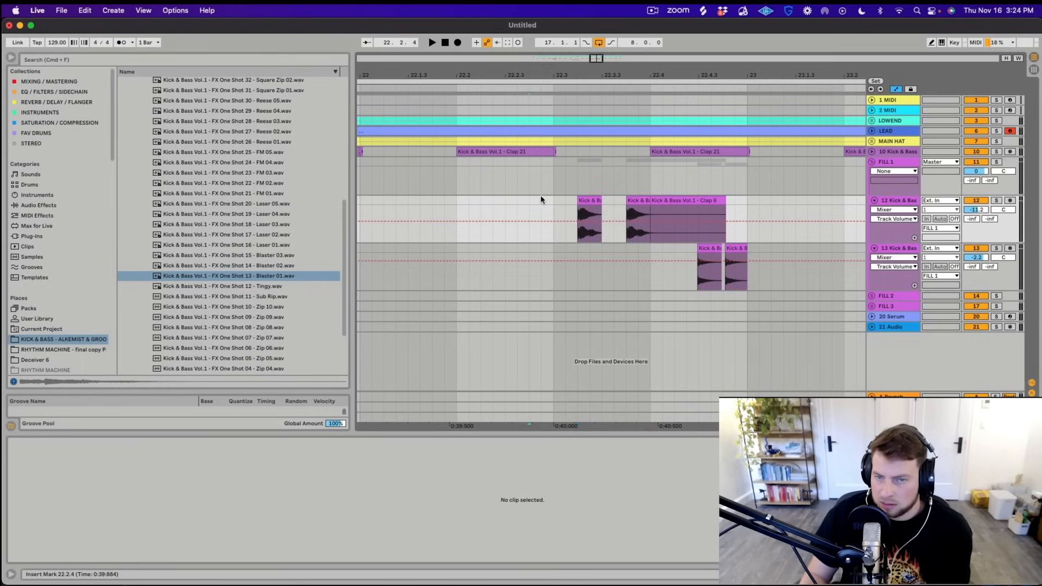
click(553, 207)
drag(589, 76, 615, 60)
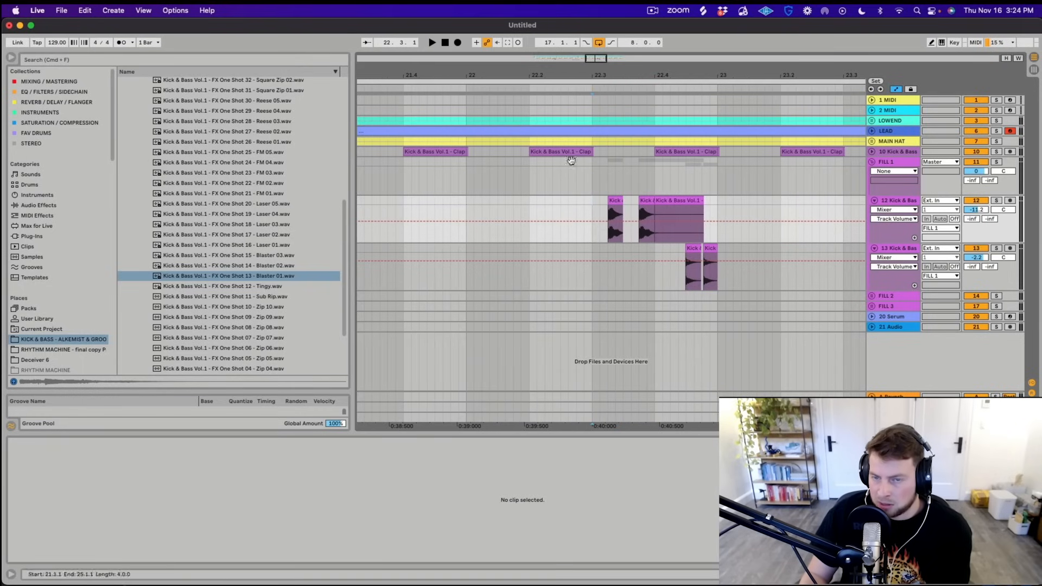
key(space)
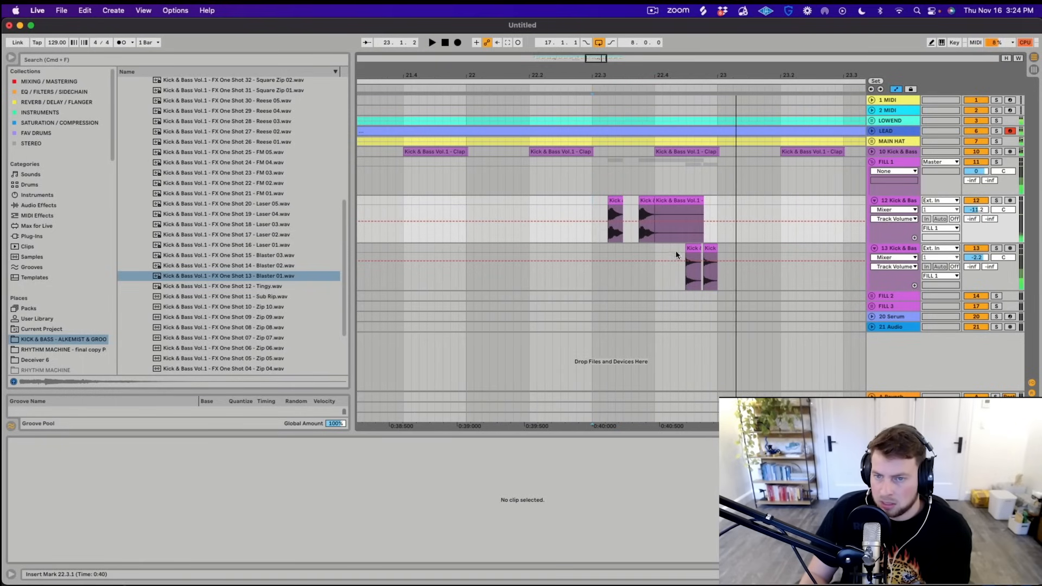
Add copies of the short snare clip on track 13 at 22.4.1 and 22.4.2, and play the fill
click(688, 247)
click(657, 255)
key(super+v)
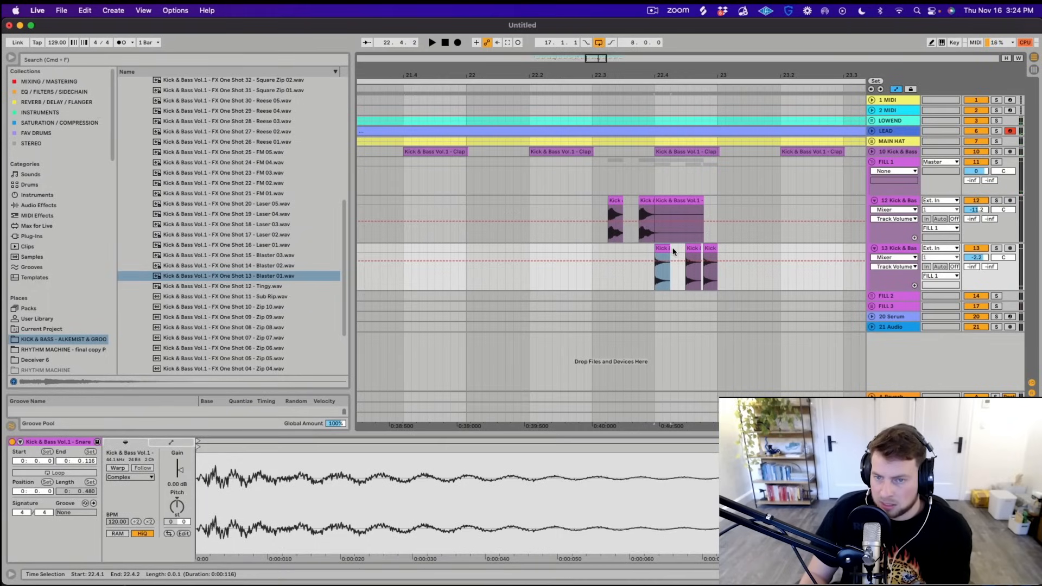
key(super+v)
click(605, 251)
key(space)
click(587, 251)
key(space)
Extend the Clap 6 slice at 22.3.2 so it ends at 22.3.4 while playing the fill
key(space)
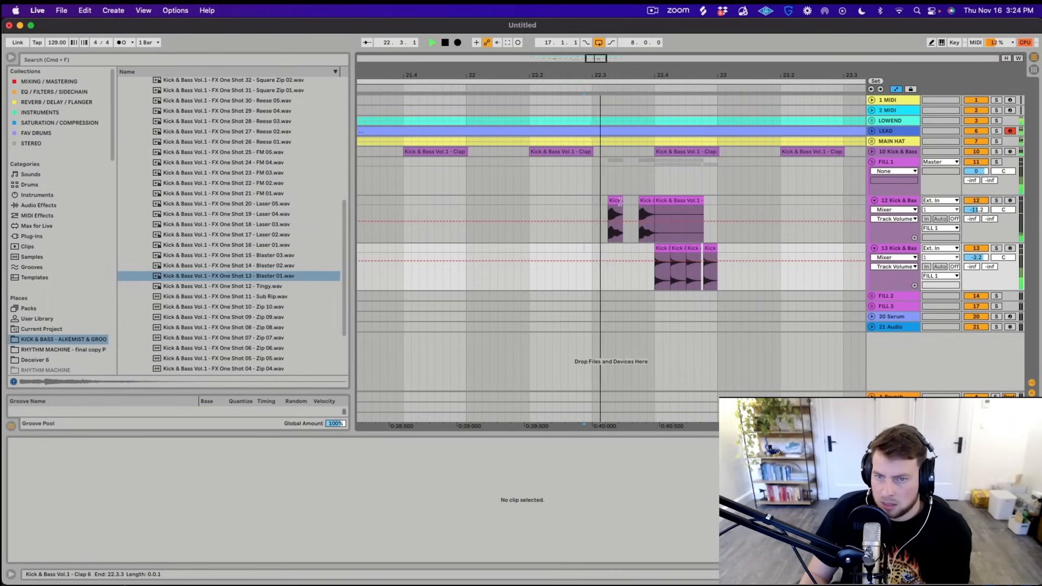
drag(623, 201, 639, 201)
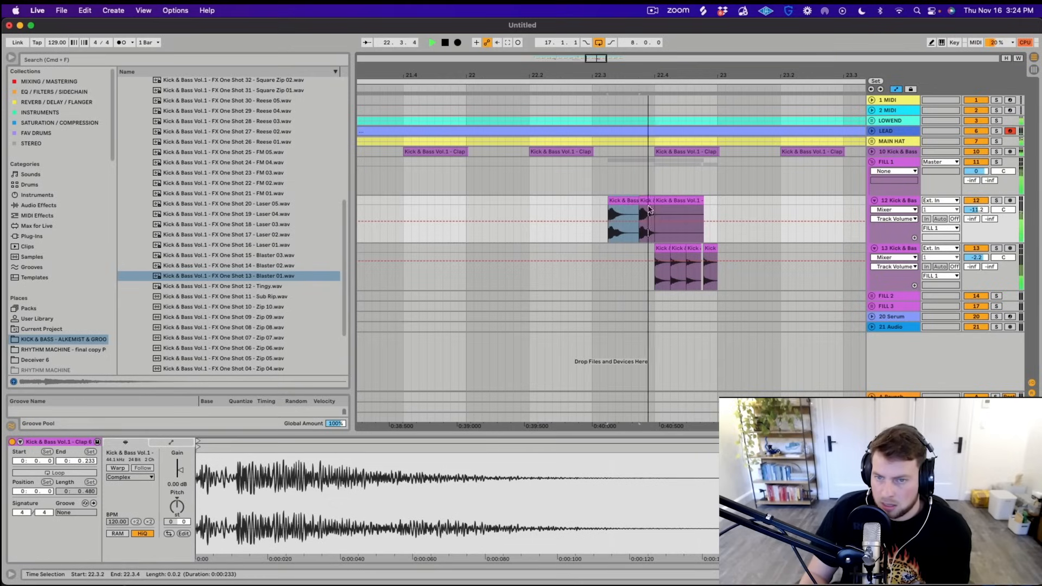
key(space)
Insert a new audio track below track 13 inside the FILL 1 group, and place the insert marker at 22.3.3
drag(748, 75, 749, 54)
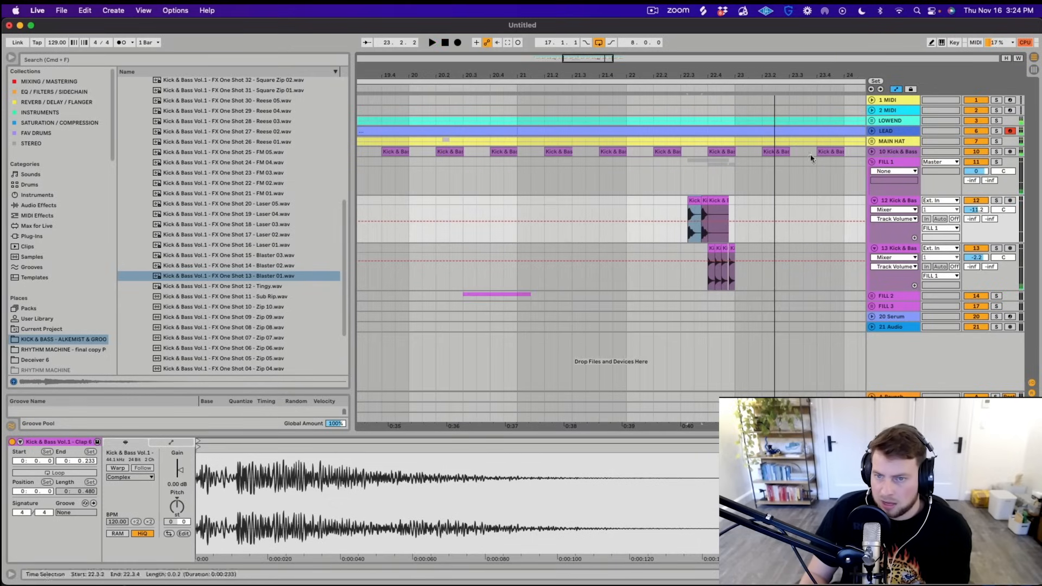
click(894, 250)
key(super+t)
click(706, 305)
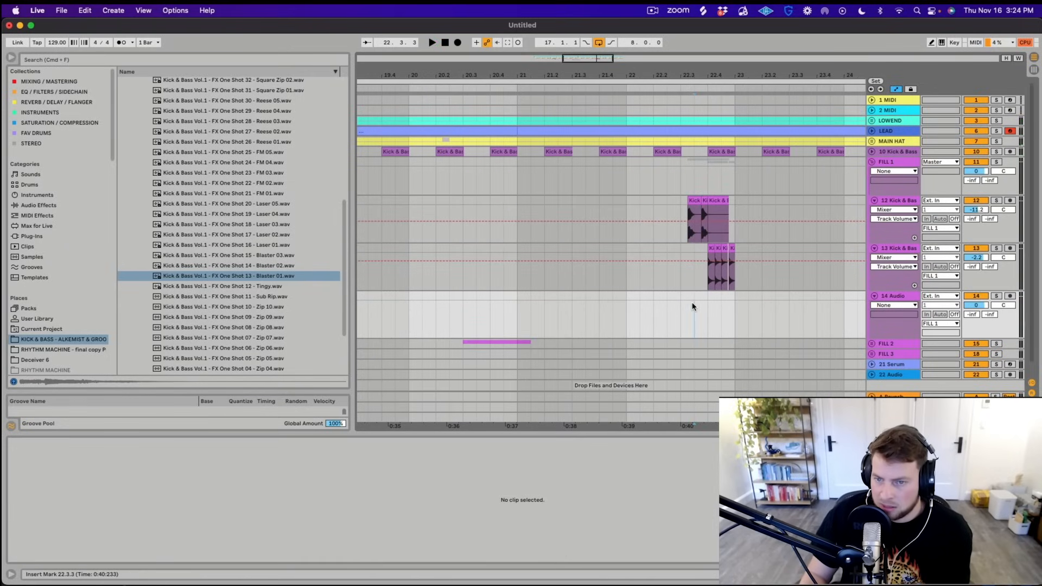
Search the KICK & BASS sample folder for "reverse" and clear the search
scroll(283, 188, up, 10)
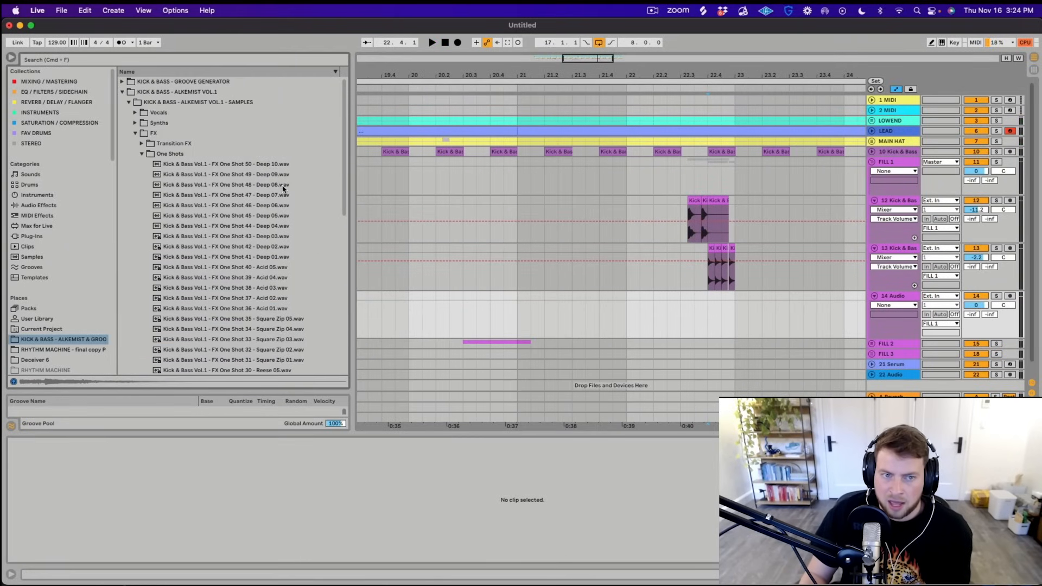
click(143, 63)
text(reverse)
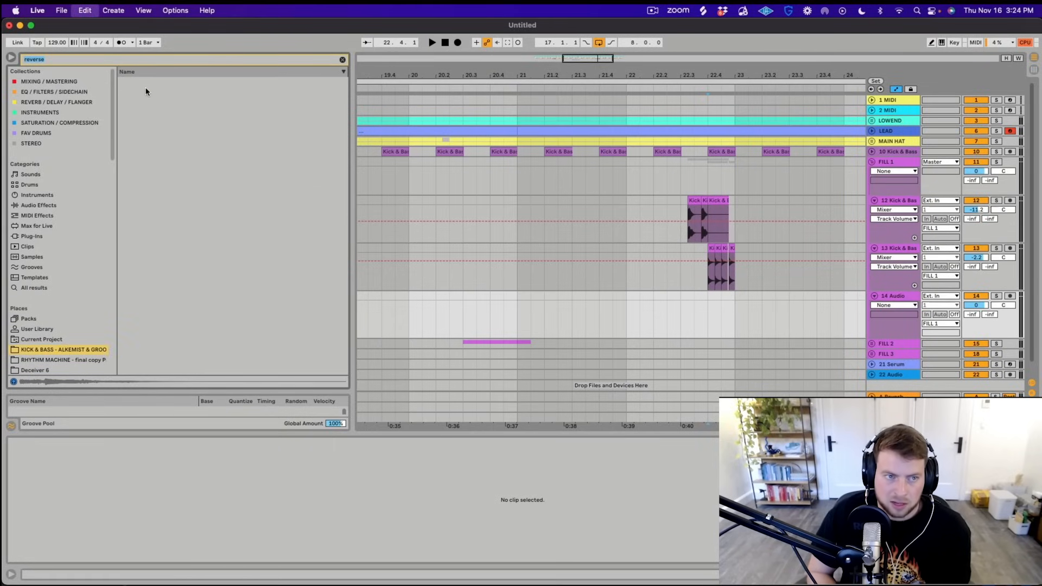
key(Escape)
Close the FX one shots folder and open the Claps folder in the drum one shots
click(142, 153)
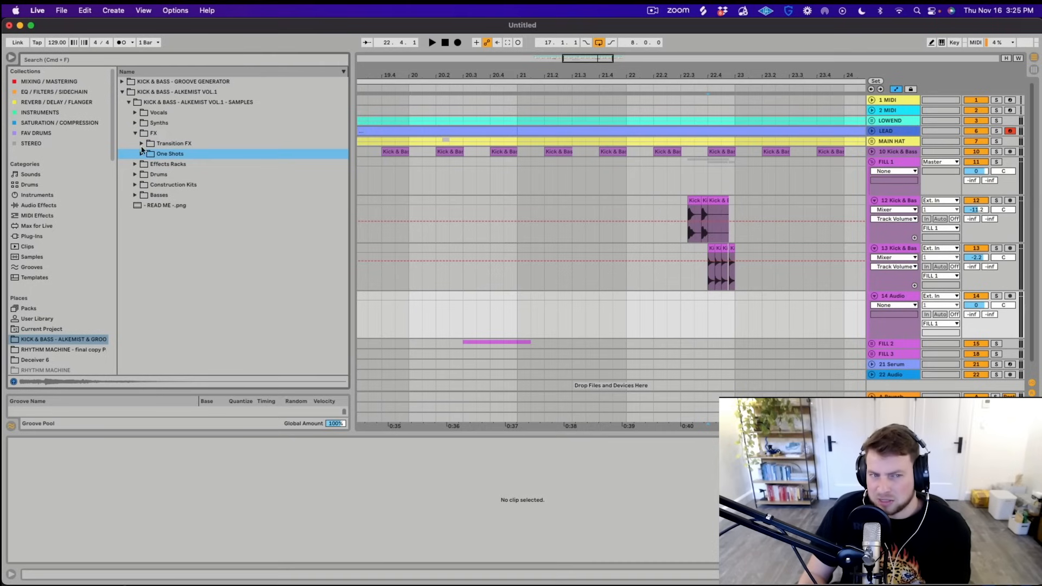
click(142, 154)
click(142, 154)
click(136, 175)
click(147, 185)
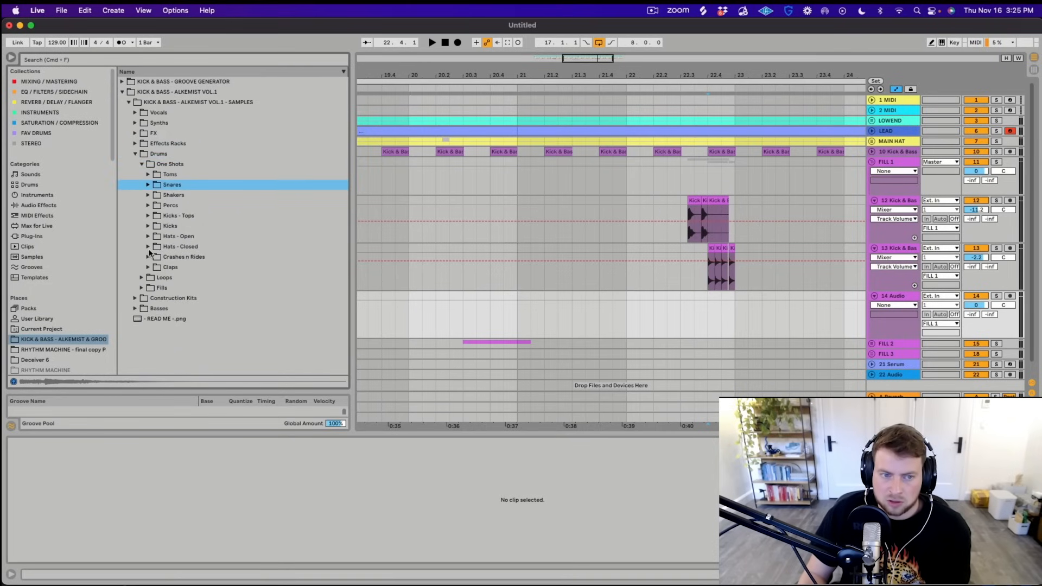
click(149, 267)
scroll(256, 304, down, 5)
Audition several clap one shots, including Clap 8, Clap 5 and Clap 23
click(255, 304)
click(232, 324)
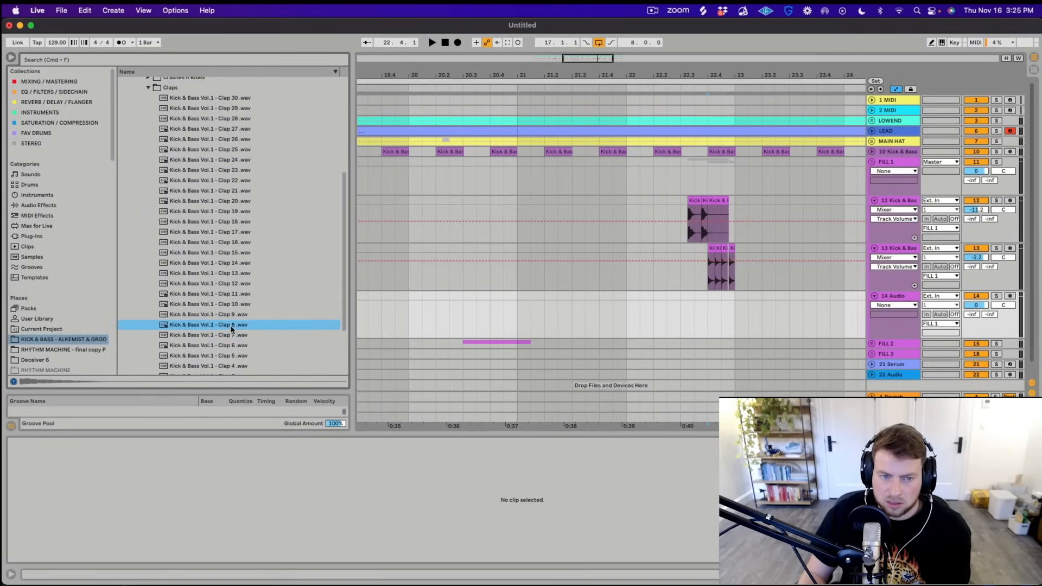
scroll(232, 324, down, 4)
click(242, 309)
click(240, 321)
click(229, 278)
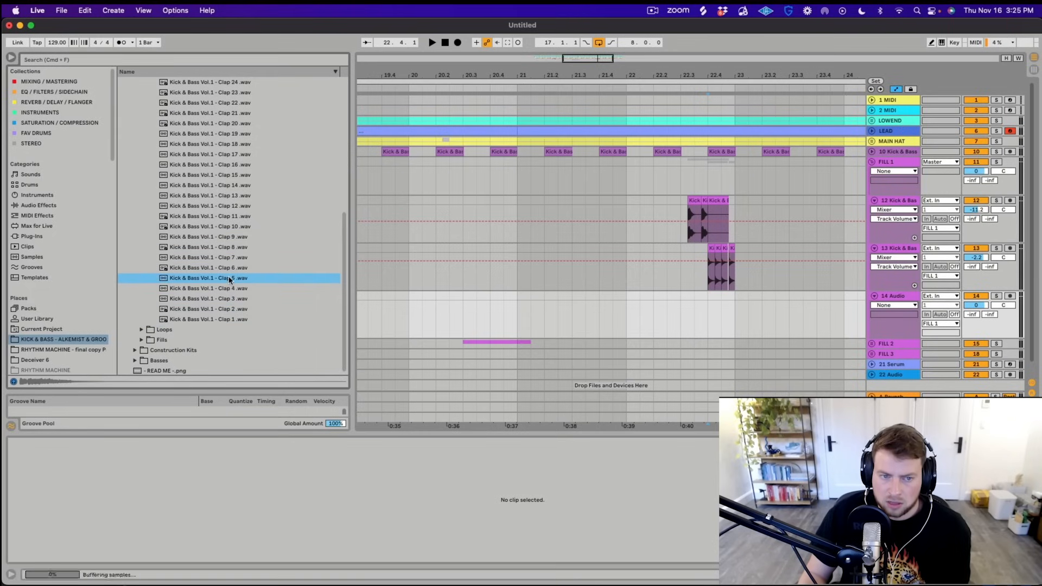
click(229, 114)
key(Up)
key(Up)
key(Up)
key(Down)
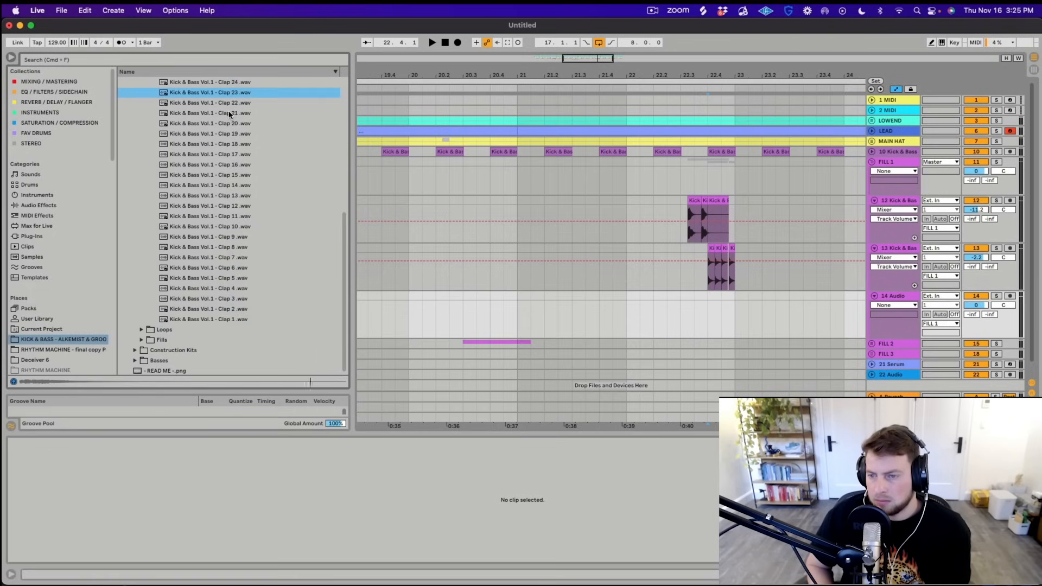
Place Clap 23 on track 14 from 22.4.1 to 23.1.1, reverse the clip, and play the fill
drag(232, 94, 731, 296)
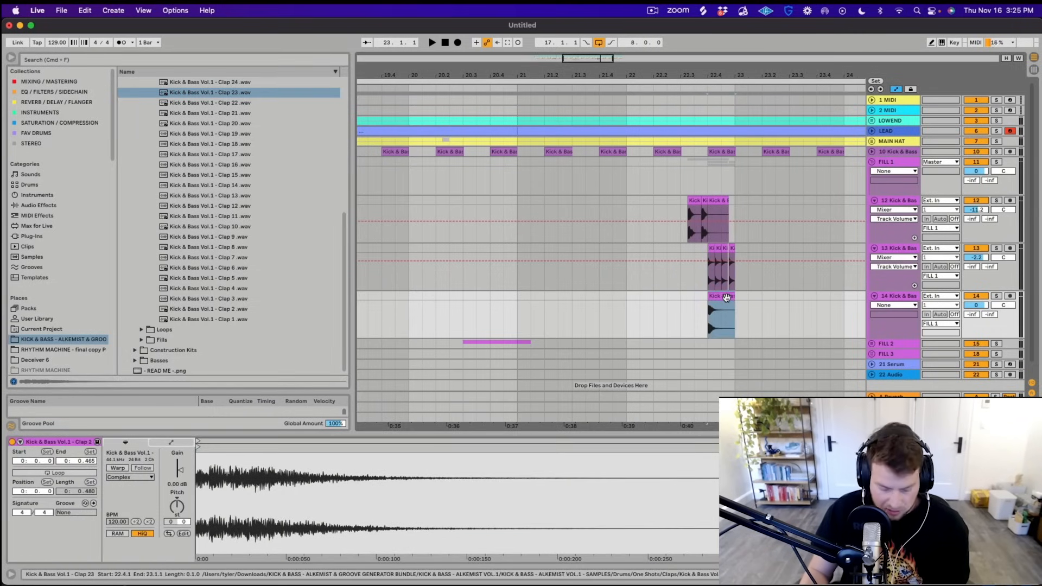
click(695, 315)
key(space)
key(space)
key(space)
Lower track 14's volume to -6.7 dB during playback, and stop
drag(975, 308, 974, 326)
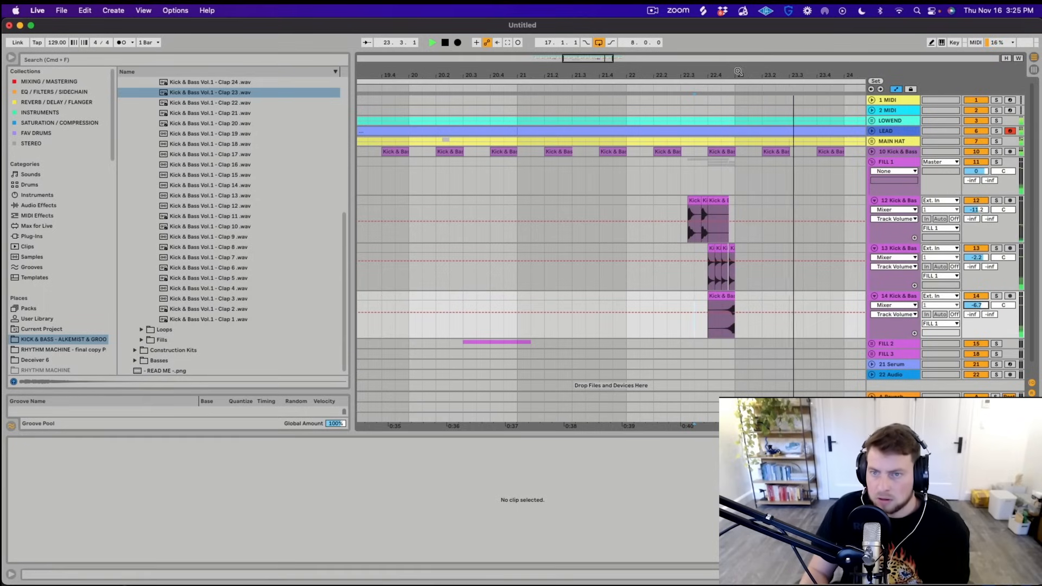
drag(737, 71, 737, 52)
key(space)
Play the arrangement through the extended FILL 1 section to check the reversed clap in the mix
click(896, 296)
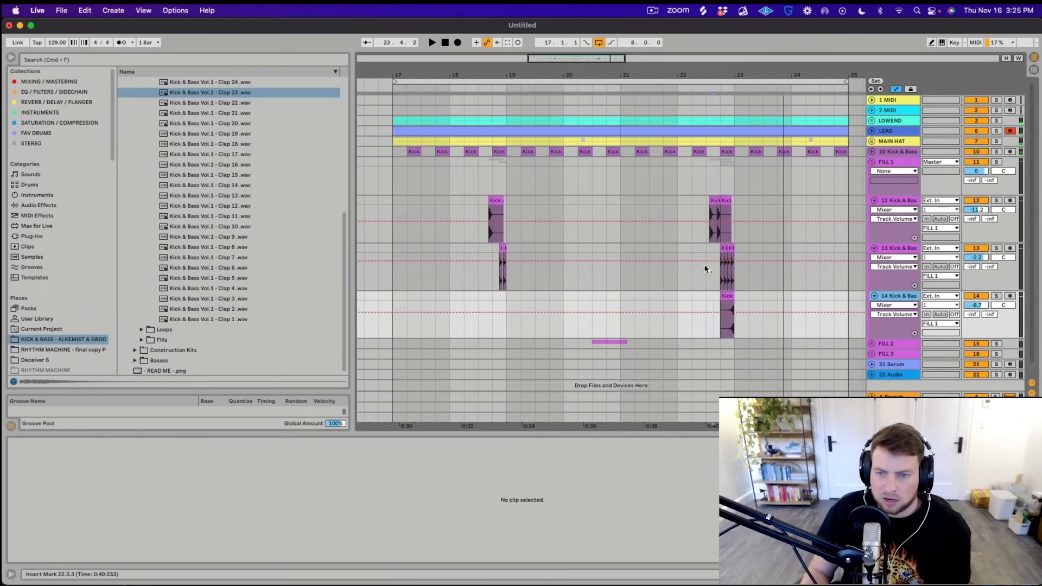
drag(698, 77, 698, 69)
scroll(715, 279, down, 1)
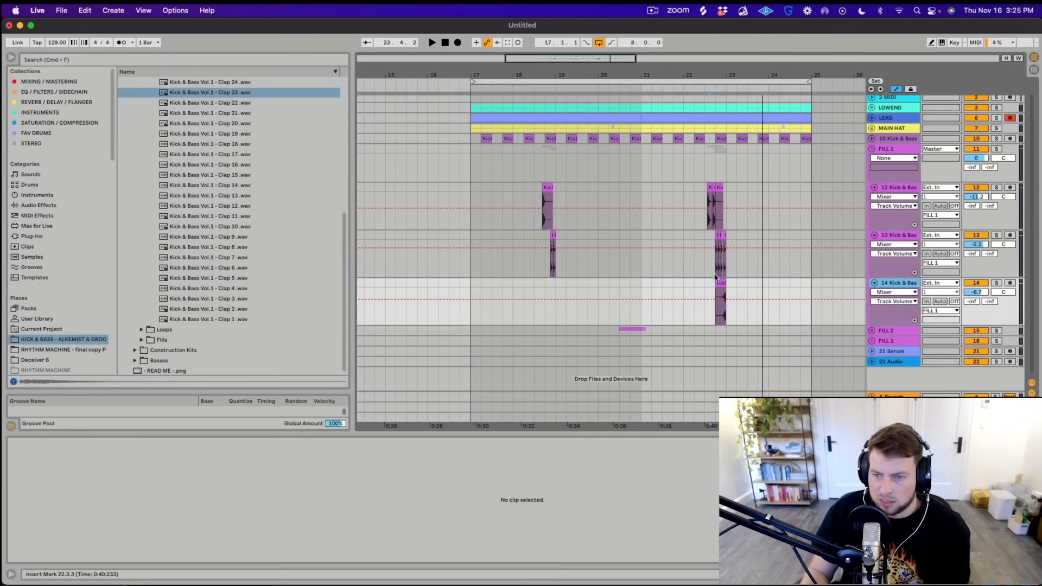
click(802, 180)
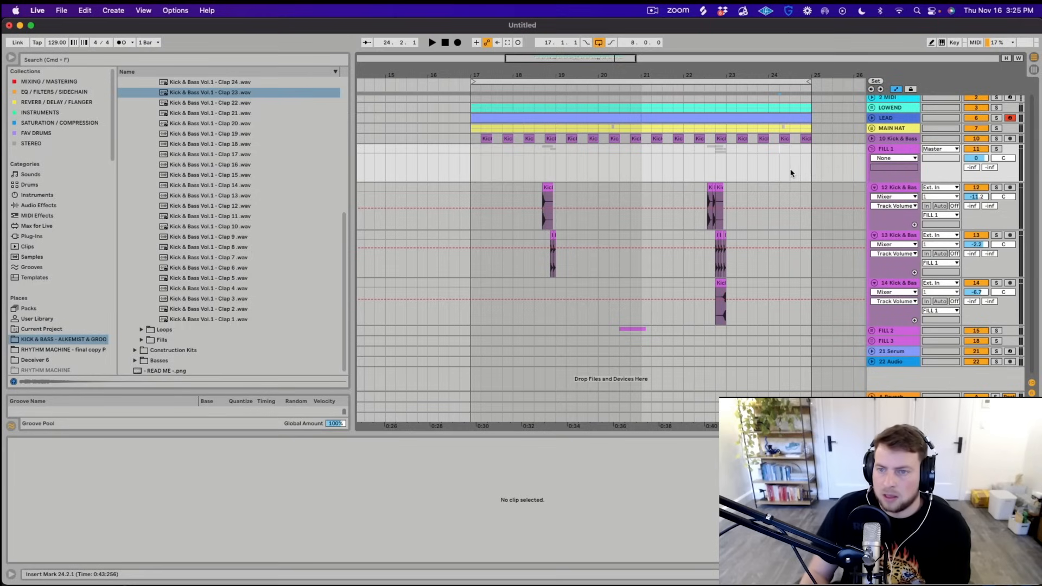
scroll(769, 165, up, 1)
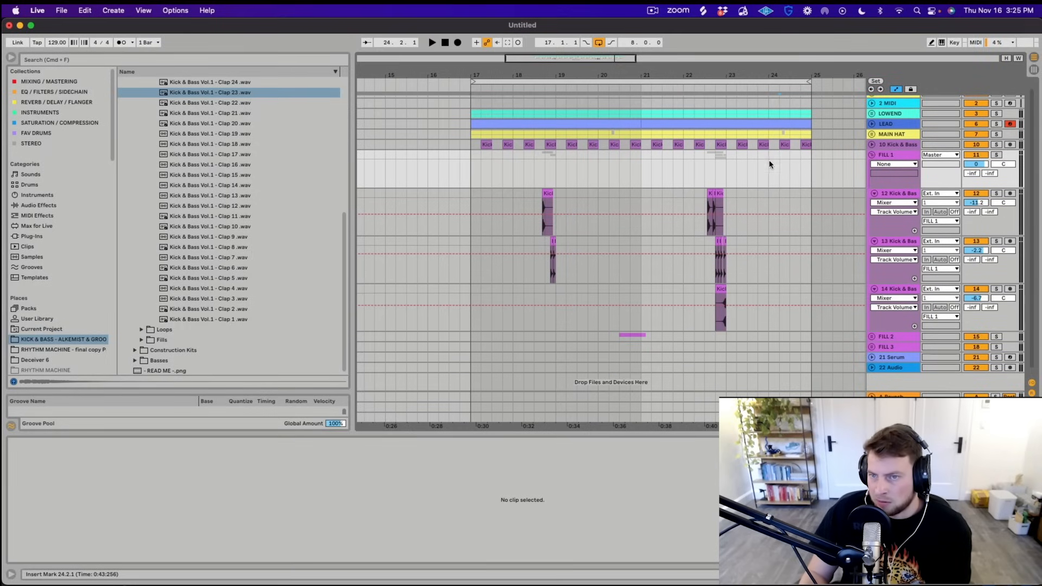
key(space)
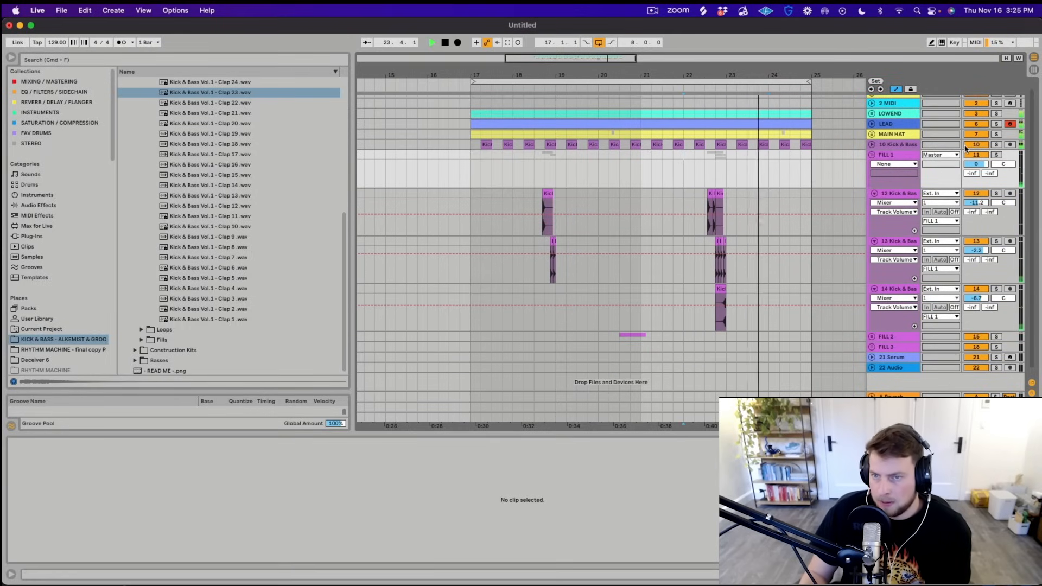
key(space)
Unfold the LOWEND group and add an EQ Three after its Drum Buss
click(871, 114)
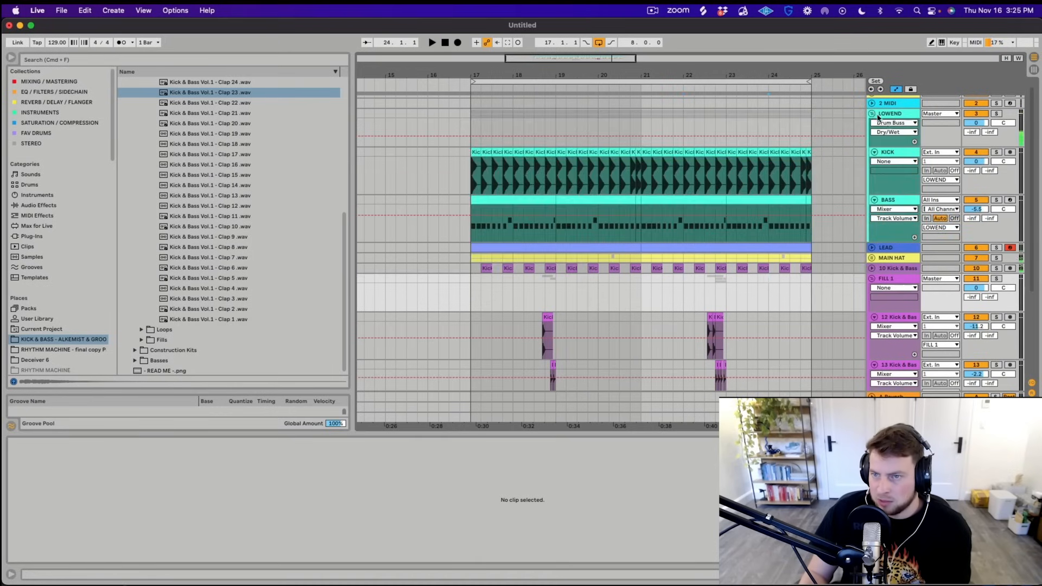
click(898, 118)
scroll(179, 126, up, 10)
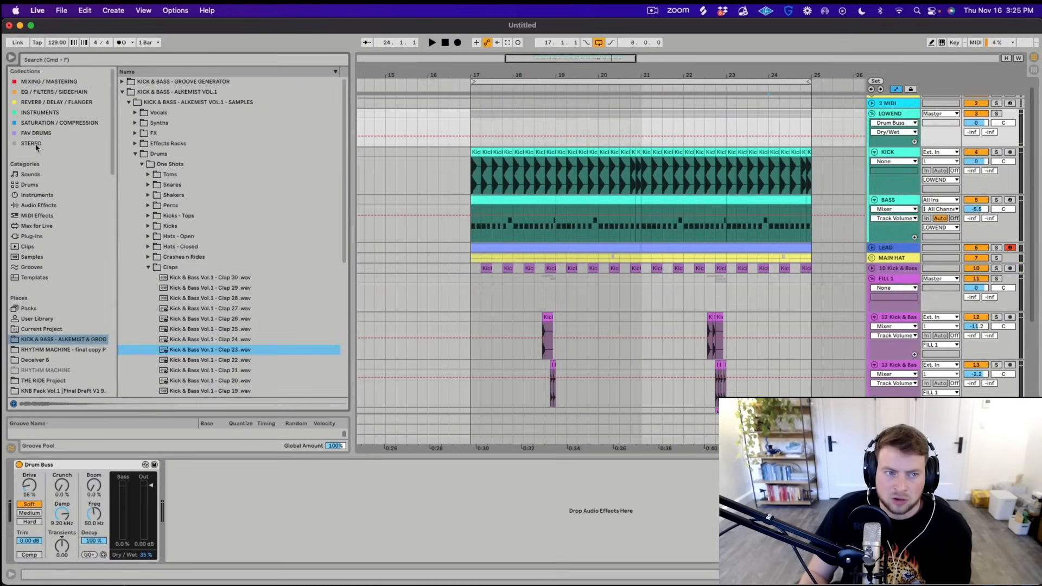
click(38, 205)
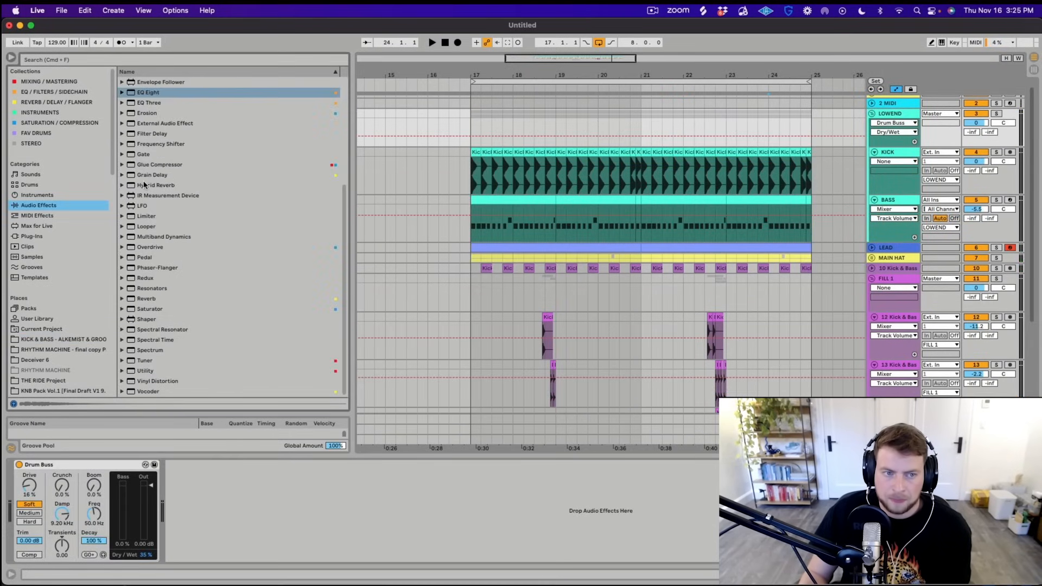
click(149, 104)
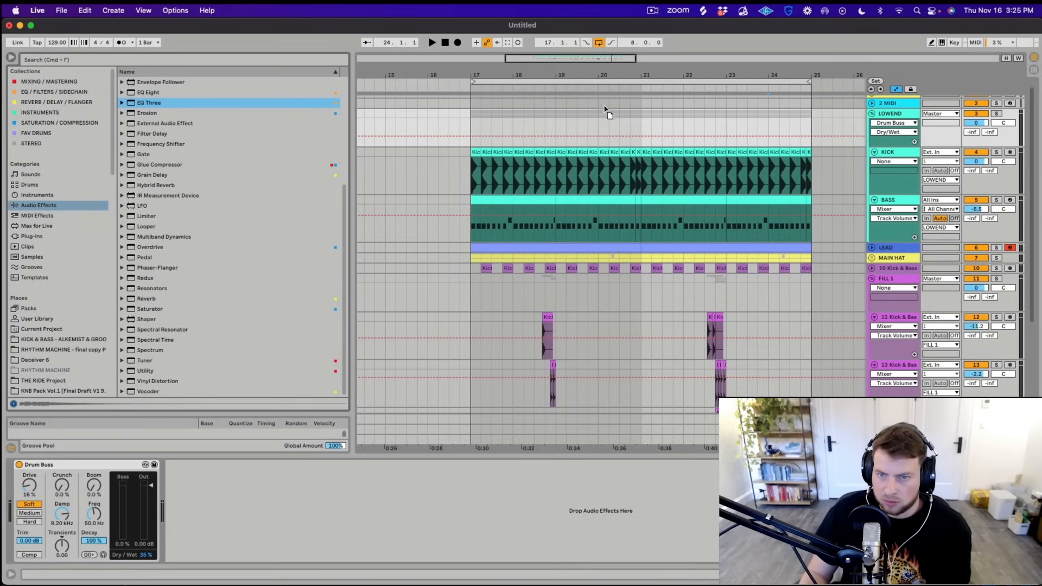
key(Return)
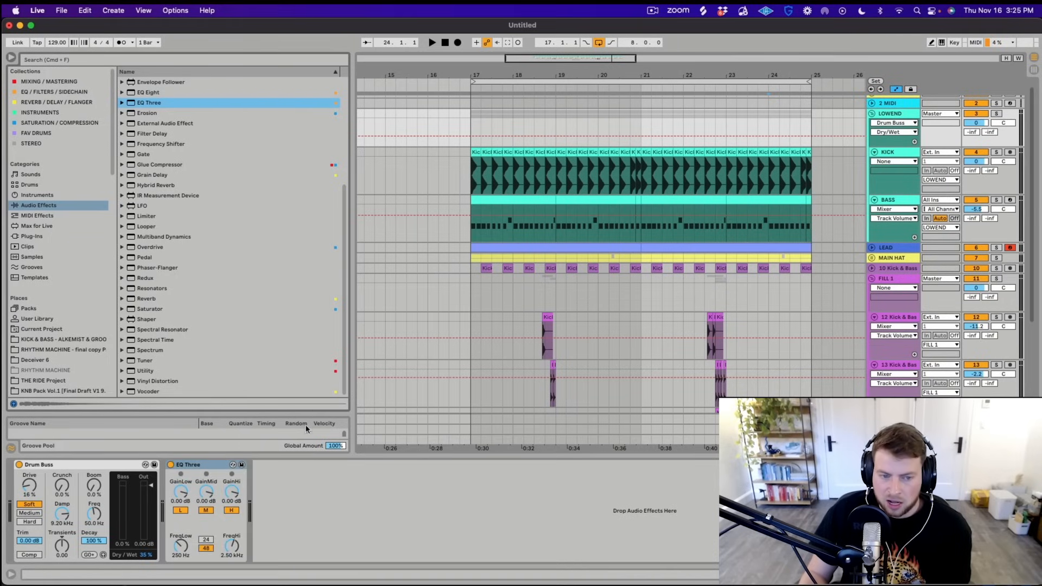
Automate LOWEND's EQ Three LowOn in a new lane, switching it off from 24.1.1, and play the transition from 23.2.1
click(774, 142)
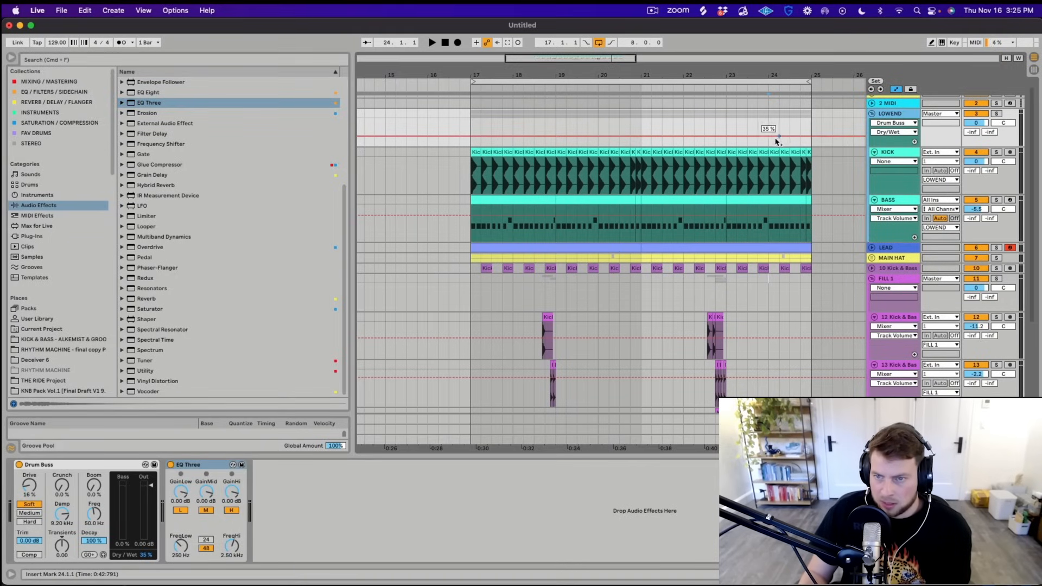
right_click(185, 511)
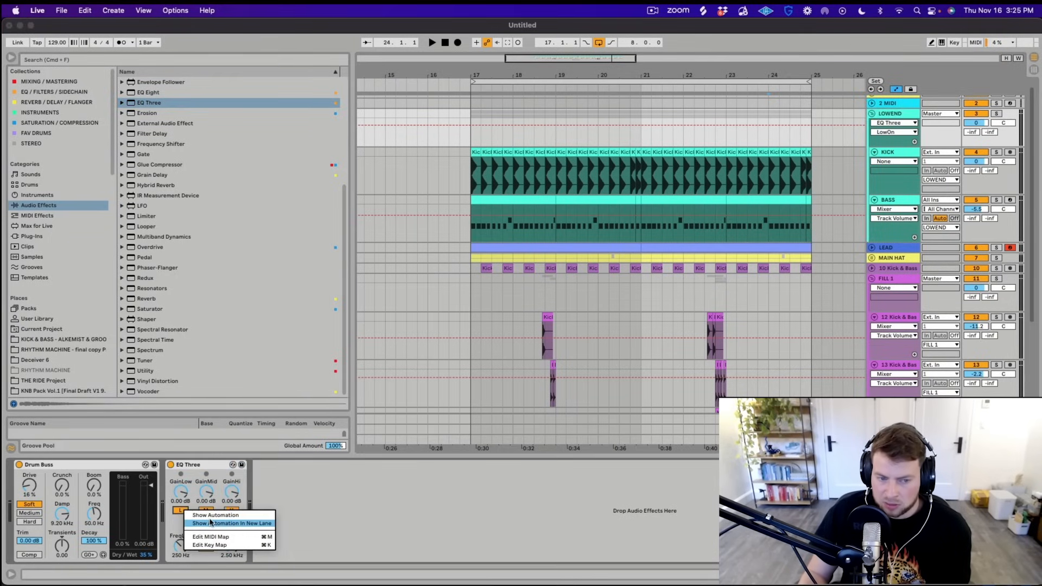
click(206, 522)
click(768, 163)
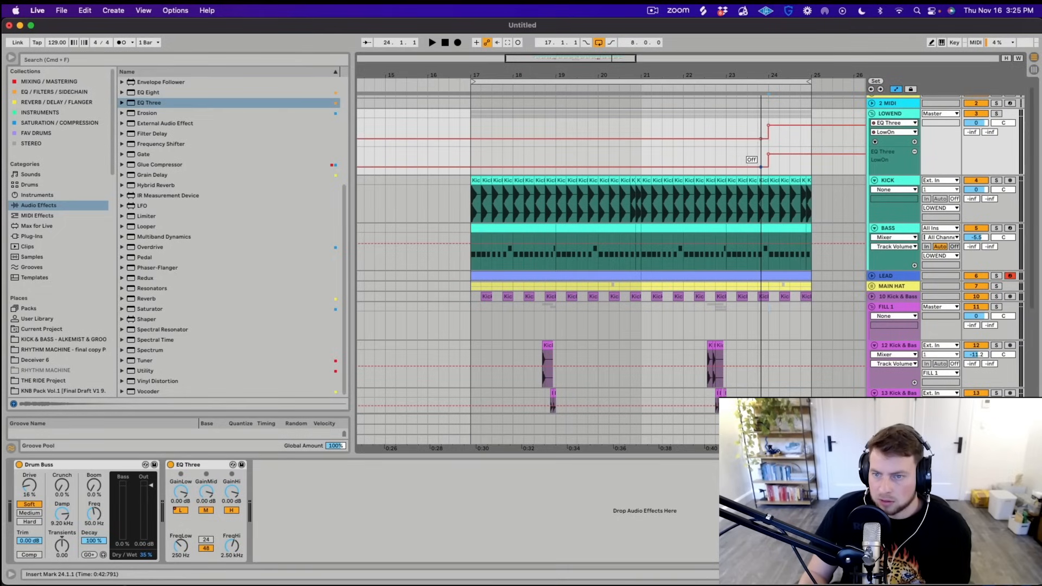
click(768, 166)
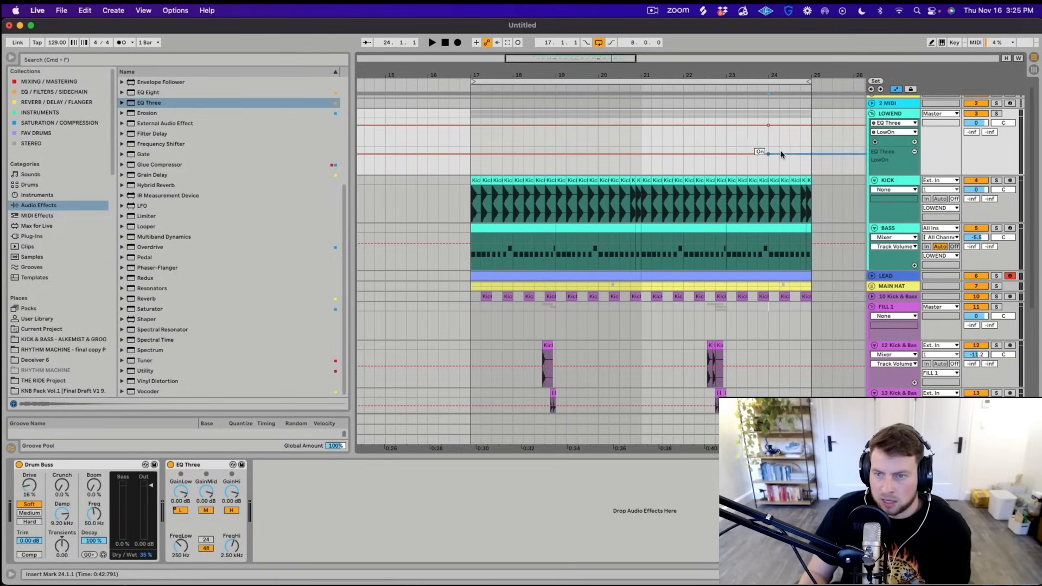
drag(752, 154, 768, 167)
click(743, 174)
key(space)
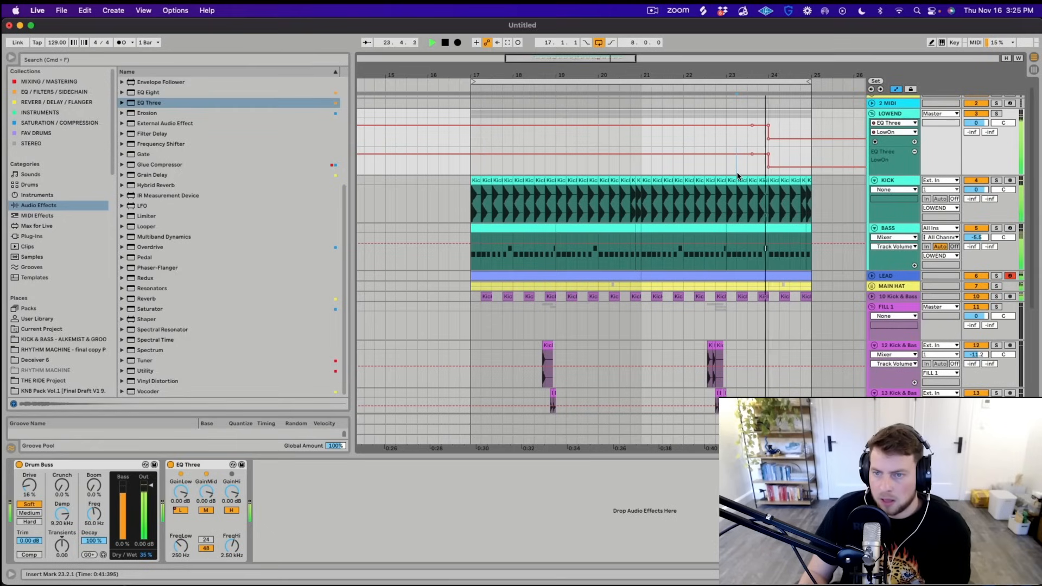
key(space)
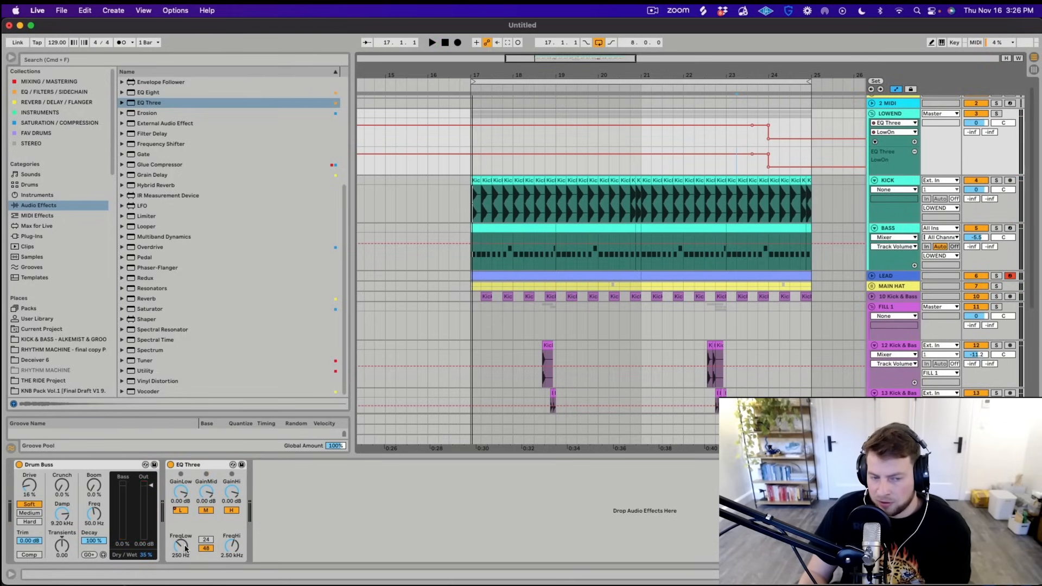
Lower EQ Three's FreqLow on LOWEND to 160 Hz while auditioning the end of the loop, and stop
drag(185, 548, 185, 550)
key(space)
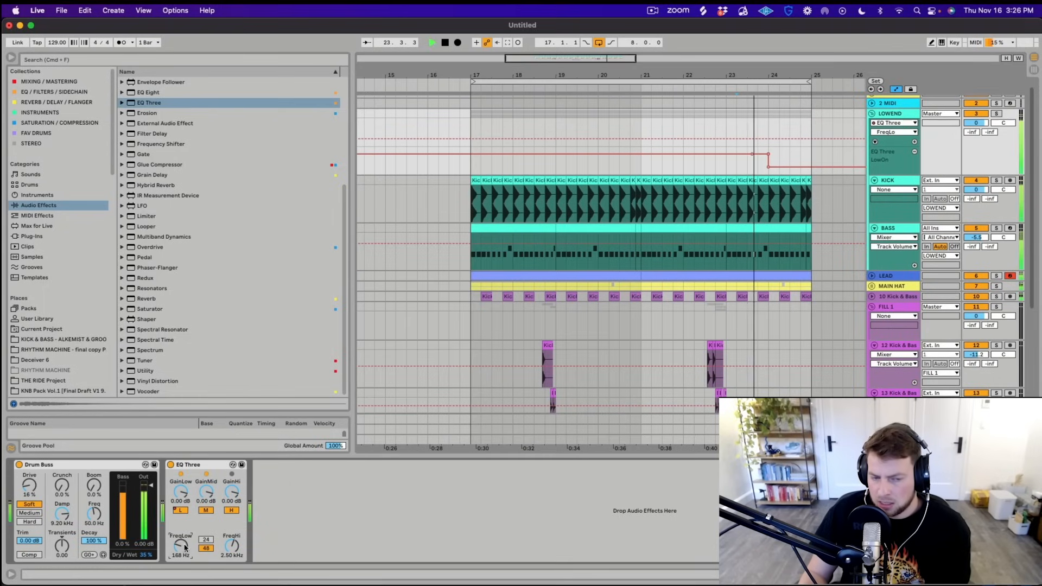
drag(185, 548, 186, 550)
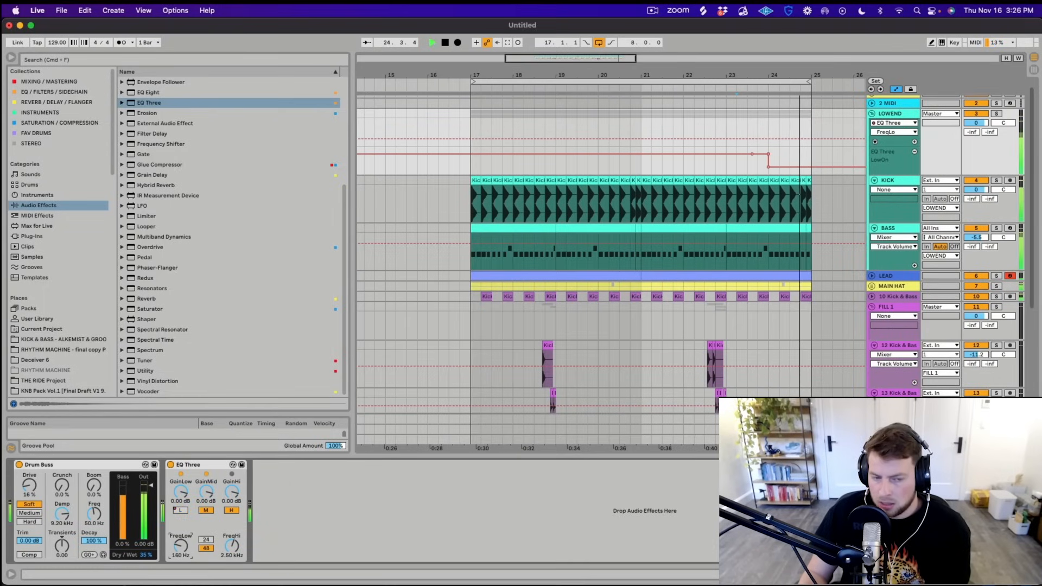
key(space)
Show LOWEND's EQ Three FreqLo automation in a new lane, add a slight rise from bar 24 to bar 25, and audition it
right_click(185, 547)
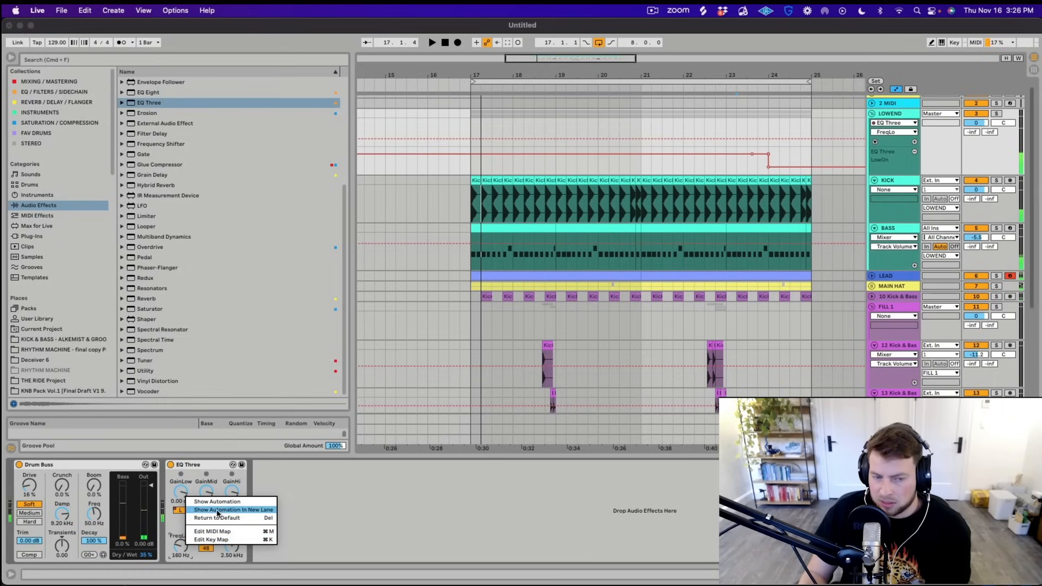
click(218, 508)
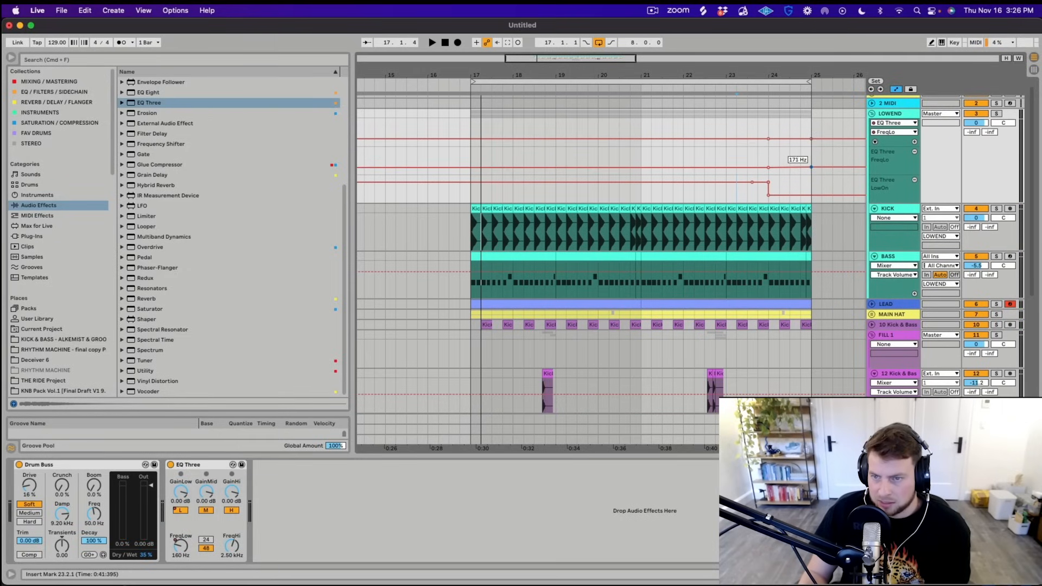
key(space)
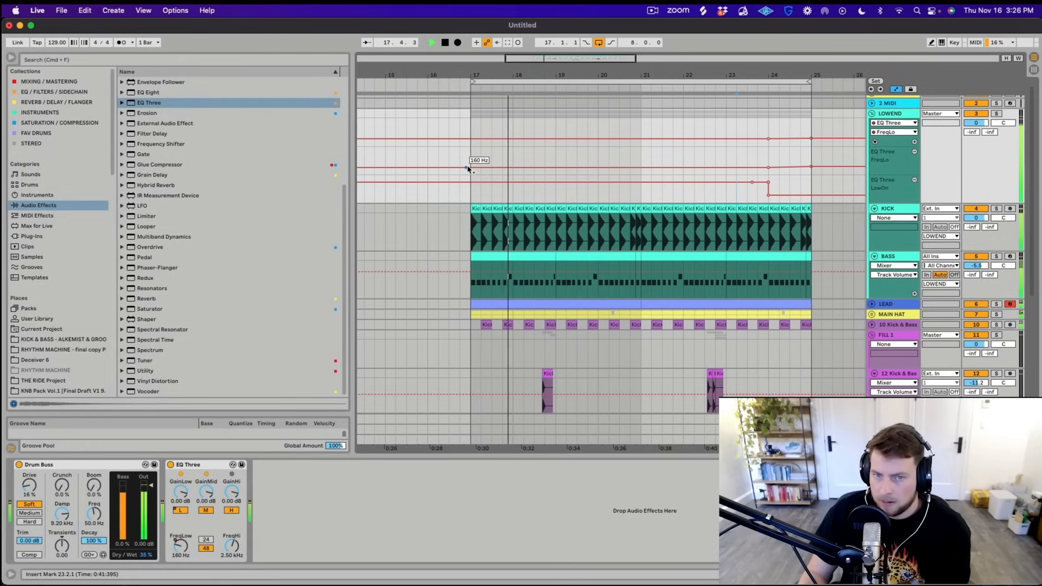
key(space)
Fold LOWEND and FILL 1, unfold 21 Serum and LEAD, and open LEAD's bar 21–25 clip in an enlarged note editor
click(872, 114)
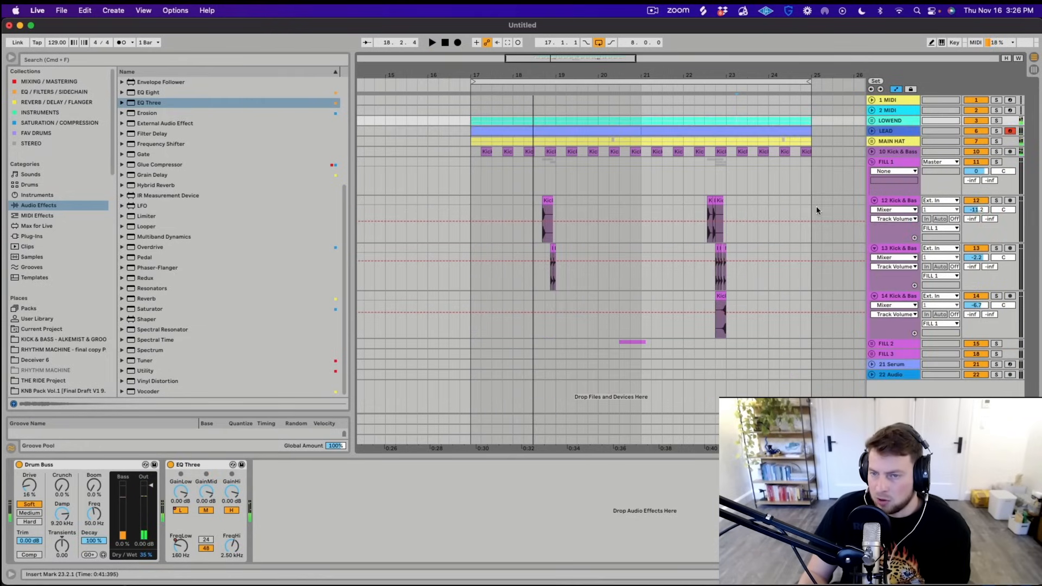
click(763, 167)
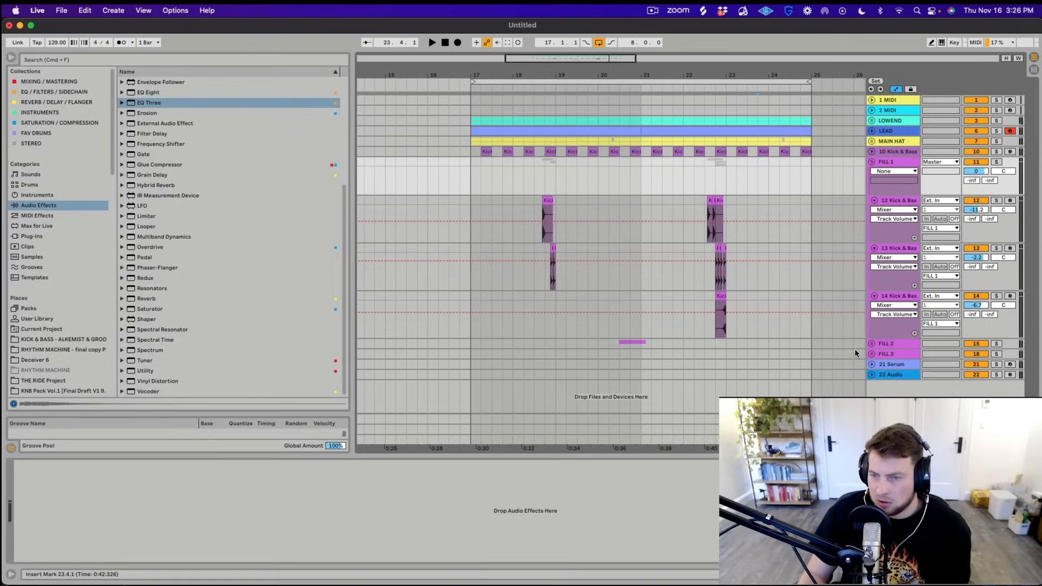
click(872, 162)
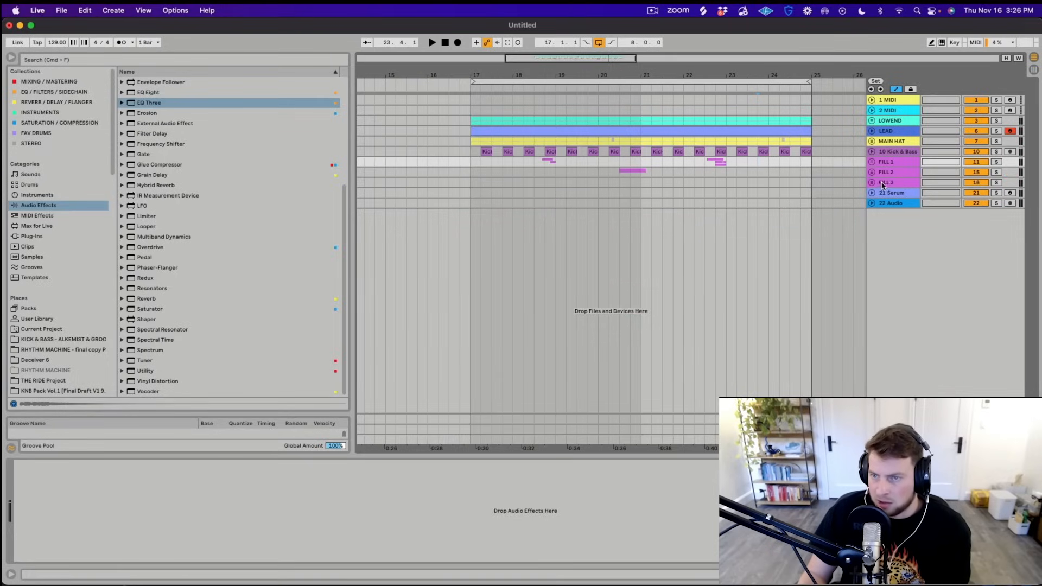
click(881, 185)
drag(766, 75, 766, 64)
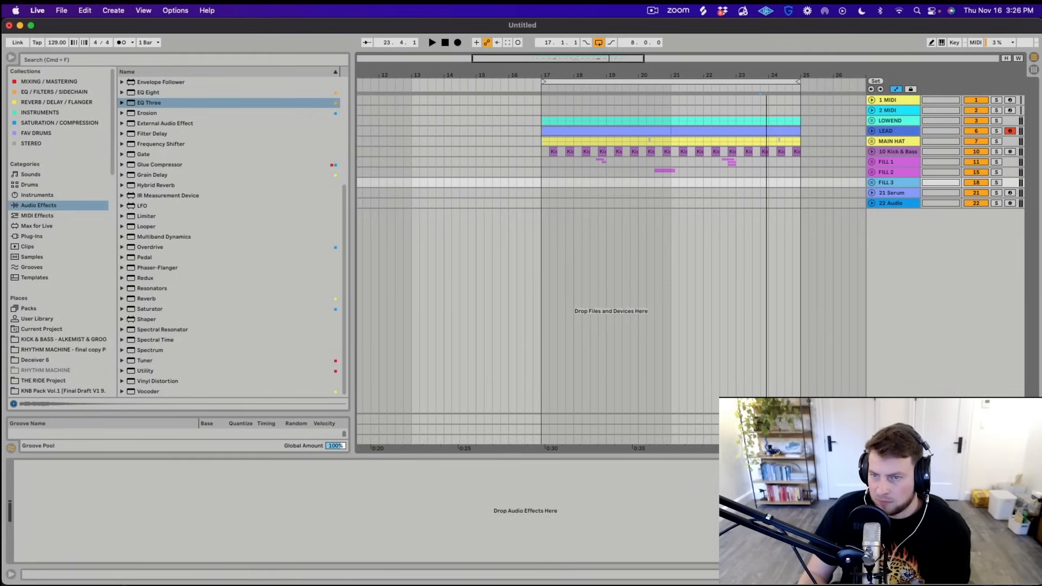
click(872, 193)
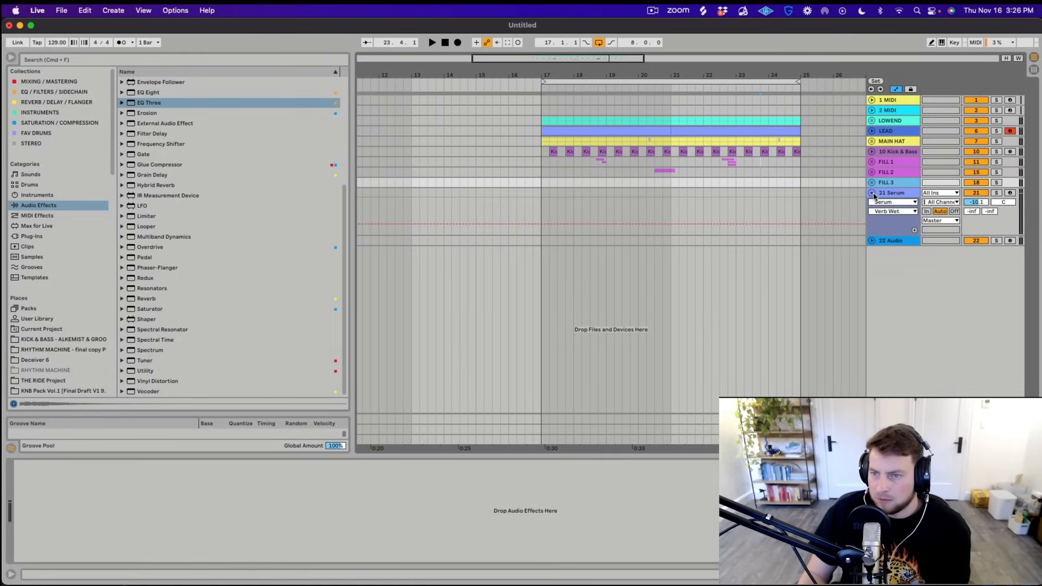
click(872, 131)
double_click(764, 128)
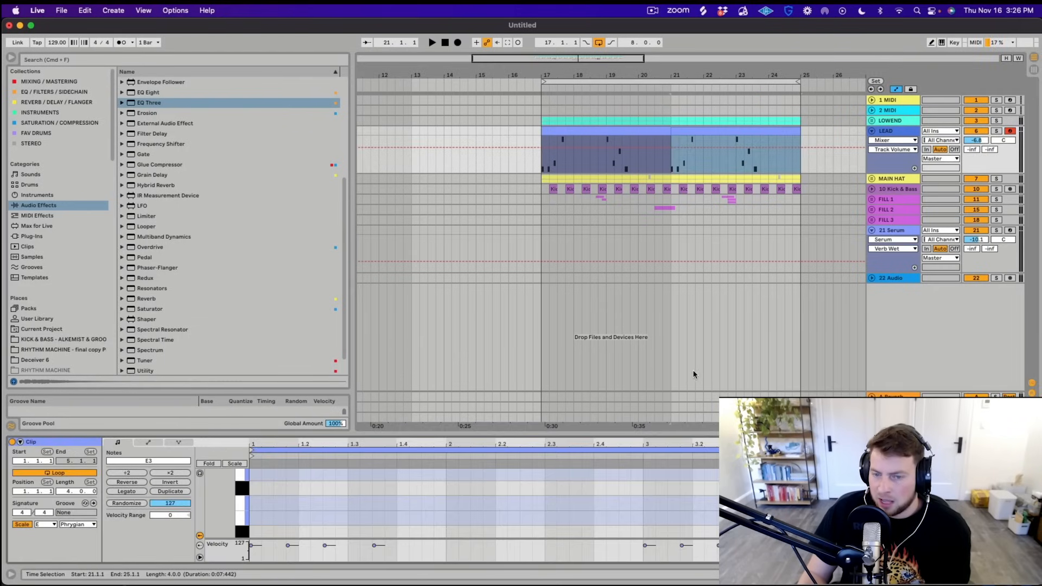
drag(761, 433, 761, 260)
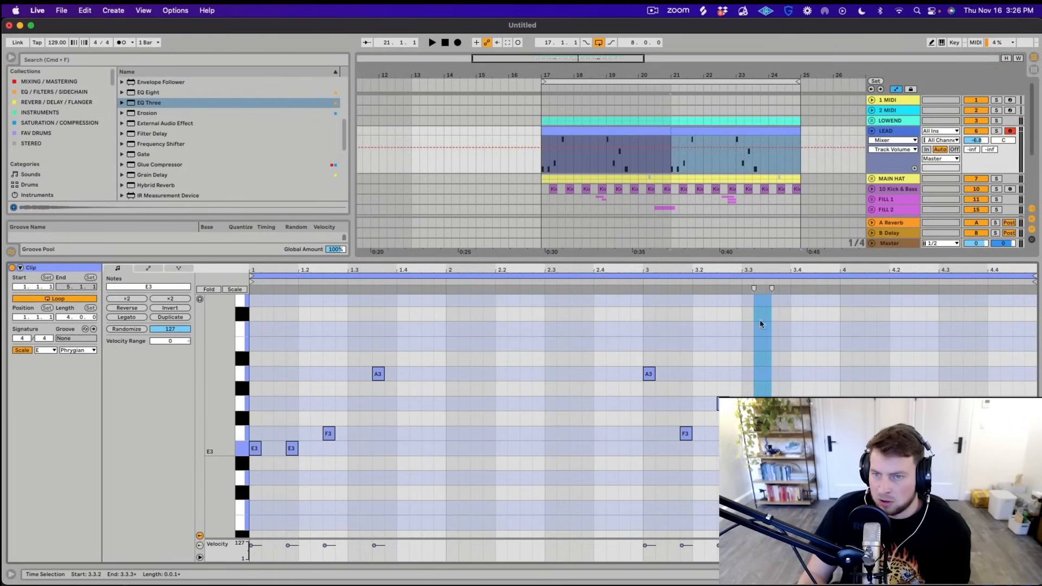
Show LEAD's Serum DELAY automation and flatten its rise towards bar 25
click(893, 140)
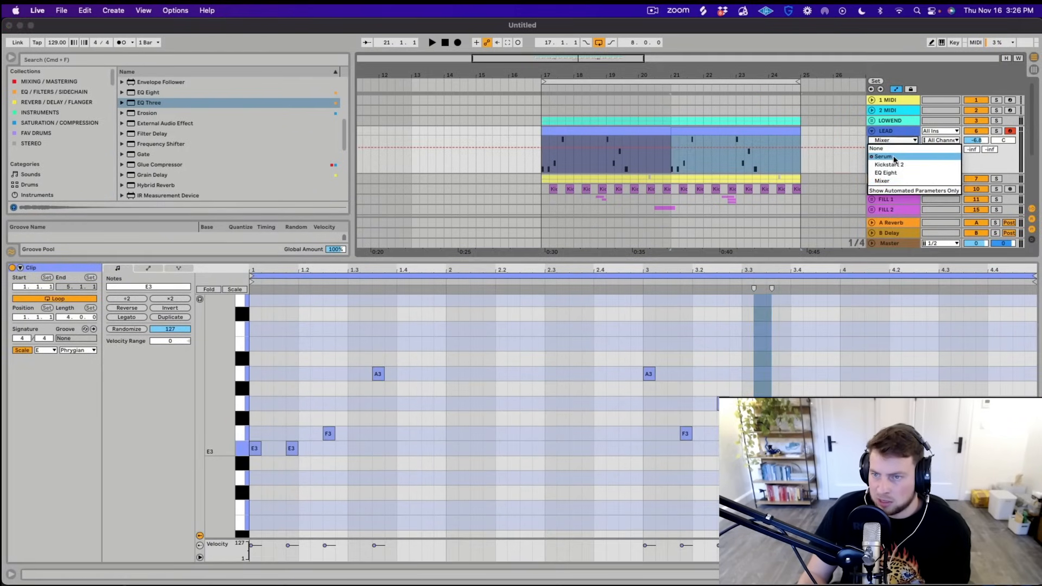
click(891, 151)
click(783, 165)
drag(760, 158, 794, 156)
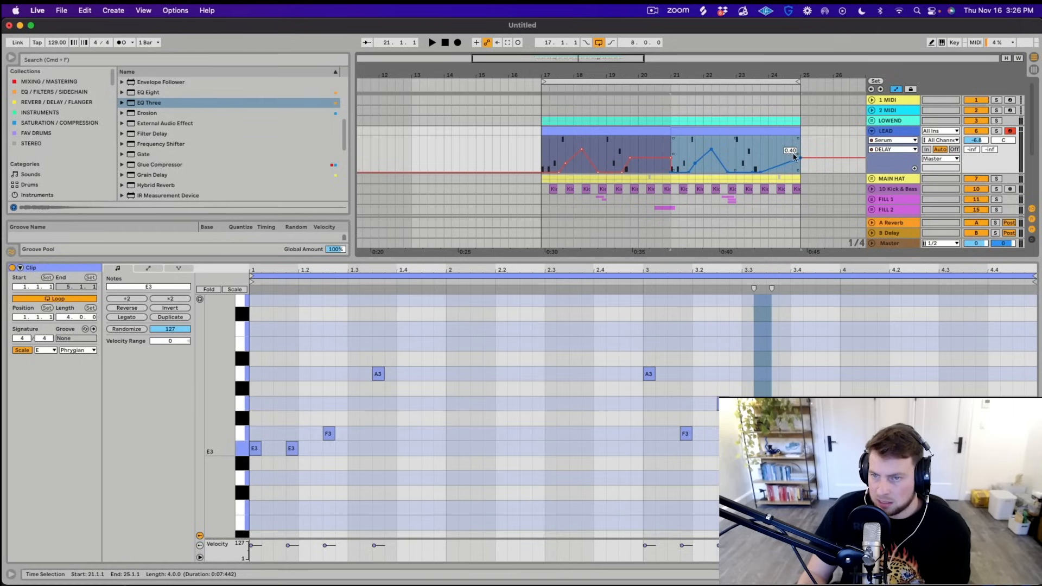
click(800, 160)
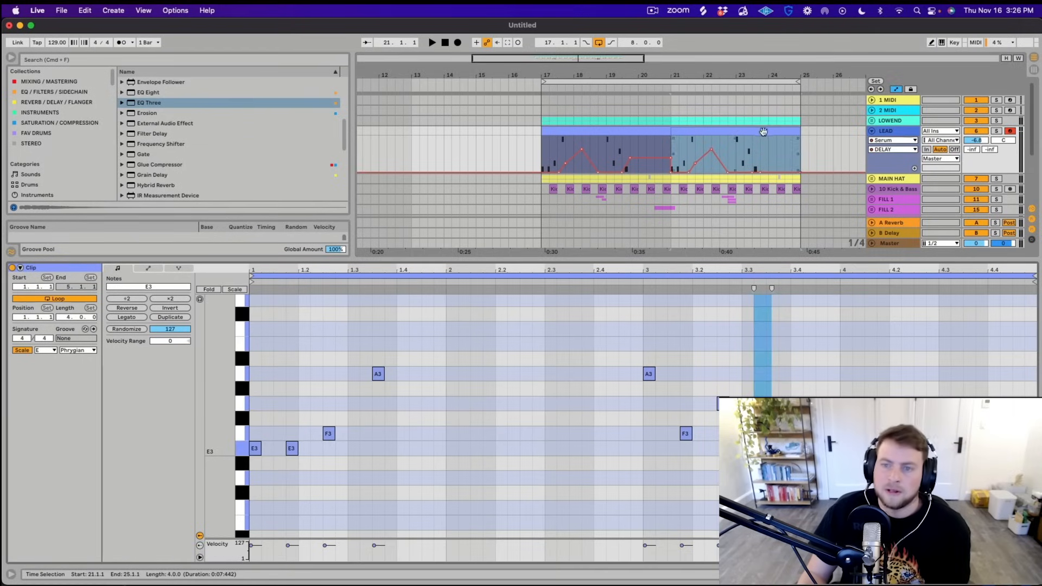
Zoom the lead clip's notes to its second half, play from bar 23, and loop 23.1.1 to 25.1.1
click(763, 466)
double_click(809, 448)
key(space)
click(737, 158)
key(space)
key(space)
drag(743, 152, 800, 155)
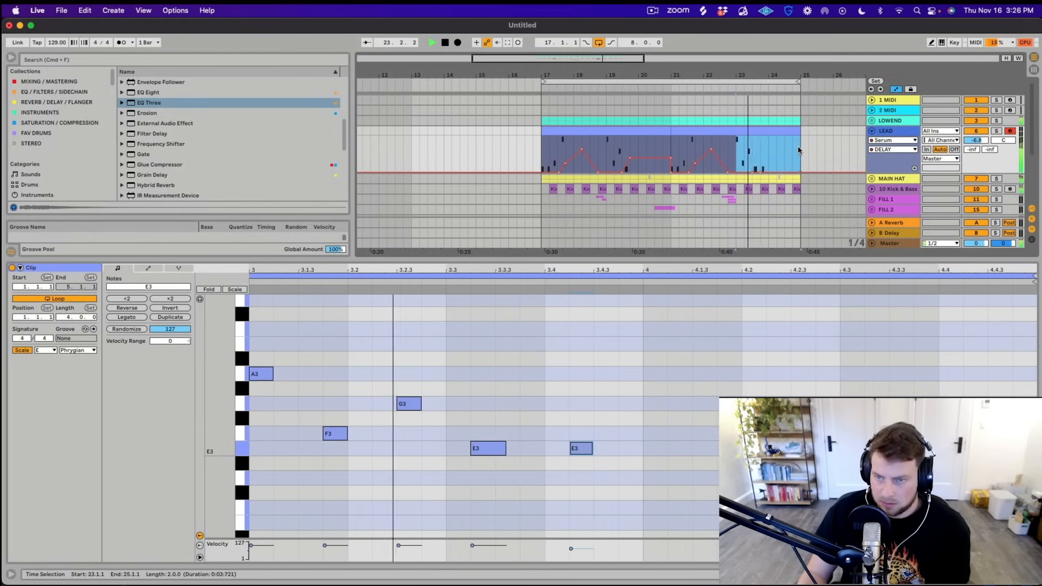
key(super+l)
Move the last E3 note to 3.4.1 and lengthen it, repeat it at 3.4.4, 4.1.3 and 4.2.2, and audition the pattern
mouse_move(581, 449)
mouse_down()
mouse_move(607, 449)
mouse_move(563, 449)
mouse_move(585, 449)
mouse_up()
key(super+c)
click(638, 451)
key(super+v)
drag(664, 451, 704, 448)
key(space)
key(space)
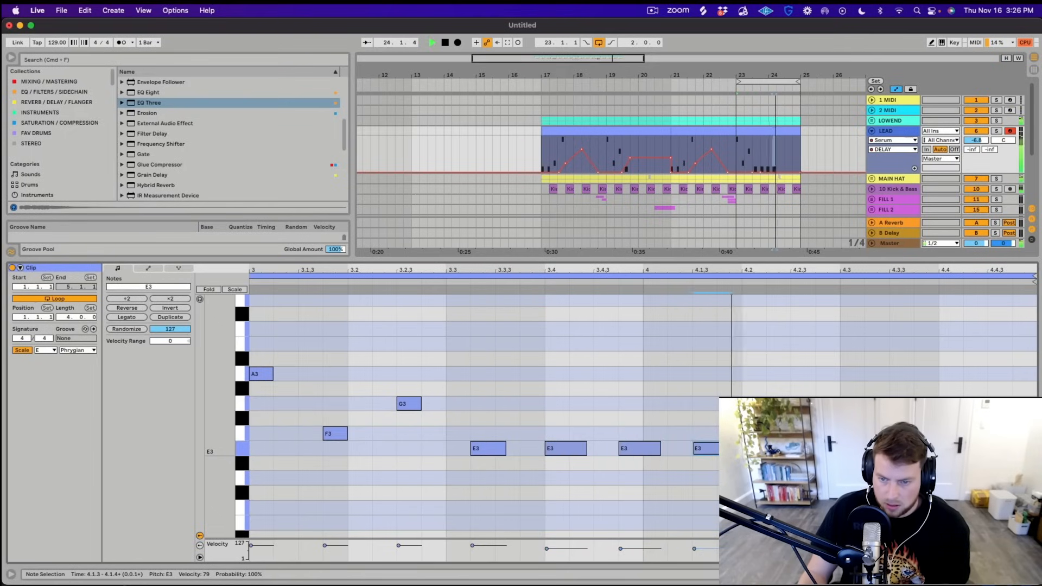
key(space)
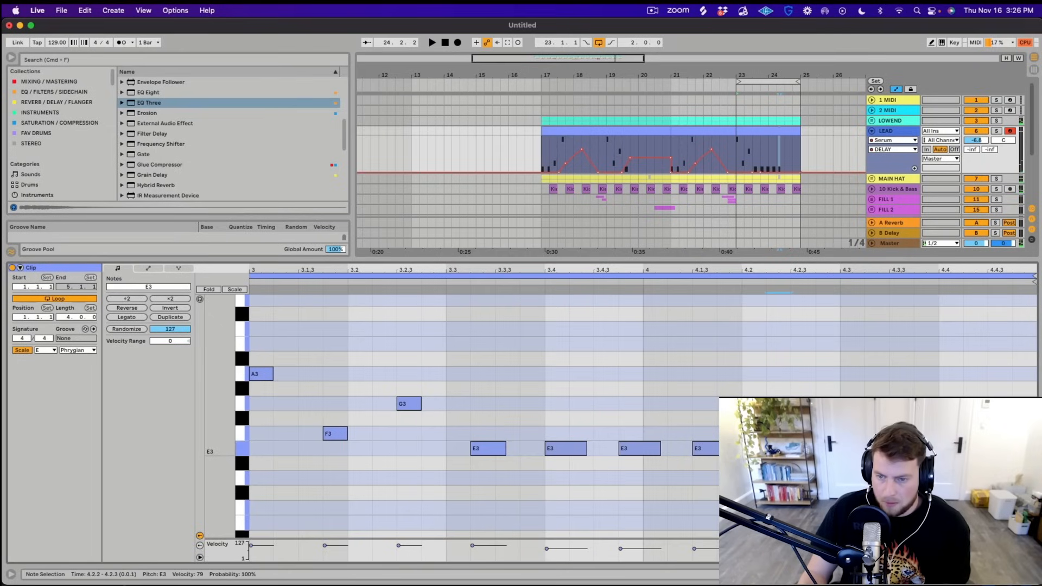
key(space)
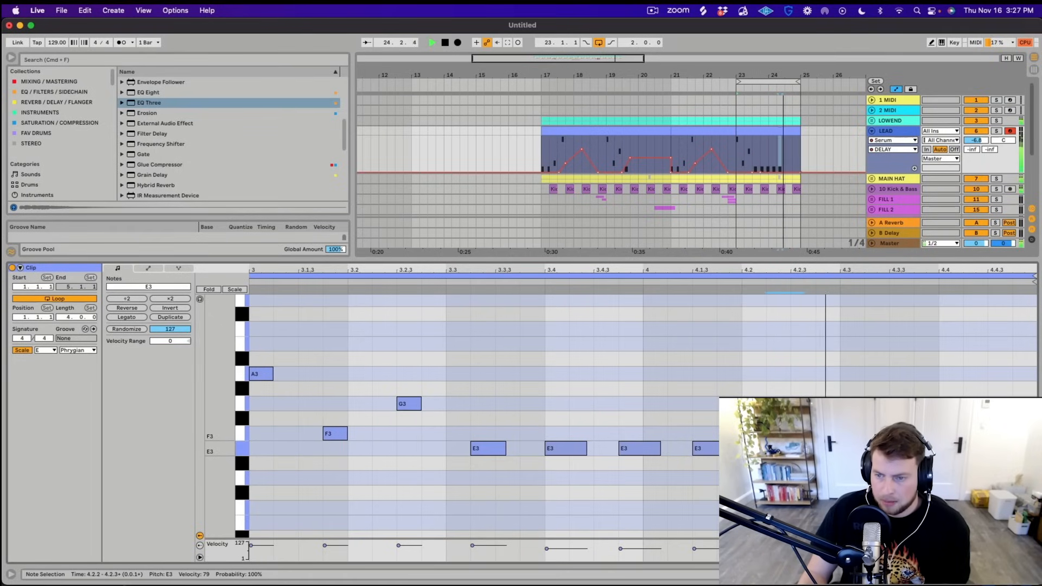
key(space)
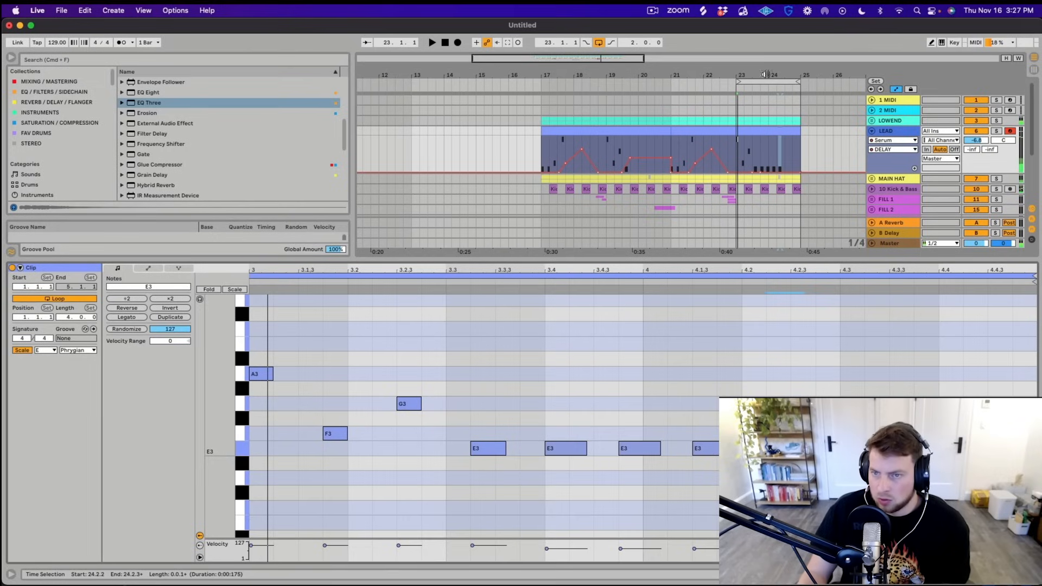
Raise LEAD's Serum DELAY automation to 0.18 at about 24.3.1, falling back by bar 25
drag(788, 65, 783, 104)
drag(769, 154, 792, 155)
click(856, 156)
drag(698, 172, 757, 169)
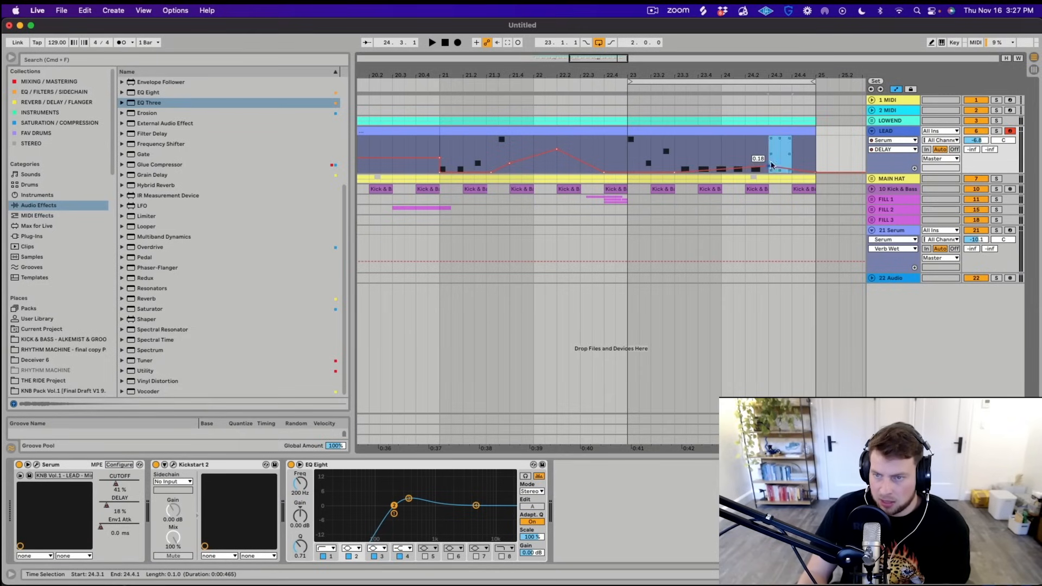
Show LEAD's Serum CUTOFF automation and raise it to a 70% peak at about 24.3
click(884, 150)
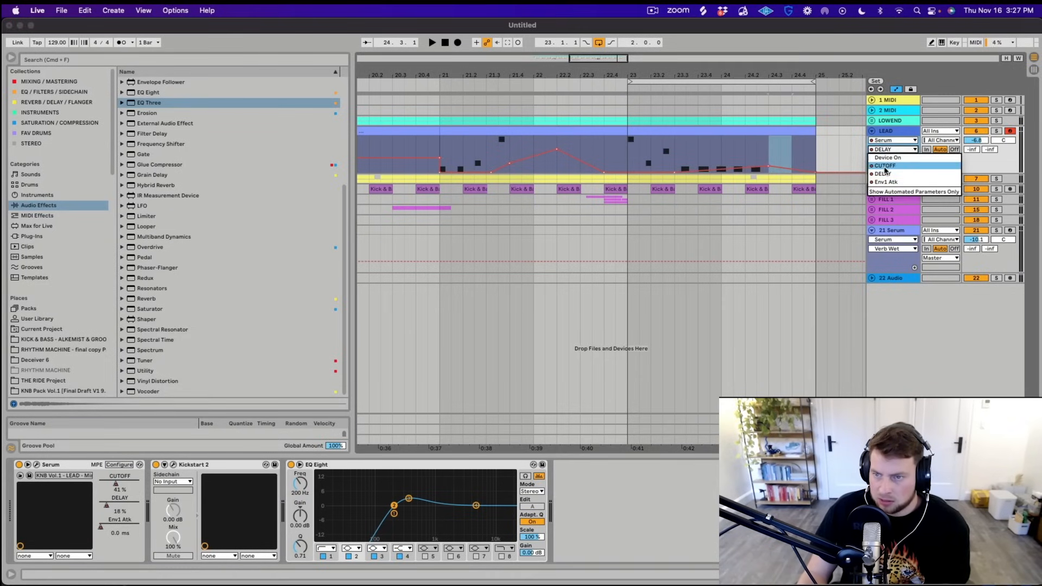
click(885, 165)
drag(782, 161, 766, 146)
Raise LEAD's Serum Env1 Atk automation to about 0.24 just before 24.3, and audition the looped section
click(884, 150)
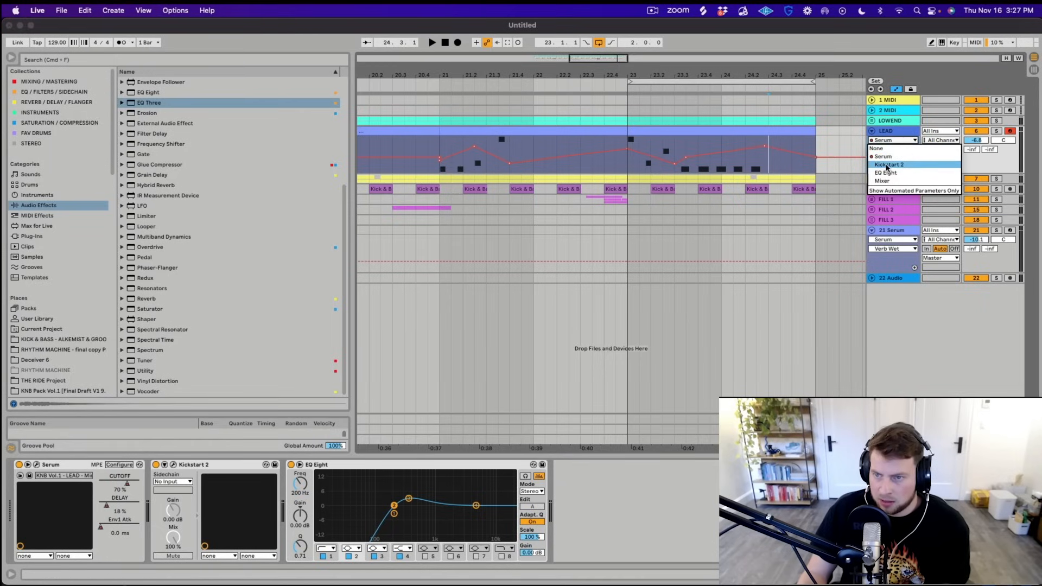
click(885, 165)
click(887, 151)
click(885, 182)
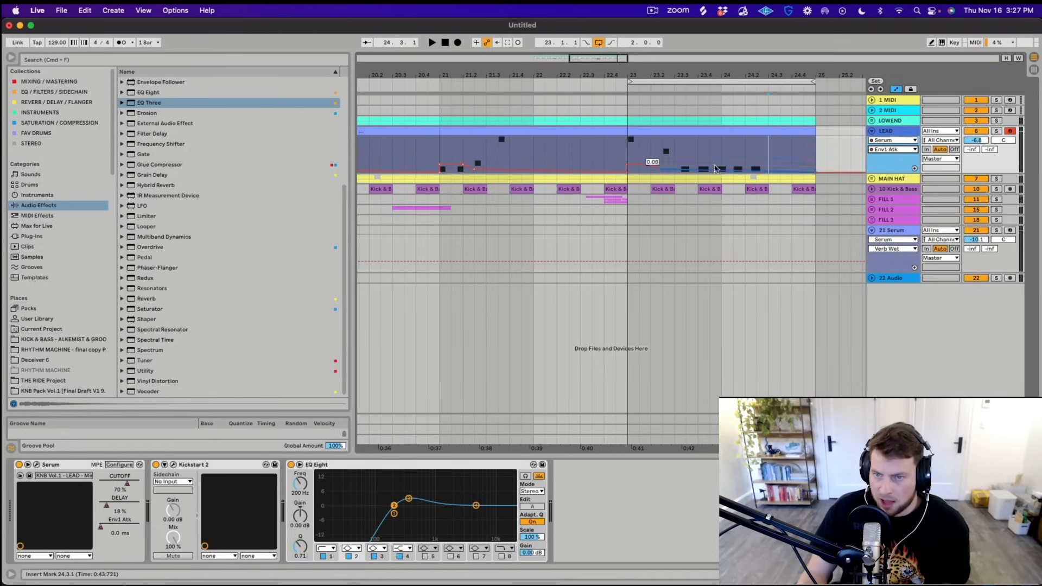
drag(761, 173, 714, 160)
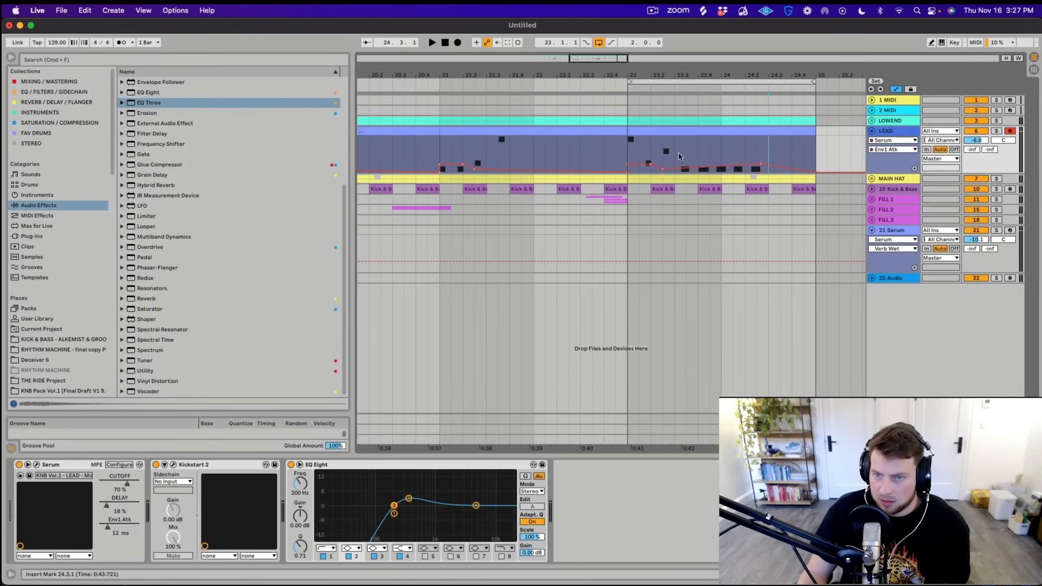
key(space)
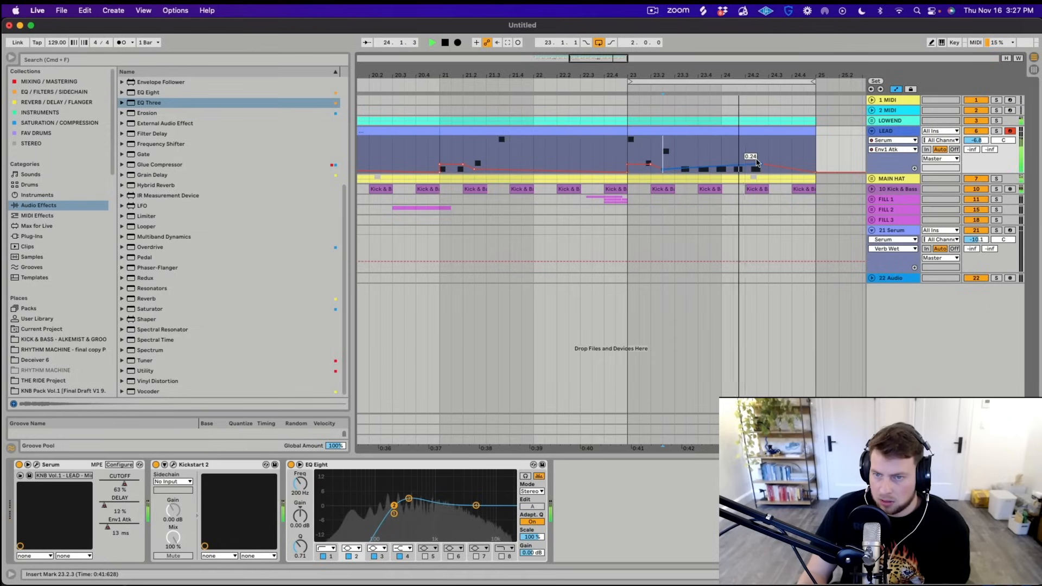
key(space)
key(space)
key(space)
key(space)
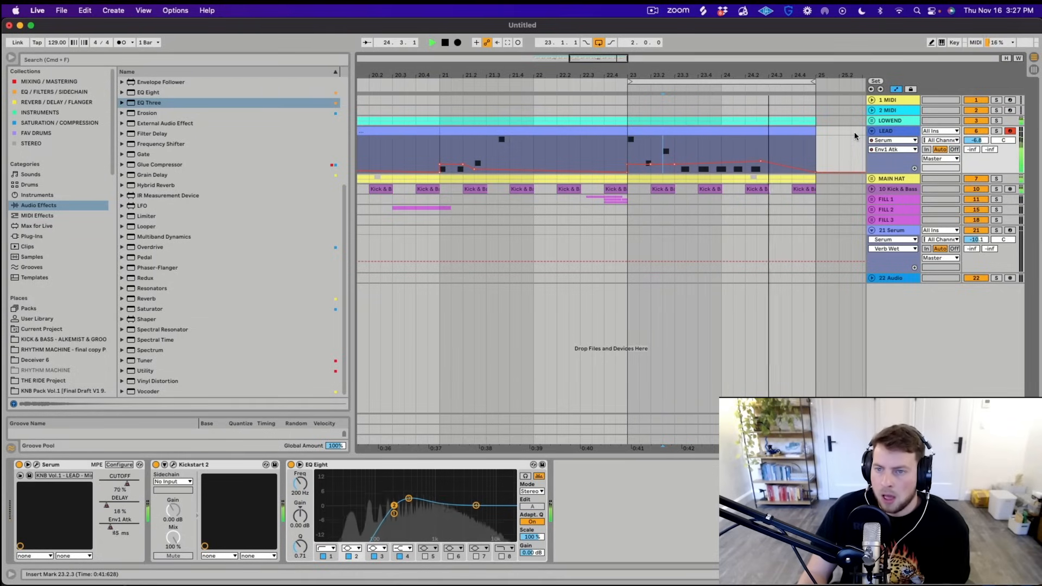
key(space)
Try deleting LOWEND from 24.3.1 to 24.3.3, play the gap, and undo the deletion
drag(768, 122, 780, 122)
key(Delete)
click(756, 123)
key(space)
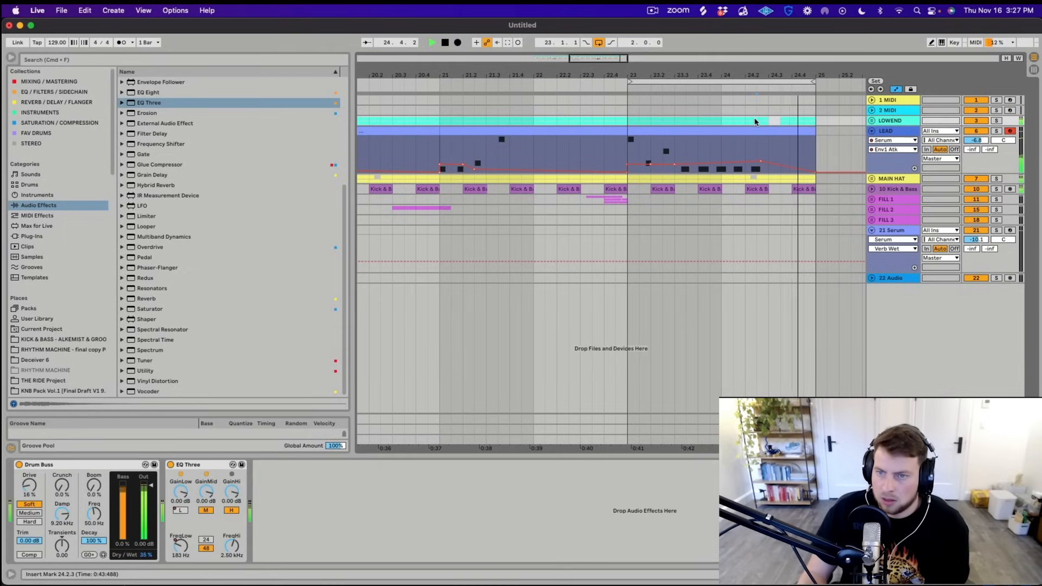
key(super+z)
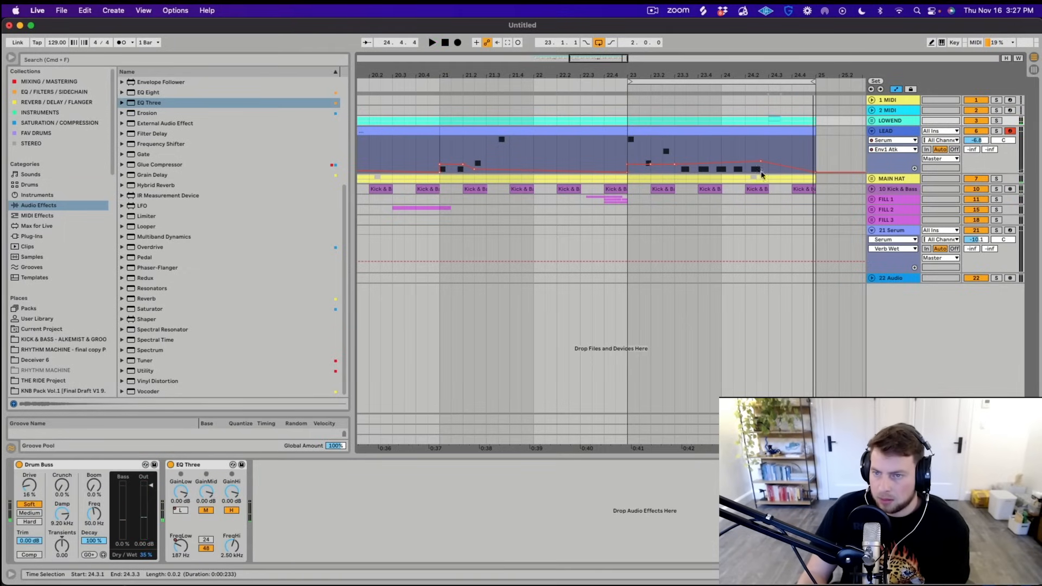
Extend the arrangement loop to eight bars, starting at 17.1.1 and ending at bar 25
click(774, 152)
drag(789, 74, 796, 51)
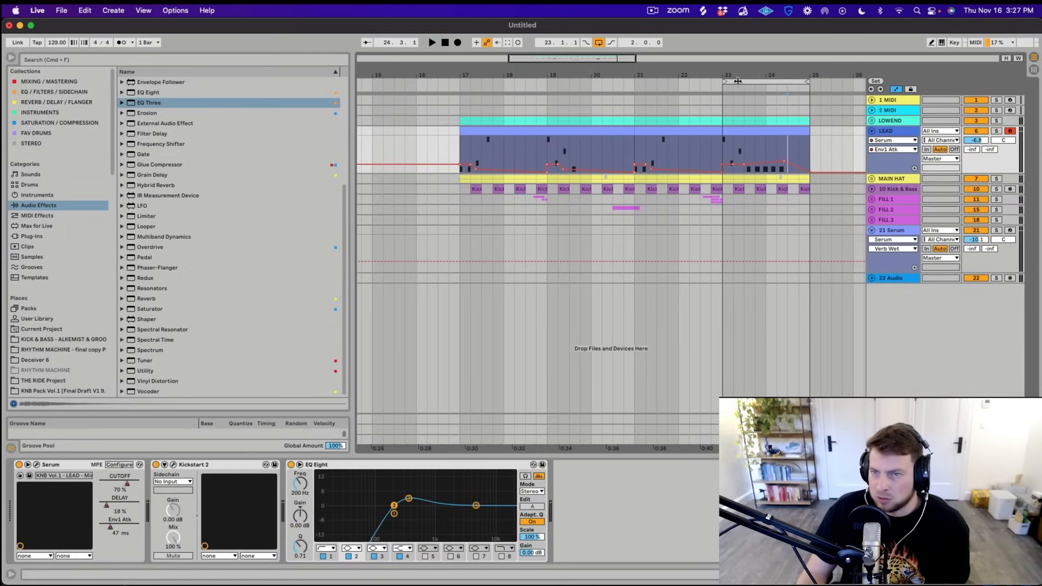
click(726, 81)
drag(726, 81, 449, 82)
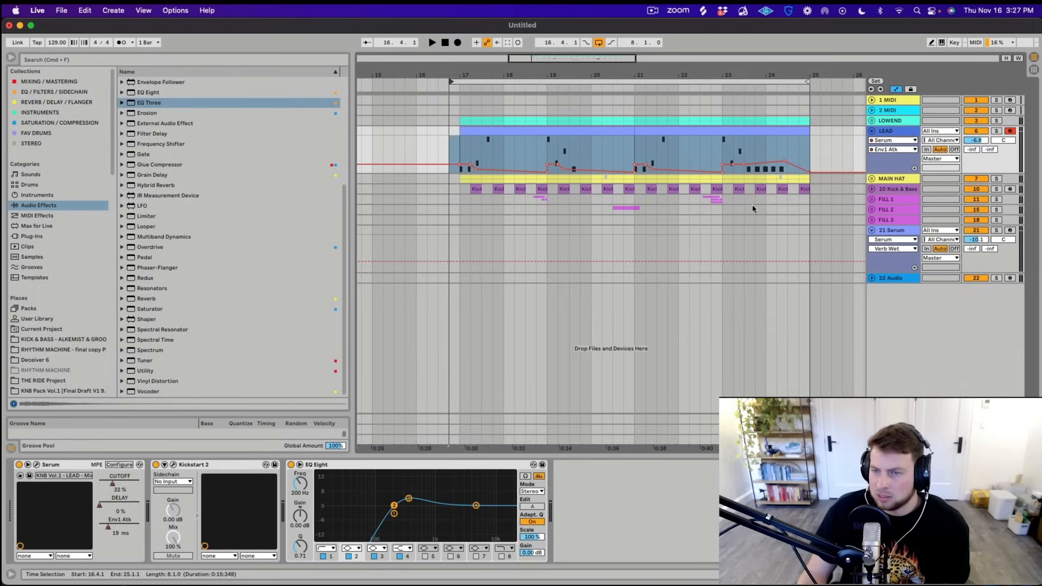
drag(779, 220, 798, 222)
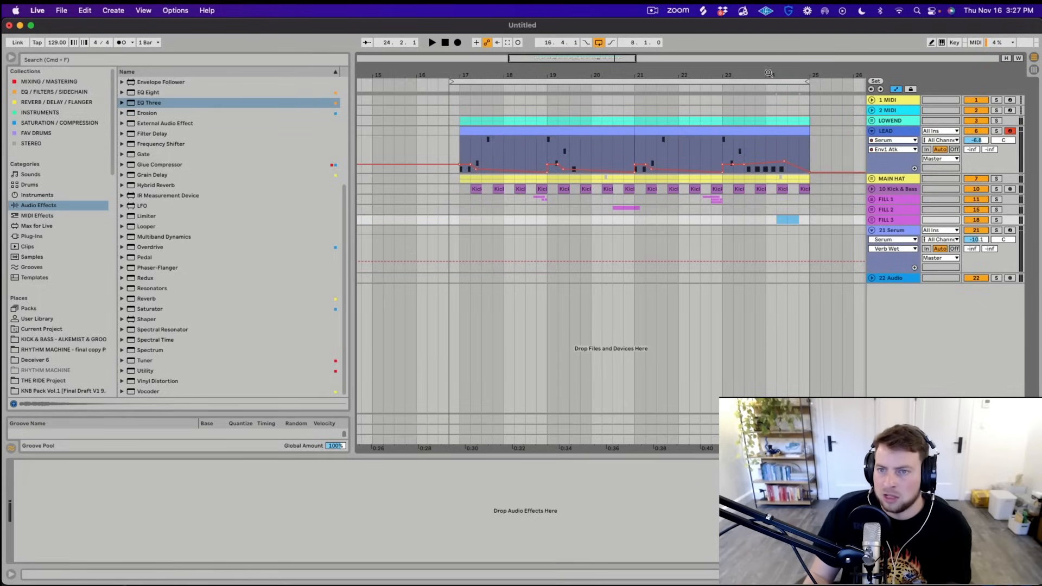
key(minus)
key(plus)
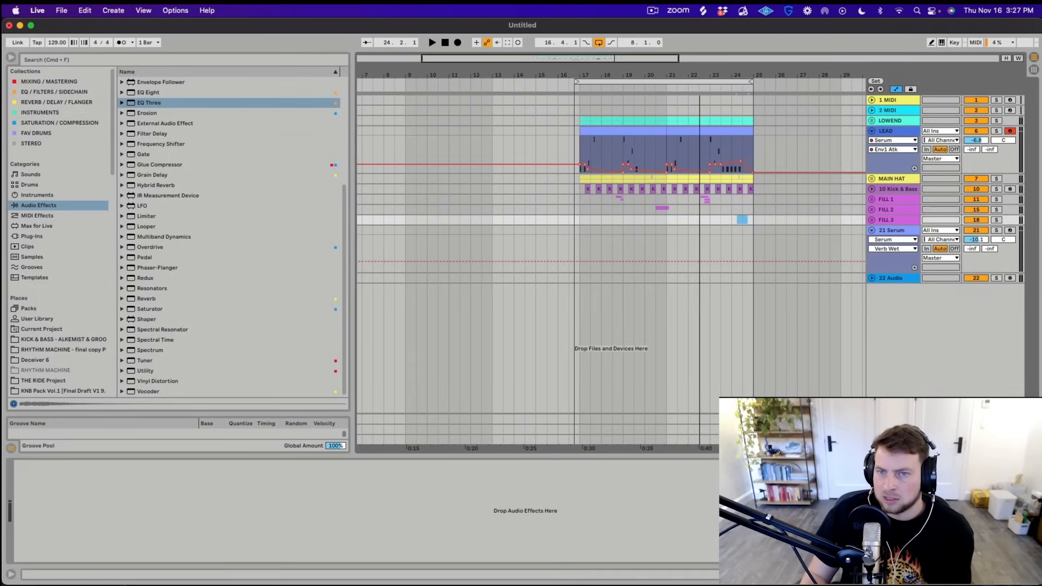
drag(578, 88, 581, 82)
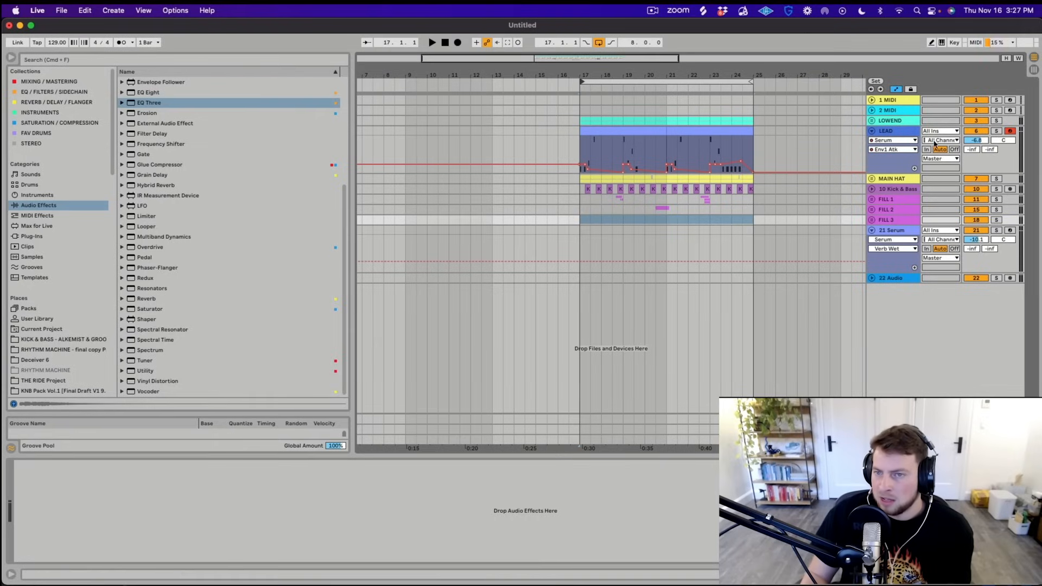
Audition the eight-bar loop starting from 16.1.1, and fold the LEAD and 21 Serum tracks
click(871, 131)
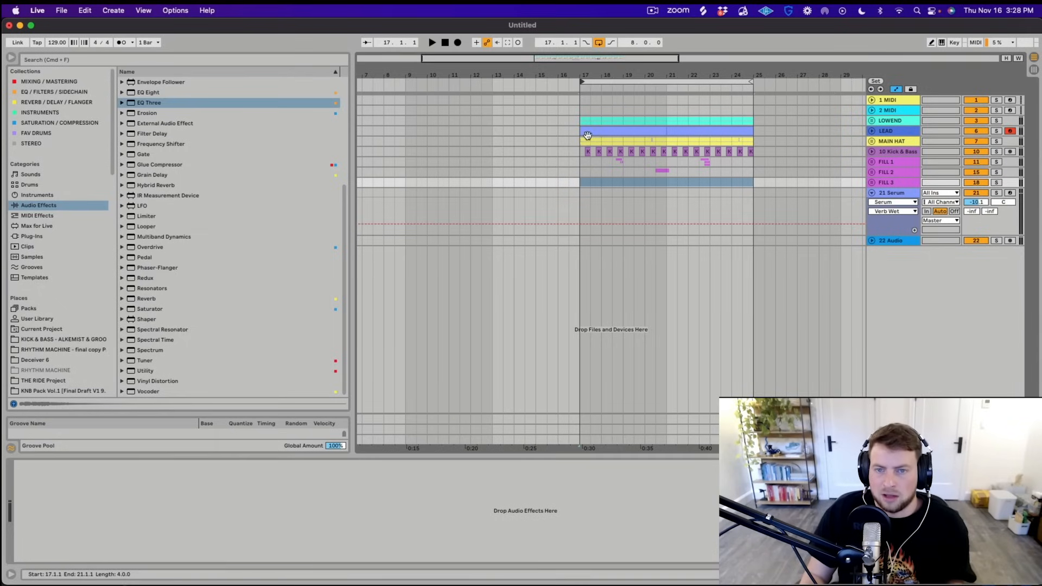
click(577, 159)
key(space)
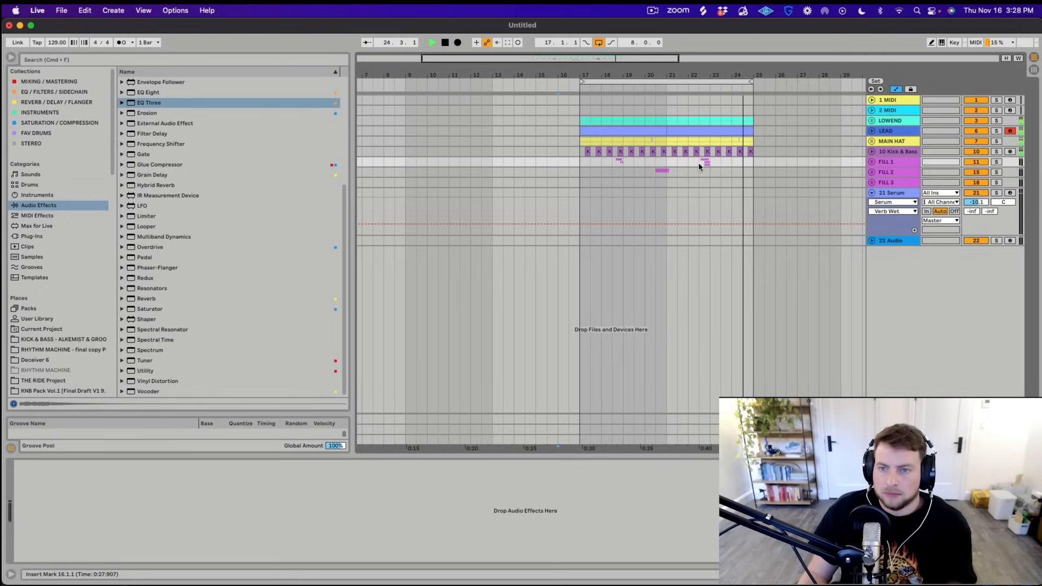
key(space)
click(623, 195)
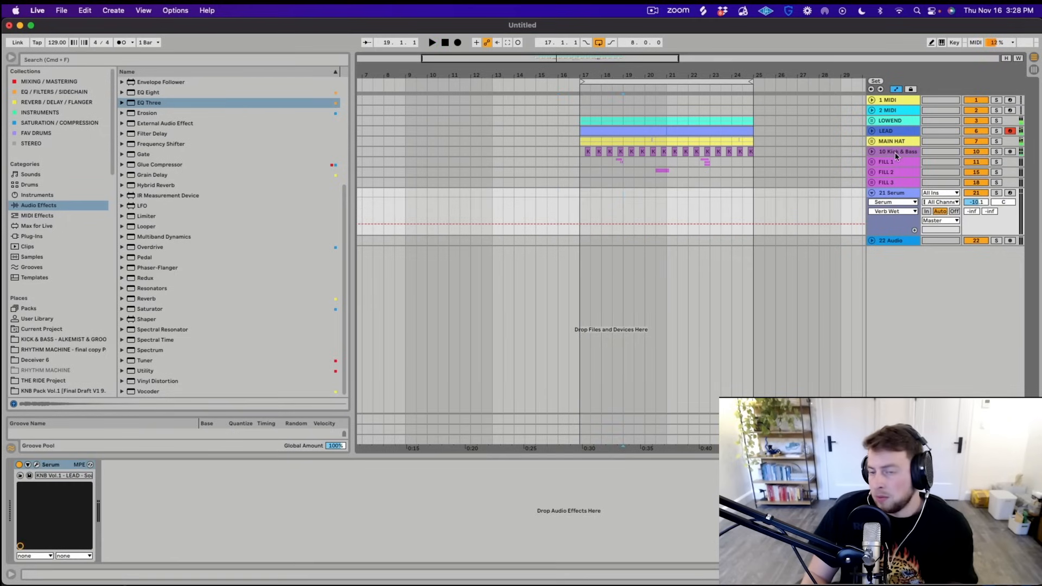
click(872, 194)
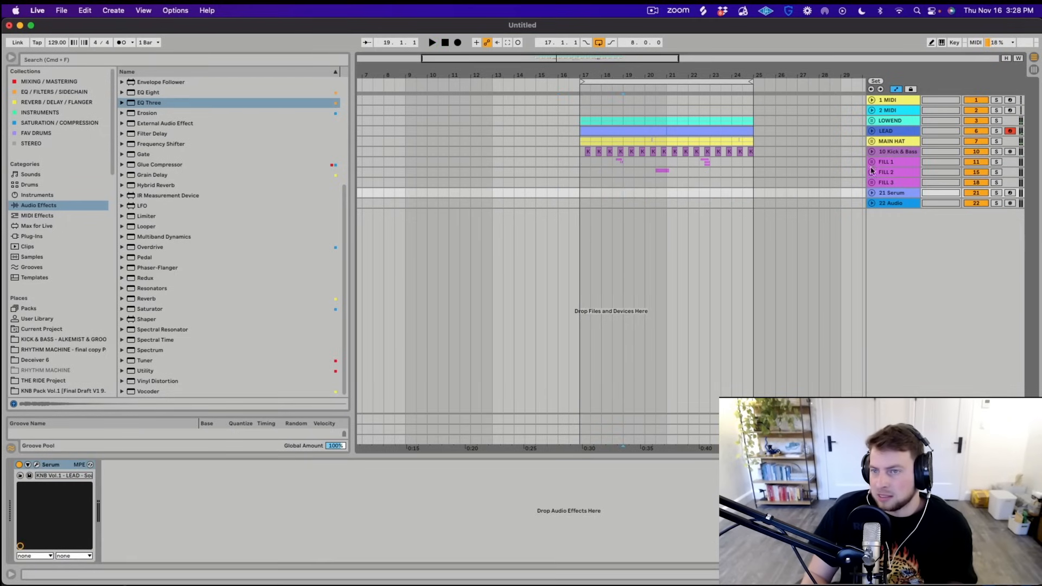
Unfold LEAD and examine its empty stretches from 18.1.1 to 19.1.1 and from 20.1.1 to 21.1.1
click(878, 132)
click(871, 132)
drag(623, 76, 657, 158)
drag(582, 150, 653, 151)
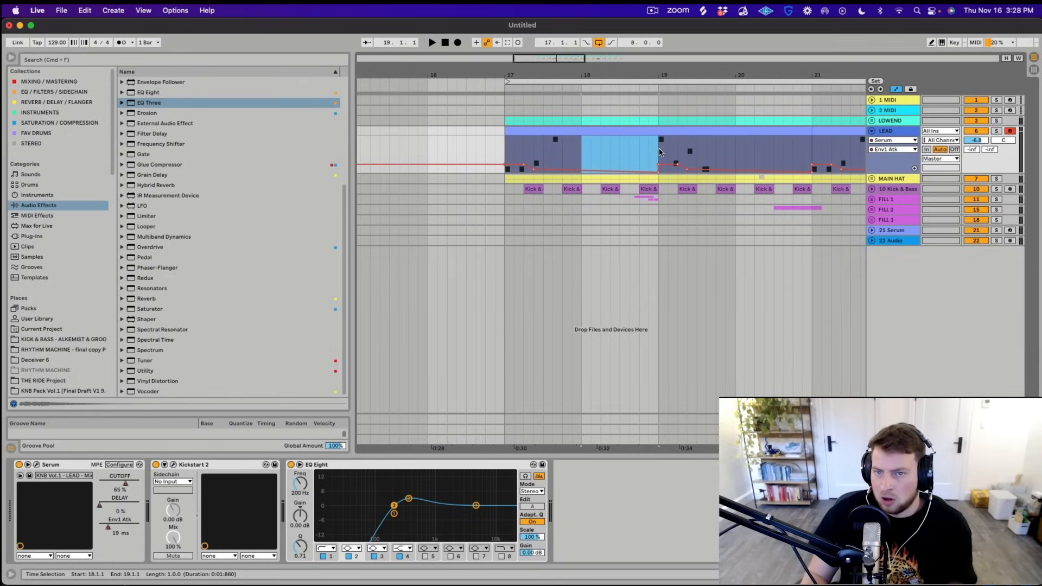
drag(714, 75, 661, 69)
drag(678, 147, 744, 145)
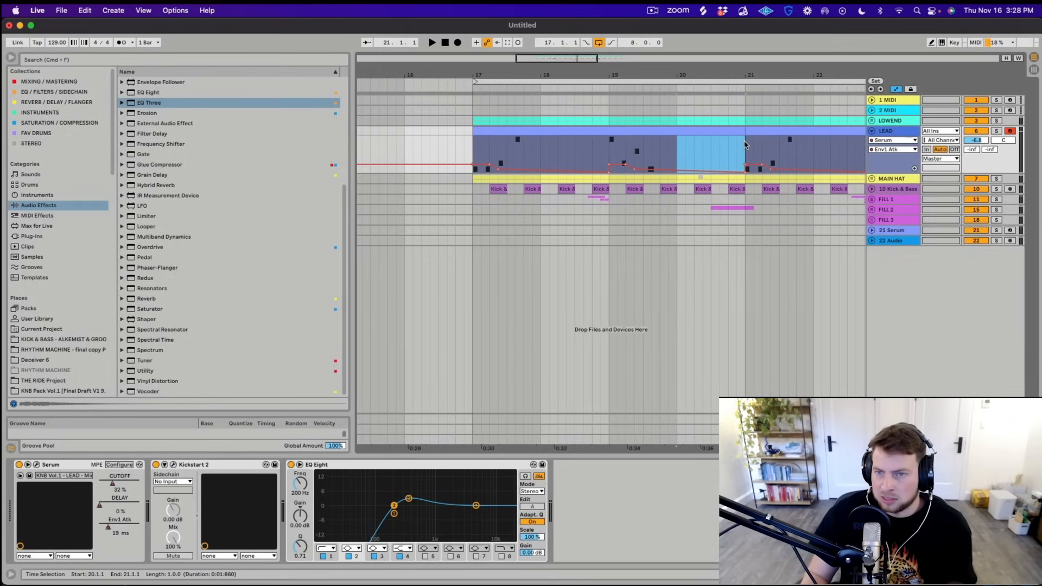
drag(746, 75, 746, 57)
click(894, 129)
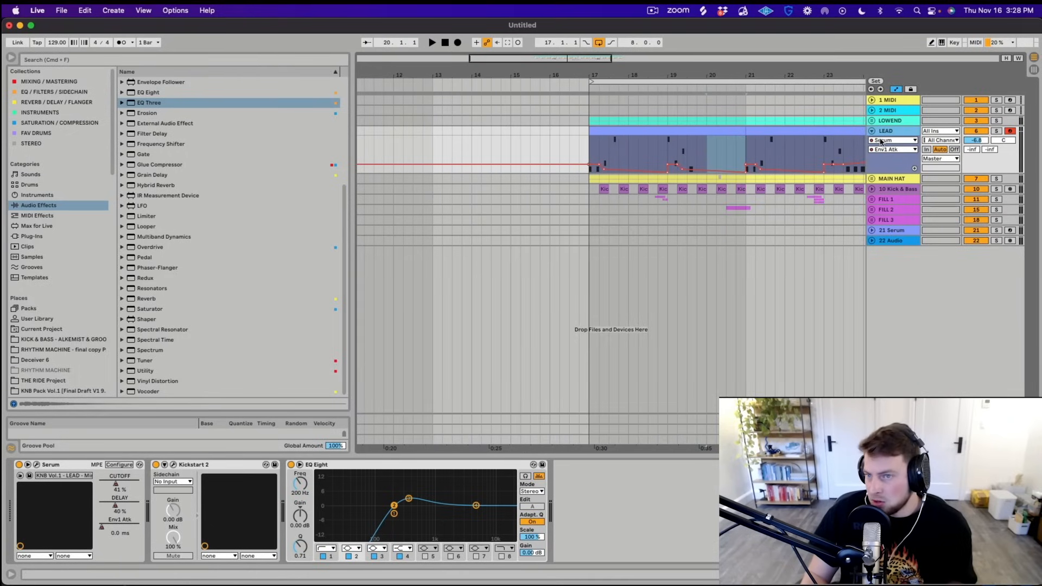
Open the Vocals folder of the Kick & Bass Alkemist samples and preview drop vocals from The Rhythm through The Most
click(75, 339)
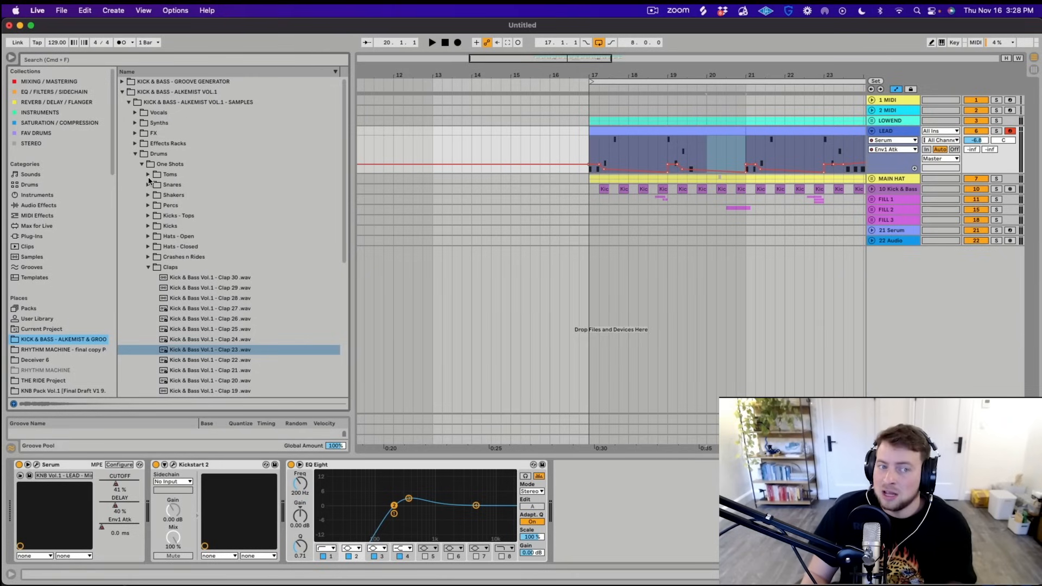
click(136, 113)
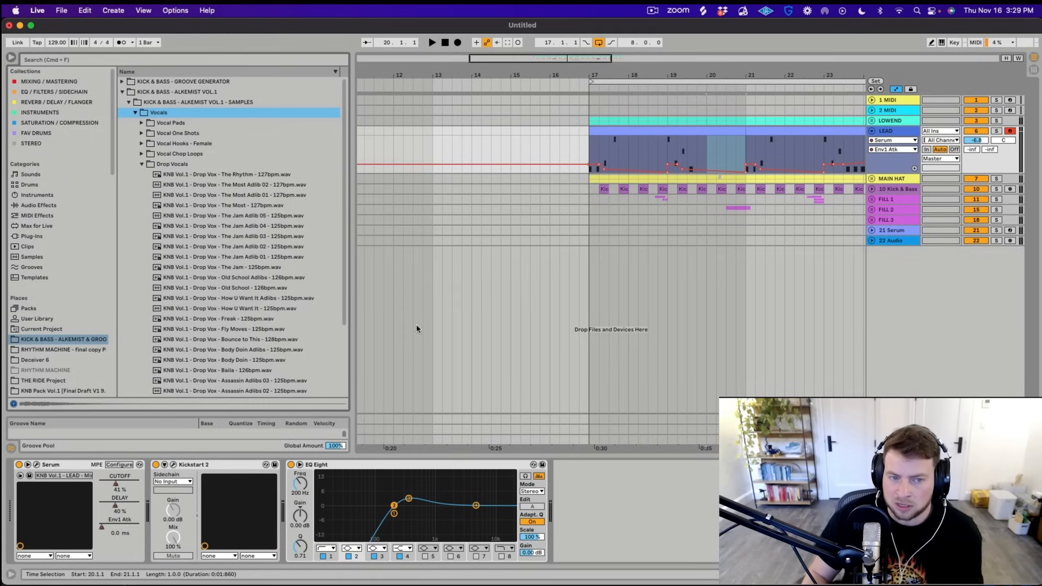
click(237, 175)
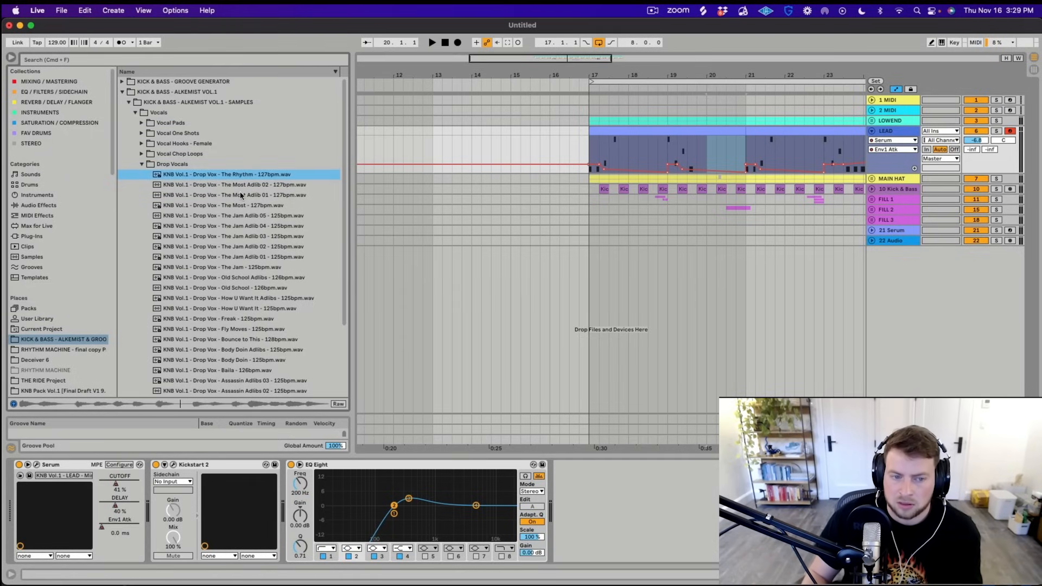
click(251, 185)
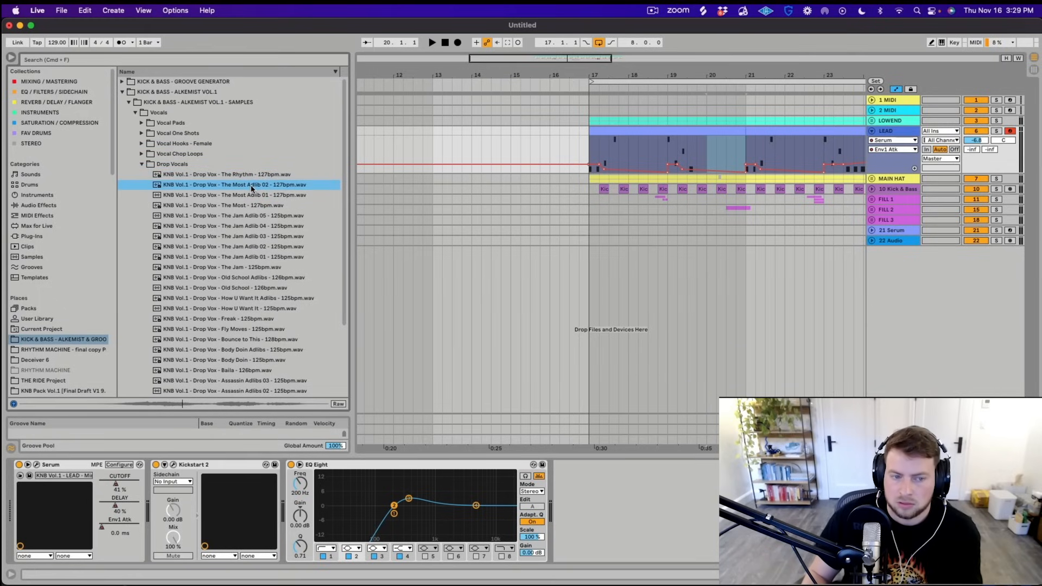
click(252, 196)
click(258, 206)
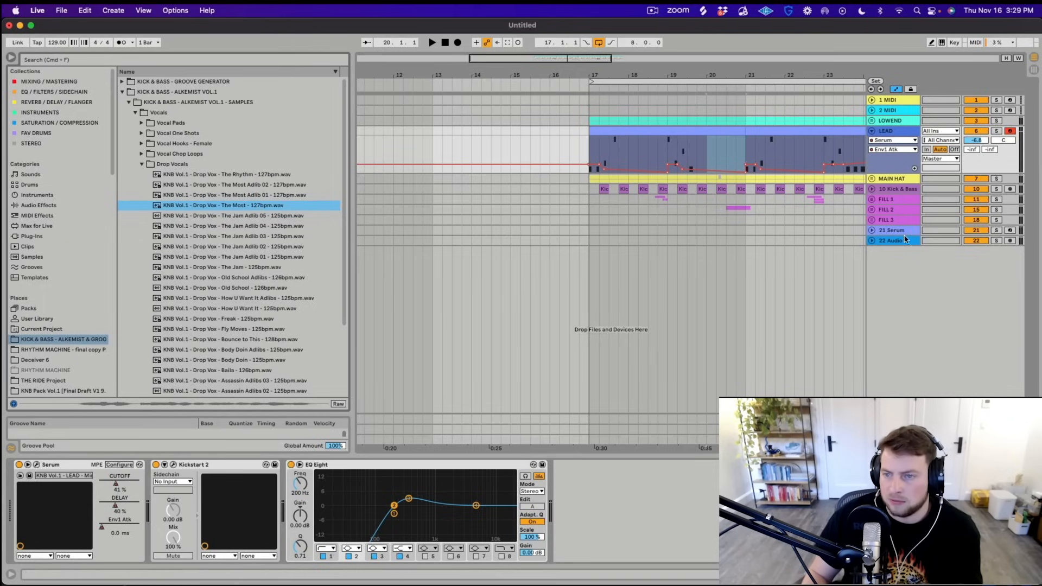
Add an audio track below 10 Kick & Bass, place the drop vocal The Most - 127bpm at 18.1.1, and play it
click(897, 189)
key(super+t)
click(589, 213)
drag(242, 206, 644, 214)
key(space)
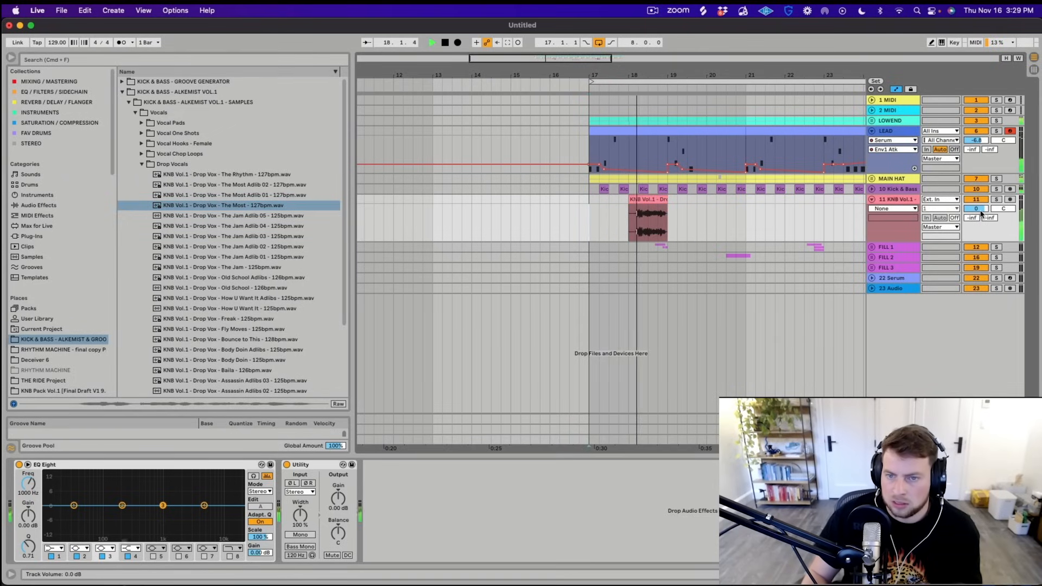
Turn Warp off and on for the vocal clip, set its tempo to 127 BPM, and audition it
double_click(642, 200)
key(space)
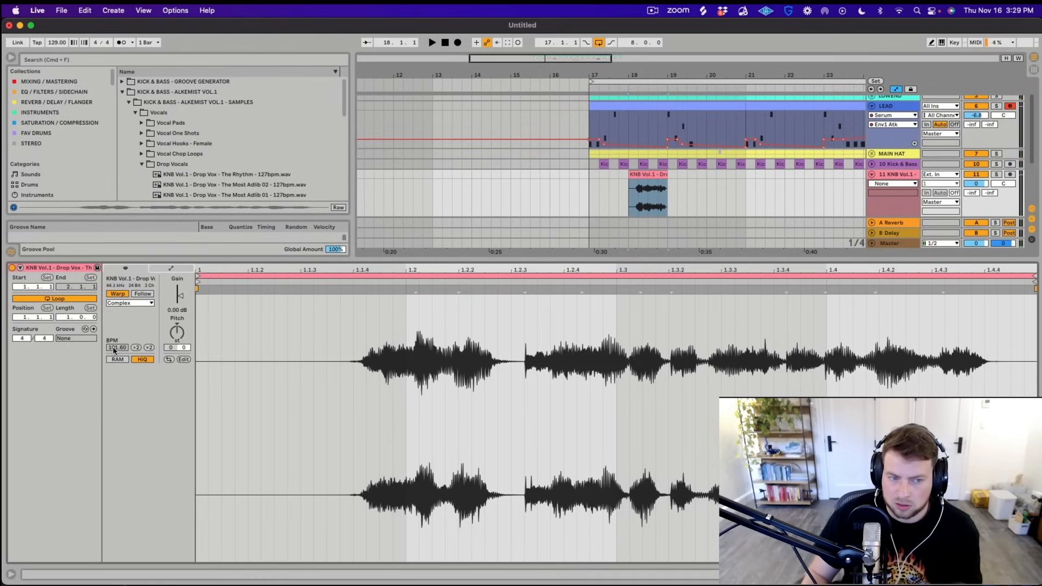
click(118, 293)
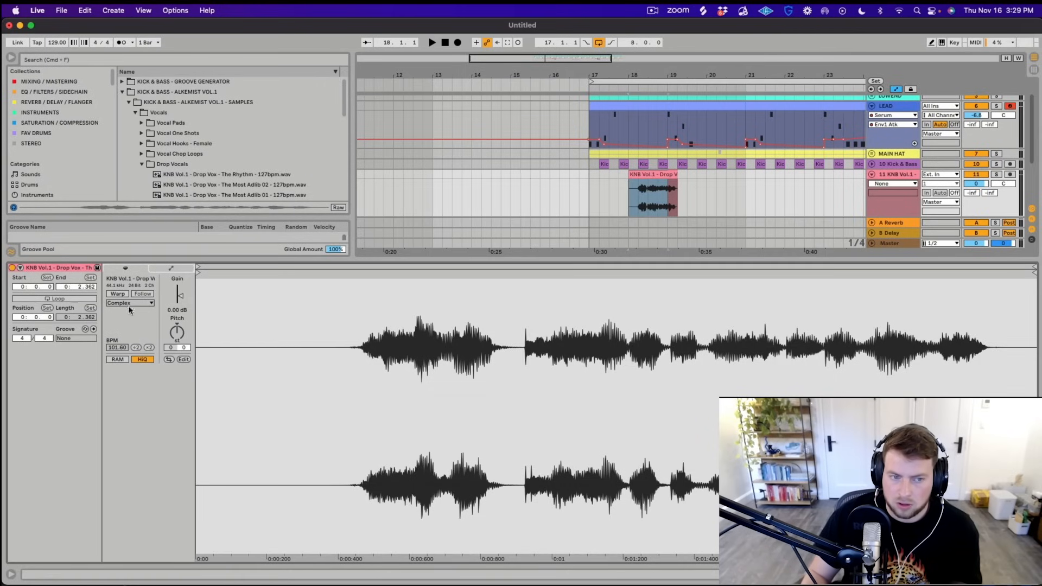
click(117, 294)
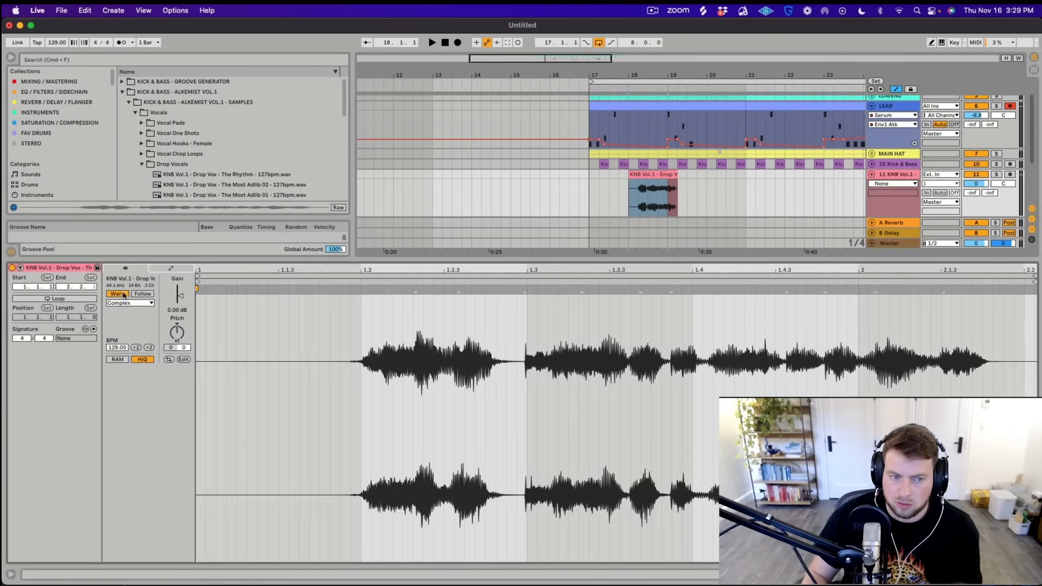
click(116, 349)
text(127)
key(Return)
key(space)
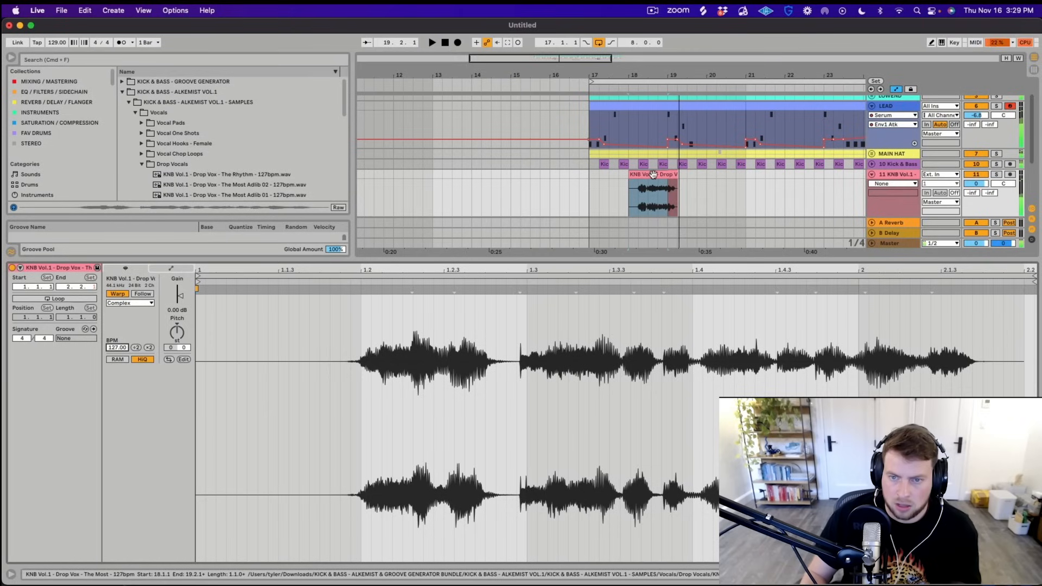
Move the vocal clip one beat earlier to 17.4.1, play it, and try extending its end to 19.1.1
key(space)
drag(653, 174, 644, 183)
key(space)
key(space)
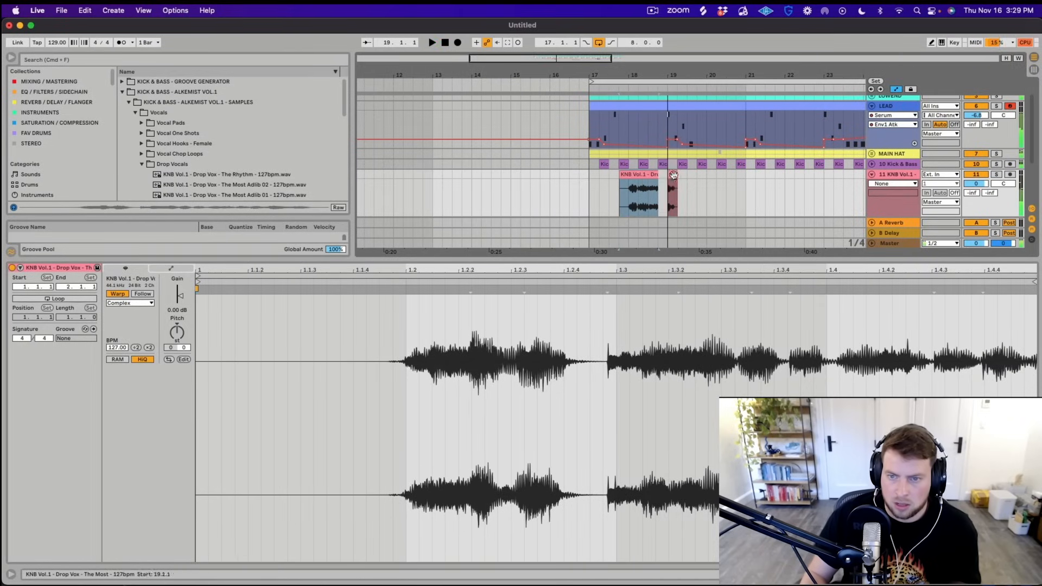
click(669, 177)
drag(658, 176, 668, 177)
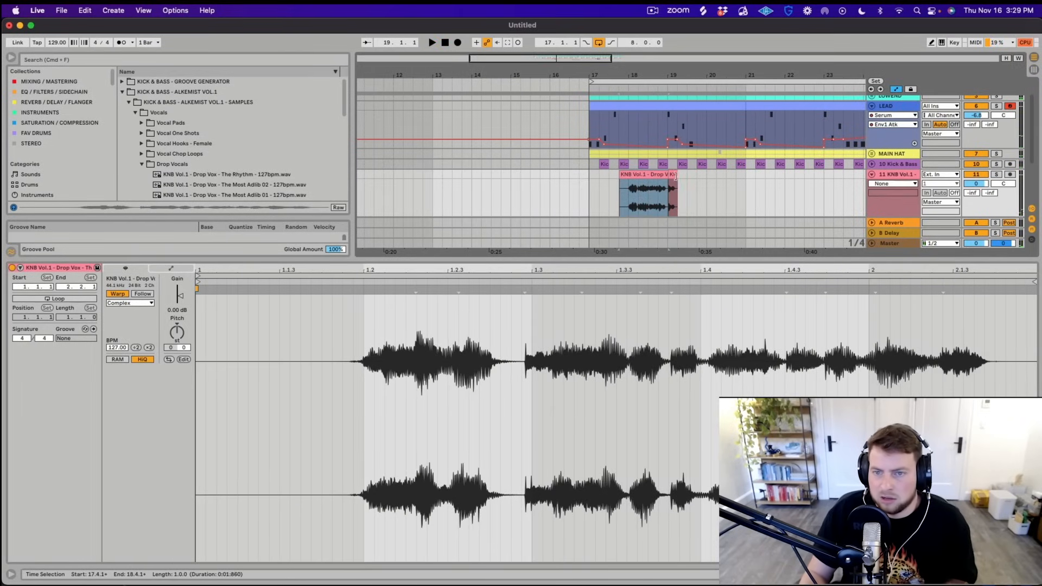
Delete the leftover vocal fragment after 19.1.1 and the main vocal clip from the new audio track
click(674, 177)
key(Delete)
click(634, 182)
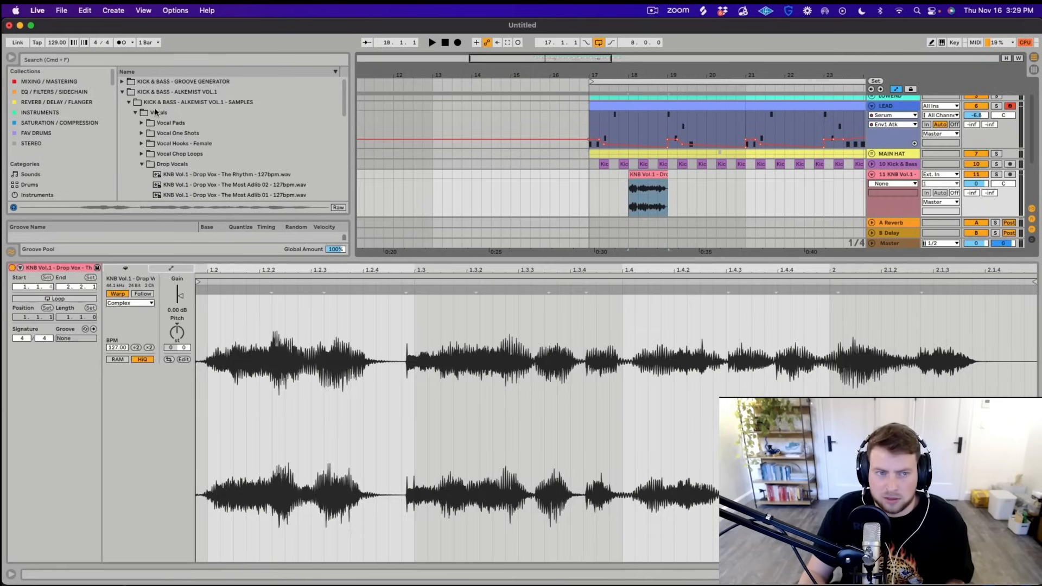
key(Delete)
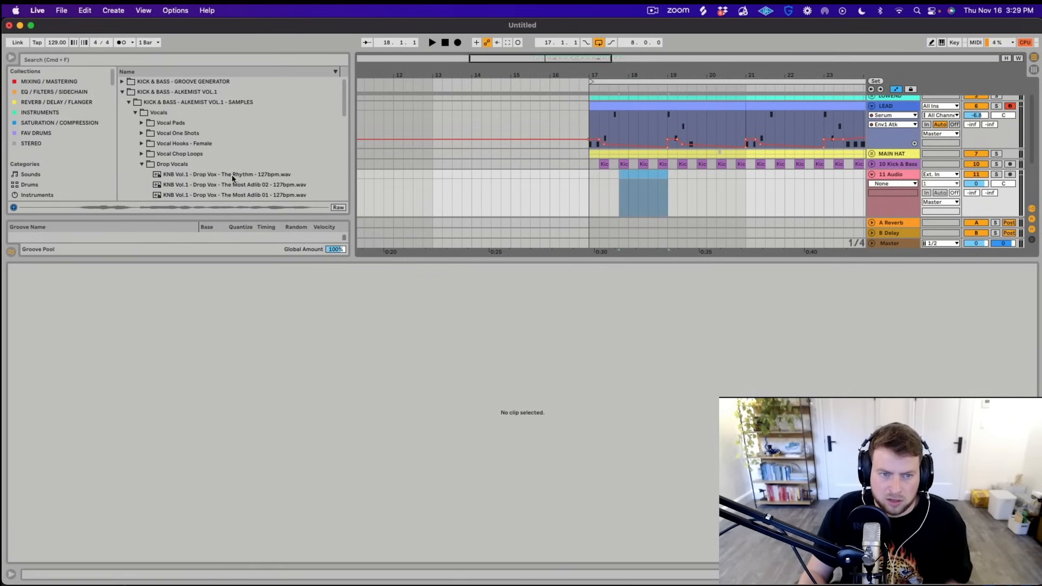
Place The Most - 127bpm at 17.4.1 on the empty audio track and set its clip tempo to 127 BPM
scroll(231, 185, down, 2)
drag(231, 173, 623, 200)
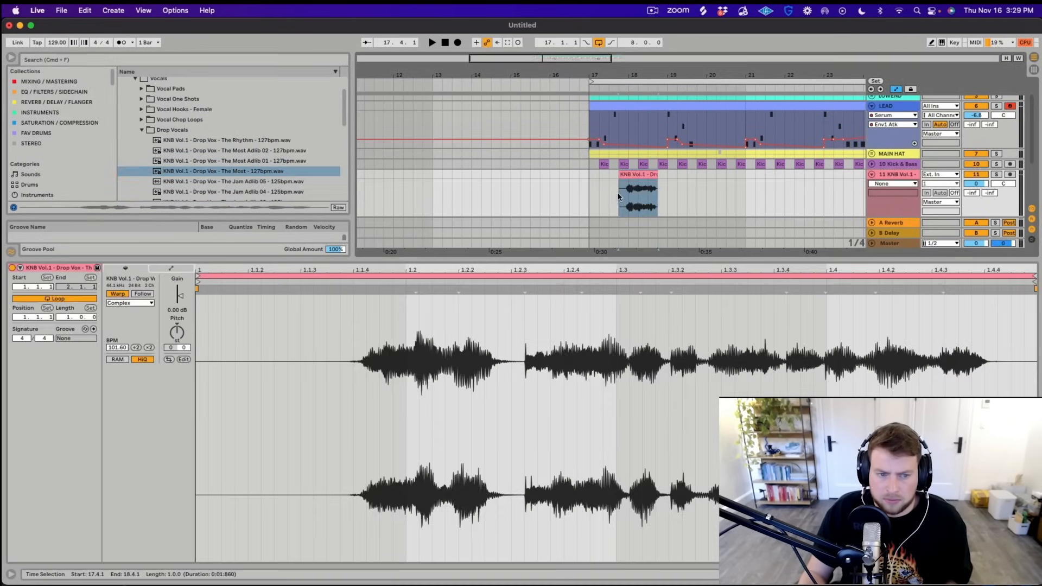
click(117, 348)
text(127)
key(Return)
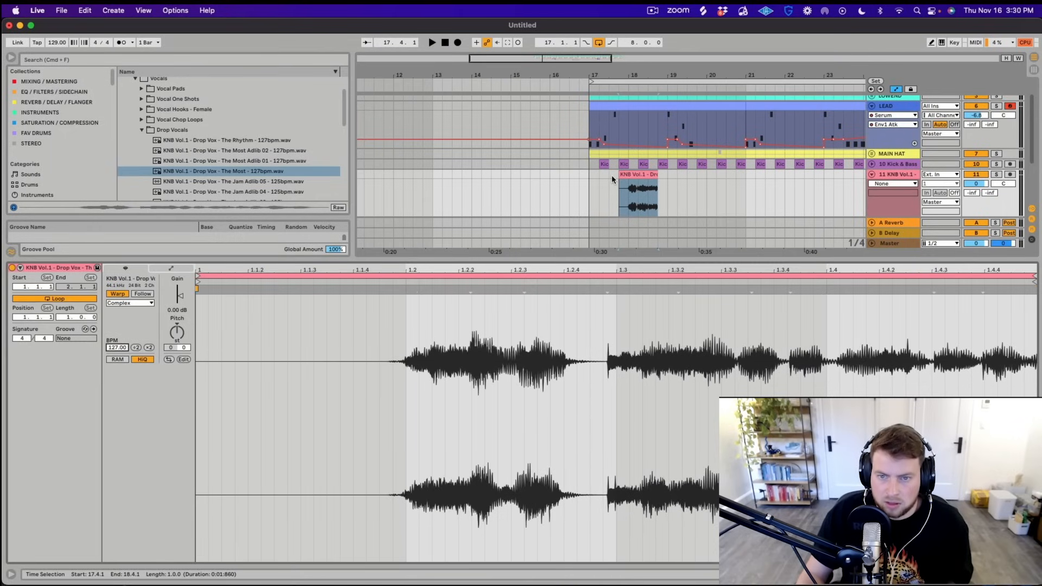
Try the vocal clip one beat later, at 18.1.1 to 19.1.1, and audition it there
drag(619, 177, 560, 178)
drag(622, 183, 619, 182)
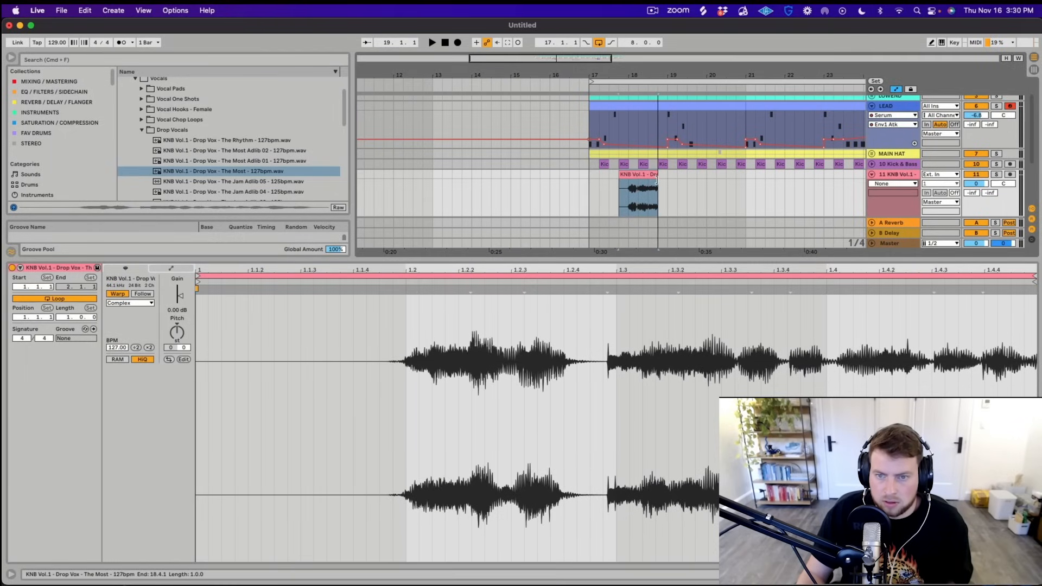
drag(654, 175, 659, 175)
key(space)
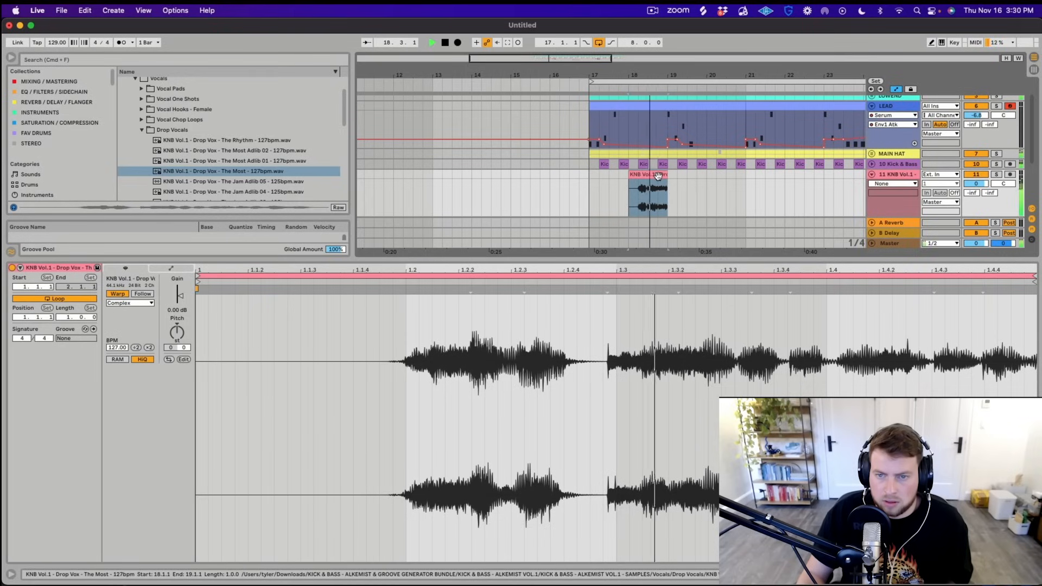
Shift the vocal clip back to 17.4.1, set its end to about 18.4.3, and audition it from 18.1.1
key(space)
drag(654, 74, 642, 133)
drag(634, 175, 607, 182)
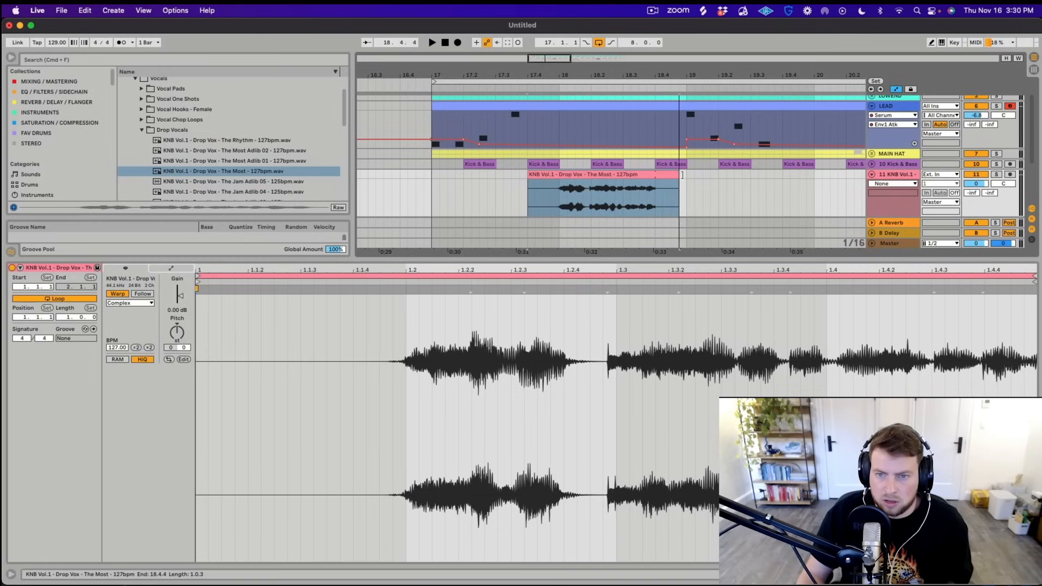
drag(682, 174, 672, 174)
key(space)
click(559, 193)
key(space)
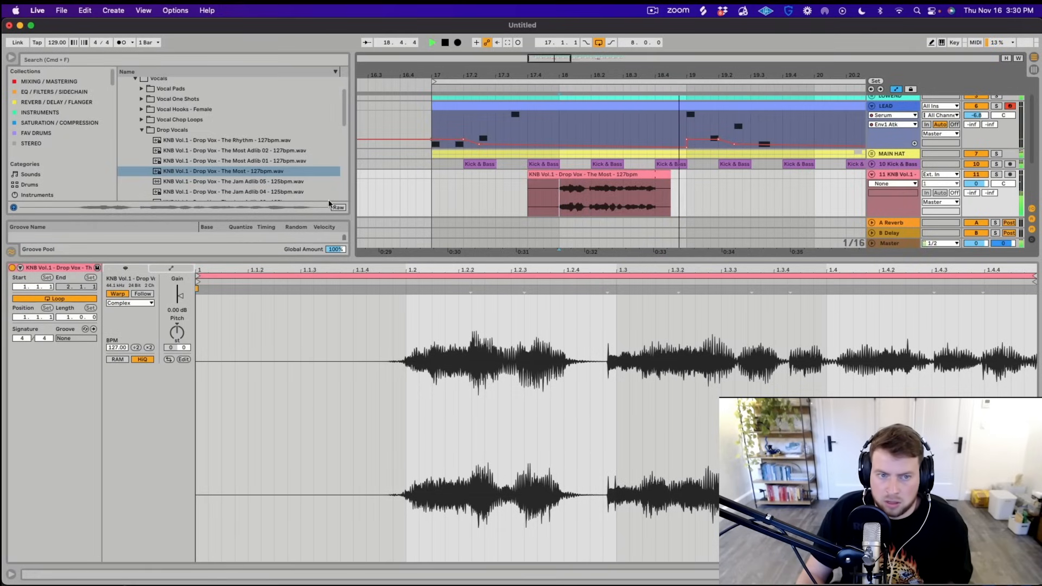
Place a fresh copy of The Most at 17.3.4, extend its loop from 16.2.4 to 19.2.2, and audition it
drag(251, 174, 520, 188)
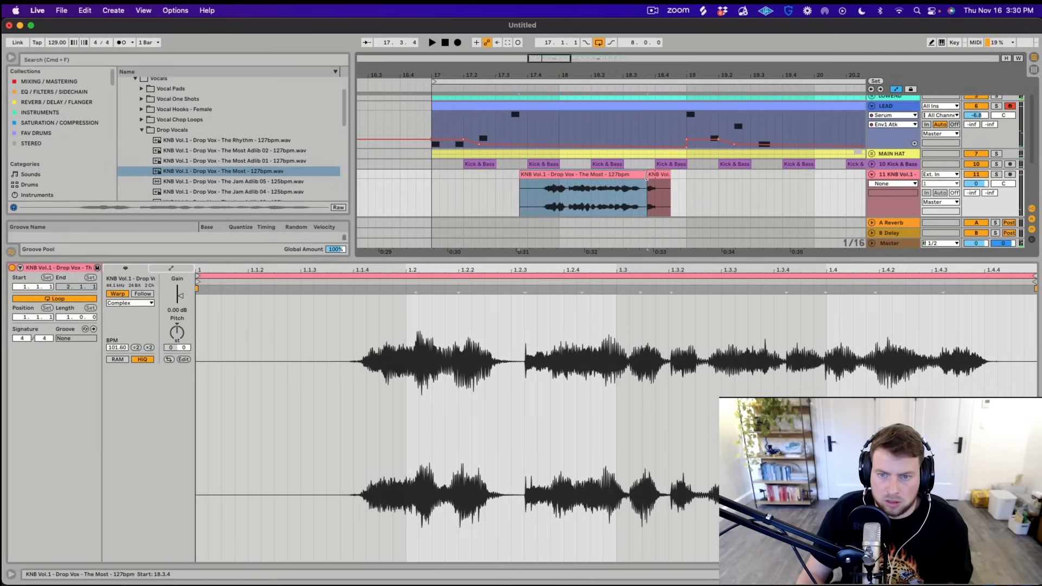
drag(646, 176, 722, 182)
drag(520, 184, 360, 184)
key(space)
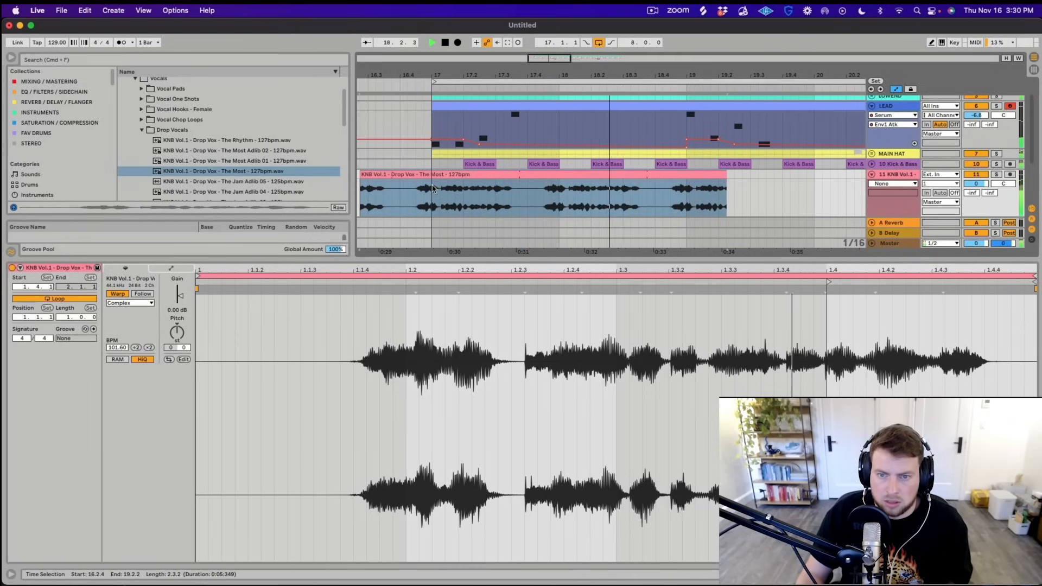
key(space)
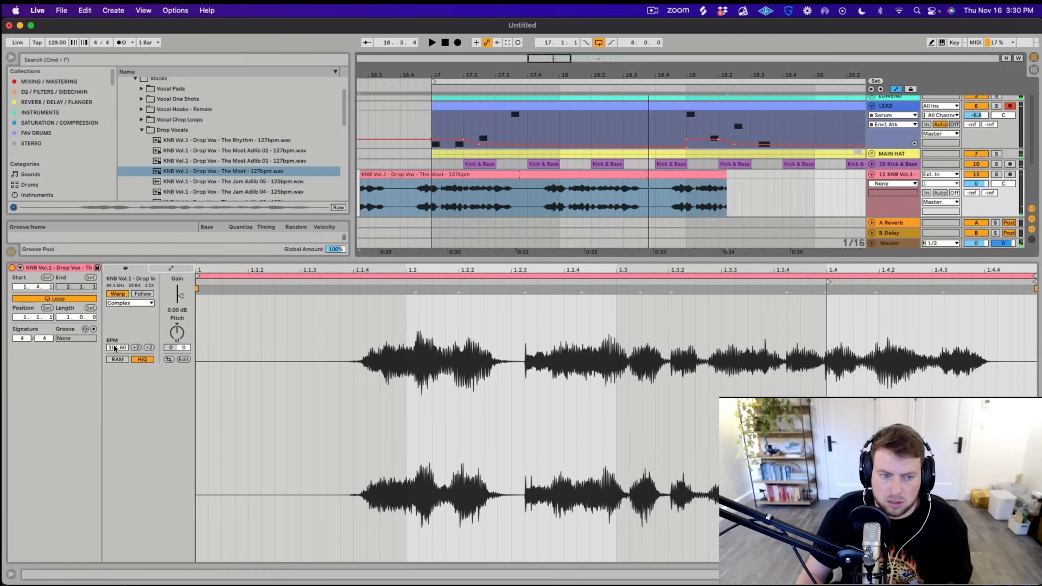
Set the vocal clip's tempo to 127 BPM and audition it, including from 18.1.1
click(114, 347)
text(127)
key(Return)
key(space)
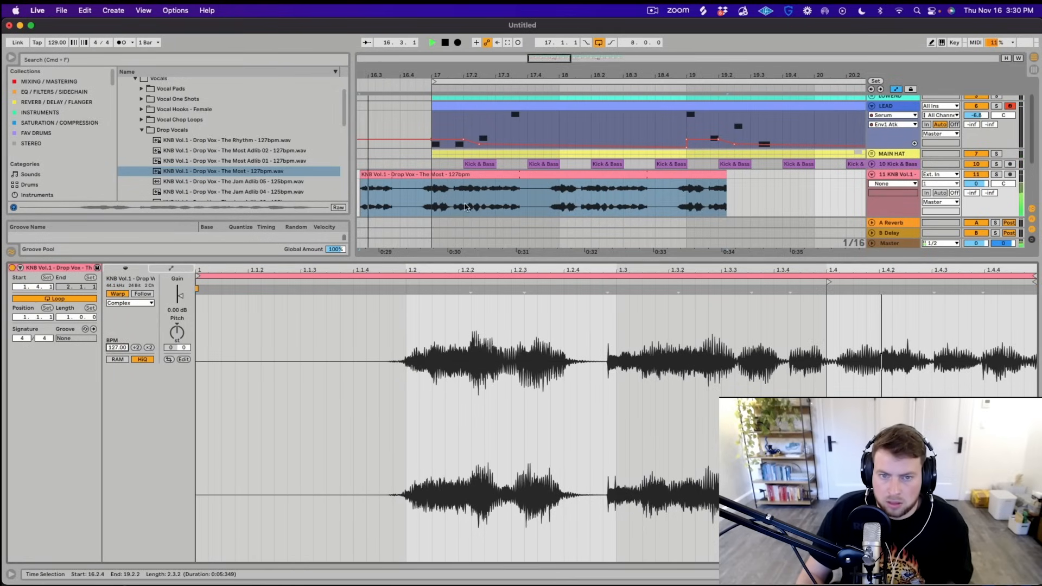
click(559, 201)
key(space)
key(space)
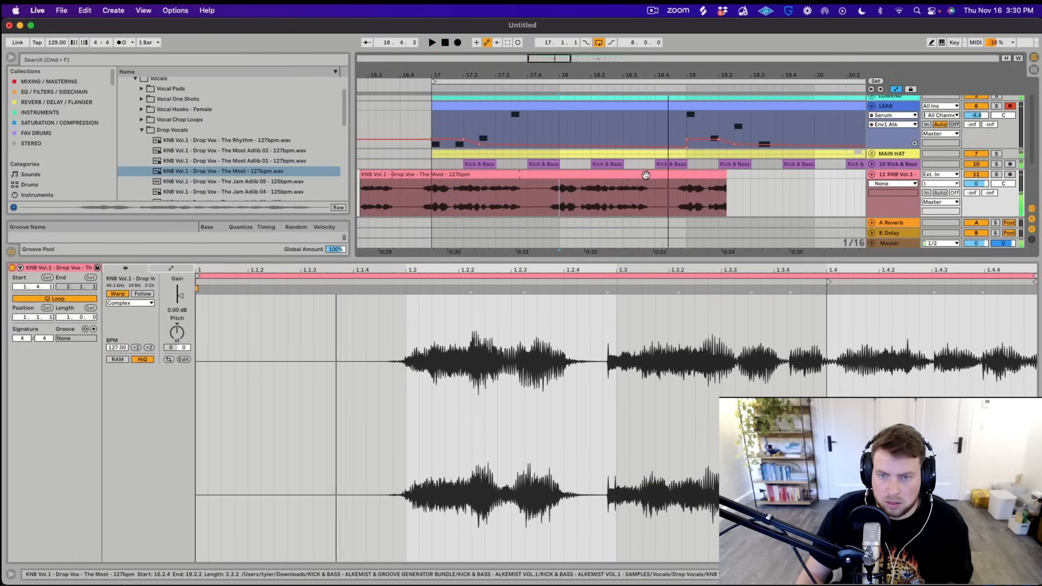
Delete the vocal clip, reveal The Most - 127bpm.wav in Finder, and move its .asd analysis file to the Trash
click(652, 182)
key(space)
key(Delete)
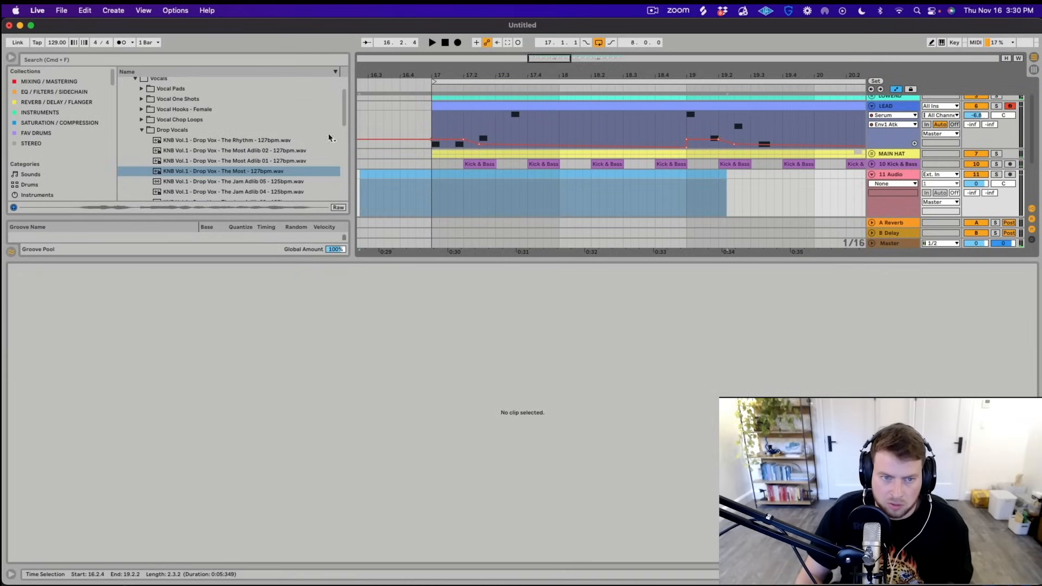
right_click(209, 172)
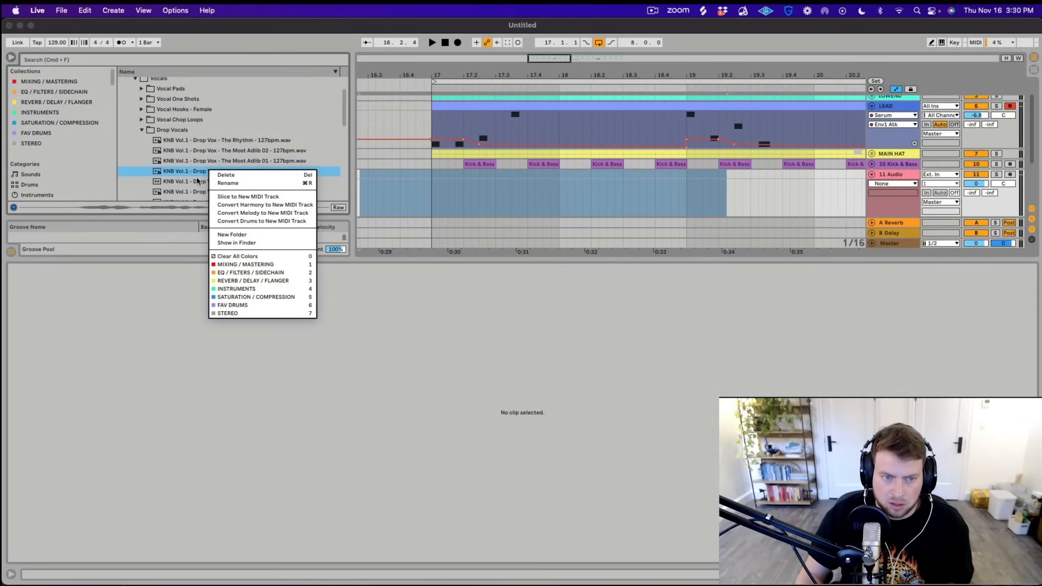
click(238, 243)
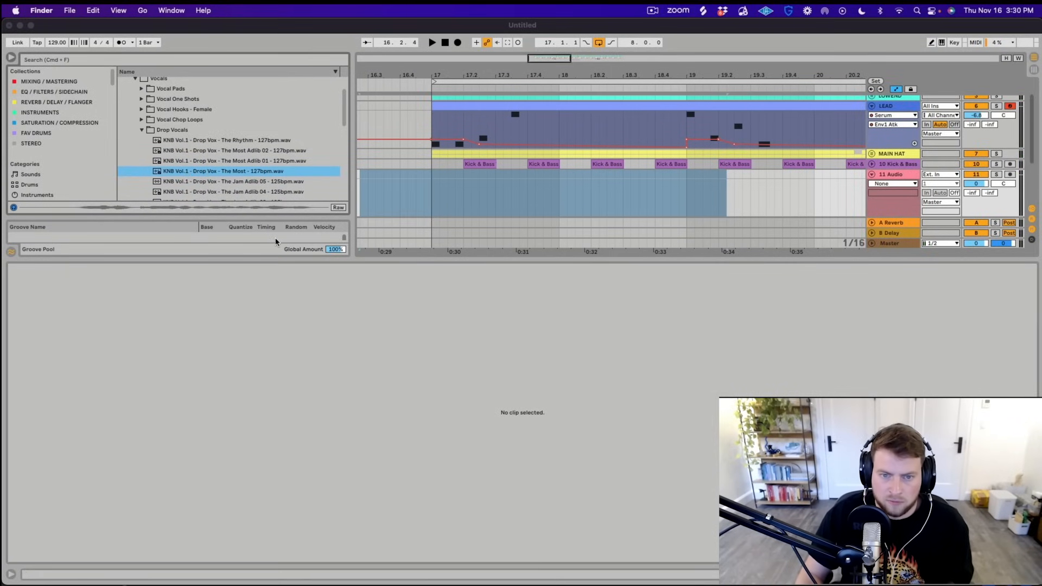
scroll(555, 241, down, 2)
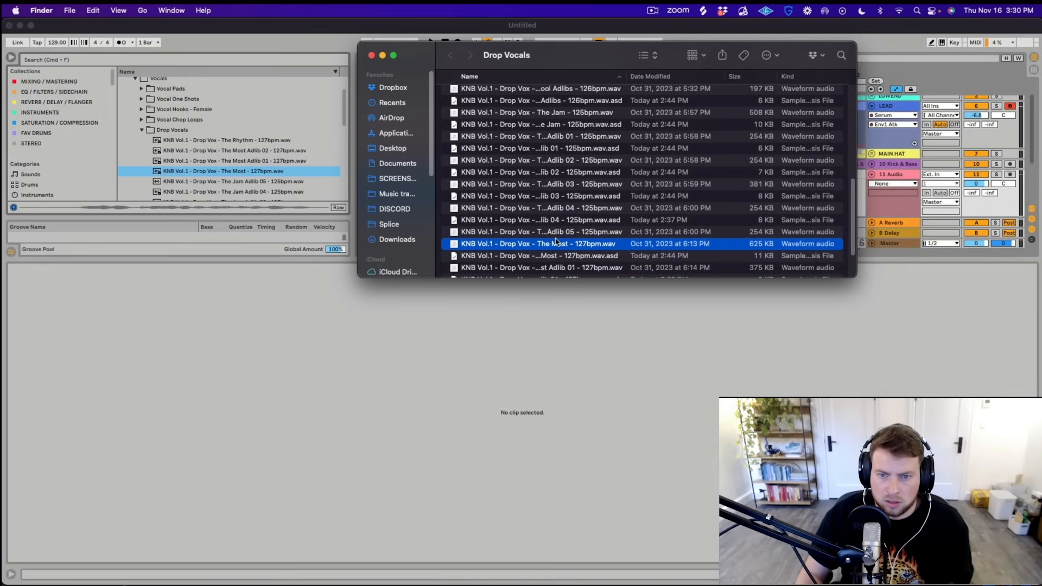
right_click(553, 260)
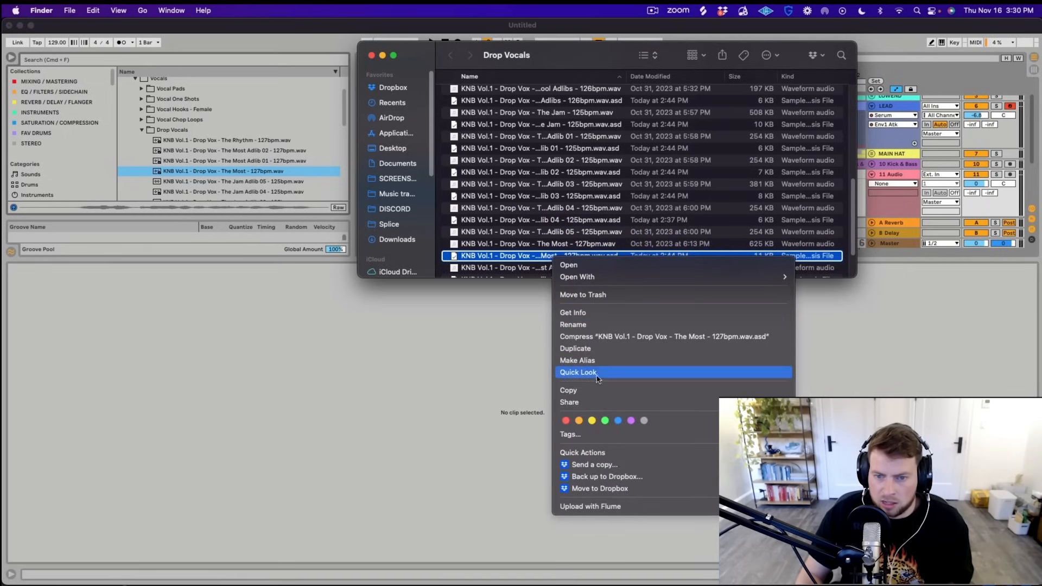
click(586, 295)
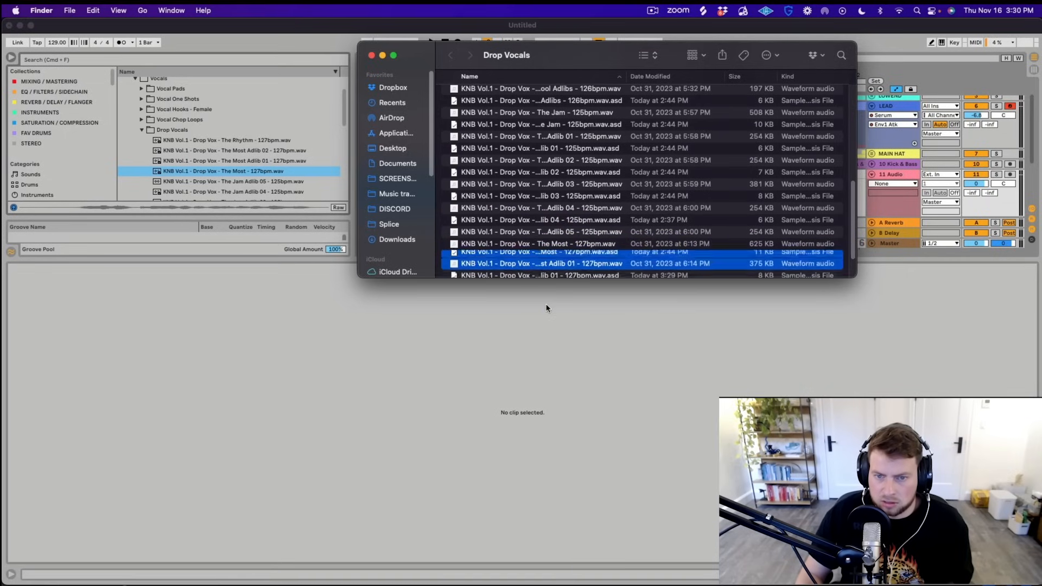
Place a fresh copy of The Most - 127bpm at 18.1.1 on the audio track and turn off its warping
click(247, 182)
drag(249, 172, 561, 189)
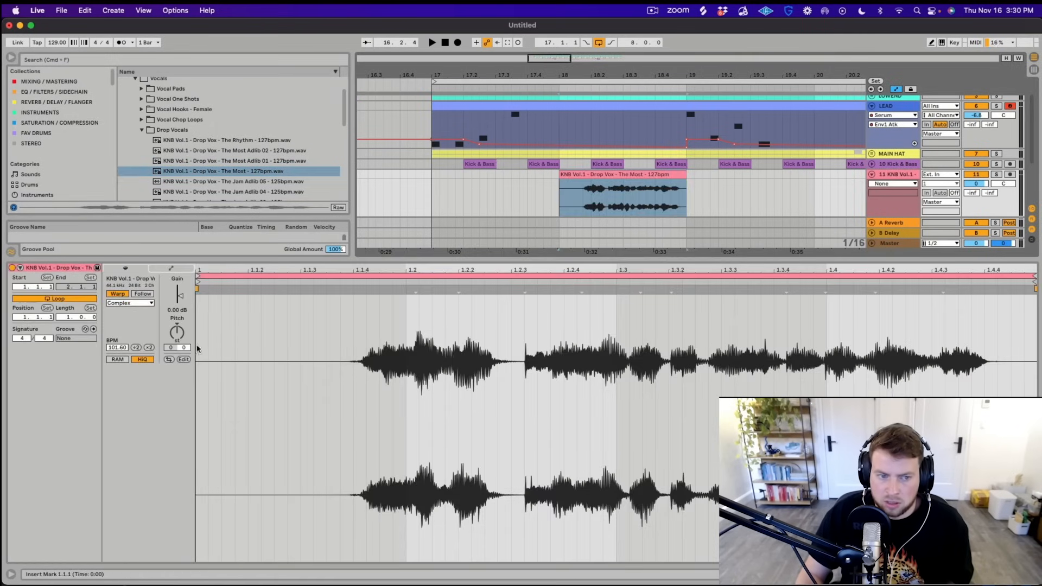
click(117, 294)
Audition the unwarped vocal, shift it about one beat earlier, and trim the silence before its first word at about 18.1.1
click(645, 174)
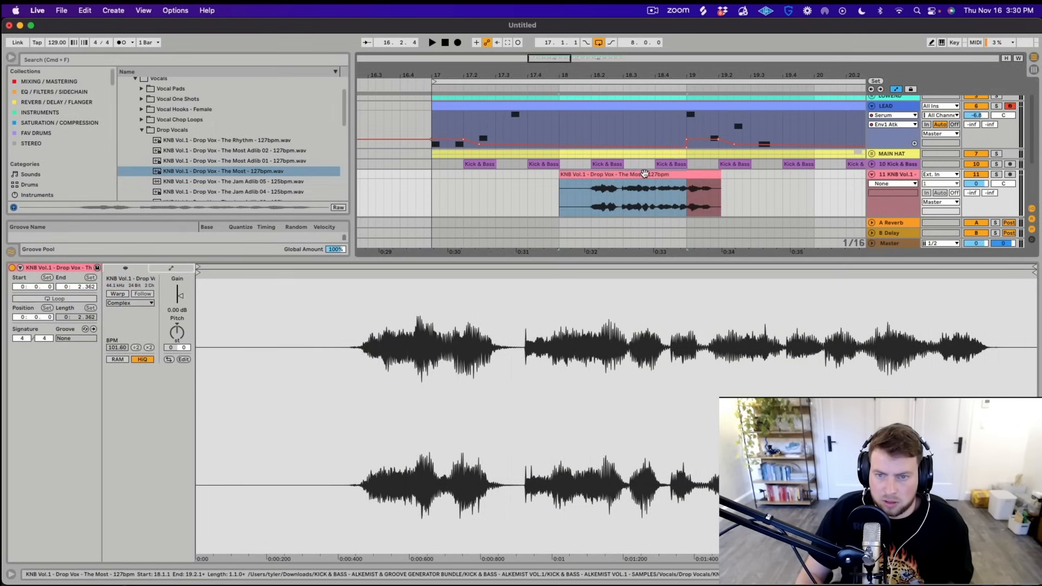
key(space)
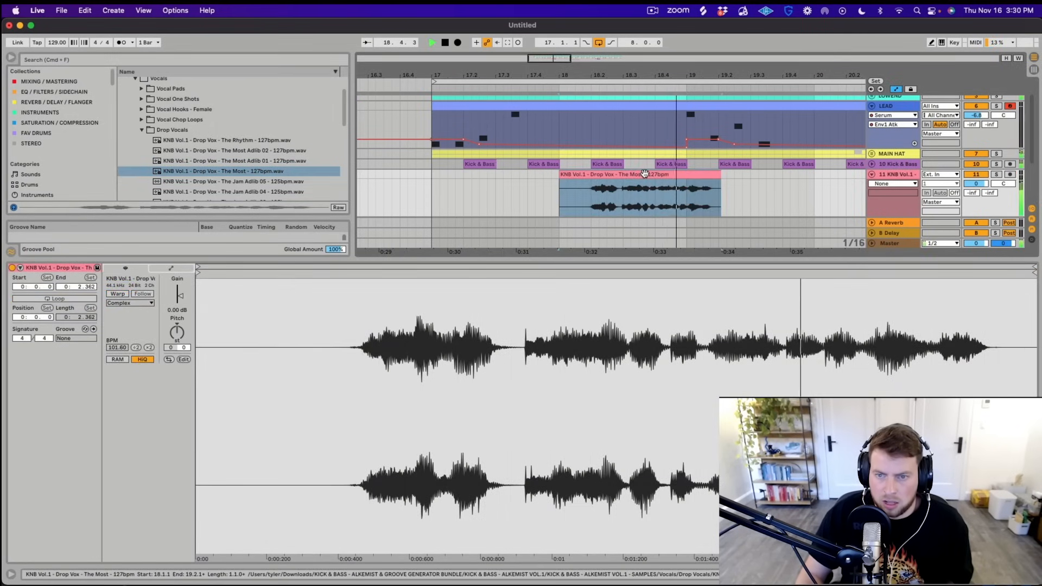
drag(645, 174, 612, 175)
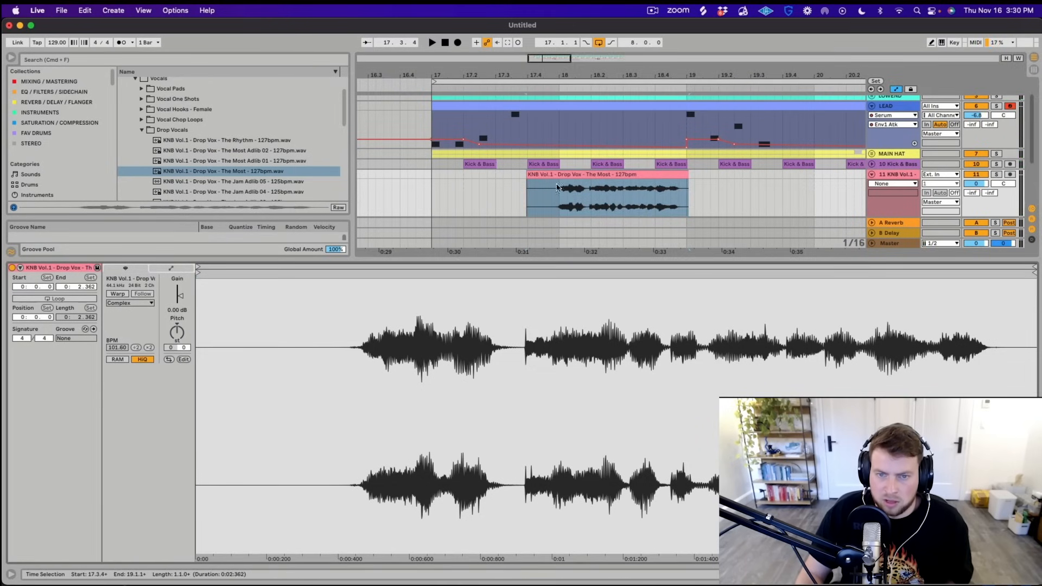
drag(527, 179, 555, 178)
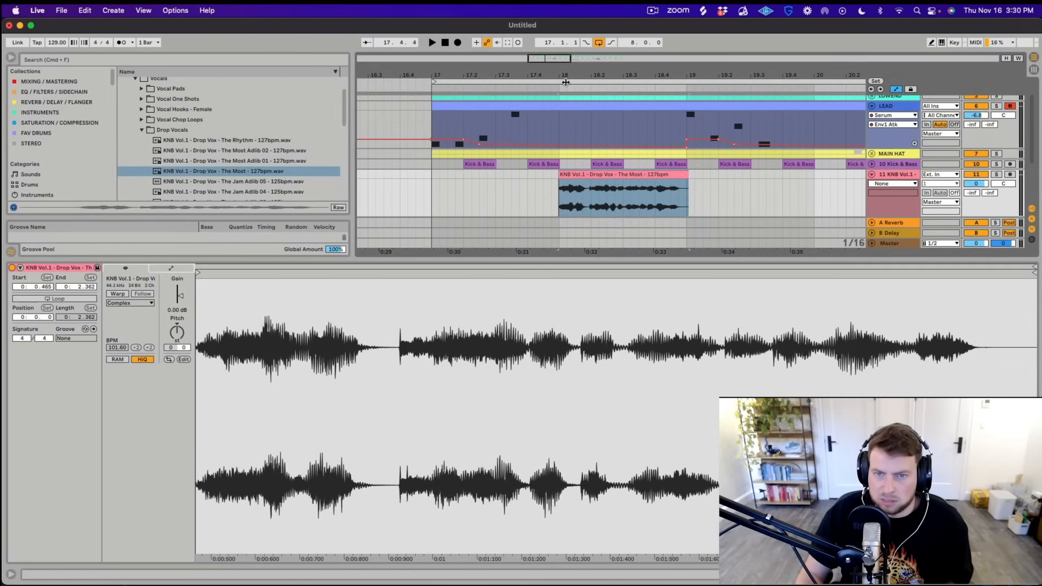
Extend the vocal clip's start slightly to 17.4.4 and consolidate 17.4.4 to 19.1.2 into a new clip
drag(566, 82, 565, 120)
mouse_move(561, 175)
mouse_down()
mouse_move(541, 175)
mouse_move(830, 167)
mouse_move(811, 179)
mouse_move(548, 183)
mouse_up()
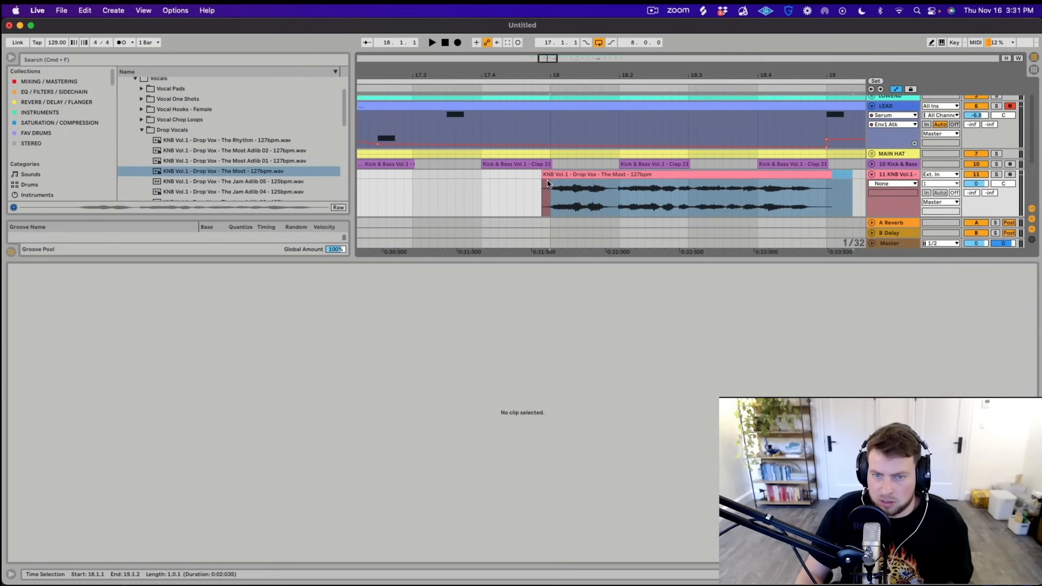
key(super+j)
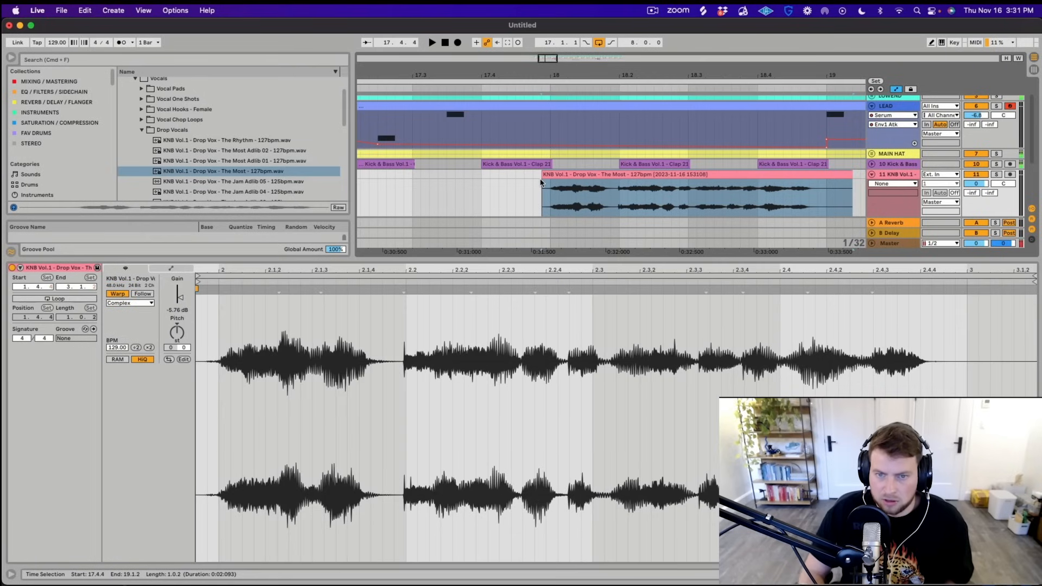
Add warp markers at the vocal's start and end, trying the end at 3.1.1 before pulling it back to about 2.4.4
click(217, 294)
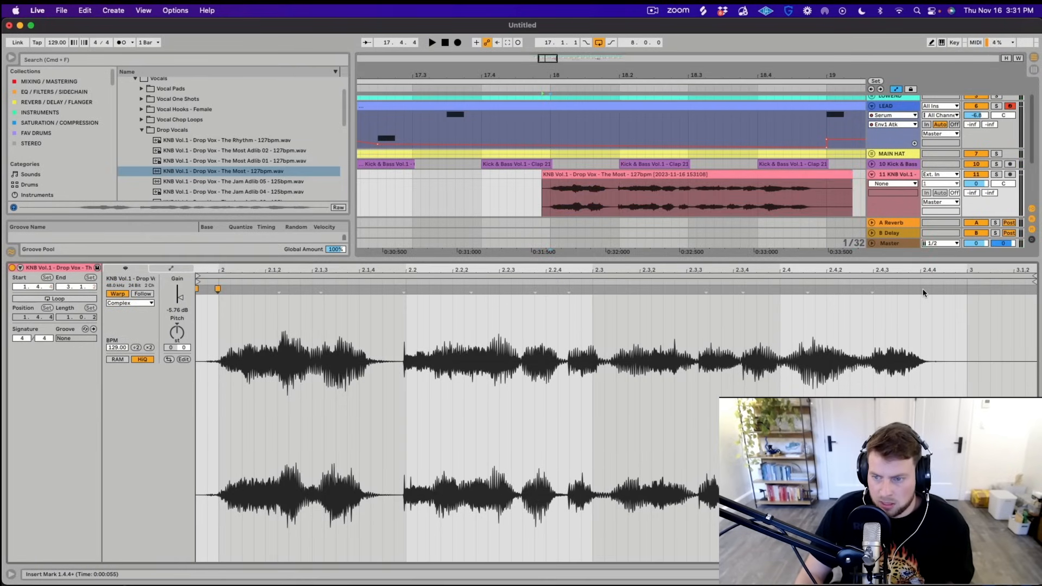
drag(923, 289, 964, 292)
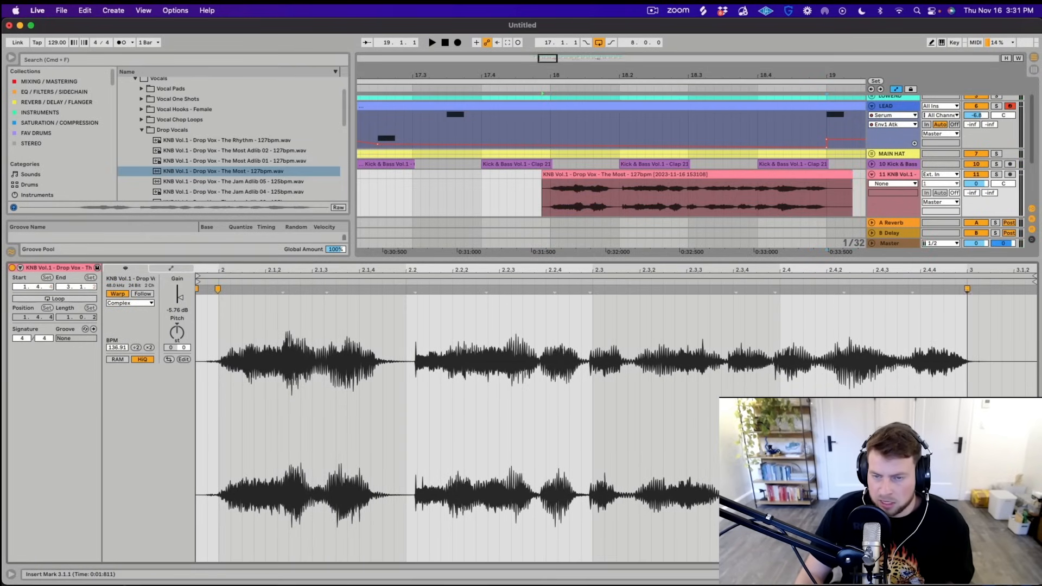
key(space)
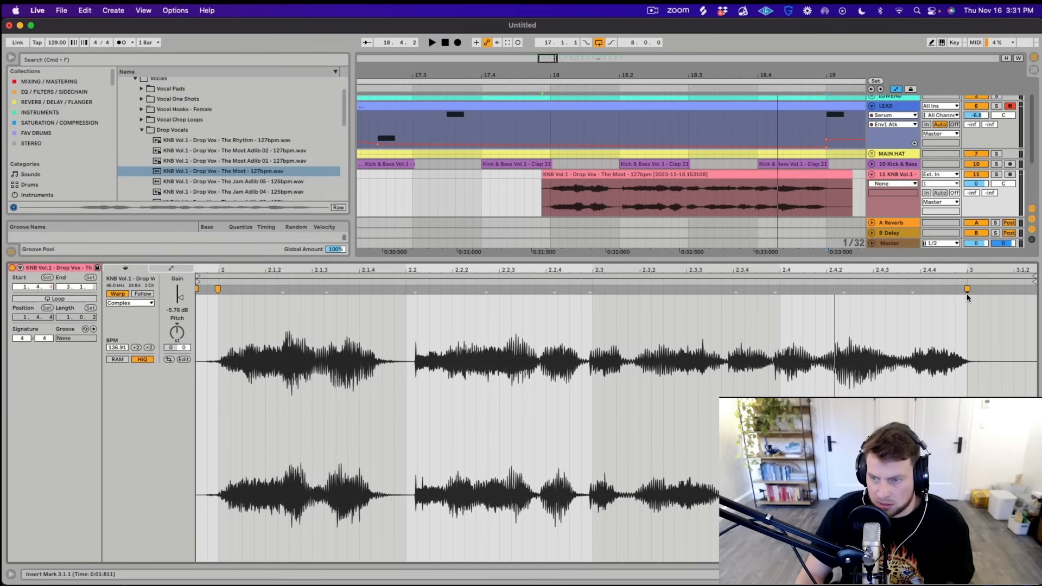
drag(965, 289, 932, 290)
key(space)
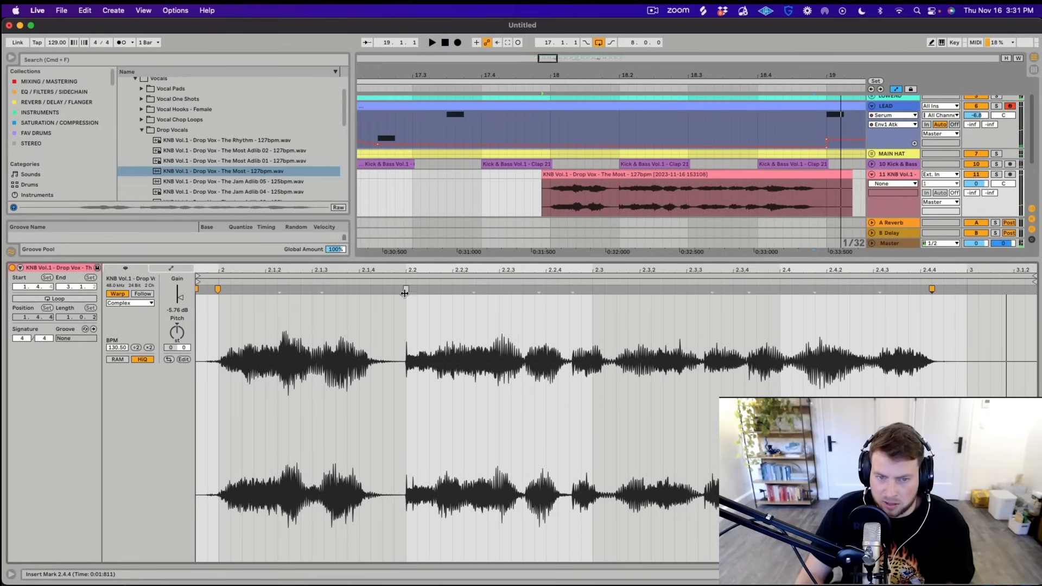
Pin the second phrase with a warp marker at 2.2.1 and audition the vocal from 18.1.1 and 18.2.1
click(545, 201)
click(549, 201)
key(space)
key(space)
key(space)
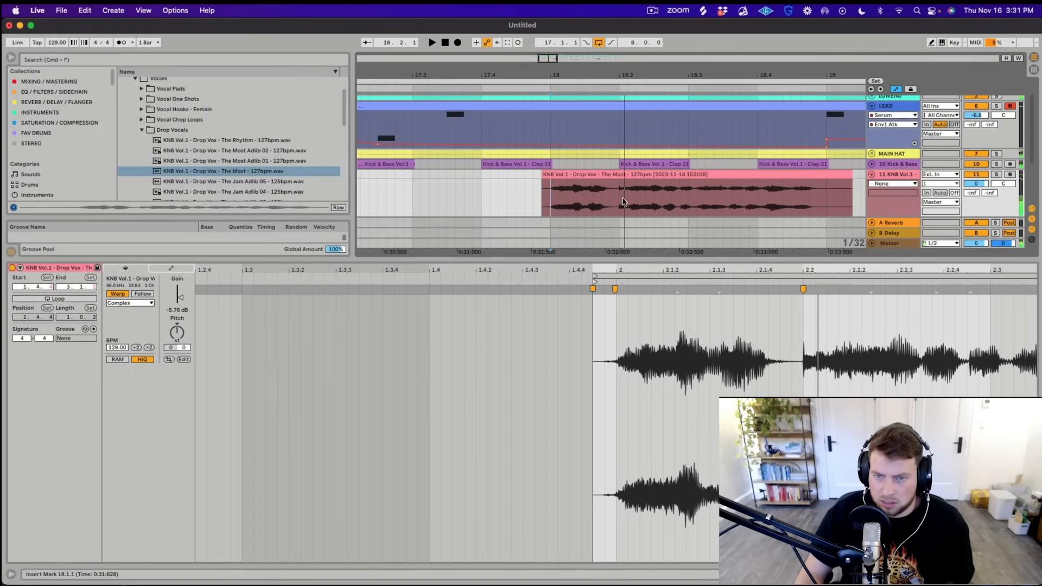
click(620, 199)
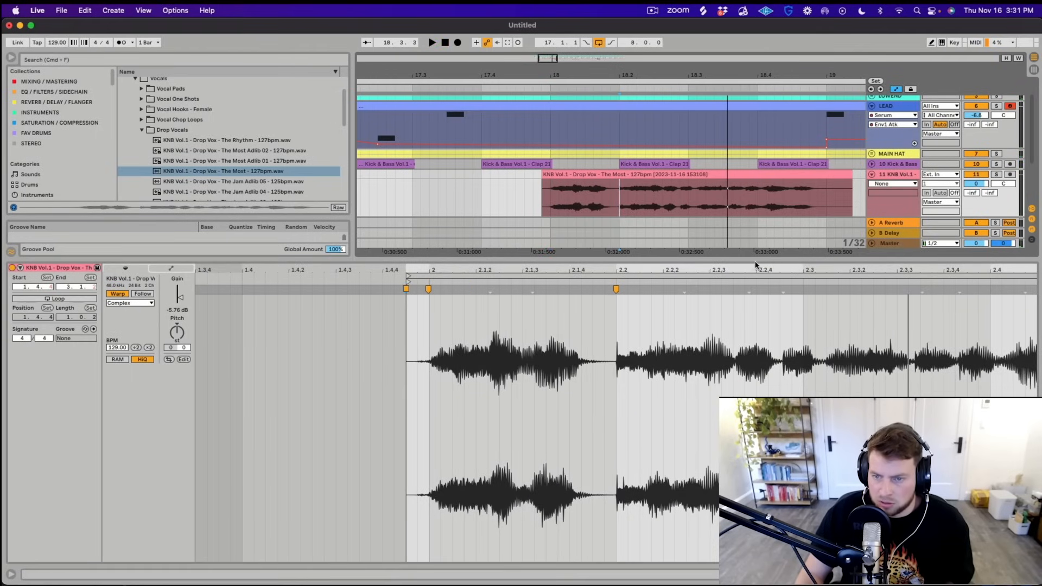
Add warp markers near 2.4.1 and 2.2.4, warp the following syllable onto 2.3.1, and audition the timing
drag(767, 268, 837, 289)
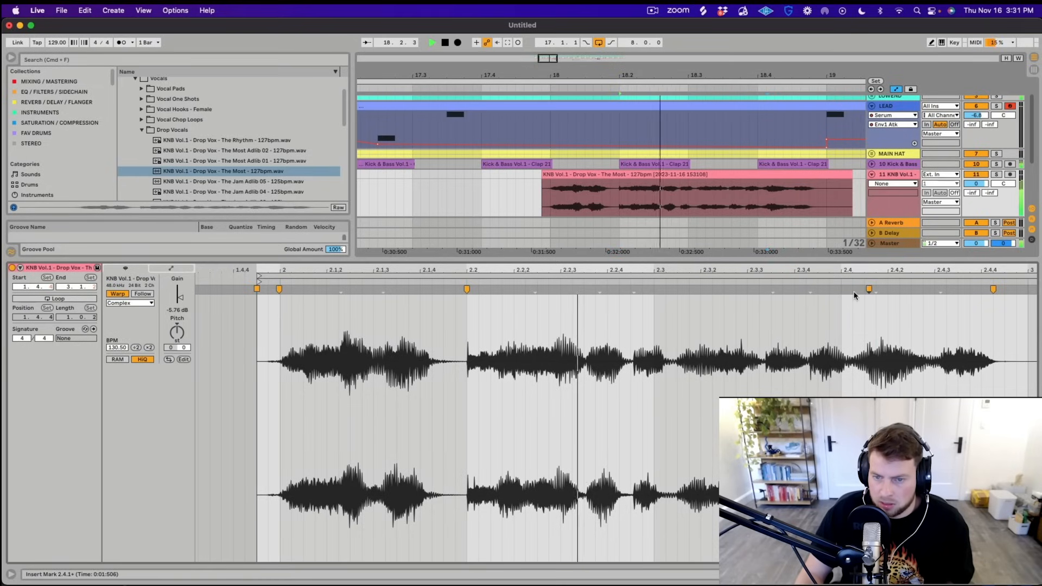
drag(632, 290, 654, 291)
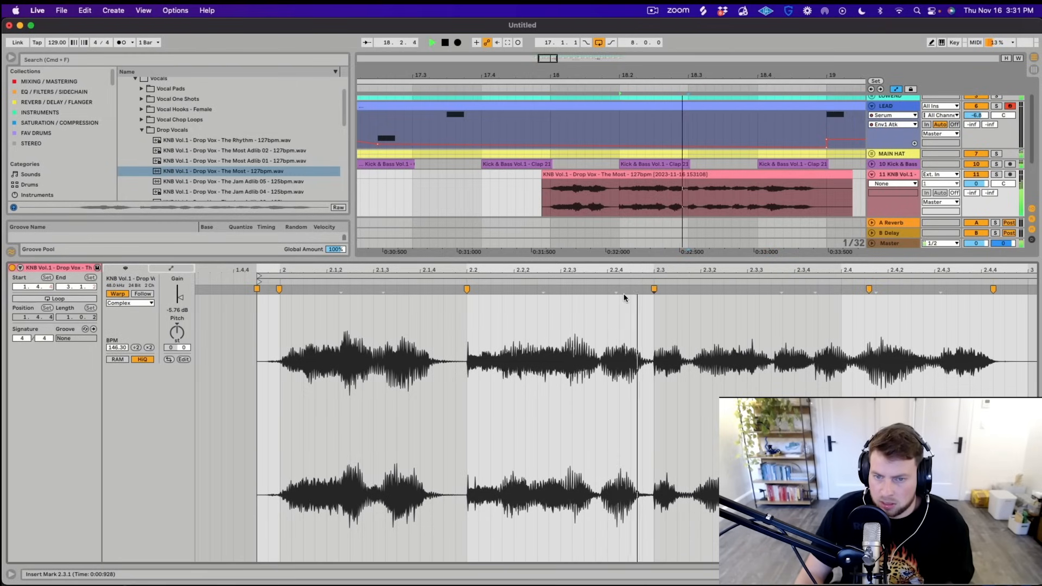
double_click(653, 290)
drag(601, 292, 652, 294)
key(space)
key(space)
key(space)
key(space)
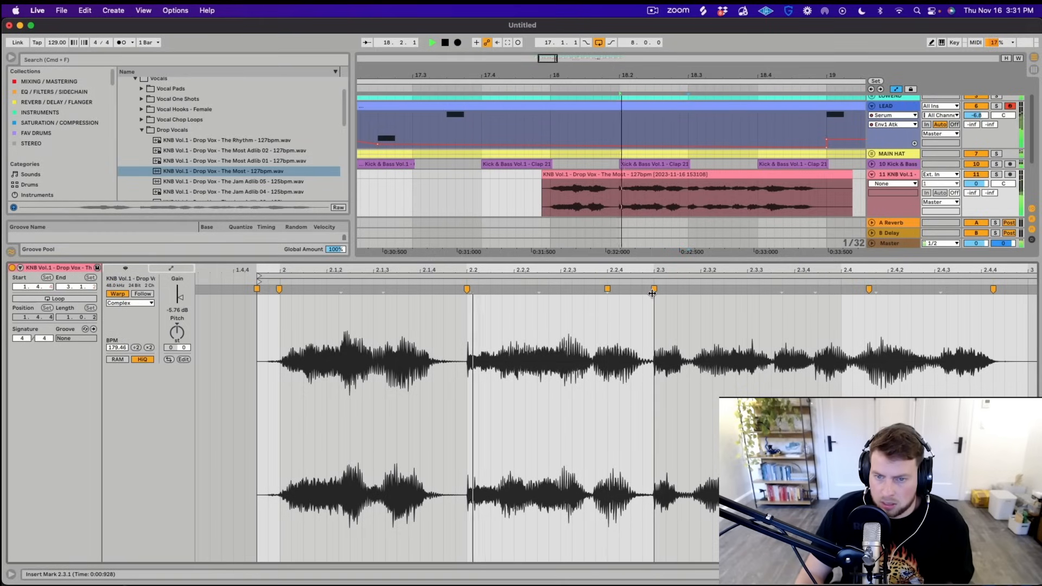
Remove the warp markers near 2.4.1 and 2.4.4 and audition the vocal from 18.1.1 and 18.2.3
double_click(869, 289)
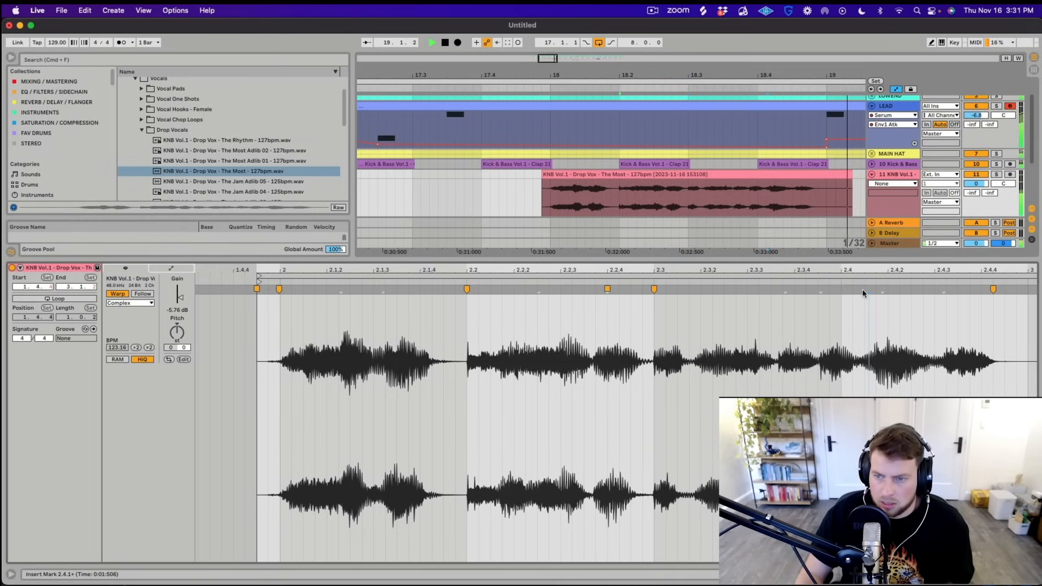
double_click(994, 289)
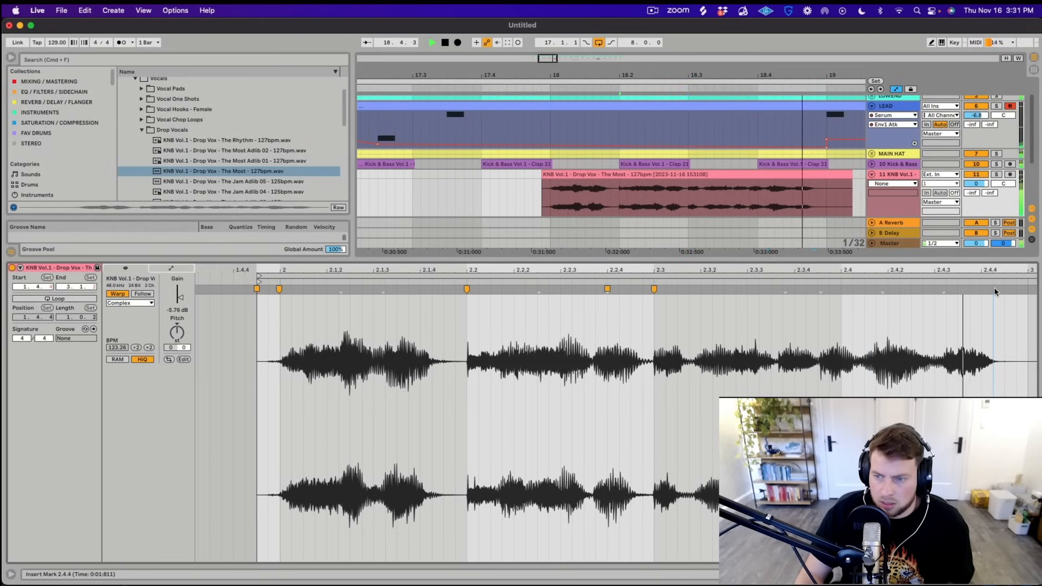
click(549, 195)
key(space)
key(space)
key(space)
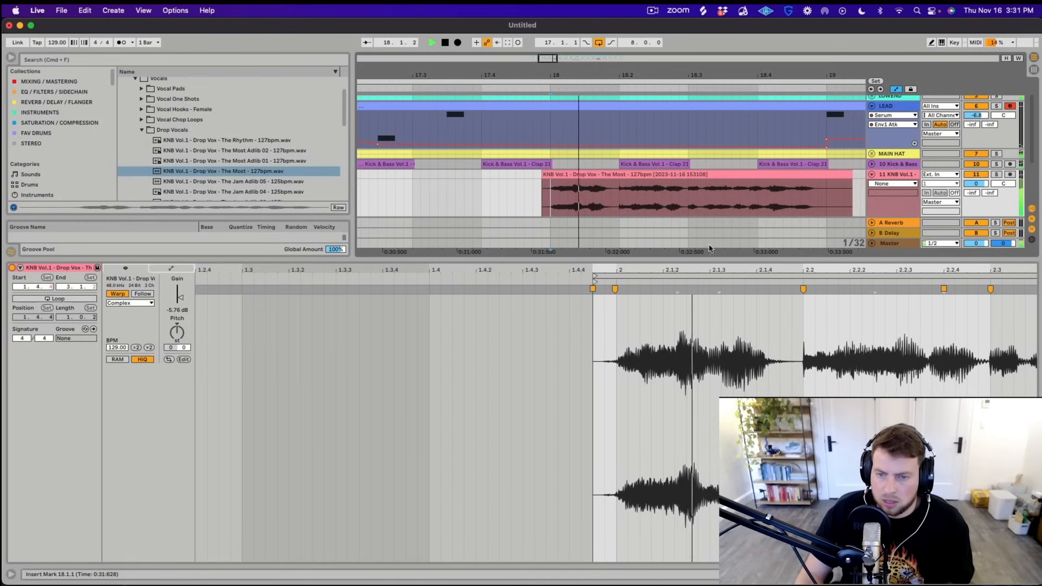
click(666, 199)
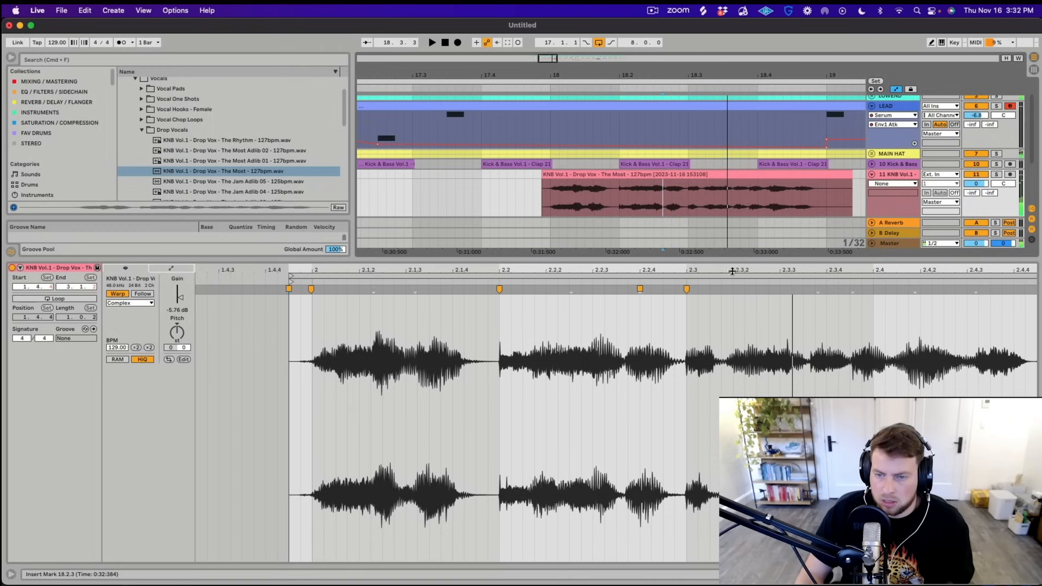
Remove the warp marker at 2.3.1 and audition the looser vocal ending
double_click(686, 289)
key(space)
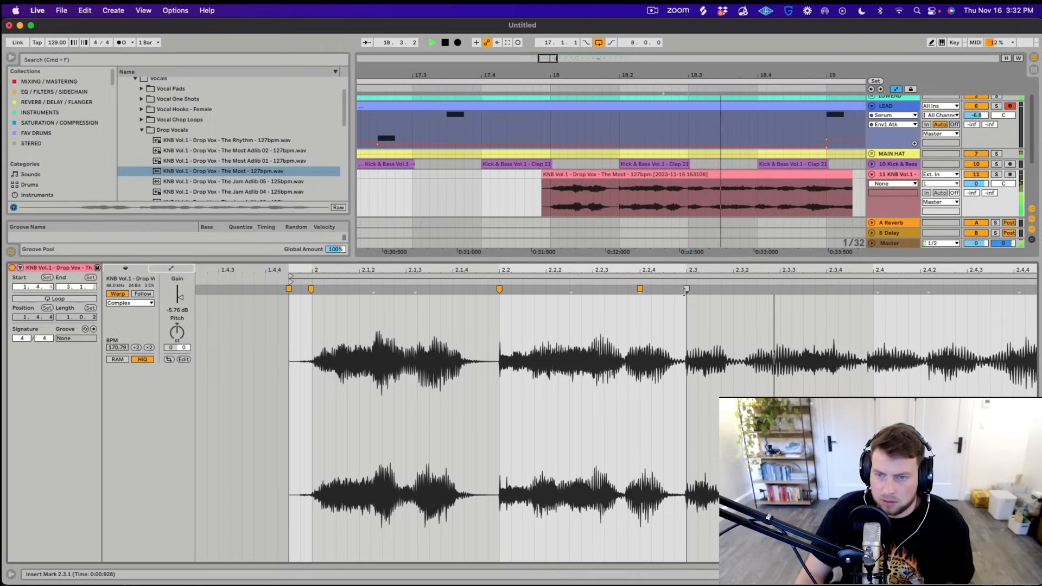
key(space)
Extend the vocal clip's end by about one beat to expose its tail, and audition it from 18.1.1
drag(740, 81, 614, 54)
click(762, 190)
drag(682, 174, 731, 174)
click(493, 191)
key(space)
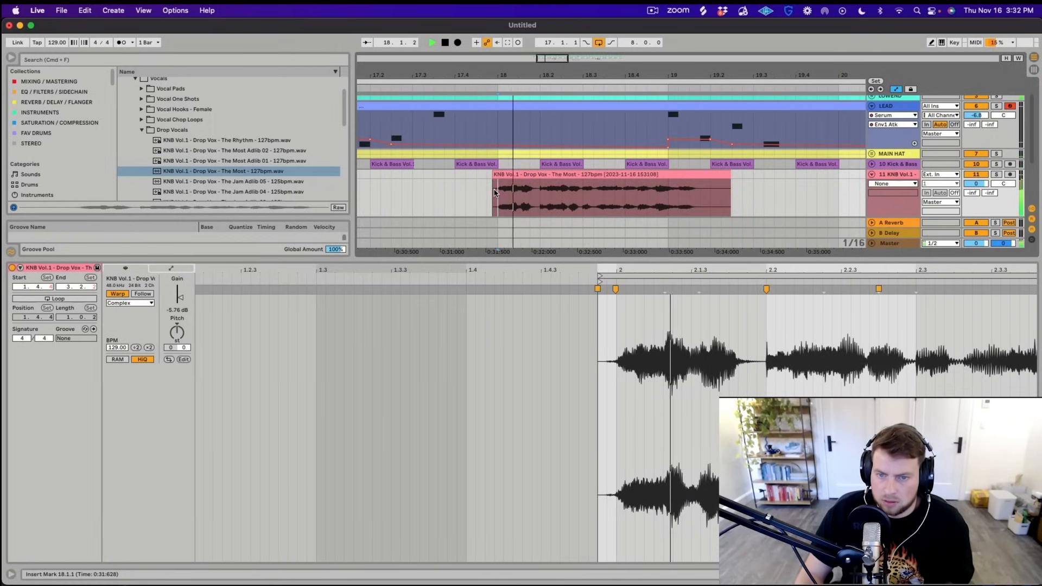
Warp the vocal's end onto 3.1.1 and move the 2.2.4 warp marker to 2.3.1
drag(678, 270, 670, 247)
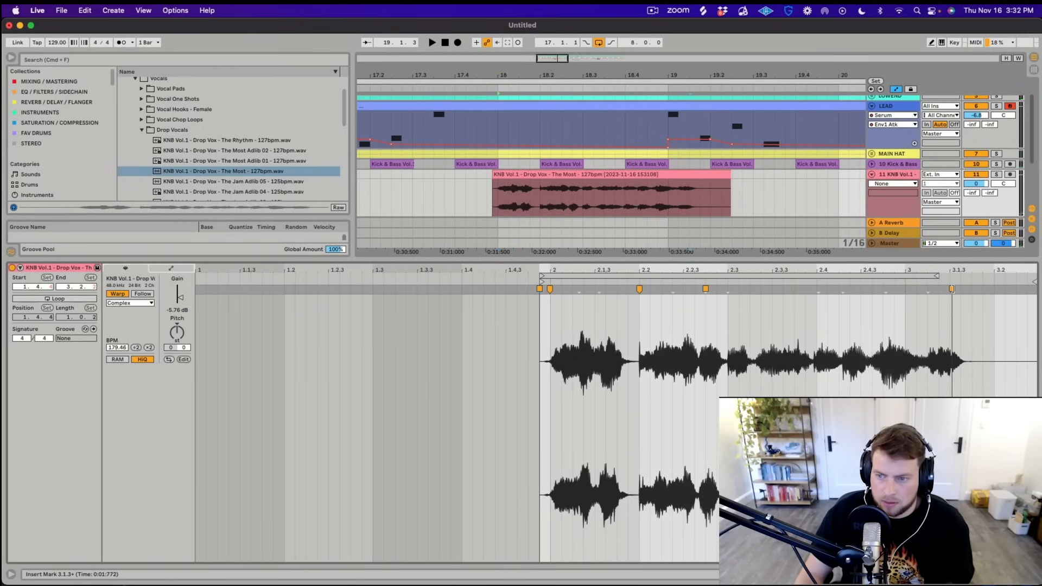
mouse_move(953, 289)
mouse_down()
mouse_move(895, 288)
mouse_move(917, 288)
mouse_up()
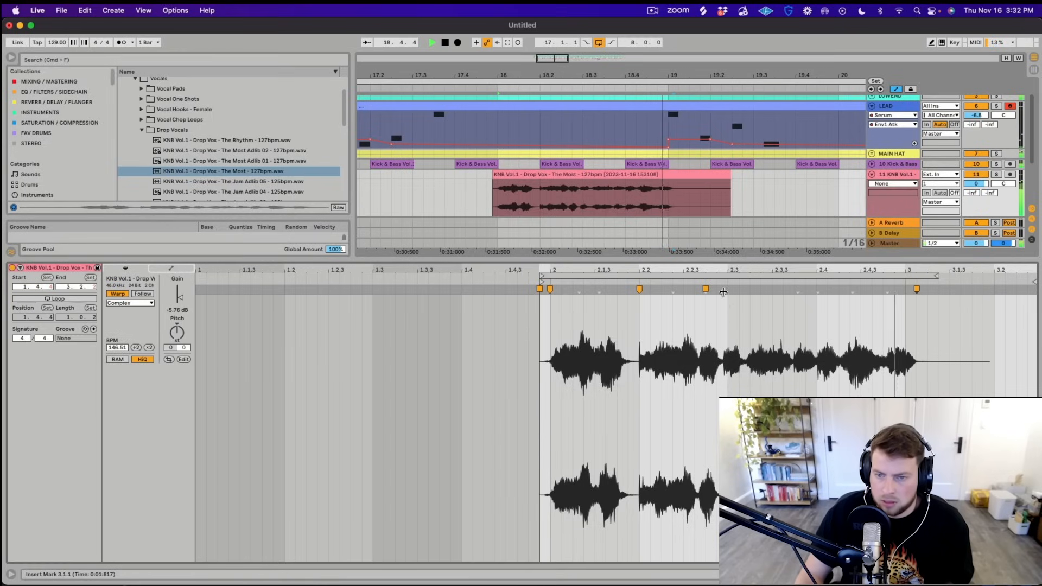
drag(706, 289, 727, 289)
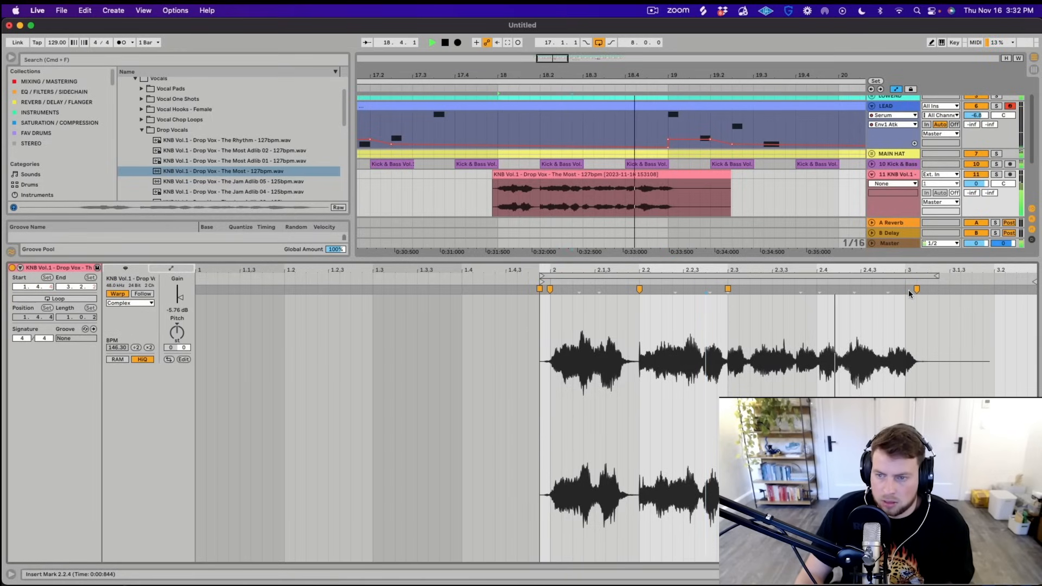
drag(916, 289, 905, 289)
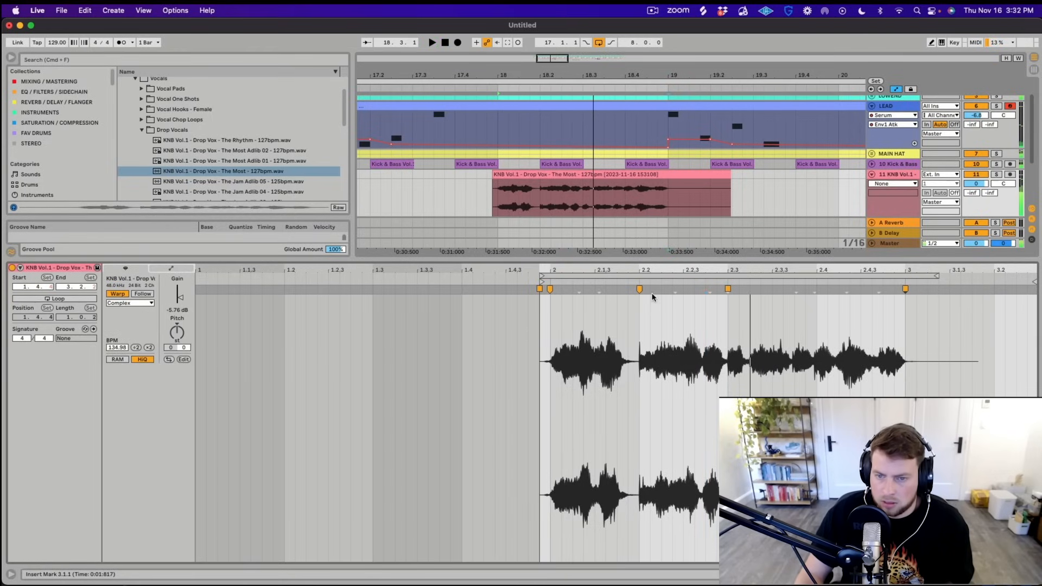
Audition the rewarped vocal repeatedly, checking the timing of the second phrase around the 2.2.1 warp marker and from 18.2.1
key(space)
mouse_move(639, 289)
mouse_down()
mouse_move(627, 289)
mouse_move(640, 291)
mouse_up()
key(space)
key(space)
key(space)
key(space)
scroll(642, 287, up, 5)
key(space)
key(space)
mouse_move(640, 283)
mouse_down()
mouse_move(655, 283)
mouse_move(620, 291)
mouse_move(597, 261)
mouse_up()
key(space)
key(space)
key(space)
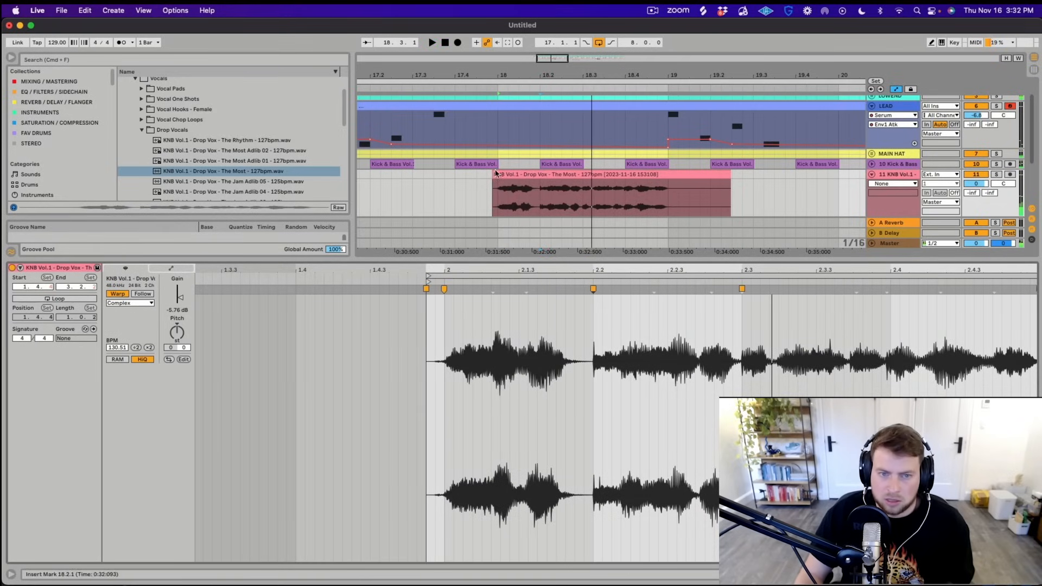
Replace the warped vocal clip with a fresh copy of KNB Vol.1 - Drop Vox - The Most - 127bpm.wav, unwarped
drag(237, 171, 495, 188)
click(695, 176)
key(Delete)
drag(662, 177, 678, 176)
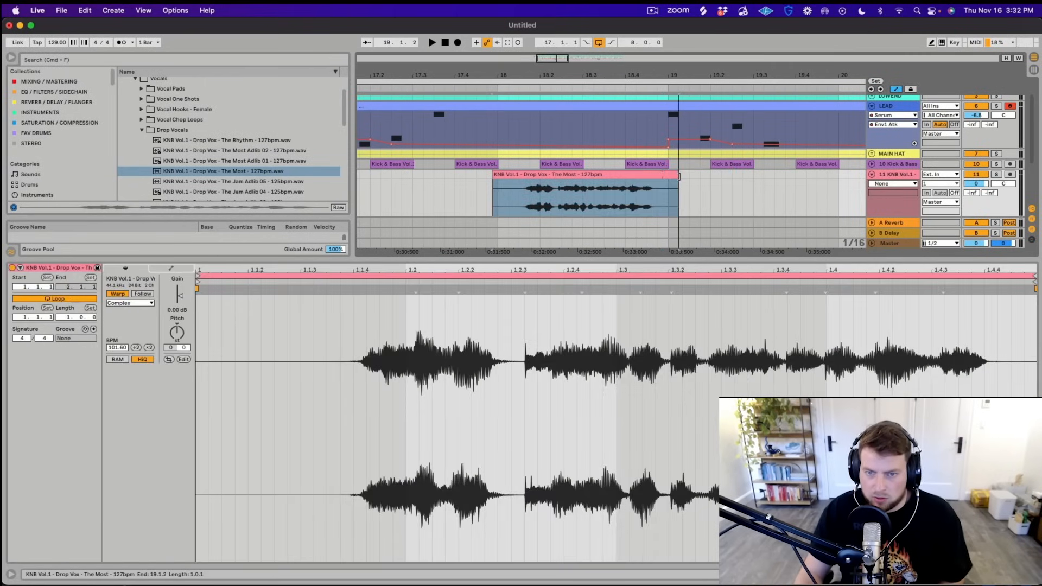
click(118, 293)
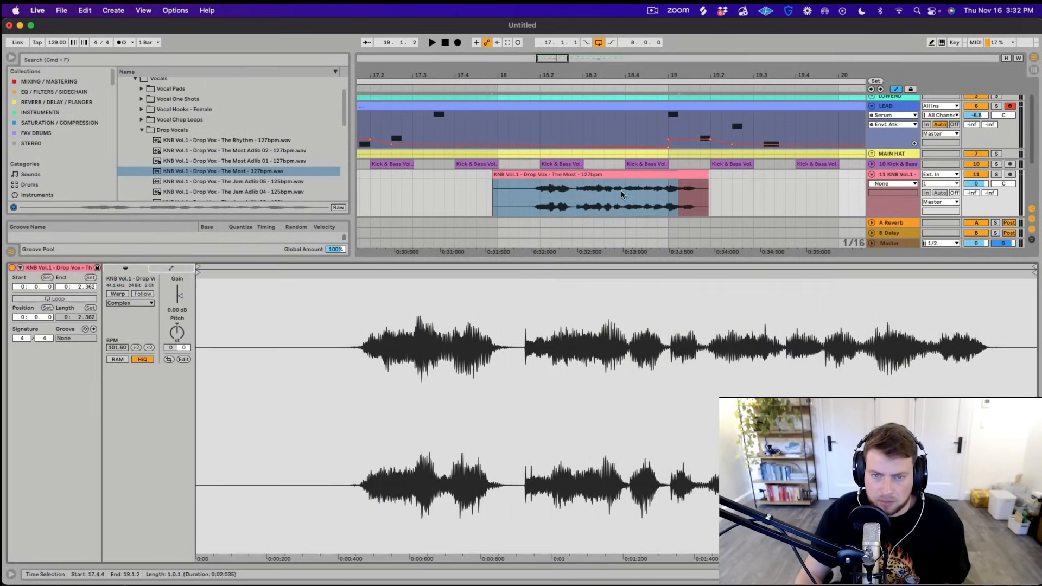
Move the vocal clip back to about 17.4.1 so the first phrase lands on 18.1.1, and audition it from several points
drag(579, 189, 537, 194)
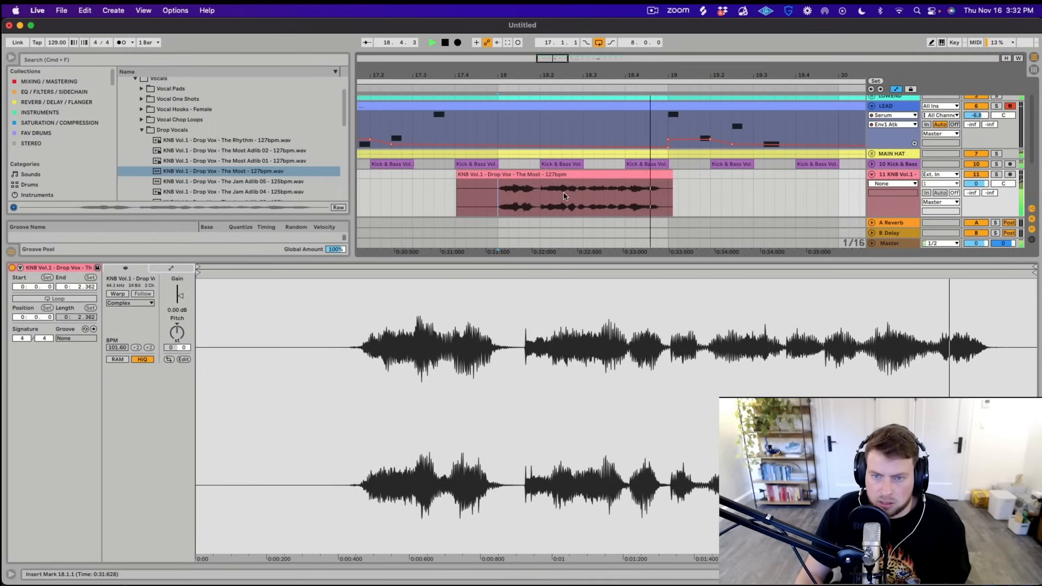
key(space)
drag(574, 80, 514, 191)
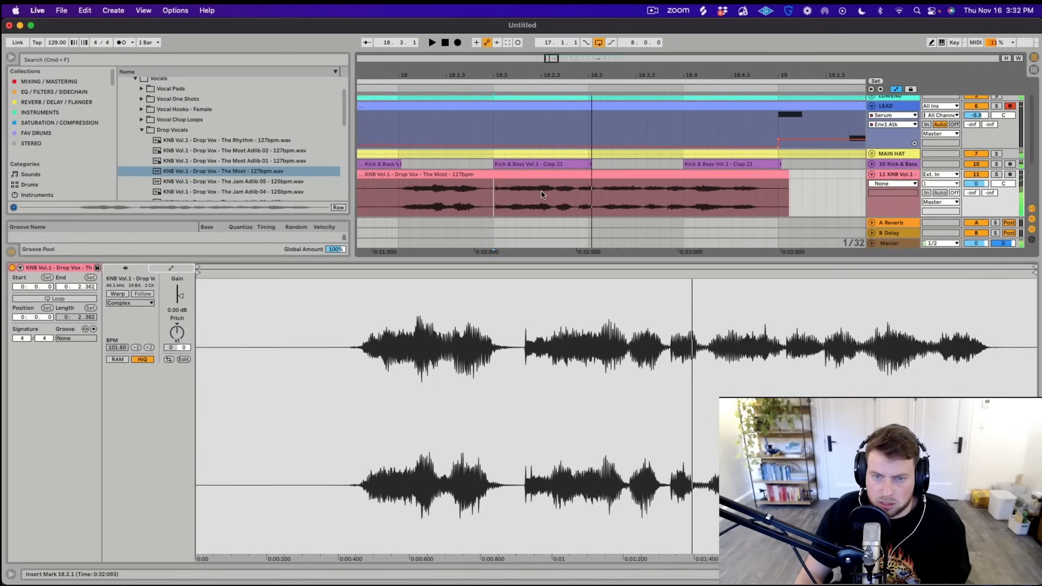
click(554, 193)
key(space)
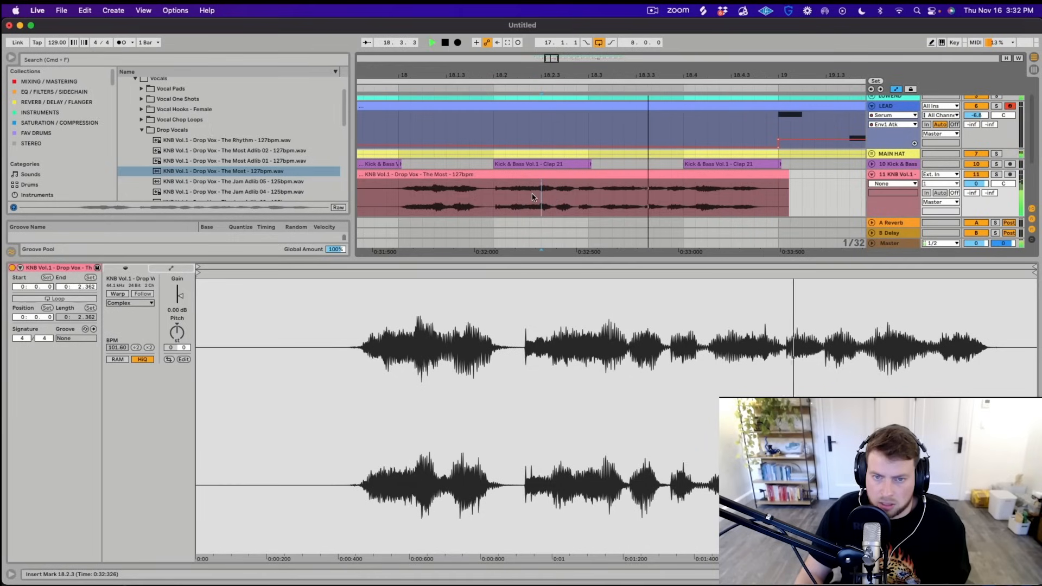
click(495, 198)
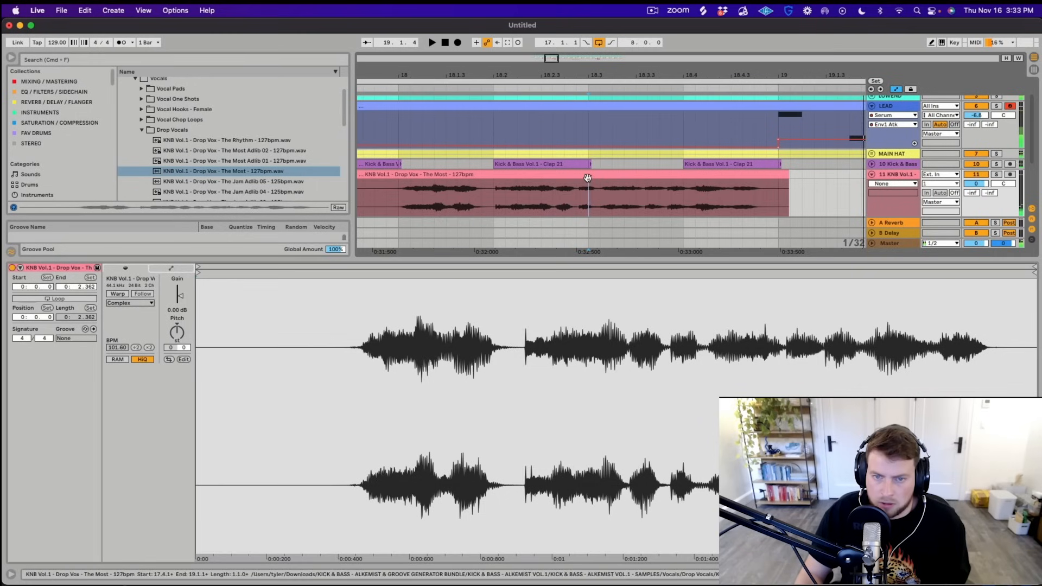
Split the vocal clip just after 18.2.2 and move its second part slightly earlier to start at 18.2.2
click(529, 205)
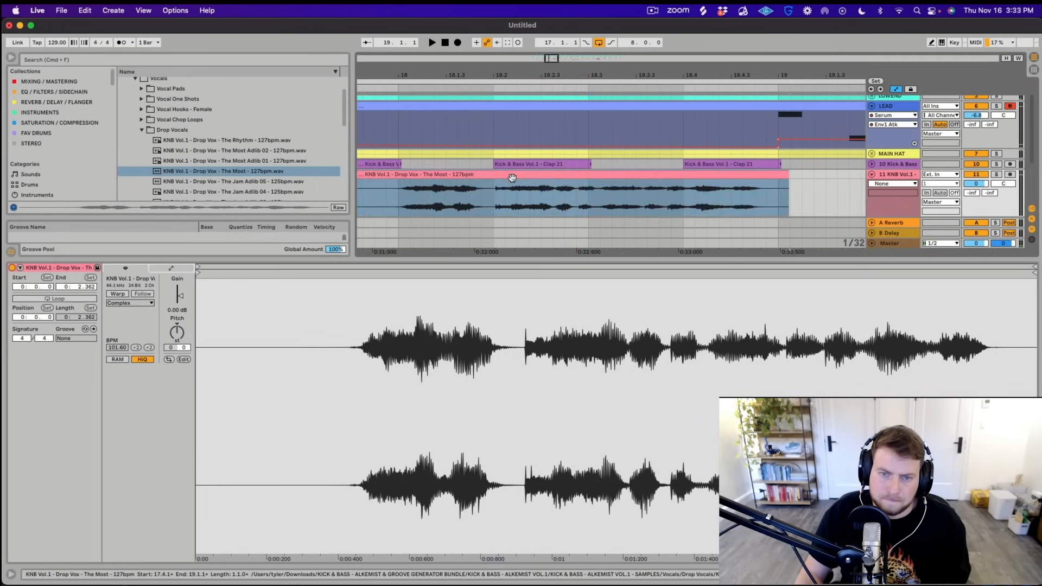
click(569, 190)
key(space)
key(space)
key(super+e)
drag(609, 174, 521, 187)
key(space)
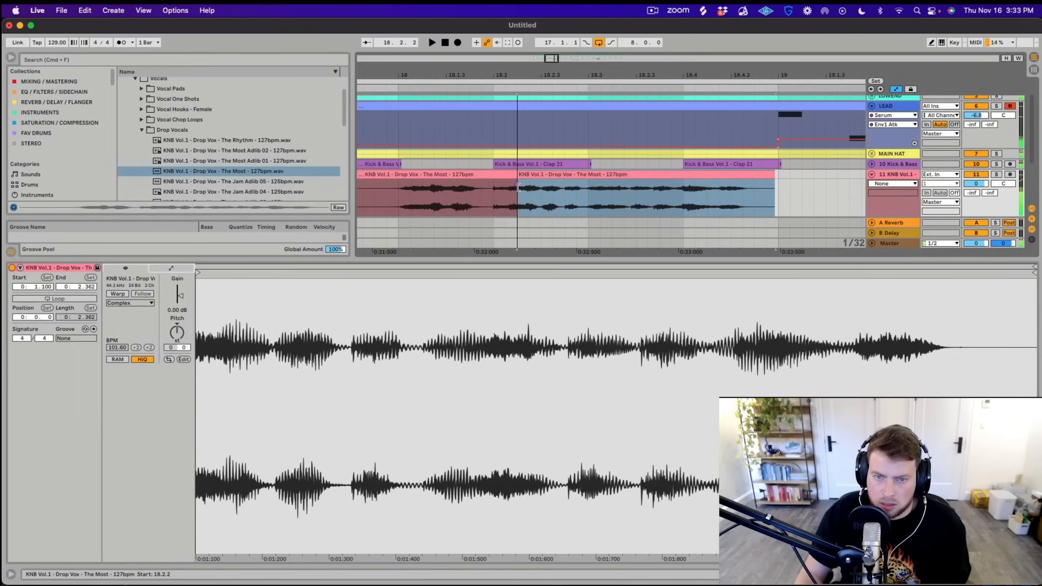
Move the boundary between the two vocal parts to 18.2.3 and audition the transition from 18.1.3 and 18.1.1
click(459, 199)
key(space)
key(space)
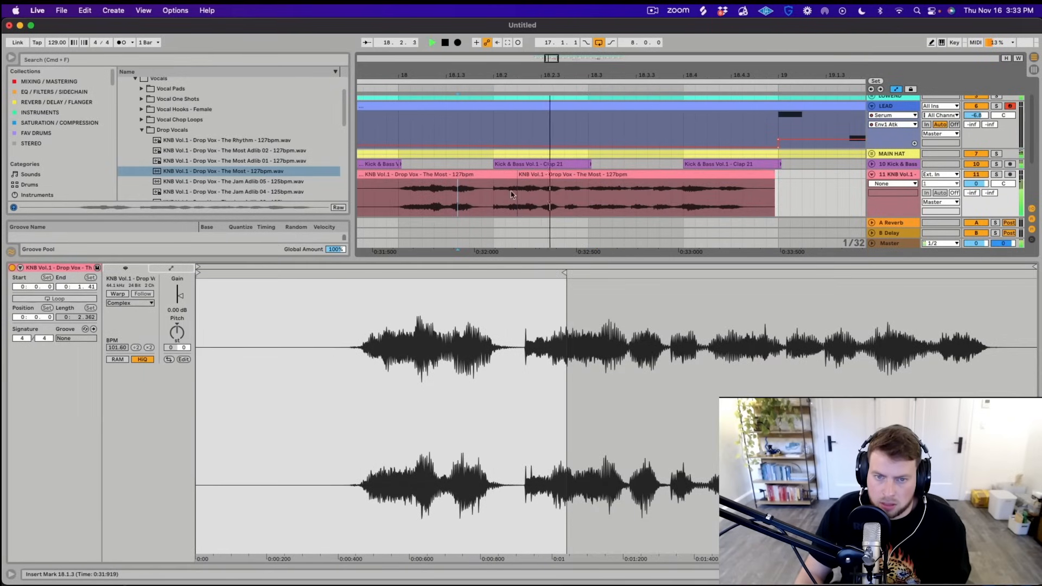
drag(512, 174, 541, 174)
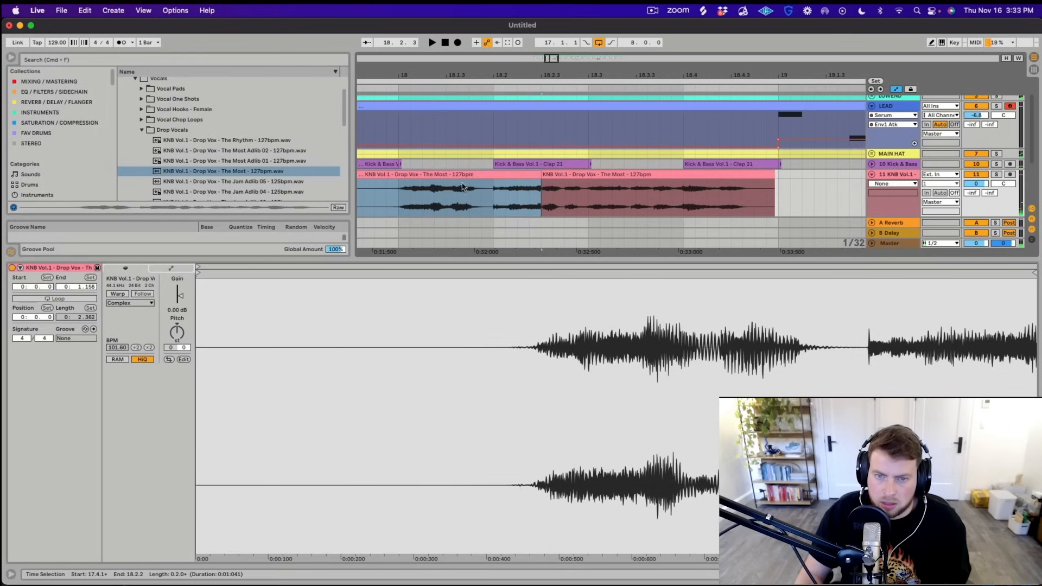
click(398, 195)
key(space)
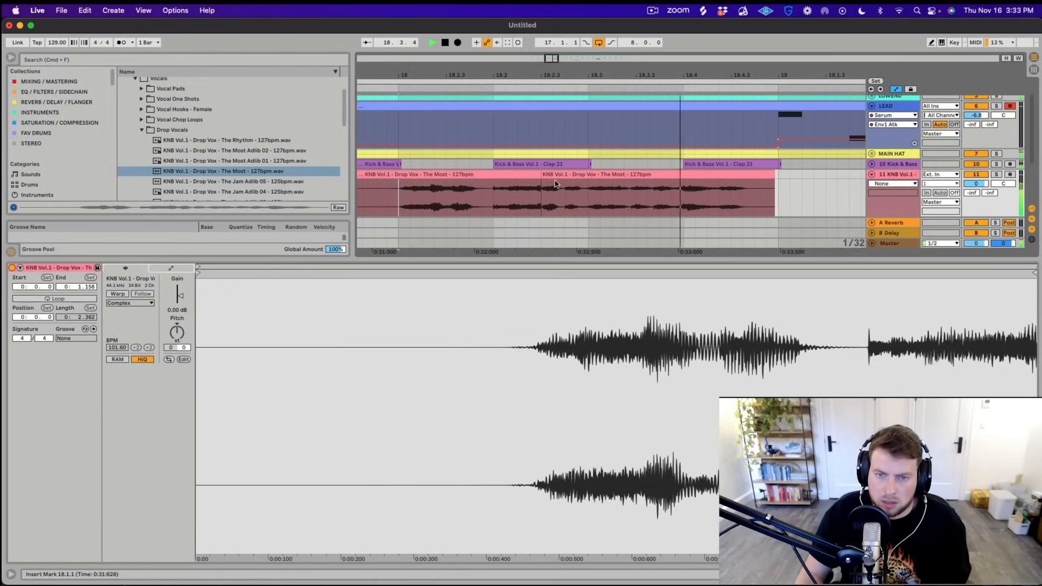
key(space)
mouse_move(542, 177)
mouse_down()
mouse_move(563, 177)
mouse_move(541, 182)
mouse_up()
key(space)
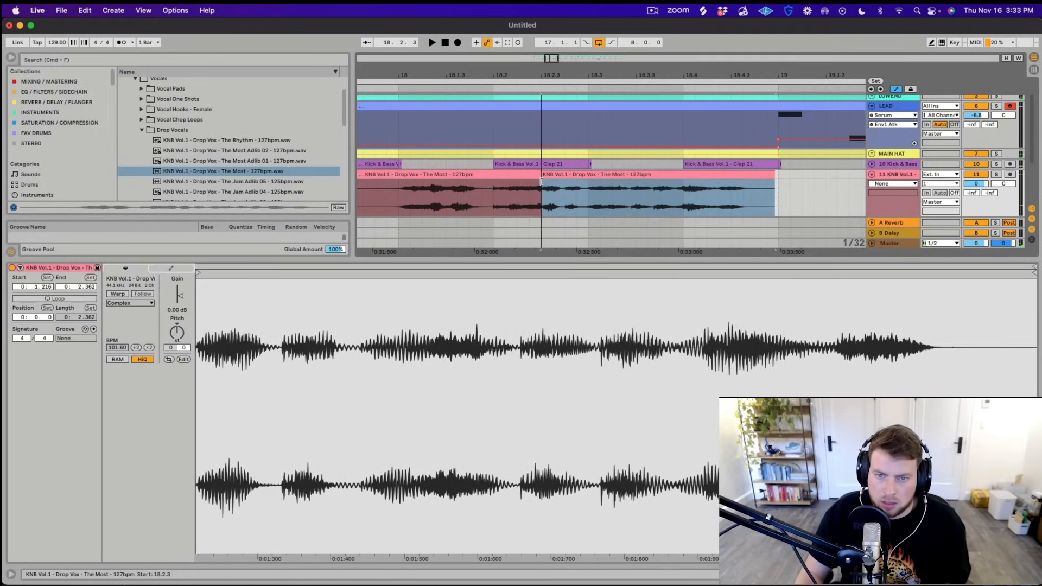
Audition the edited vocal from 18.2.1, 18.2.3 and 18.3.1, and in the context of the loop from 16.3.3
click(495, 202)
key(space)
click(542, 195)
key(space)
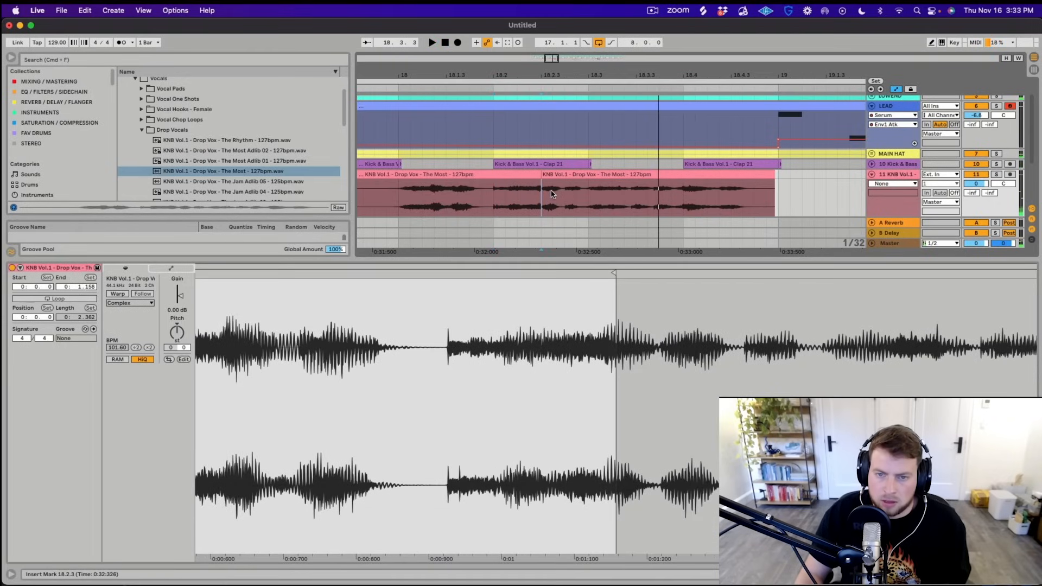
click(588, 189)
key(space)
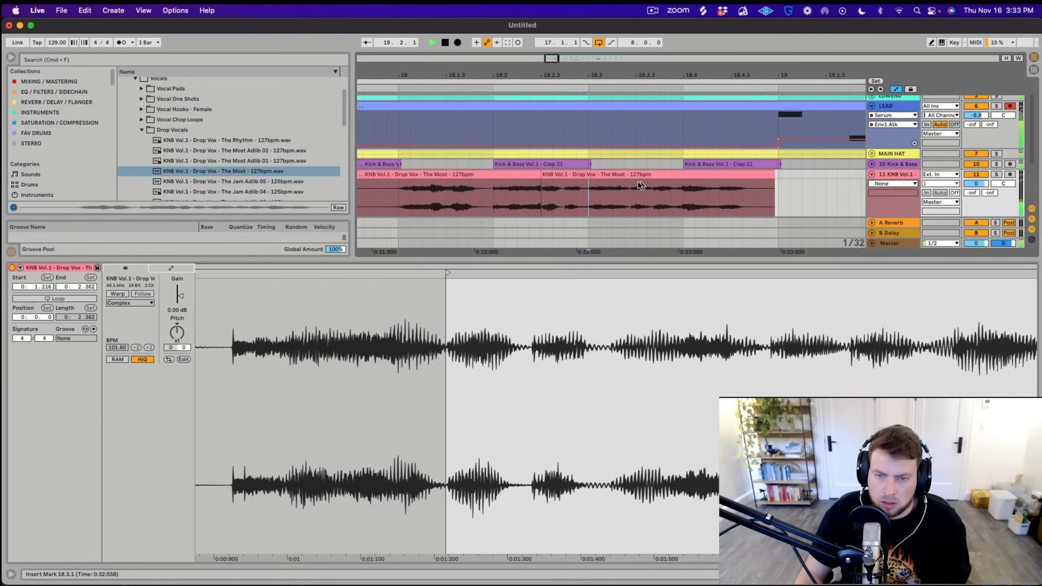
drag(605, 71, 614, 52)
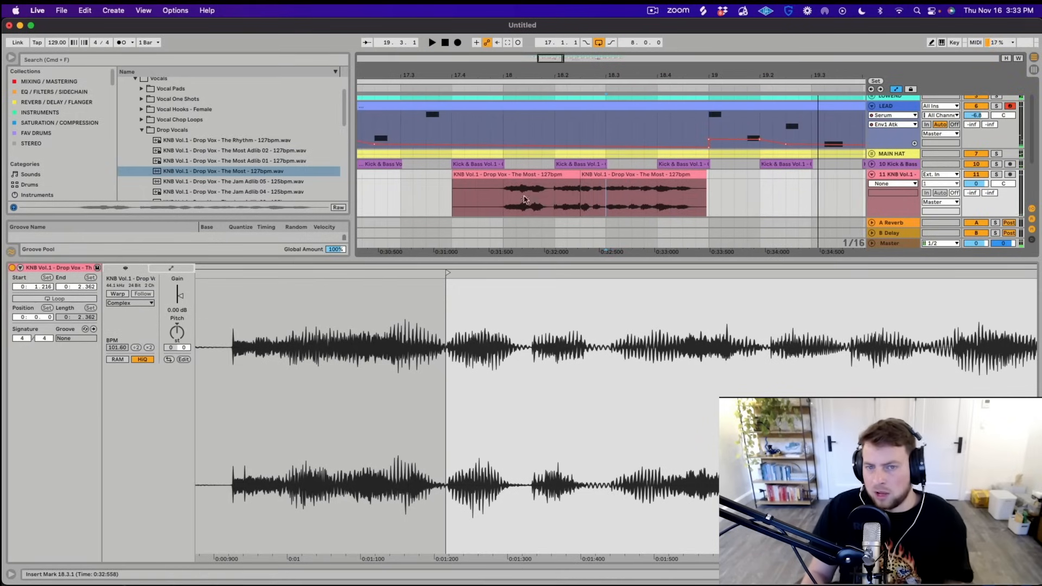
click(503, 196)
drag(538, 72, 583, 46)
click(460, 198)
key(space)
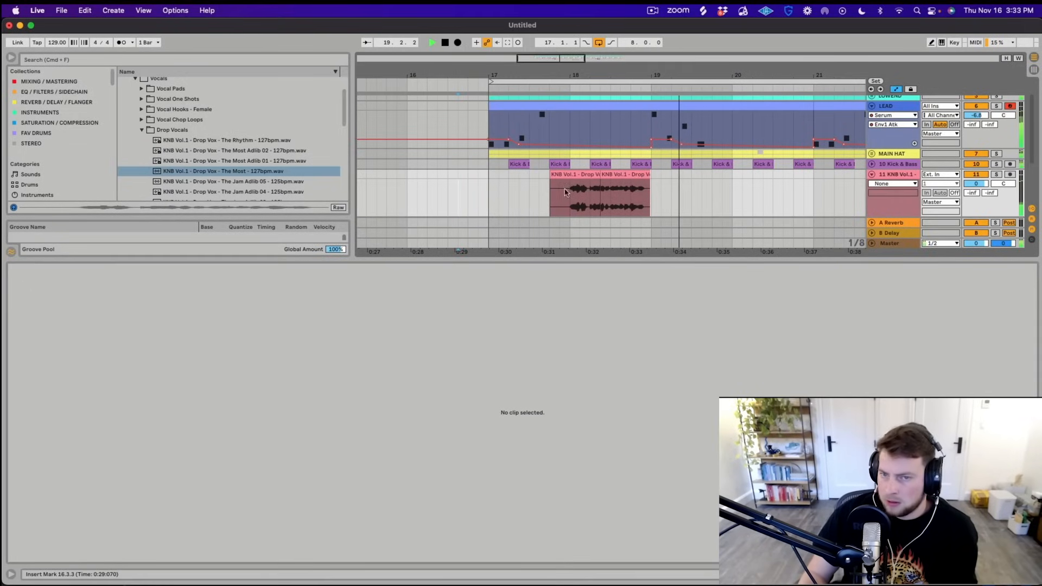
Duplicate the vocal track's 17.1.1 to 21.1.1 range so that the vocal repeats in the following four bars
click(580, 179)
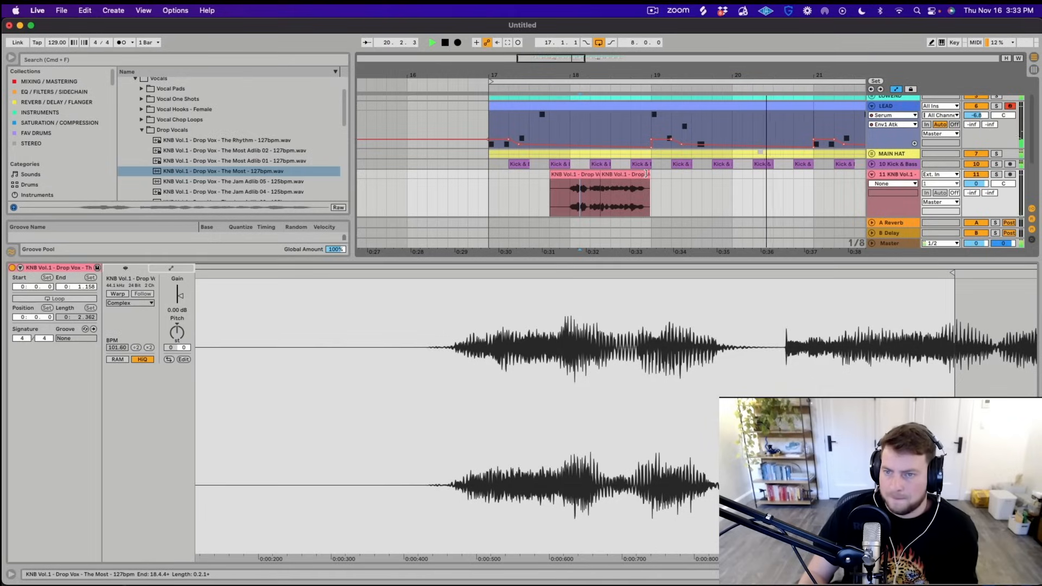
drag(808, 178, 489, 179)
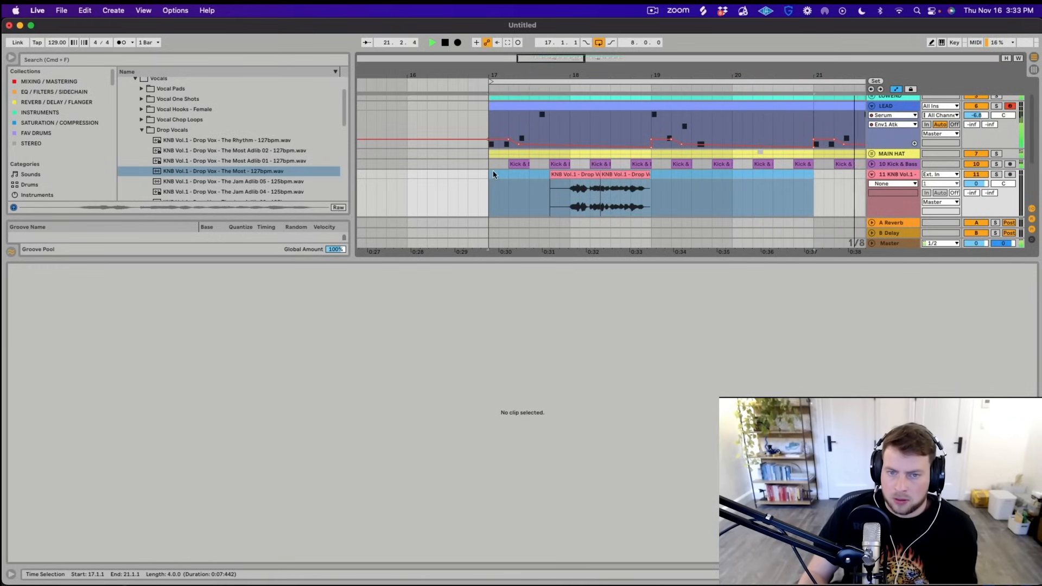
key(super+d)
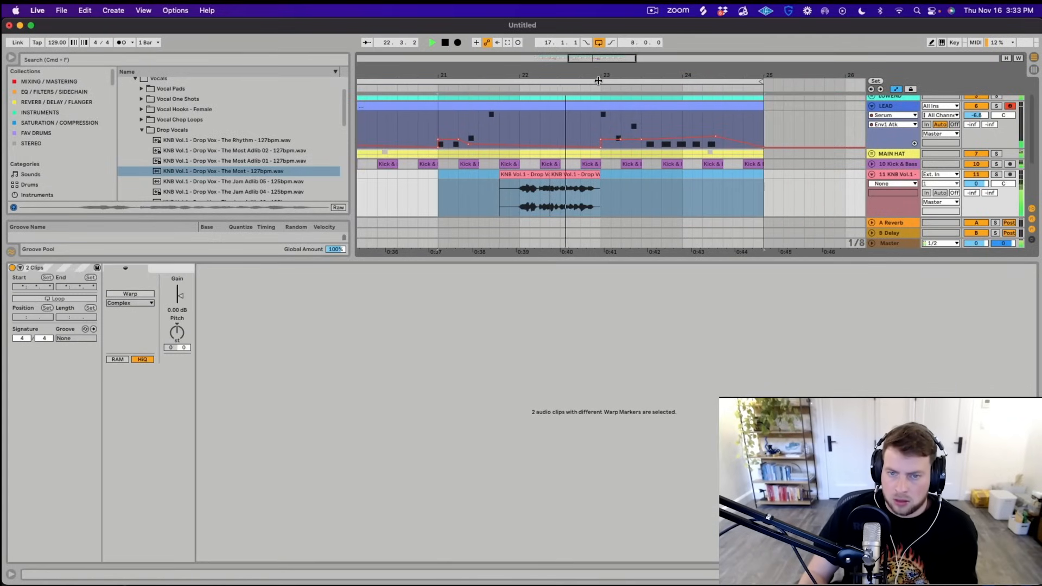
key(space)
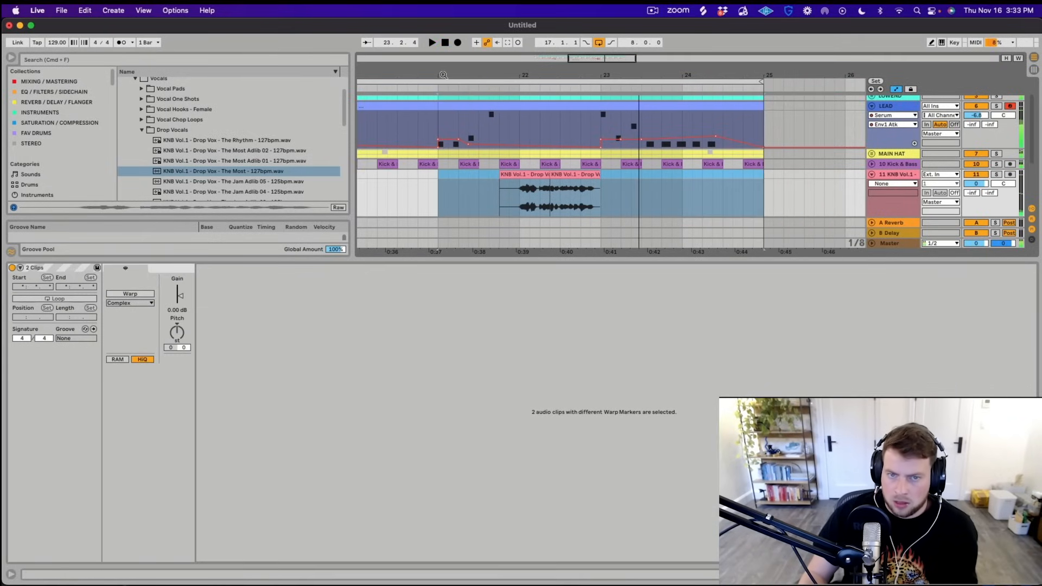
Hide the automation lanes and fade the first vocal part out into the cut at 18.2.3
scroll(498, 138, left, 10)
drag(626, 65, 628, 161)
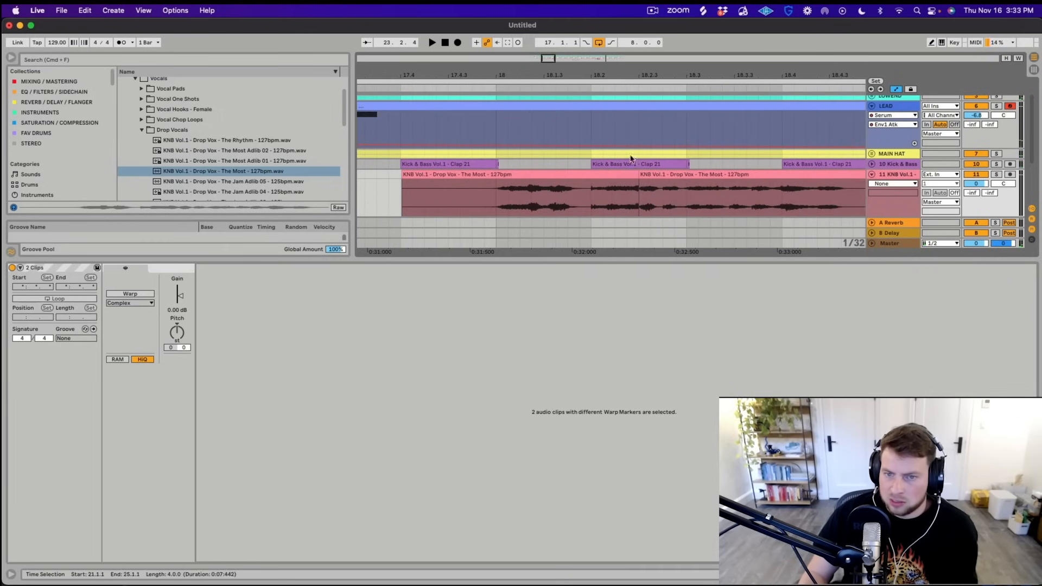
click(627, 201)
drag(643, 76, 619, 157)
click(615, 186)
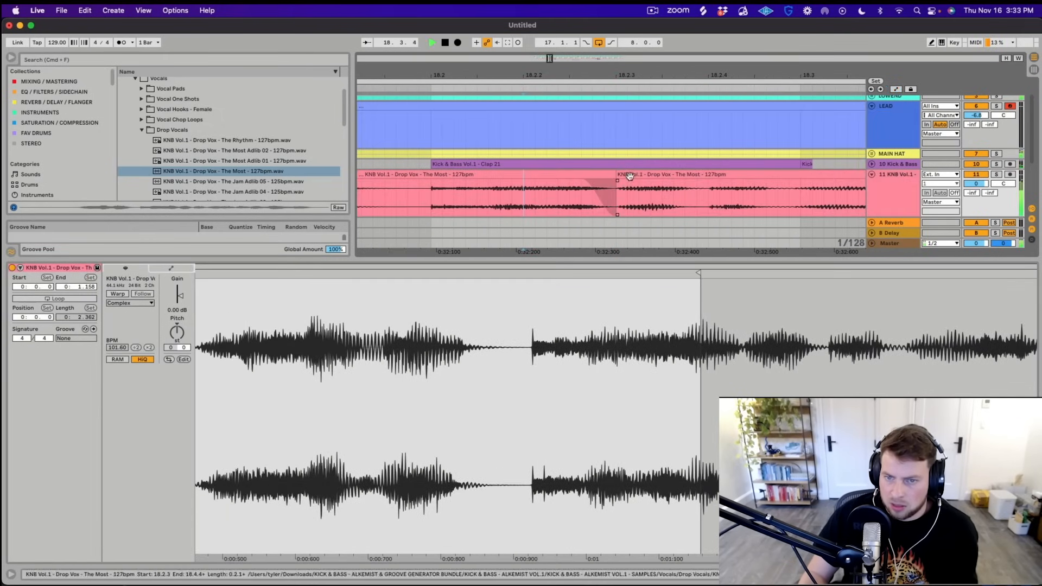
click(624, 177)
Consolidate the second vocal part from 18.2.3 to 19.1.1 and add a warp marker at 1.3 in the new clip
drag(643, 72, 547, 22)
drag(719, 184, 606, 182)
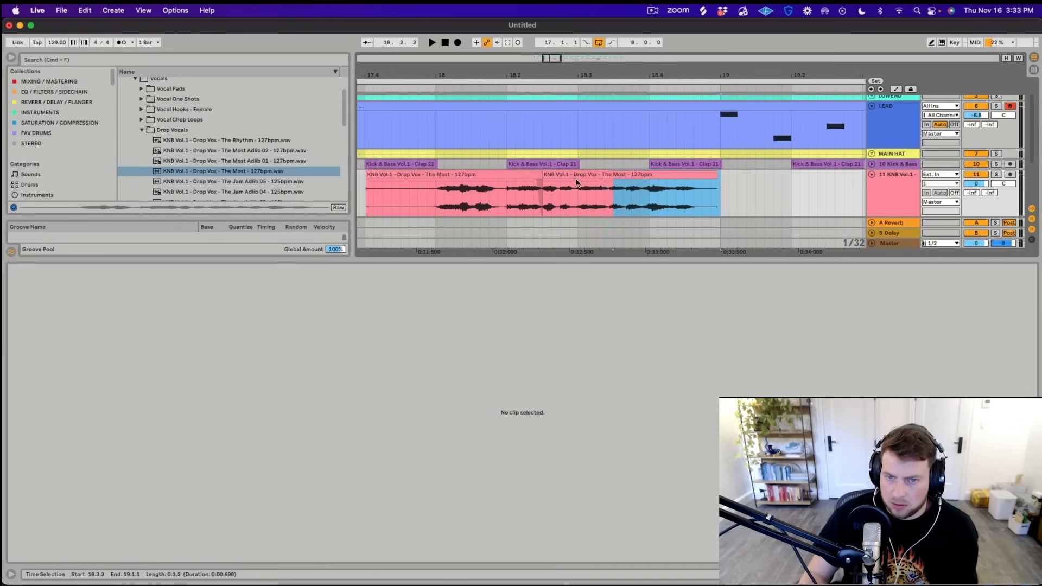
key(super+j)
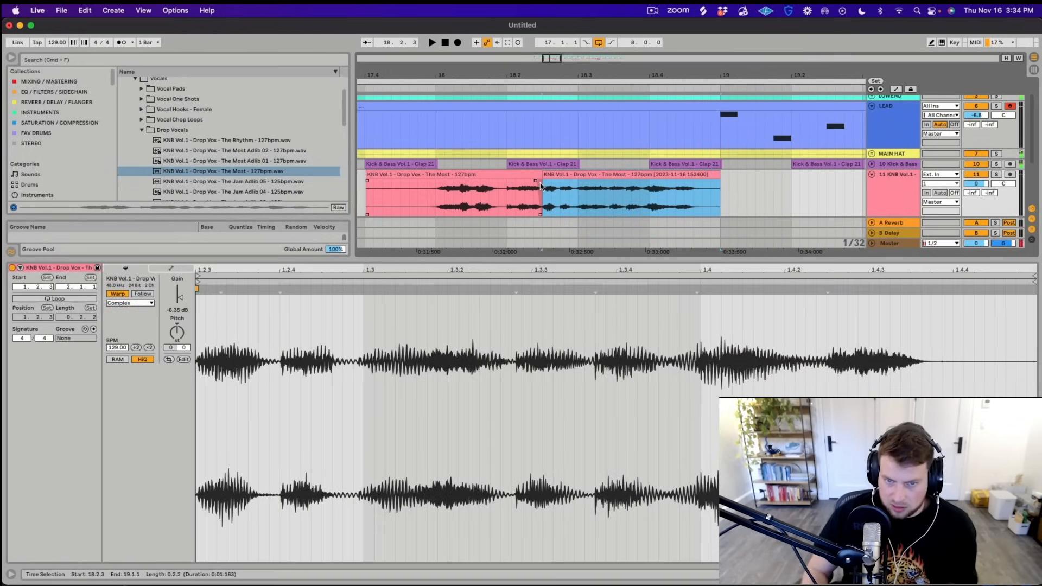
double_click(364, 289)
Try to warp the second part's opening marker earlier to just before 1.2.2, auditioning the stretched audio
mouse_move(204, 290)
mouse_down()
mouse_move(313, 293)
mouse_move(188, 294)
mouse_move(318, 316)
mouse_move(287, 312)
mouse_up()
key(space)
key(space)
key(space)
key(space)
key(space)
key(space)
key(space)
key(space)
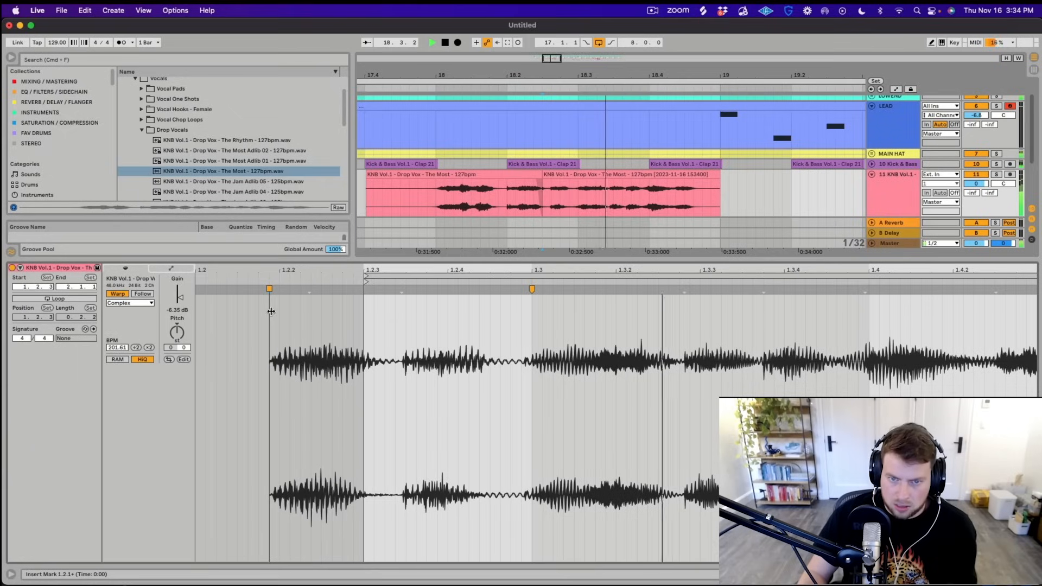
Audition the join between the two vocal parts from 18.1.1 while adjusting the first part's fade-out
click(435, 196)
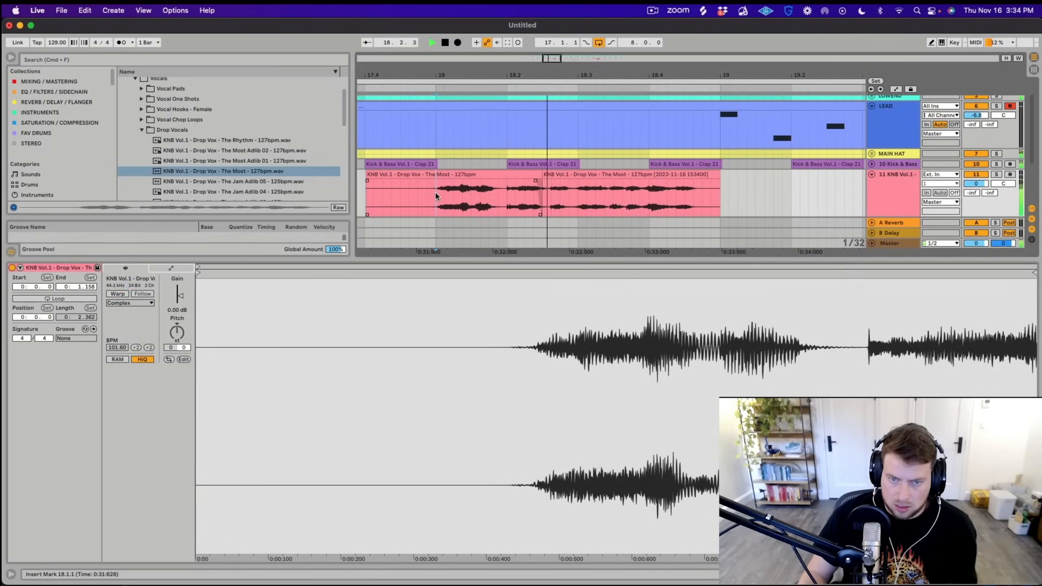
key(space)
key(space)
drag(537, 181, 546, 181)
key(space)
key(space)
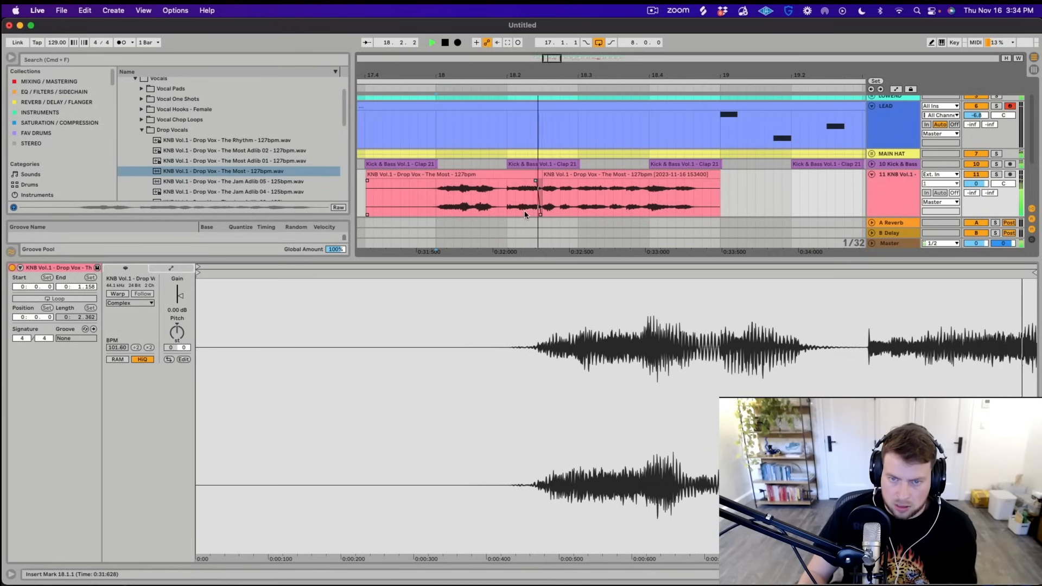
key(space)
key(space)
Extend the first vocal part to just past 18.2.4, trim the second part's start to 18.3.1, and audition both
drag(535, 181, 569, 182)
key(space)
key(space)
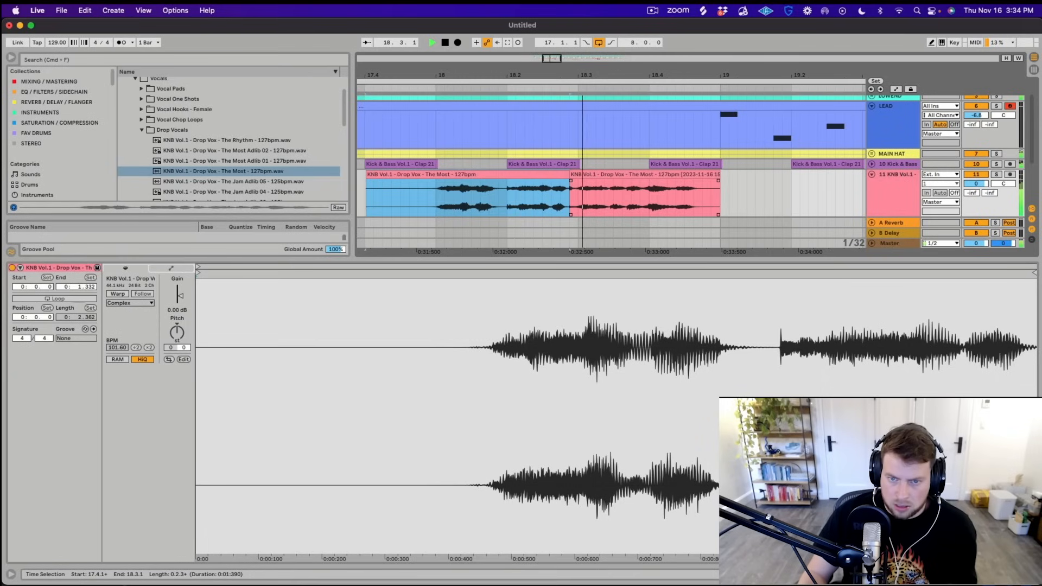
drag(570, 179, 578, 175)
key(space)
key(space)
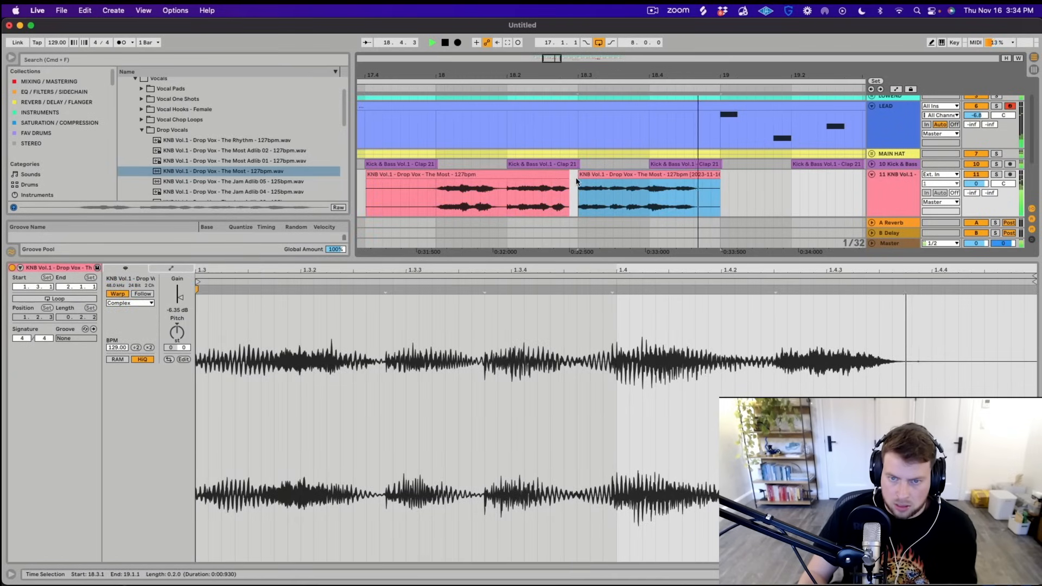
click(579, 191)
key(space)
key(space)
Stretch the second part's ending by moving a warp marker from its final syllable to 1.4.4, and audition the result
drag(644, 269, 644, 239)
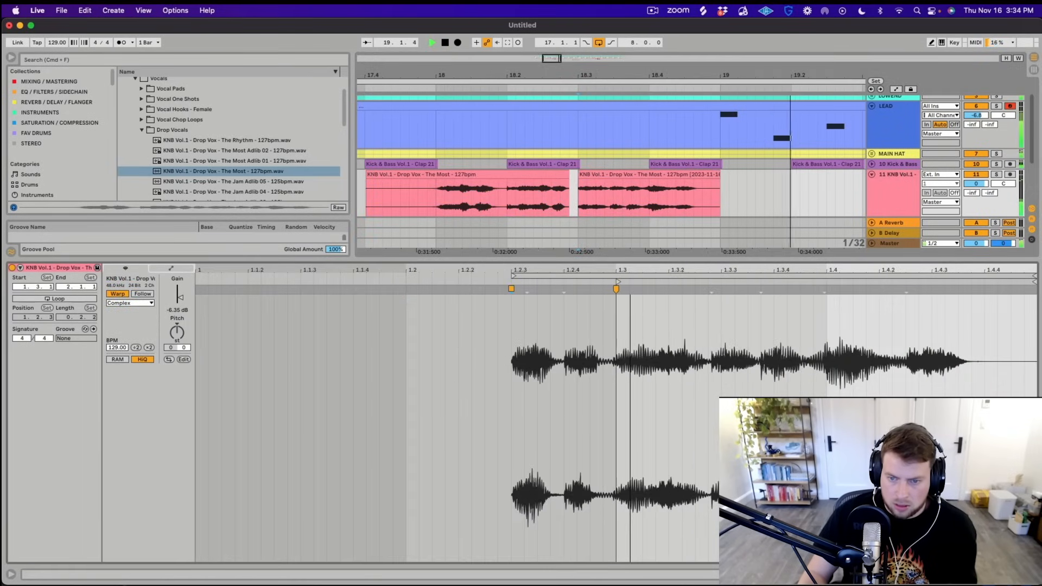
key(space)
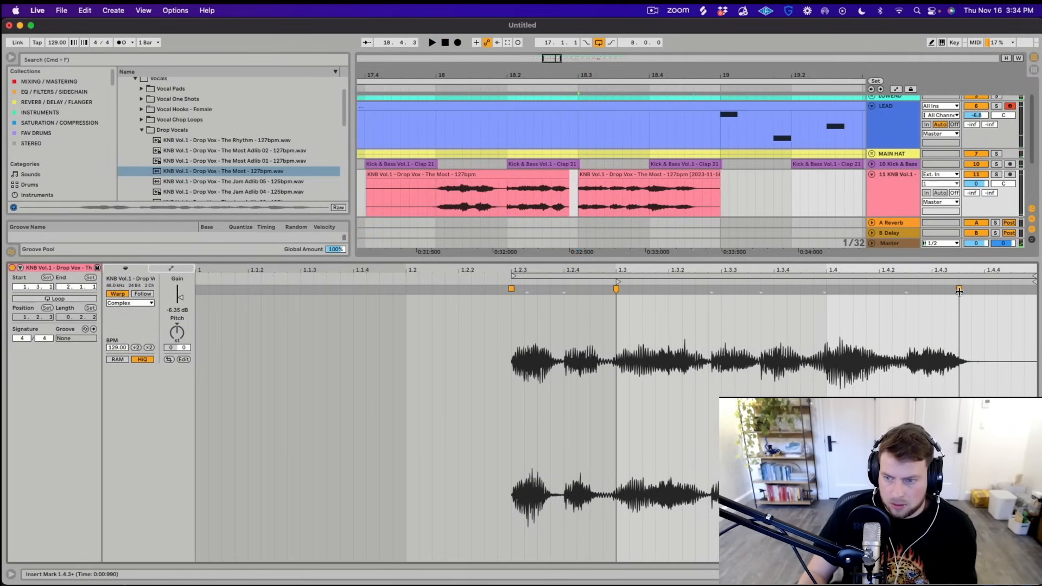
drag(959, 291, 1013, 293)
key(space)
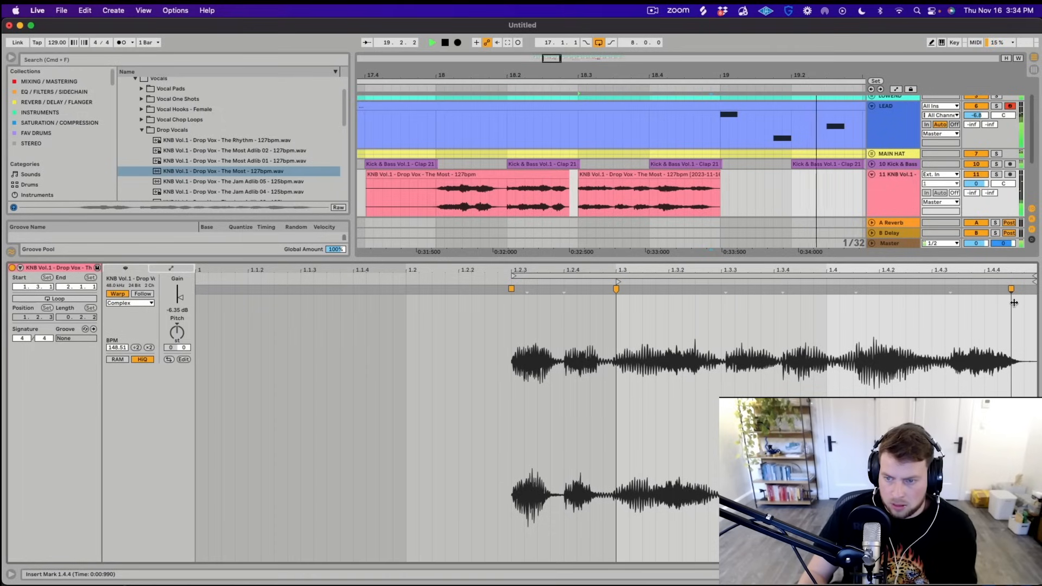
Audition from 17.4.4 and extend the first vocal part's end to meet the second part at 18.3.1
click(429, 196)
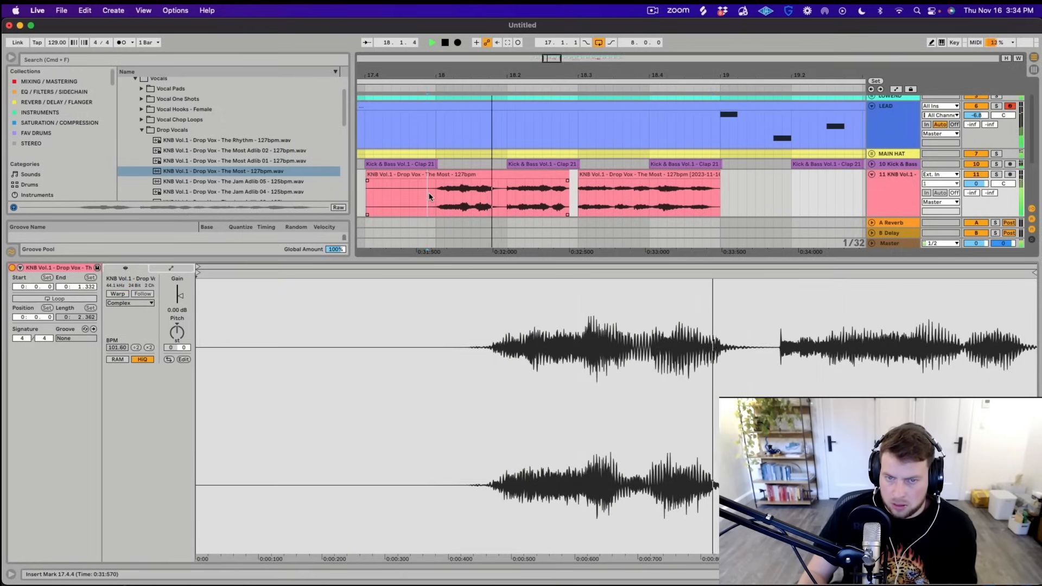
key(space)
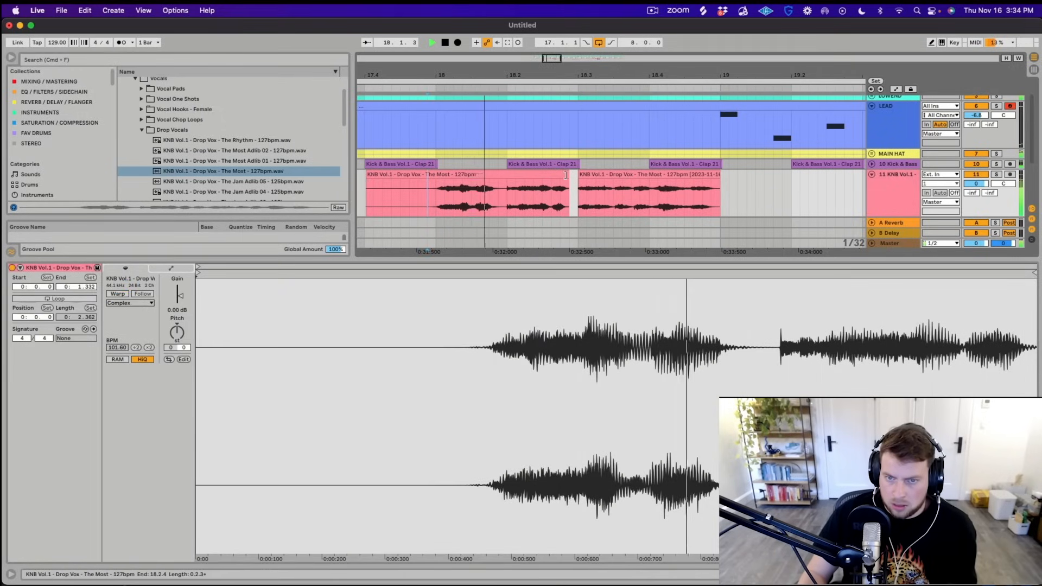
drag(565, 186, 576, 178)
click(570, 198)
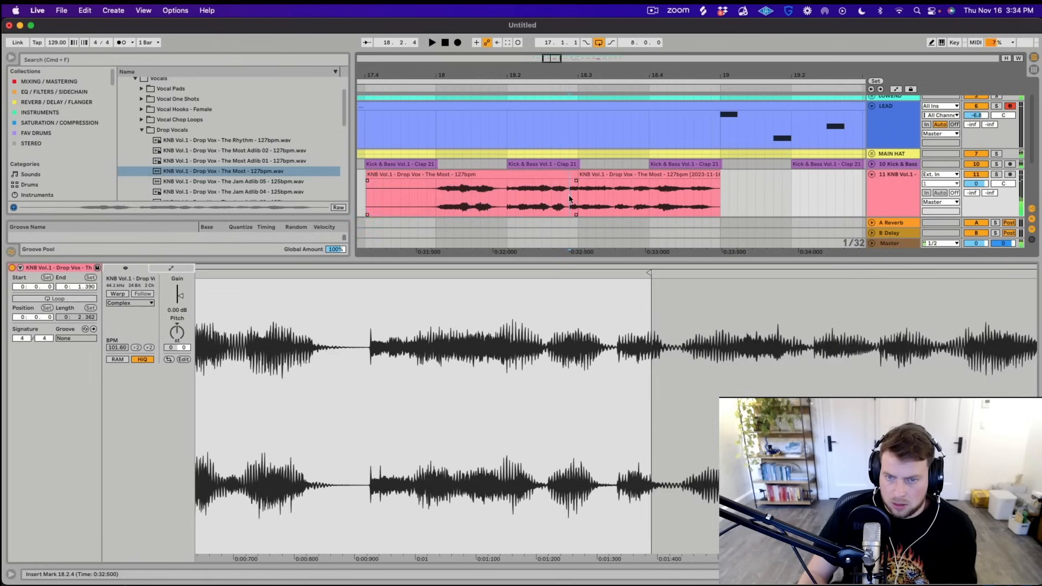
Solo the vocal track, audition the join, and extend the second vocal part's start back to 18.2.3
click(998, 175)
key(space)
key(space)
key(space)
key(space)
key(space)
drag(576, 179, 542, 180)
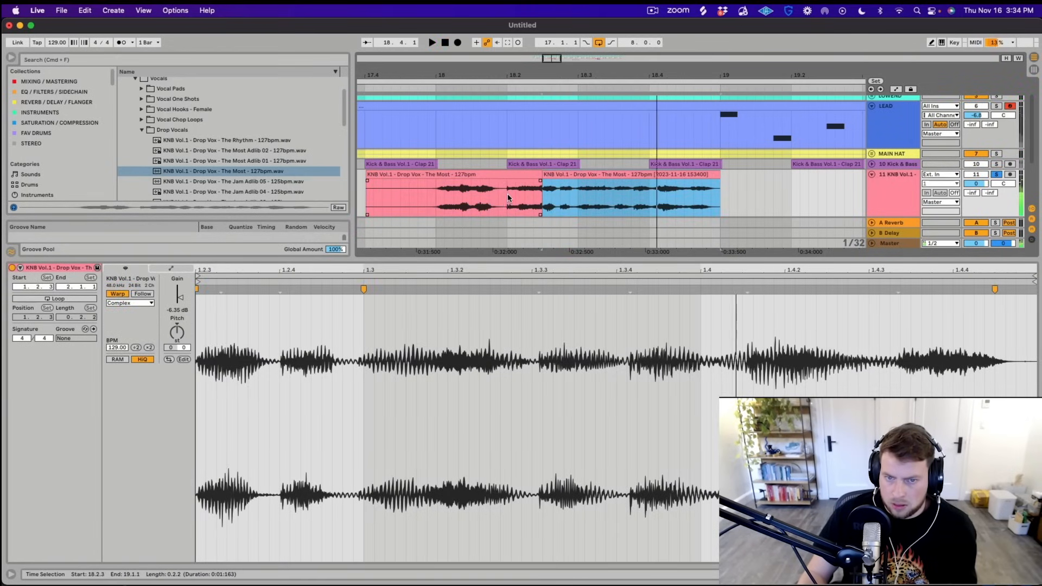
Audition the soloed vocal join from 18.2.1 and again from 18.1.1
click(509, 198)
click(543, 187)
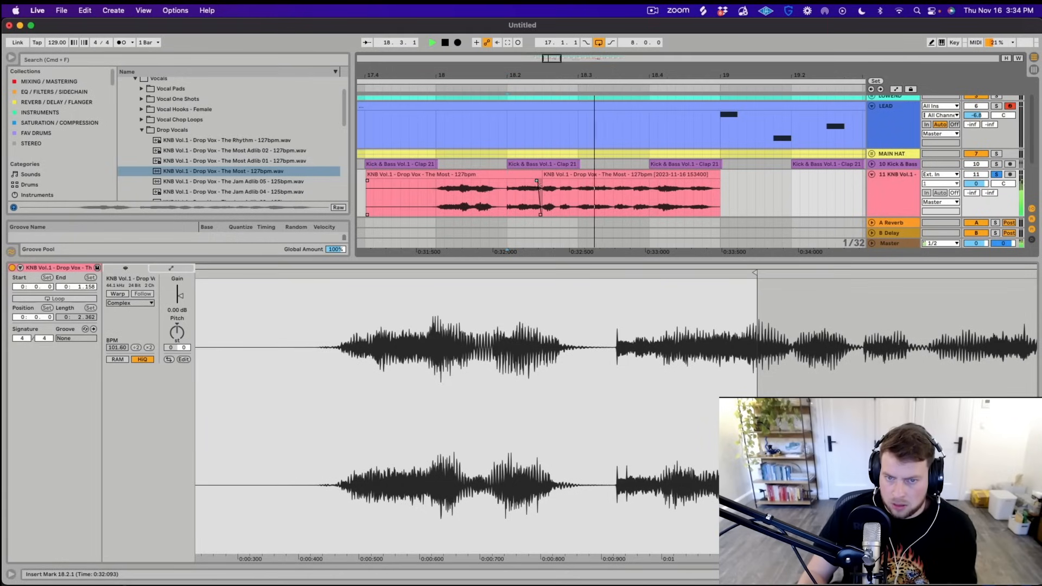
click(449, 197)
key(space)
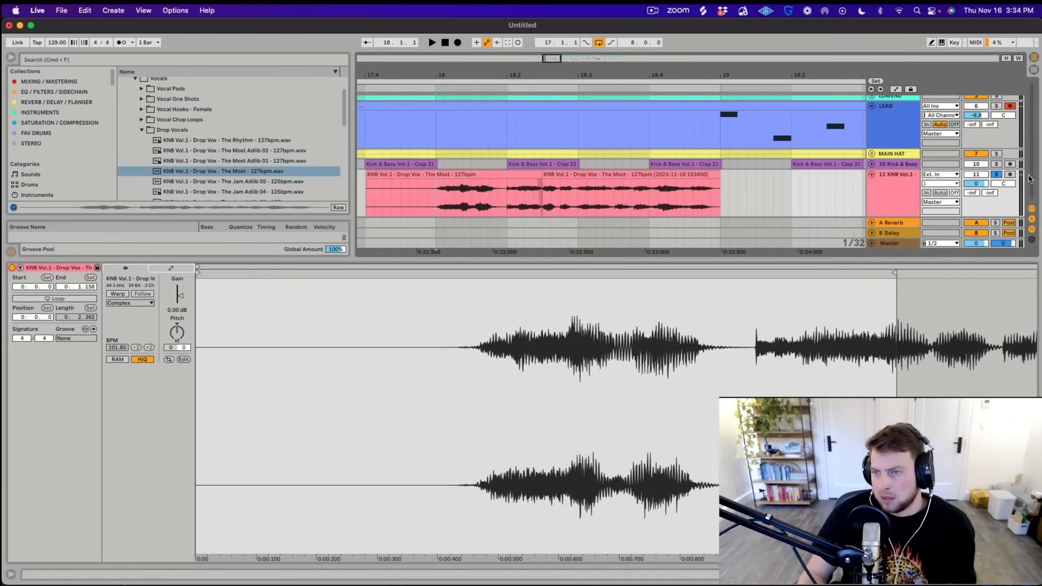
Unsolo the vocal track, trim the second part's start to just past 18.2.4, and audition from 18.1.1
click(996, 174)
drag(548, 58, 547, 32)
key(space)
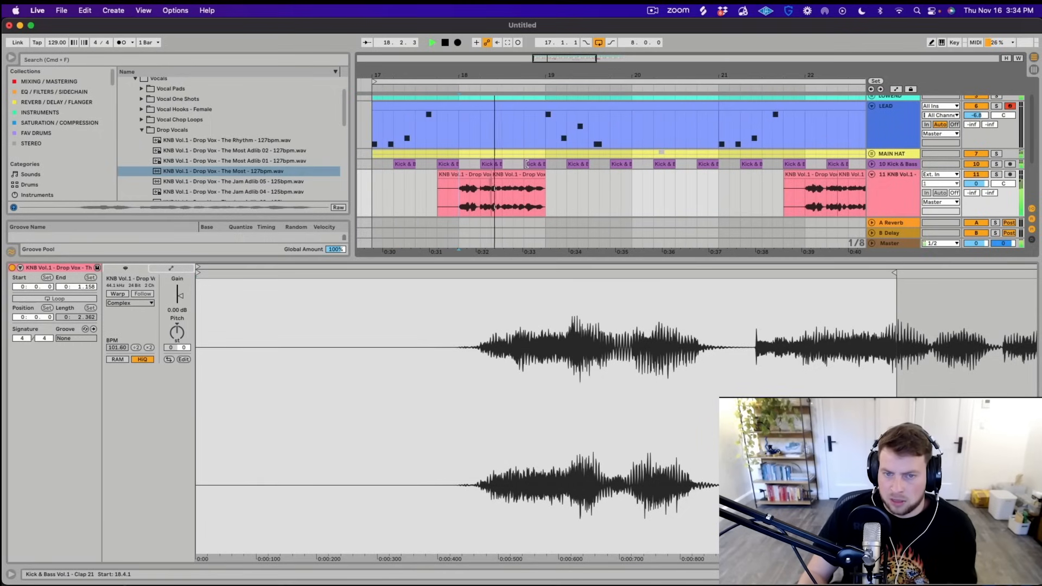
click(496, 175)
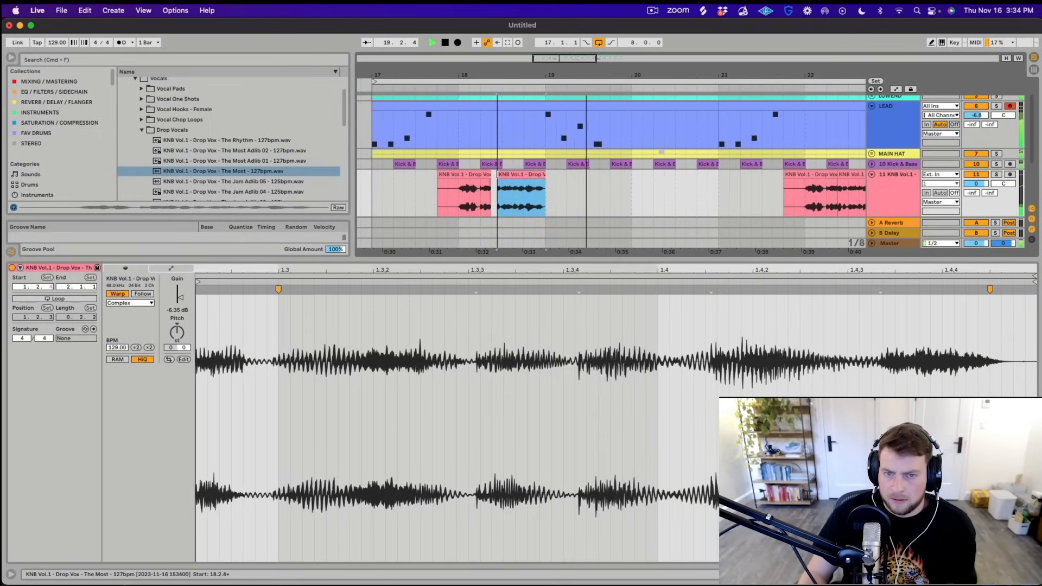
click(456, 191)
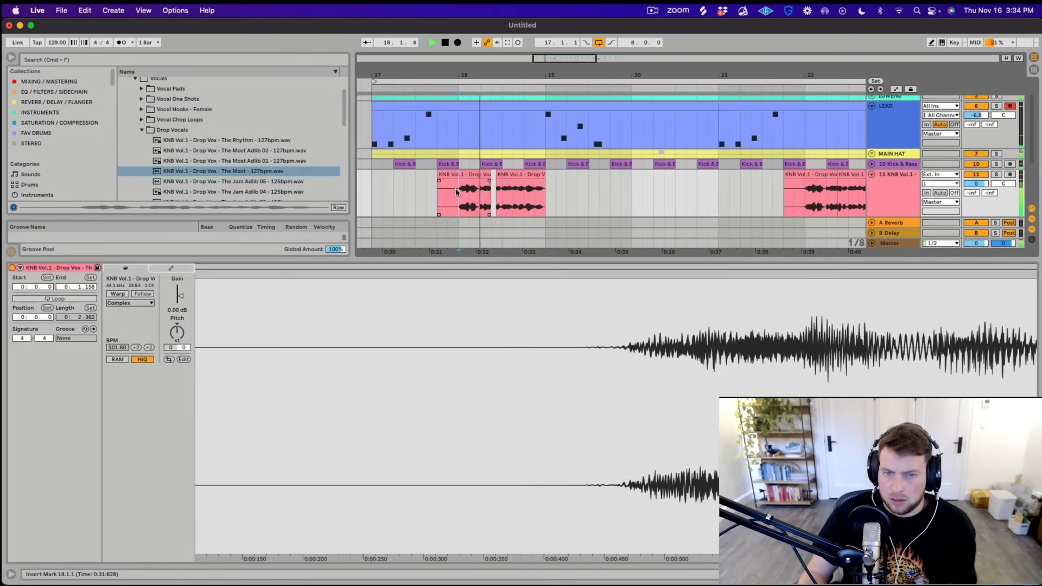
key(space)
Place a fresh copy of the drop vocal The Most - 127bpm on the vocal track at 19.2.1 and audition it
click(242, 171)
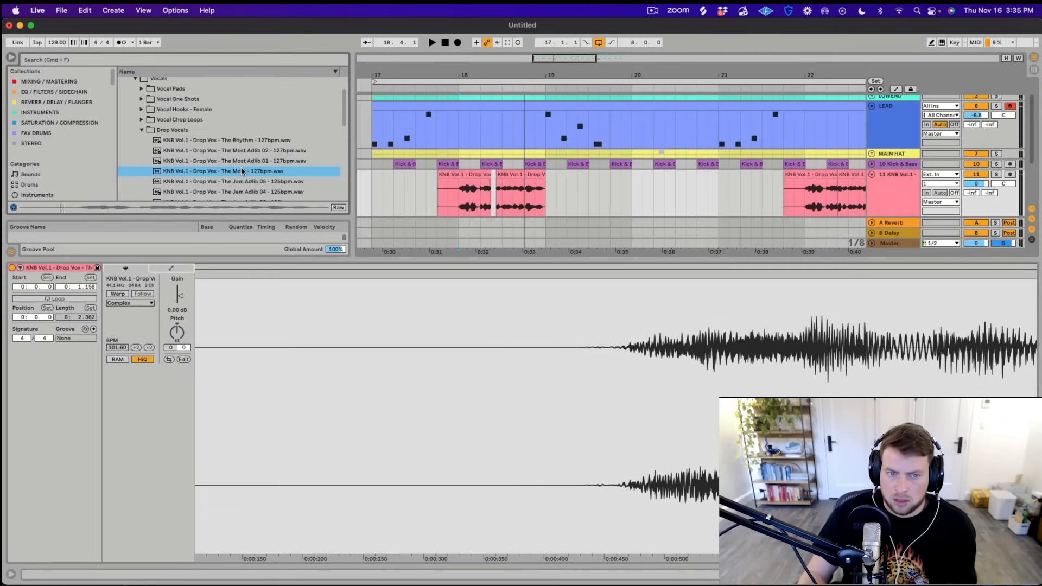
drag(242, 171, 574, 200)
key(space)
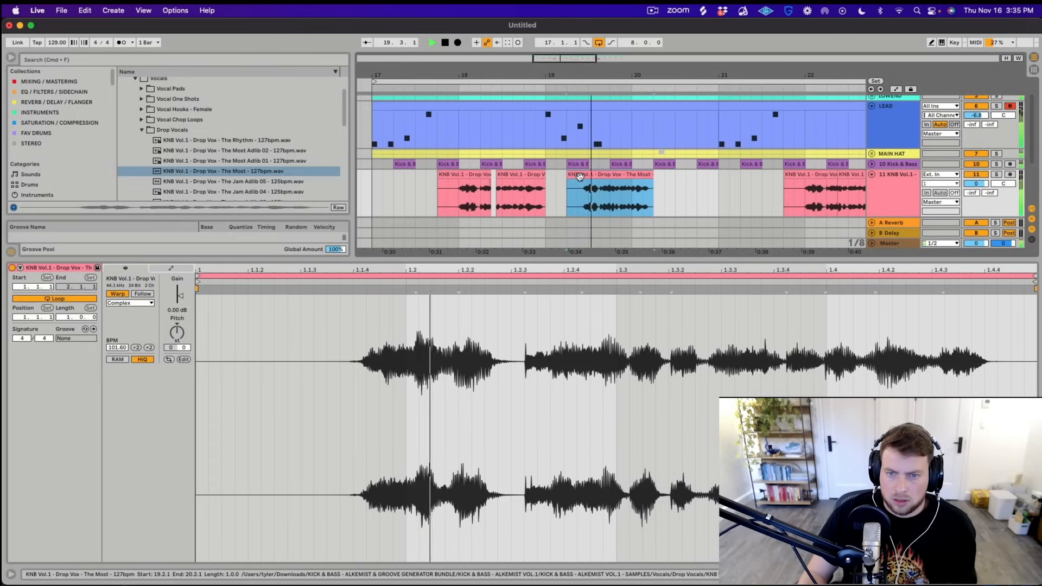
click(149, 351)
key(space)
Turn off warping for the new vocal clip and audition it from 19.2.1
click(124, 293)
key(space)
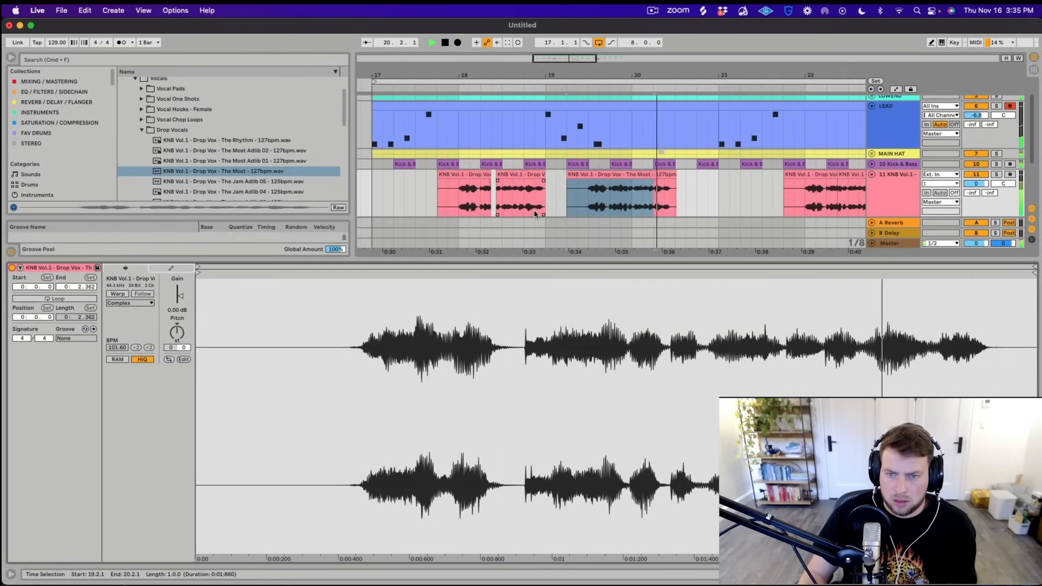
key(space)
key(space)
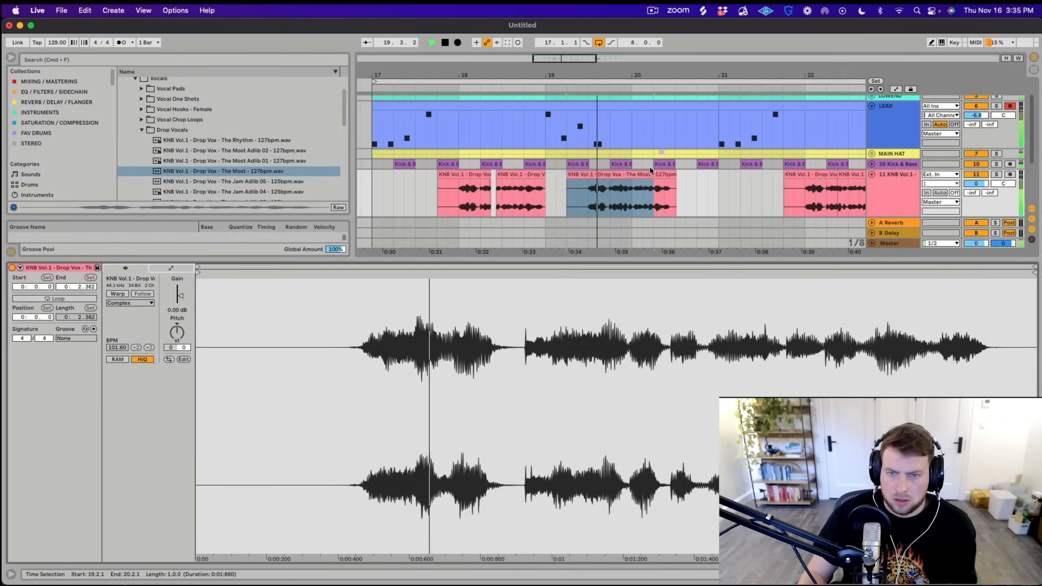
key(space)
Move the new vocal clip to 17.4.1 over the two split parts, extending its end to 19.1.1, and audition it
drag(631, 175, 561, 180)
key(space)
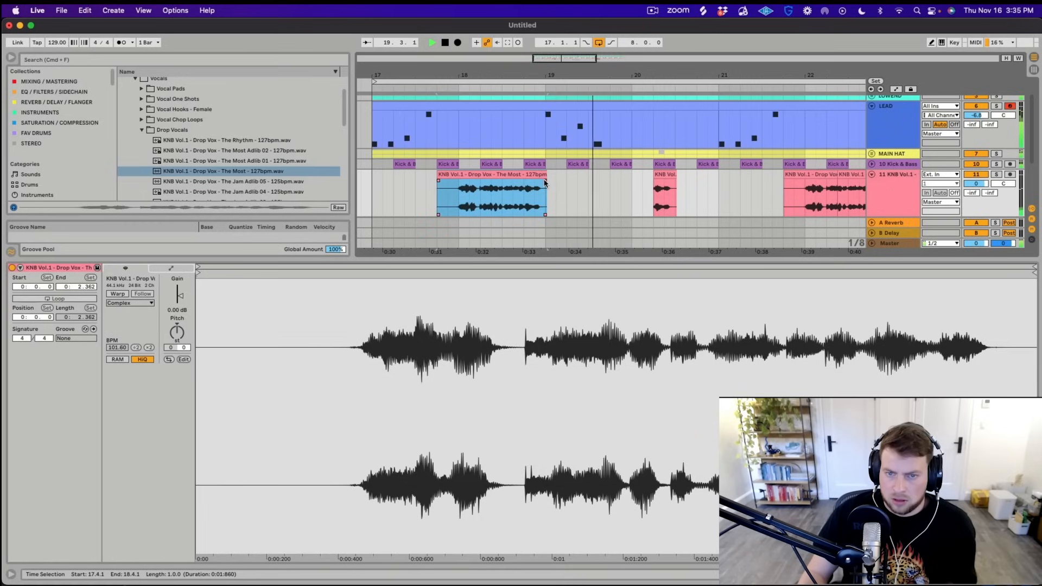
key(space)
click(547, 180)
click(540, 175)
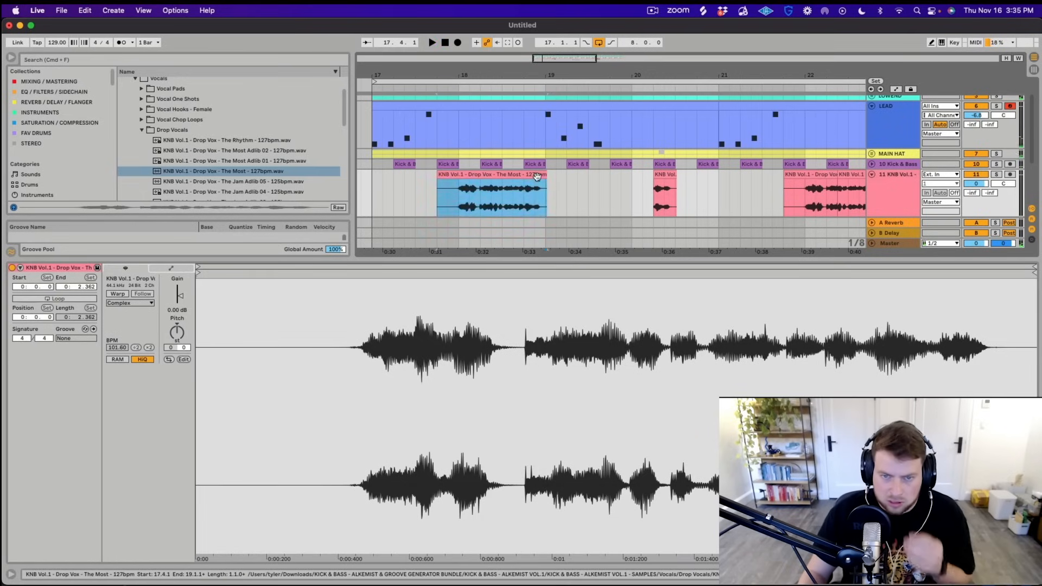
Turn warping on for the vocal clip, set its segment tempo to 127 BPM, and audition it from 17.4.1
click(118, 293)
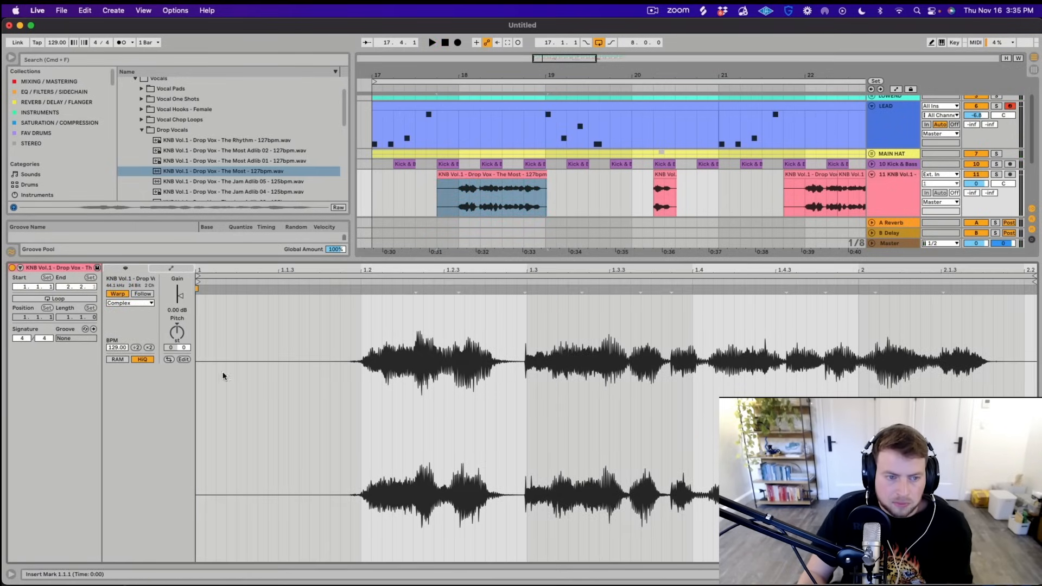
click(117, 347)
text(127)
key(Return)
key(space)
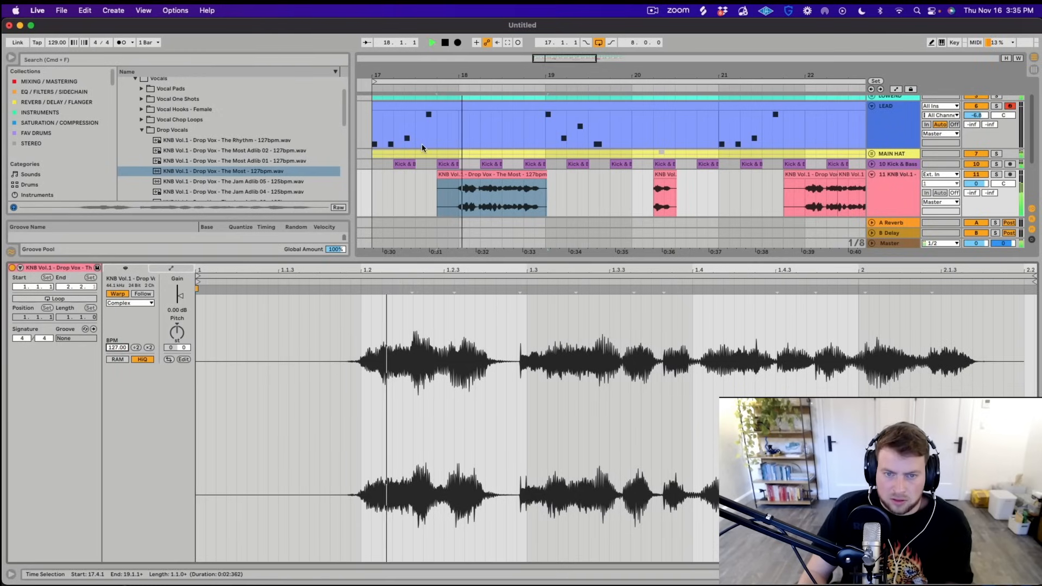
click(447, 175)
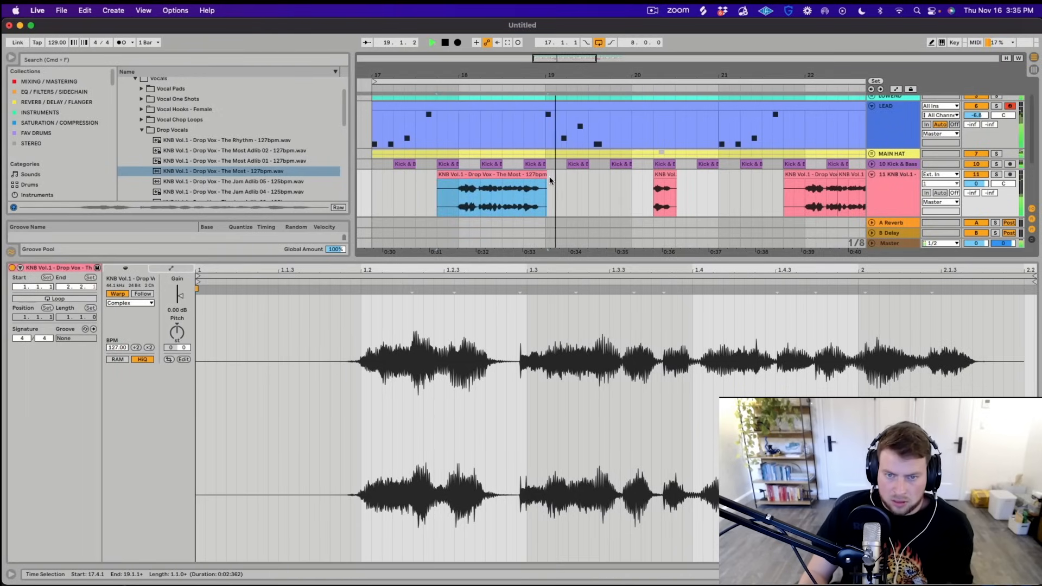
key(space)
click(440, 191)
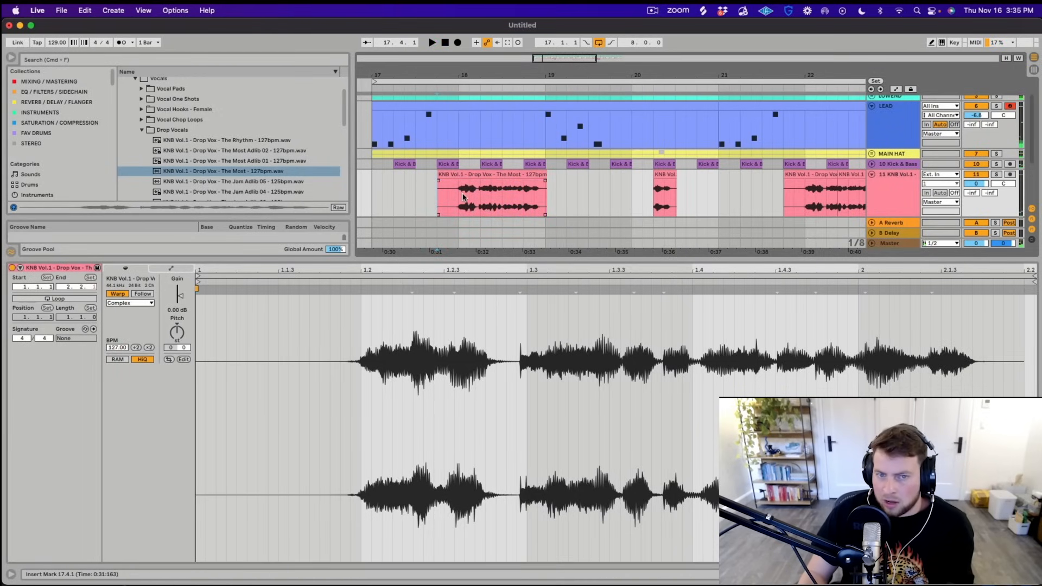
Delete the leftover vocal clips between 20.2.1 and 24.3.1
mouse_move(459, 76)
mouse_down()
mouse_move(460, 131)
mouse_move(462, 92)
mouse_up()
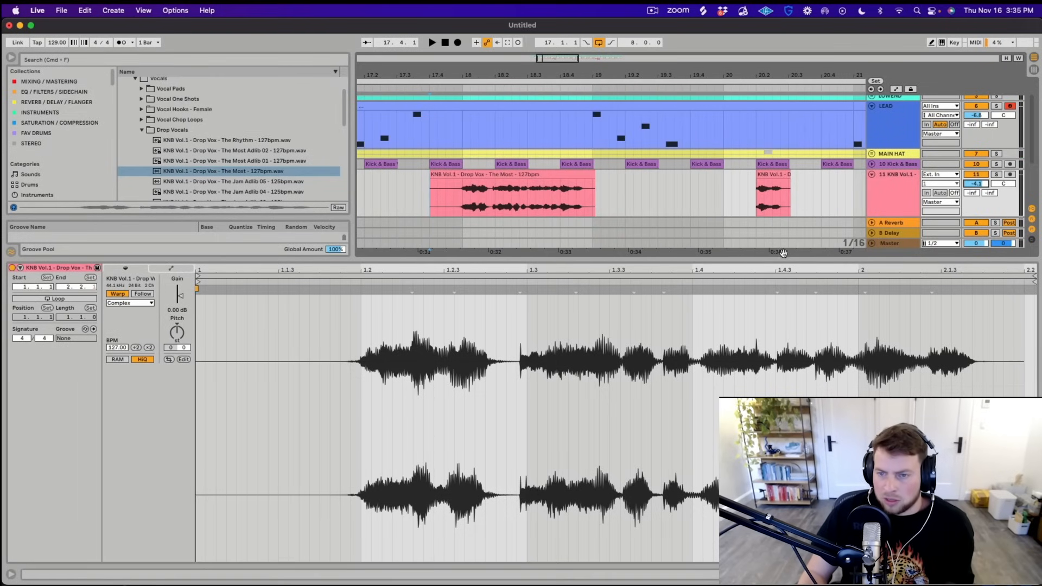
drag(783, 259, 783, 458)
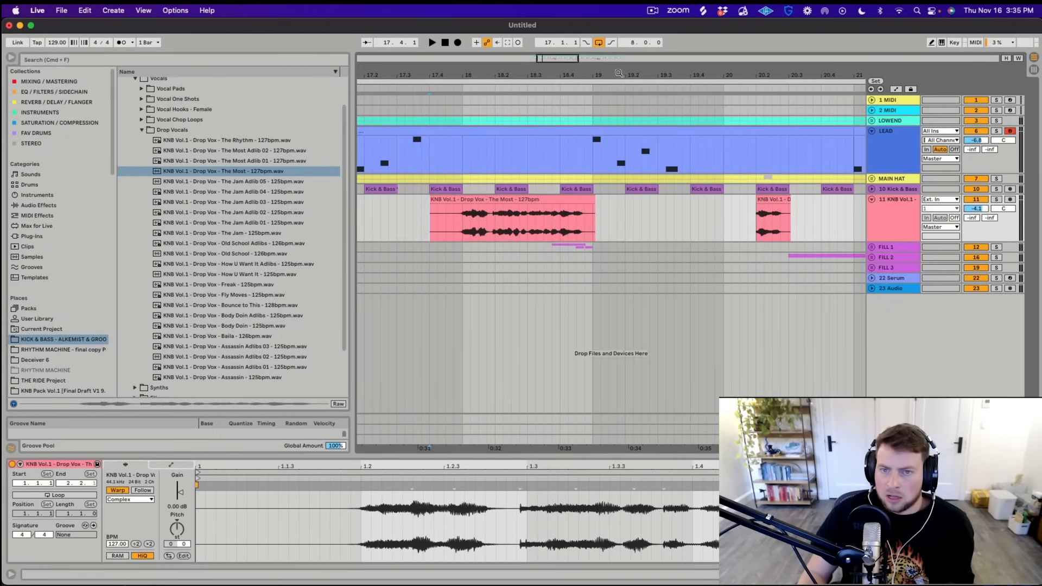
drag(619, 72, 619, 49)
drag(655, 220, 768, 220)
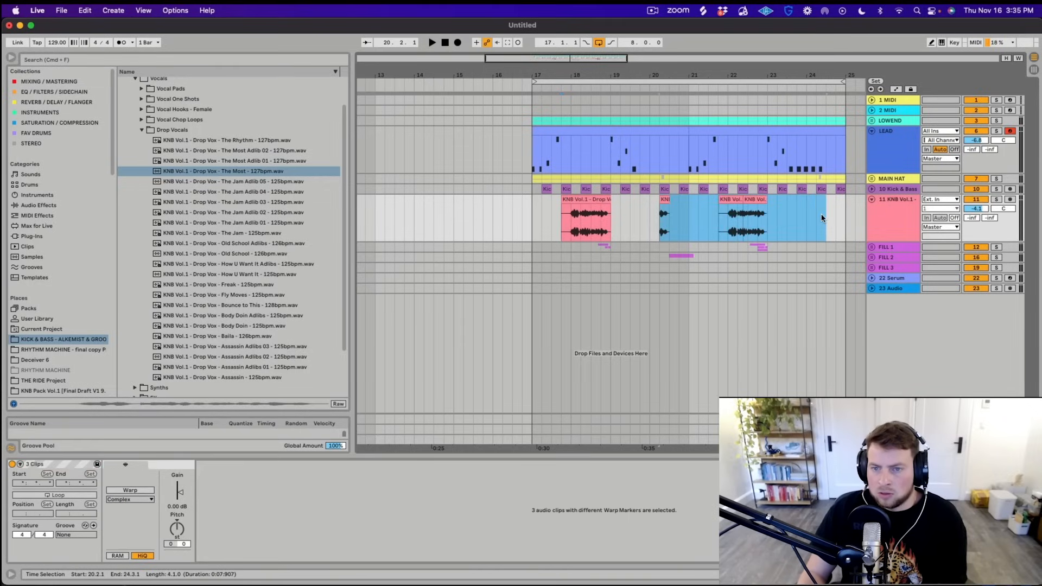
key(BackSpace)
Duplicate the vocal track's two-bar section from 17.1.1 to 19.1.1 three times, filling up to bar 25
click(536, 222)
drag(536, 221, 612, 219)
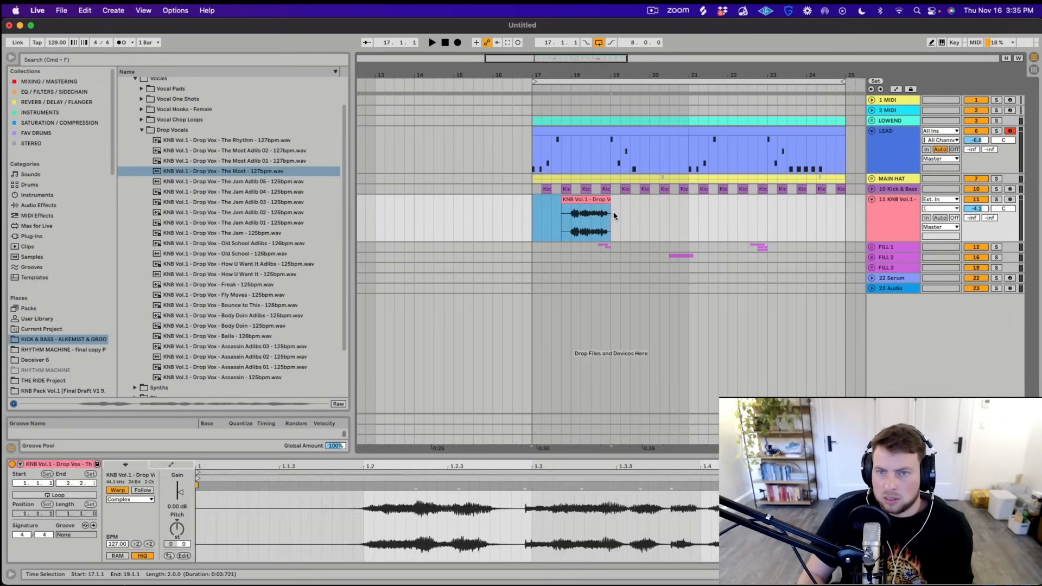
key(ctrl+d)
key(ctrl+d)
key(ctrl+d)
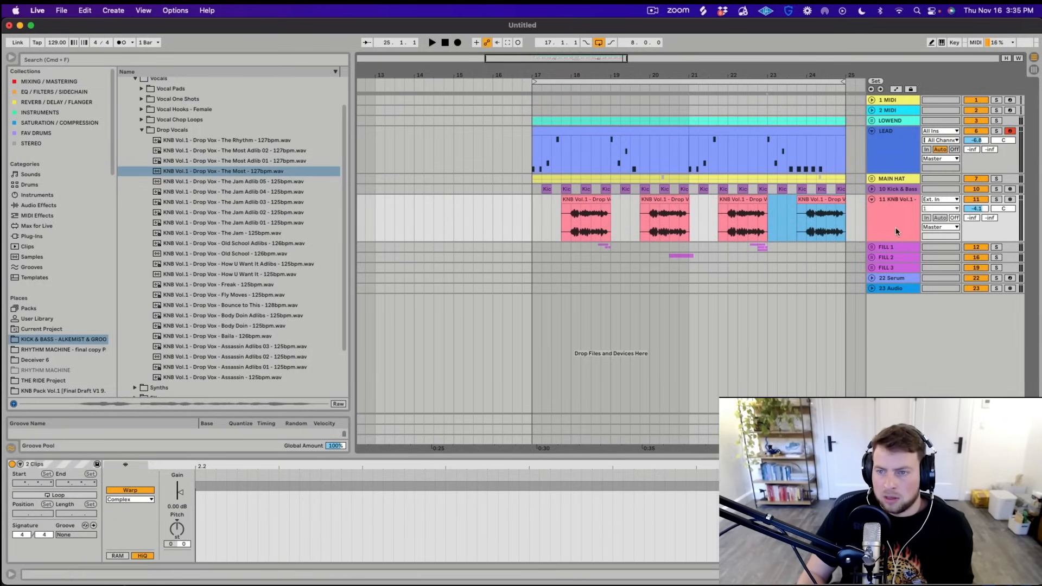
Add a Reverb to the vocal track's device chain after the Utility
key(shift+Tab)
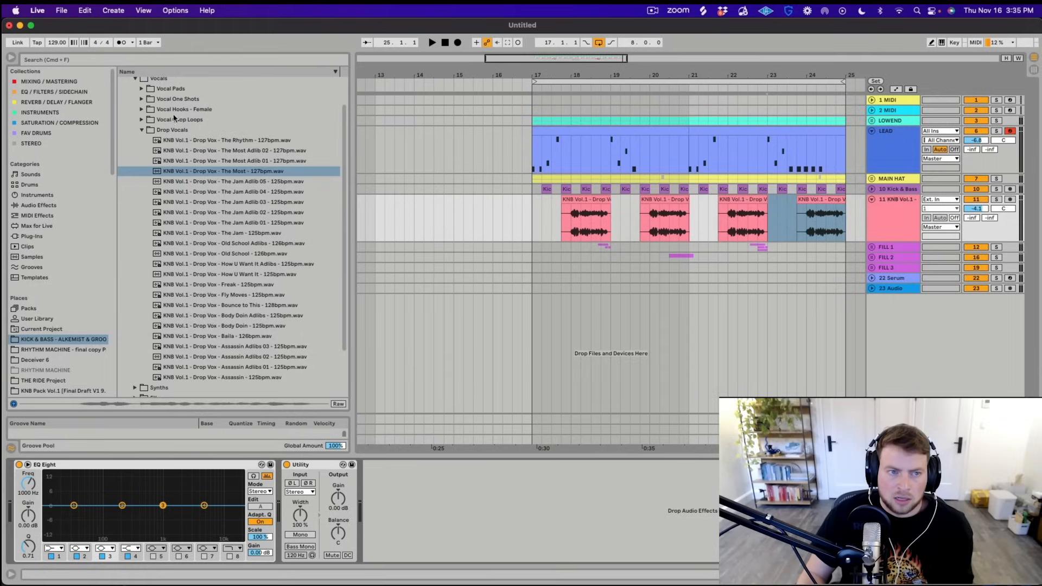
click(70, 92)
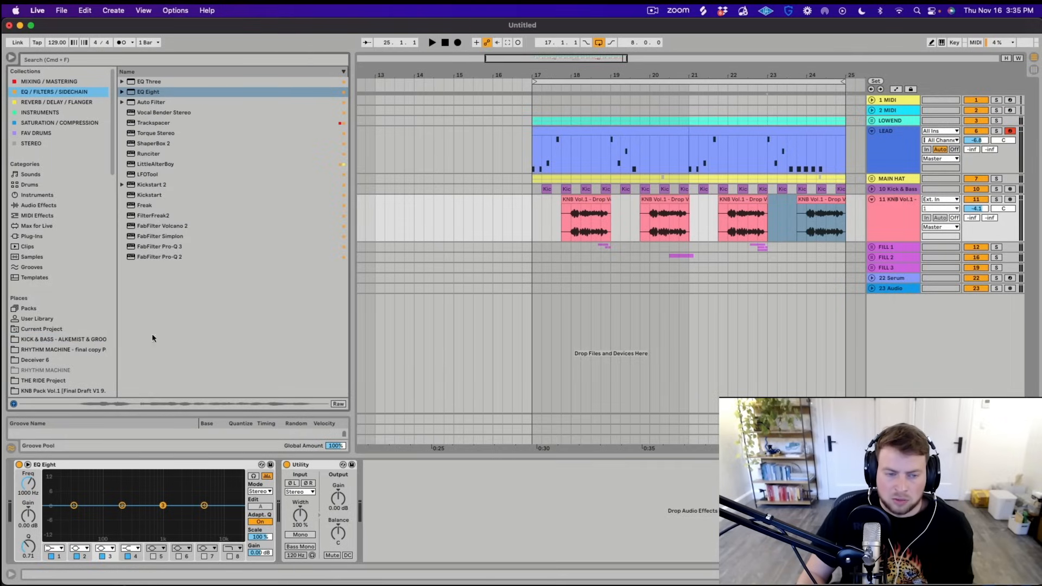
click(56, 102)
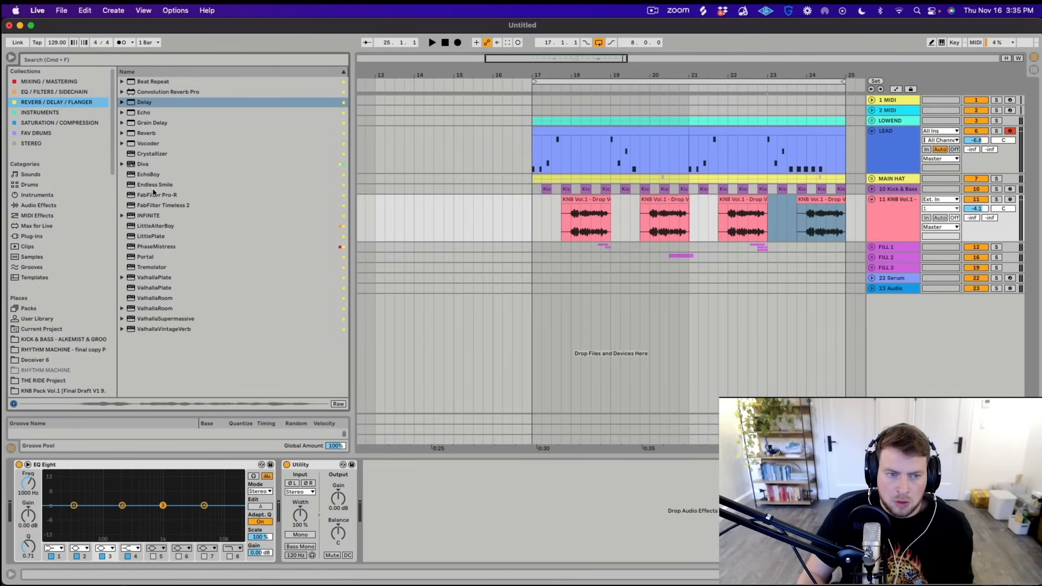
double_click(153, 133)
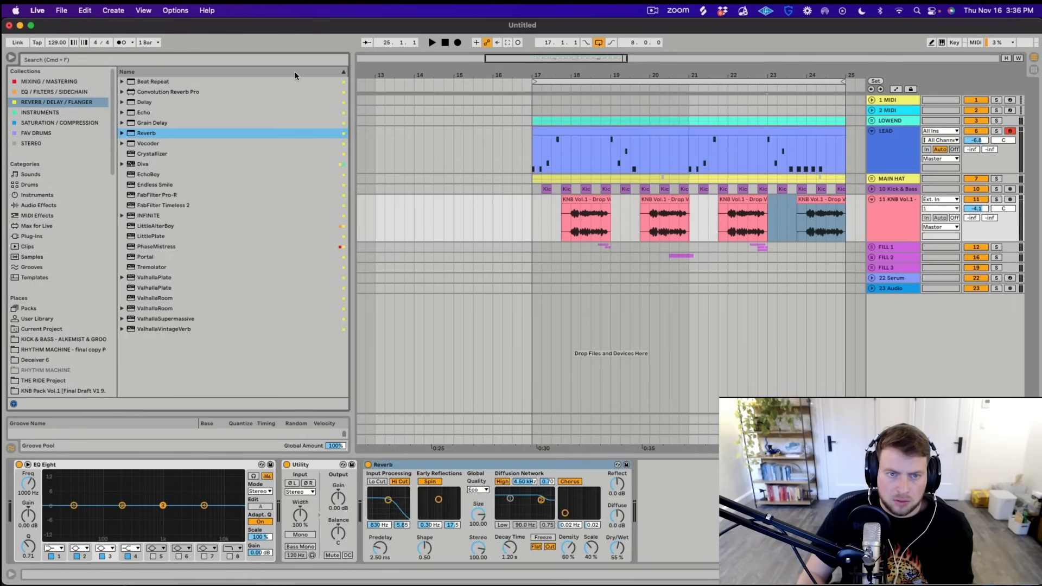
click(183, 59)
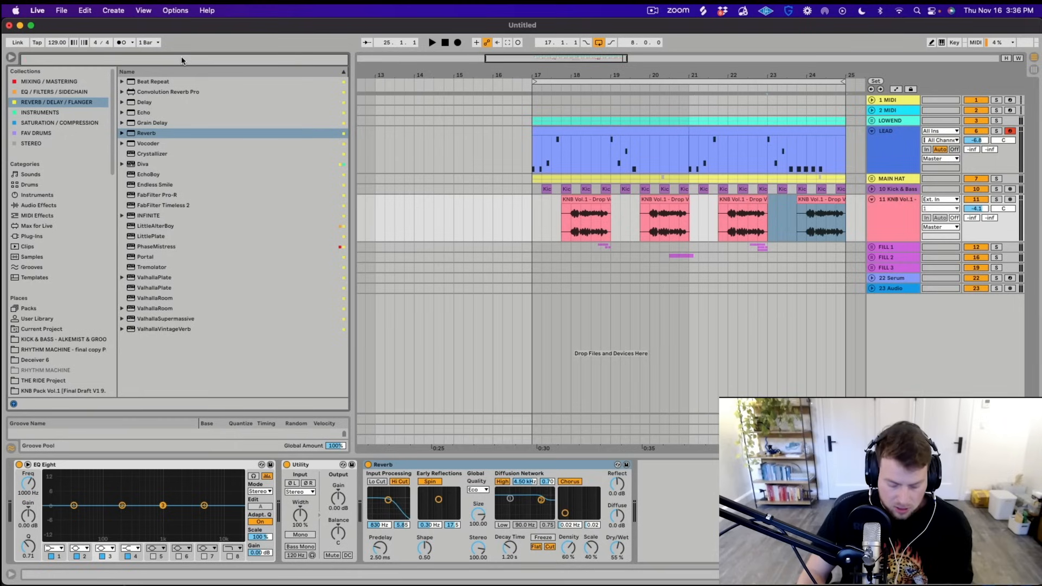
key(BackSpace)
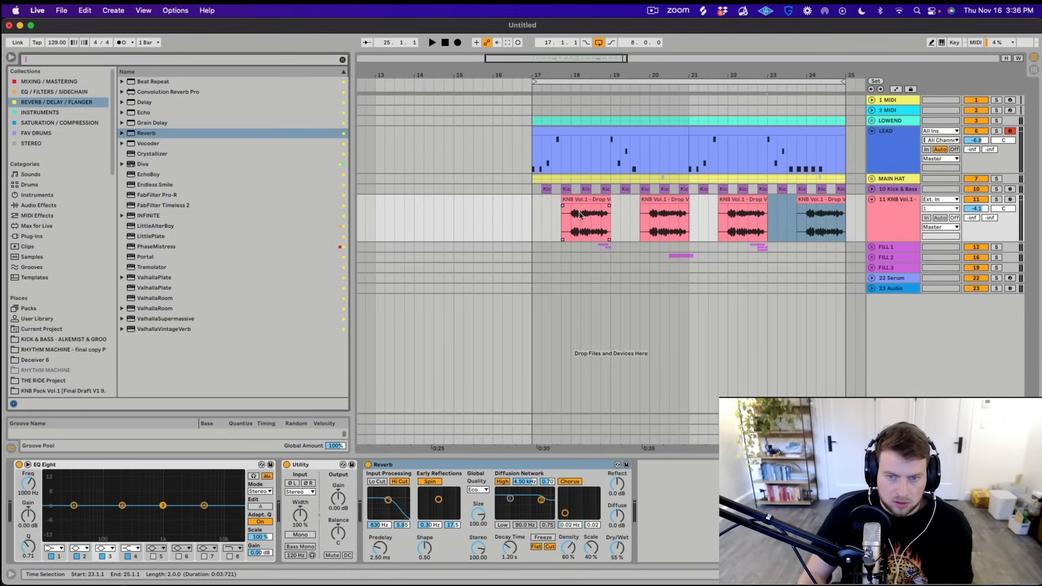
Set the Reverb's dry/wet to 8.7% and its decay time to 743 ms while auditioning the vocal
click(577, 228)
key(space)
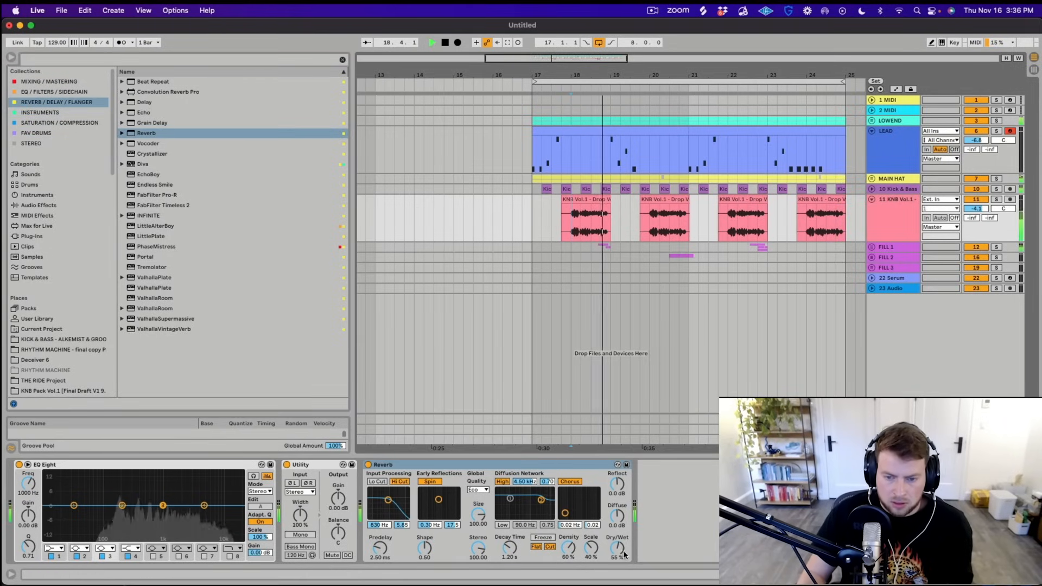
key(space)
key(space)
drag(617, 548, 617, 580)
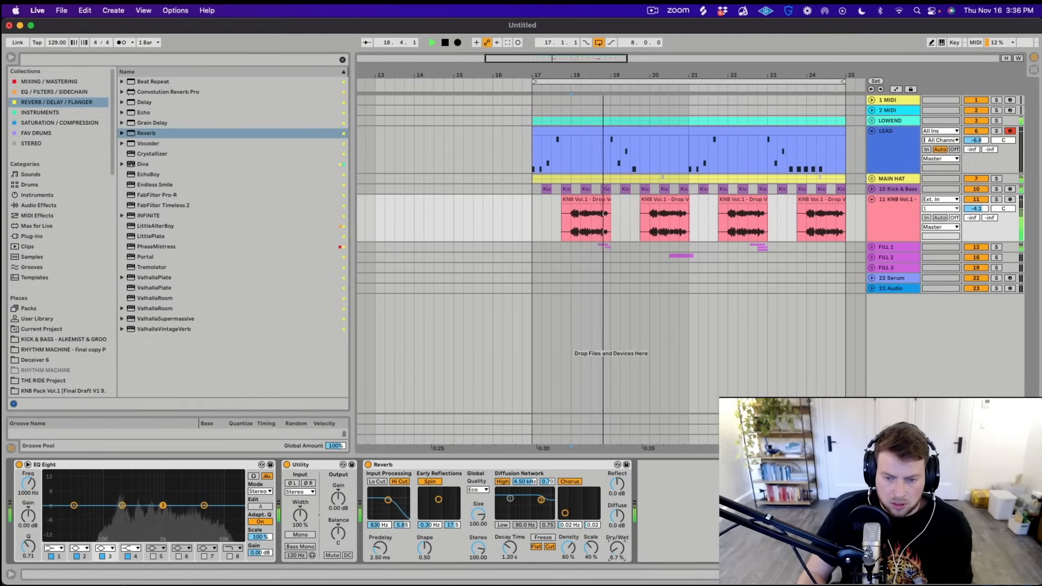
drag(509, 548, 509, 553)
key(space)
key(space)
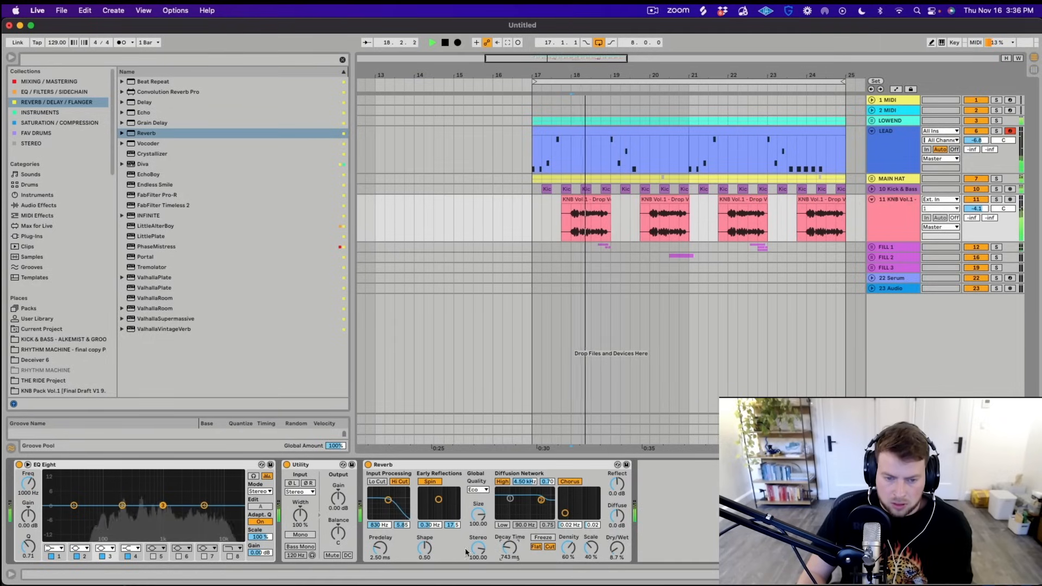
Boost EQ Eight's band 3 by 1.86 dB at 808 Hz, lower band 4's frequency, and audition the vocal
drag(204, 505, 157, 501)
key(space)
key(space)
key(space)
key(space)
key(space)
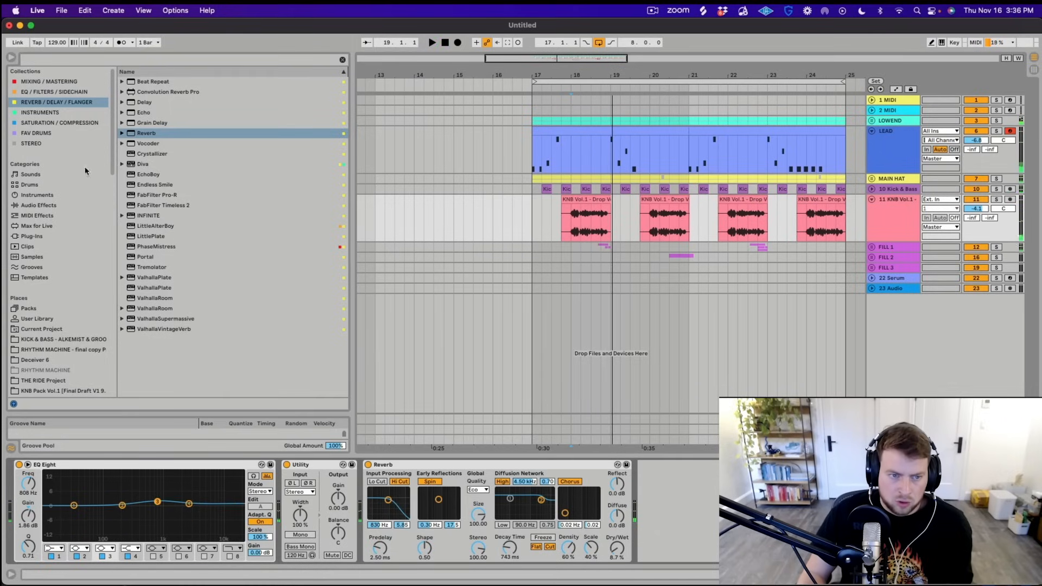
Insert Decapitator at the front of the vocal chain, load its OldRadioVoice vocal preset, and audition it
click(39, 123)
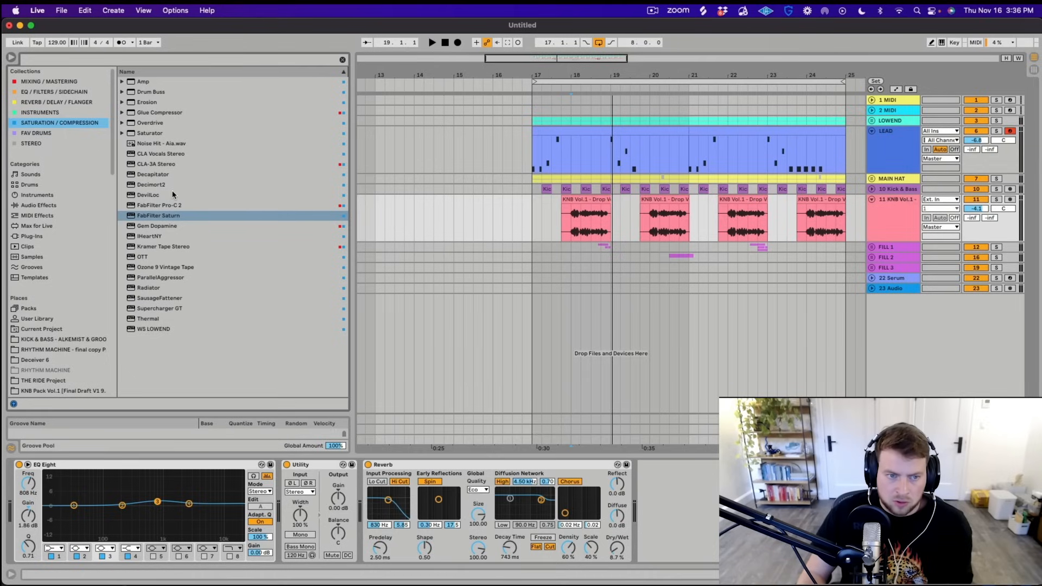
drag(155, 178, 43, 505)
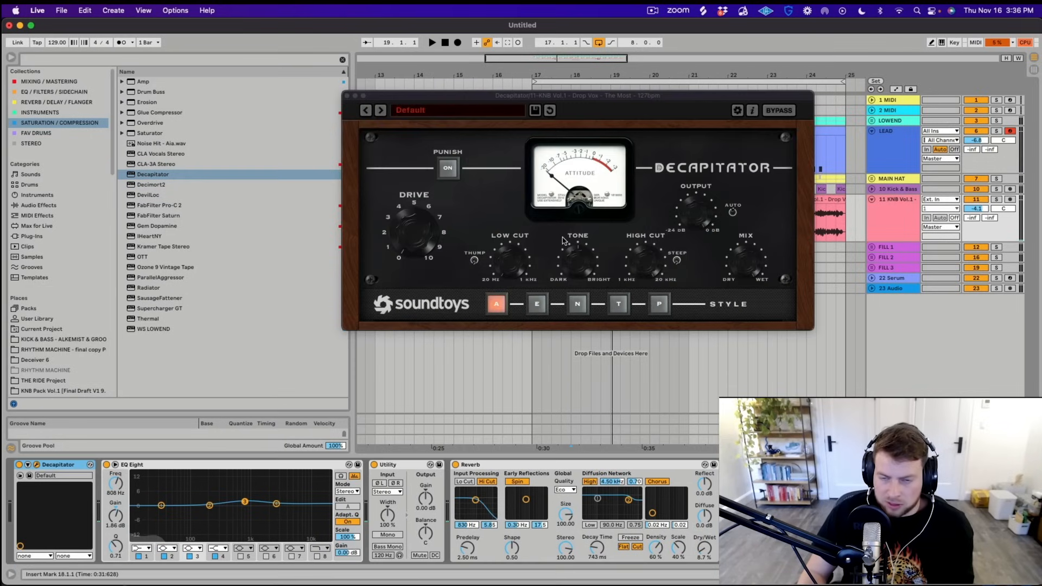
click(490, 111)
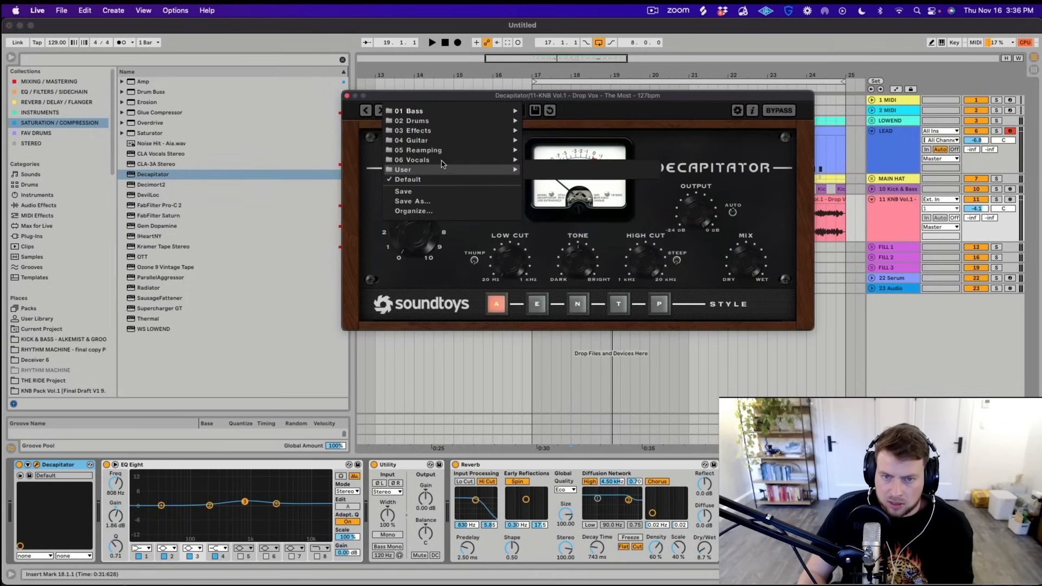
mouse_move(517, 159)
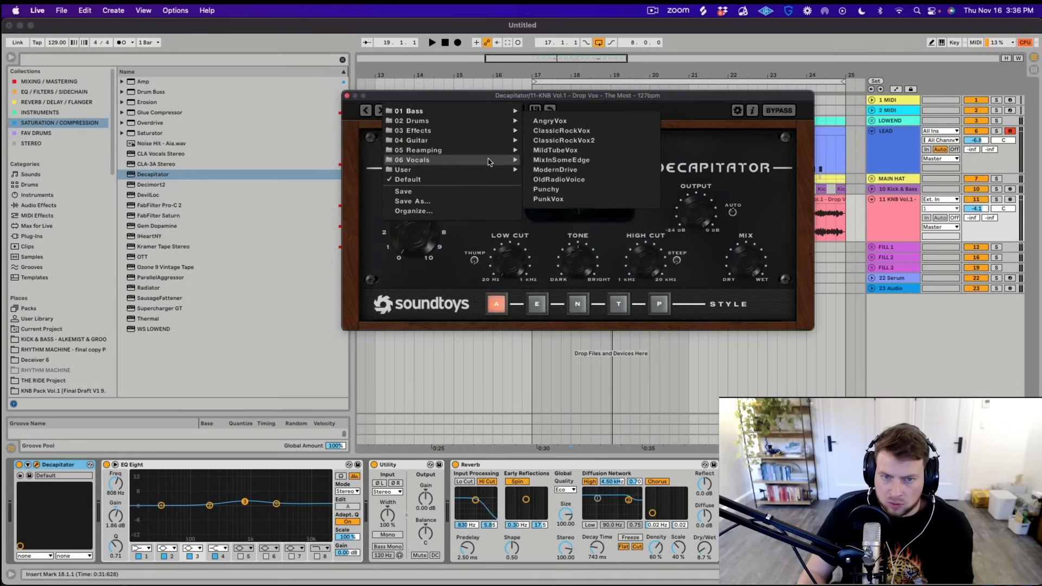
click(569, 184)
key(space)
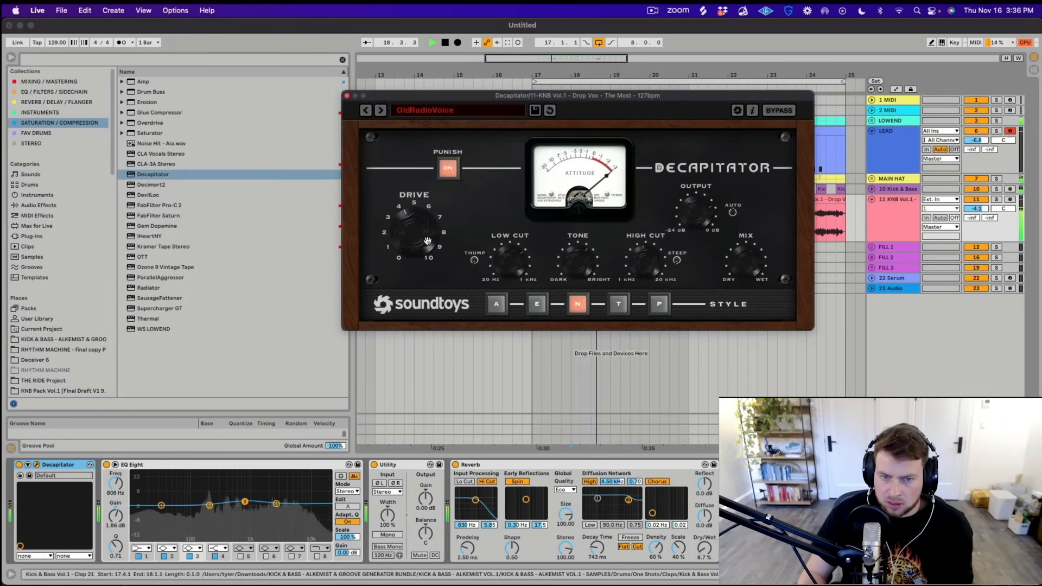
Solo the 11 KNB Vol.1 vocal track and compare its sound with Decapitator bypassed and active during playback
key(space)
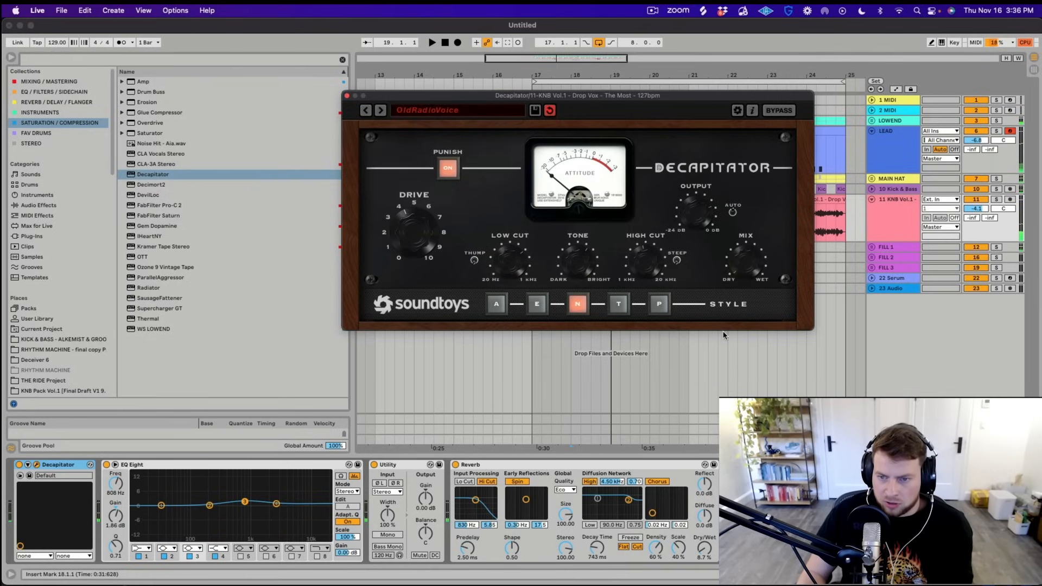
key(space)
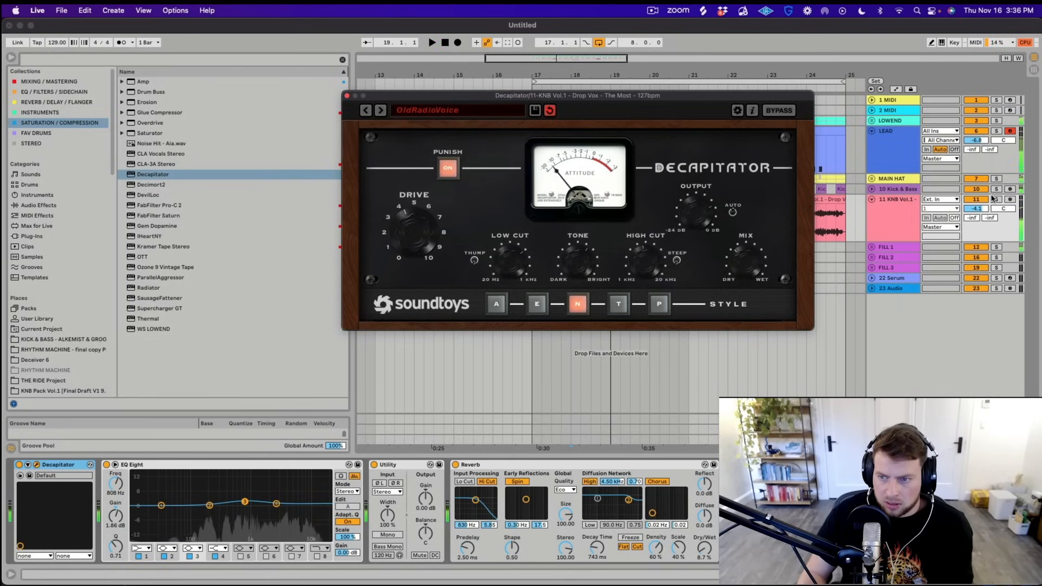
click(996, 199)
click(20, 465)
key(space)
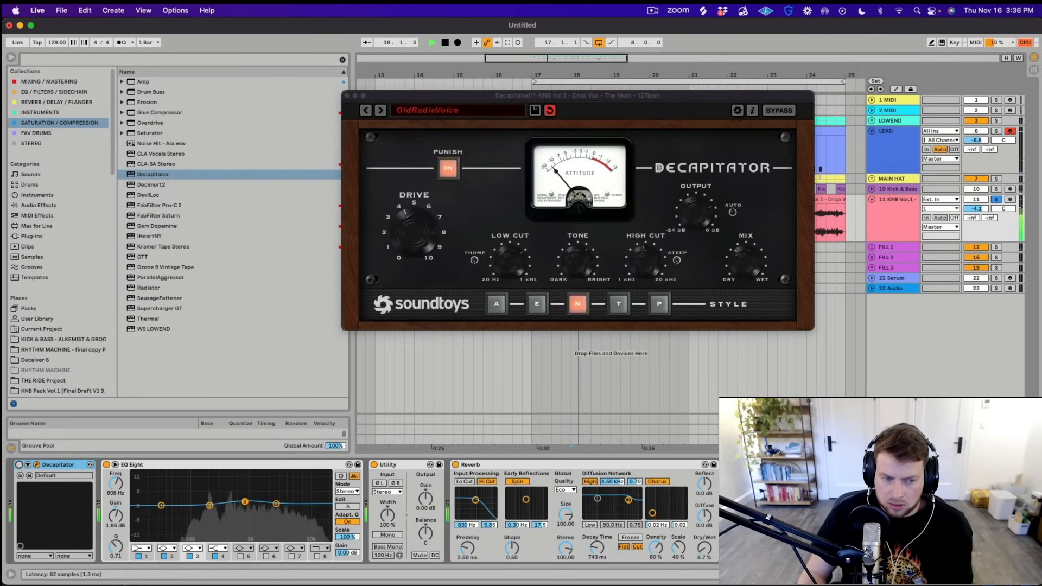
click(19, 465)
Load the MixInSomeEdge preset in Decapitator on the vocal track and close the plug-in window
click(748, 242)
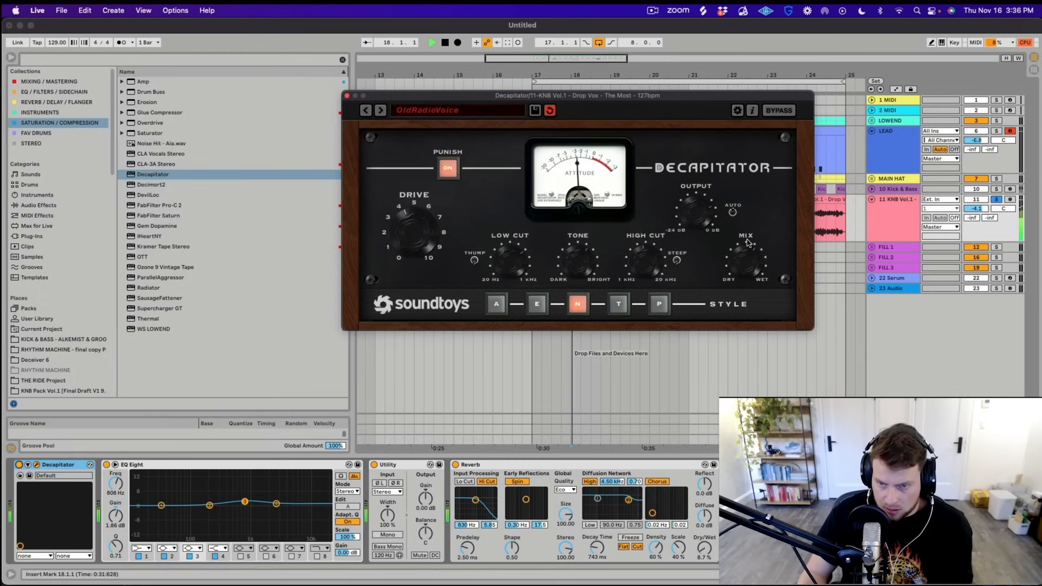
click(367, 111)
click(367, 111)
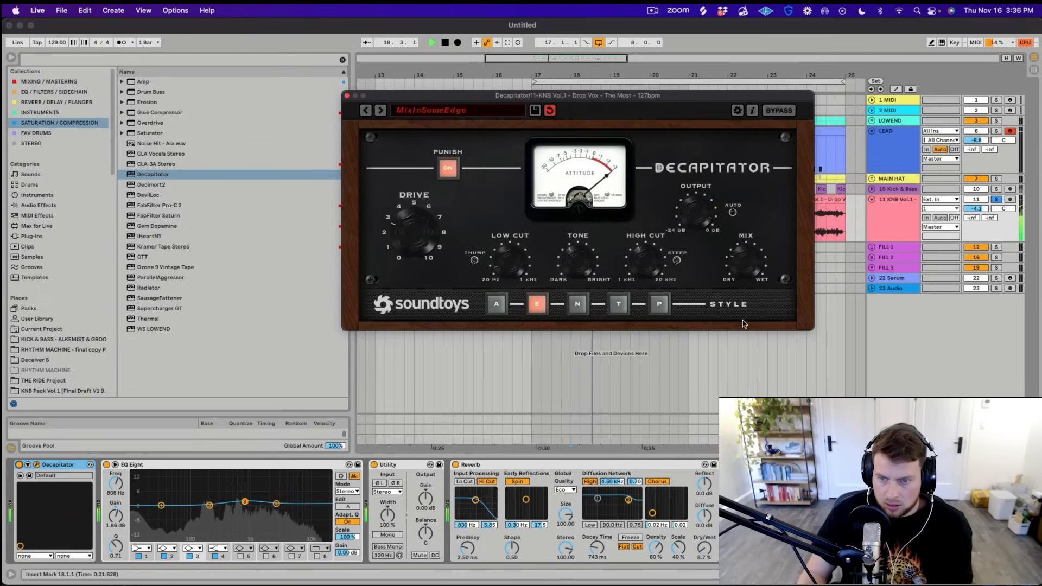
key(space)
click(347, 95)
Turn band 1 of the vocal's EQ Eight into a low cut at about 82.5 Hz with Q 0.61
key(space)
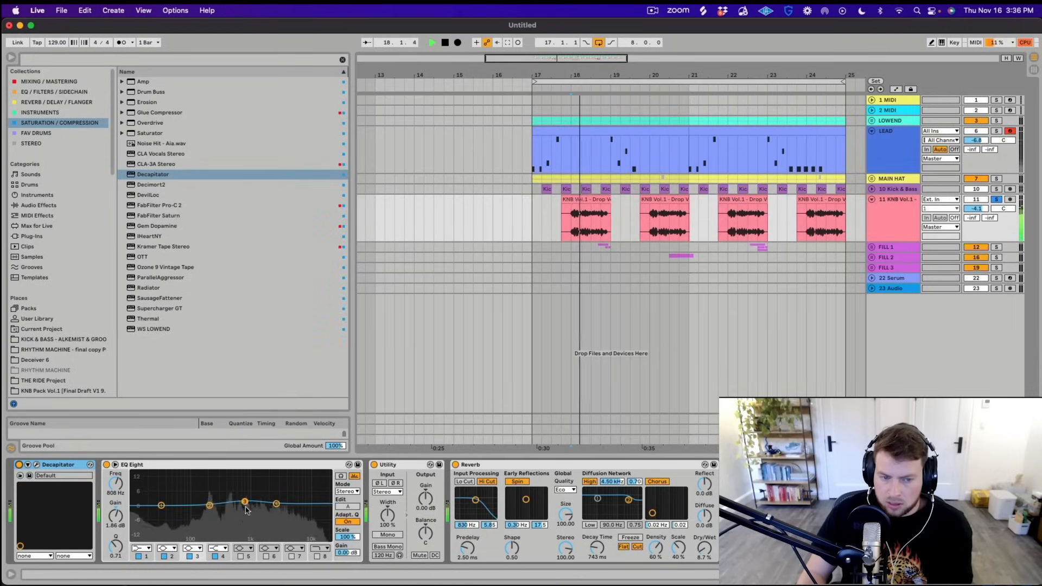
click(142, 548)
click(142, 482)
key(space)
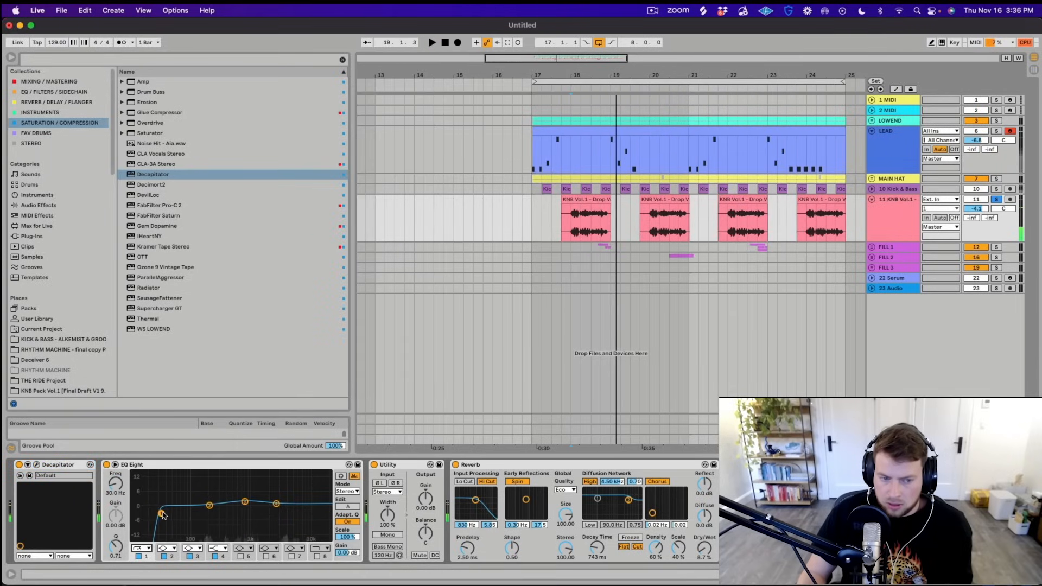
Add Kickstart 2 from the EQ / FILTERS / SIDECHAIN collection to the vocal track
click(51, 82)
click(68, 92)
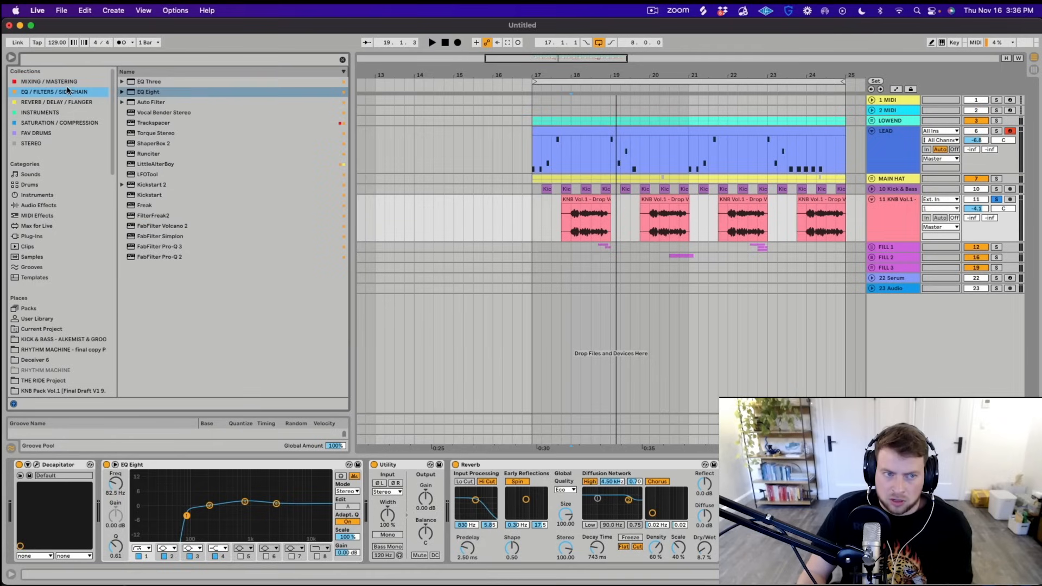
click(152, 184)
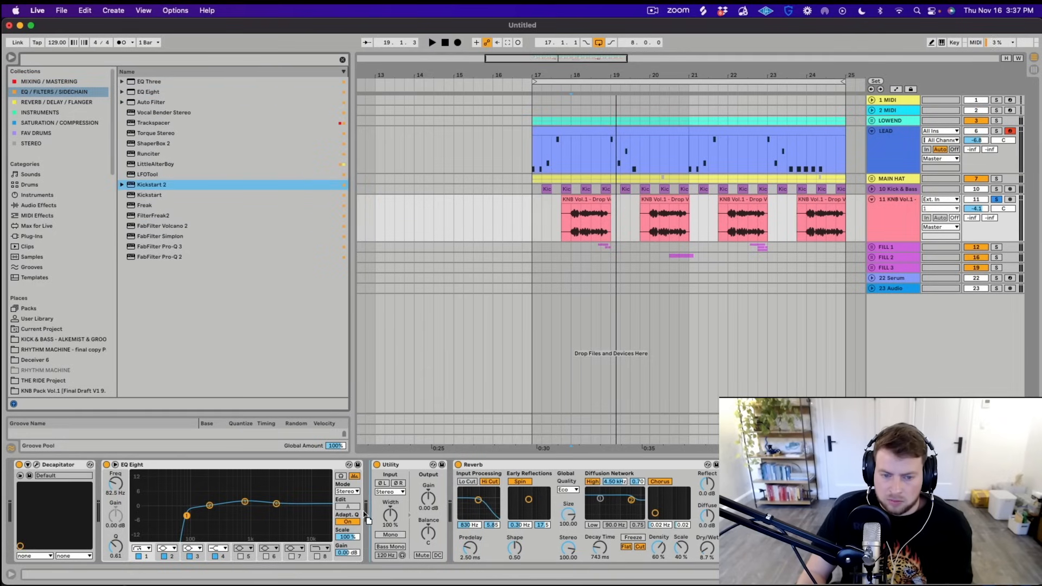
double_click(152, 184)
Choose the third curve shape in the first row of Kickstart 2 and set its mix to 24%, listening during playback
key(space)
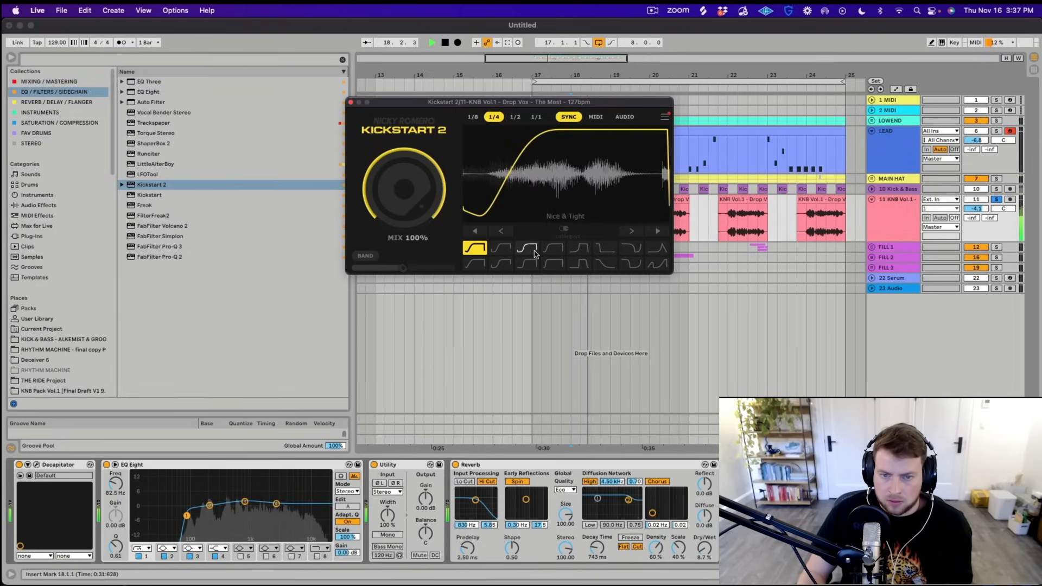
click(527, 248)
key(space)
key(space)
drag(408, 196, 408, 276)
key(space)
key(space)
Unsolo the vocal track, lower its volume to -5.3 dB and close the Kickstart 2 window
click(996, 199)
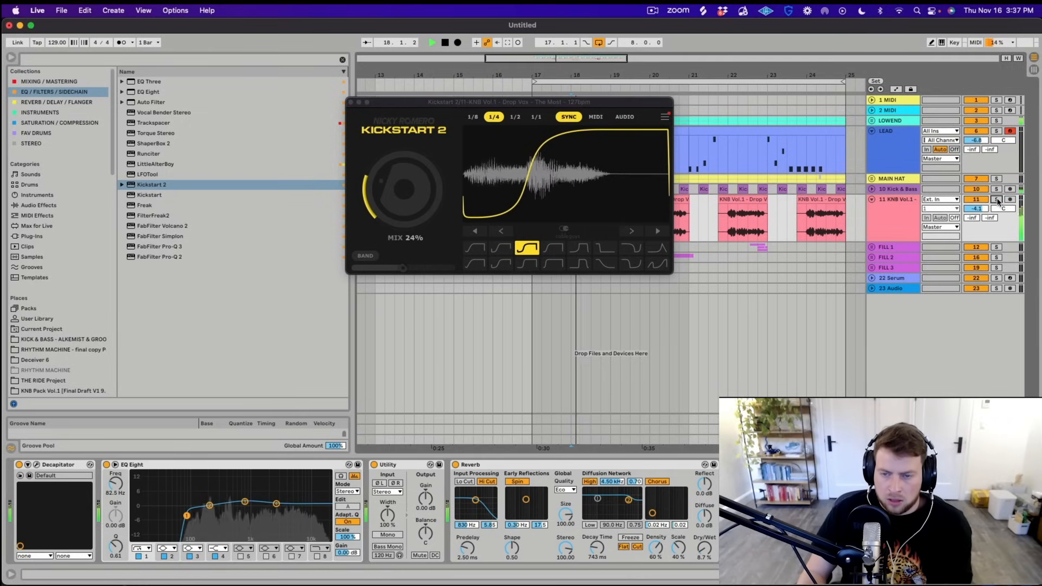
drag(977, 208, 976, 217)
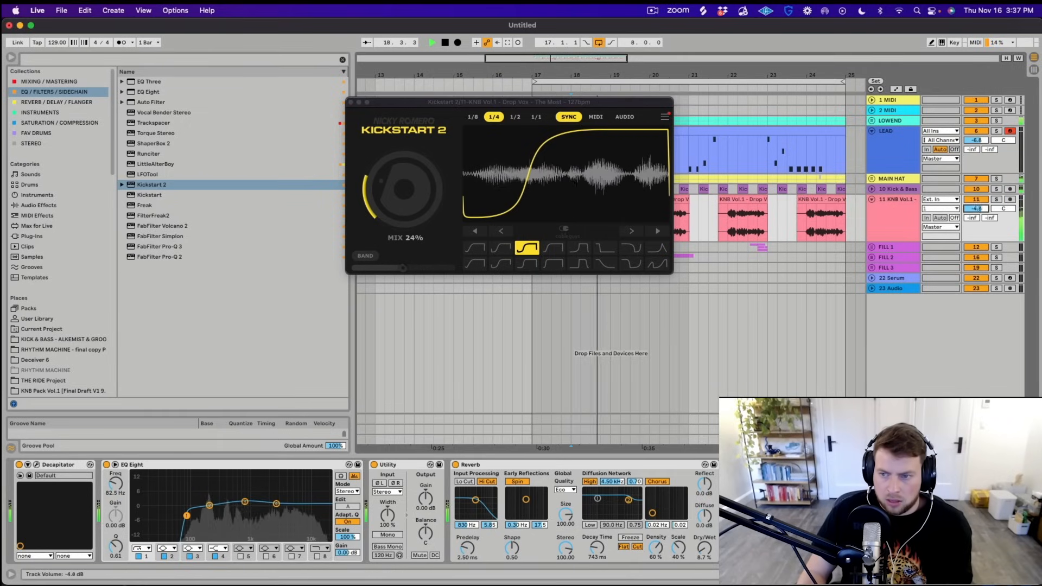
click(350, 103)
Delete the second and fourth vocal clips on track 11, keeping the first and third
click(625, 218)
key(space)
drag(625, 218, 700, 219)
key(Delete)
drag(789, 219, 861, 220)
key(Delete)
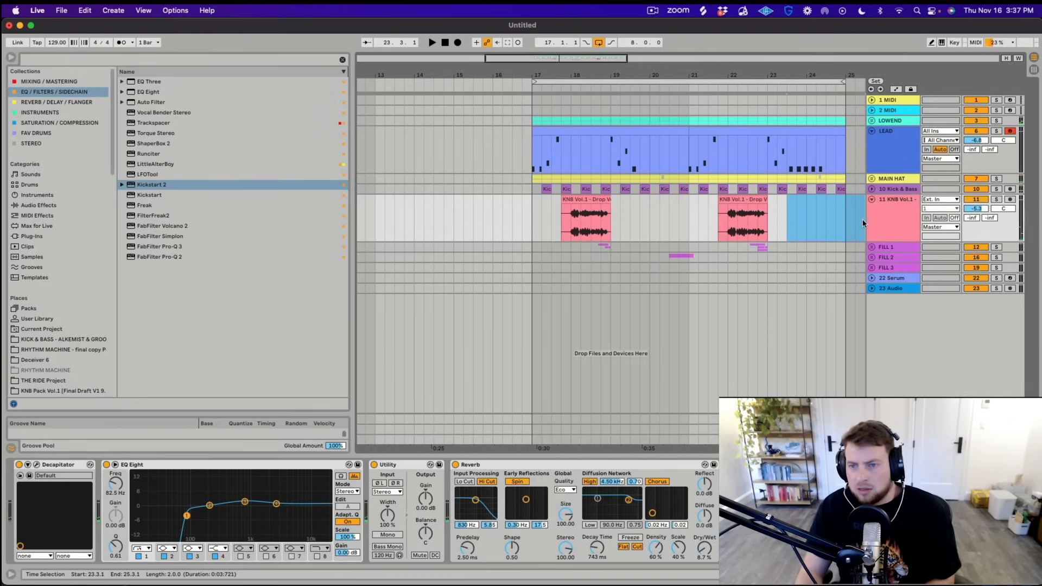
Play the arrangement from bar 16.3.1 to check the thinned-out vocal in the full mix
click(517, 213)
key(space)
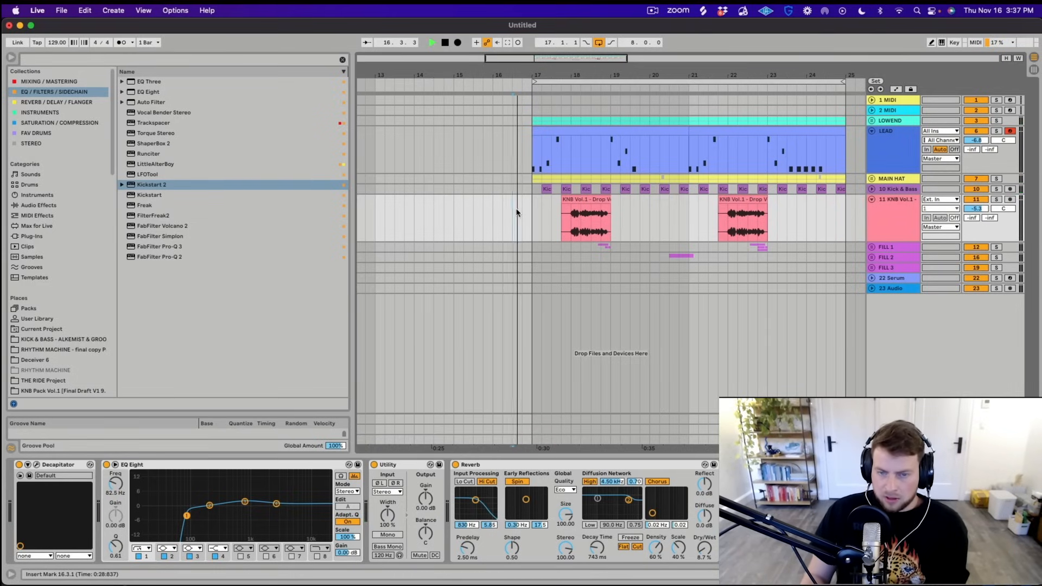
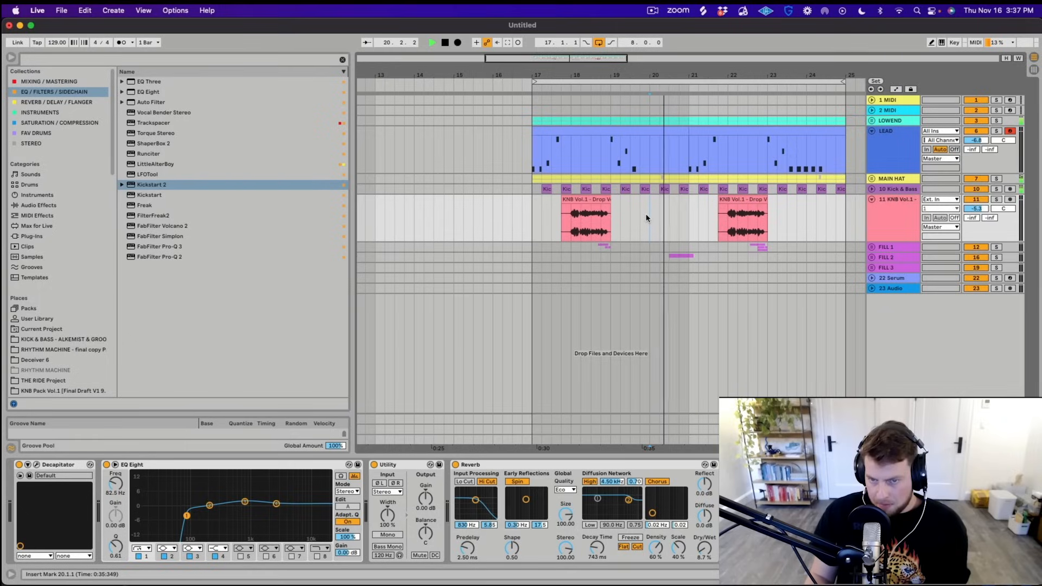
key(space)
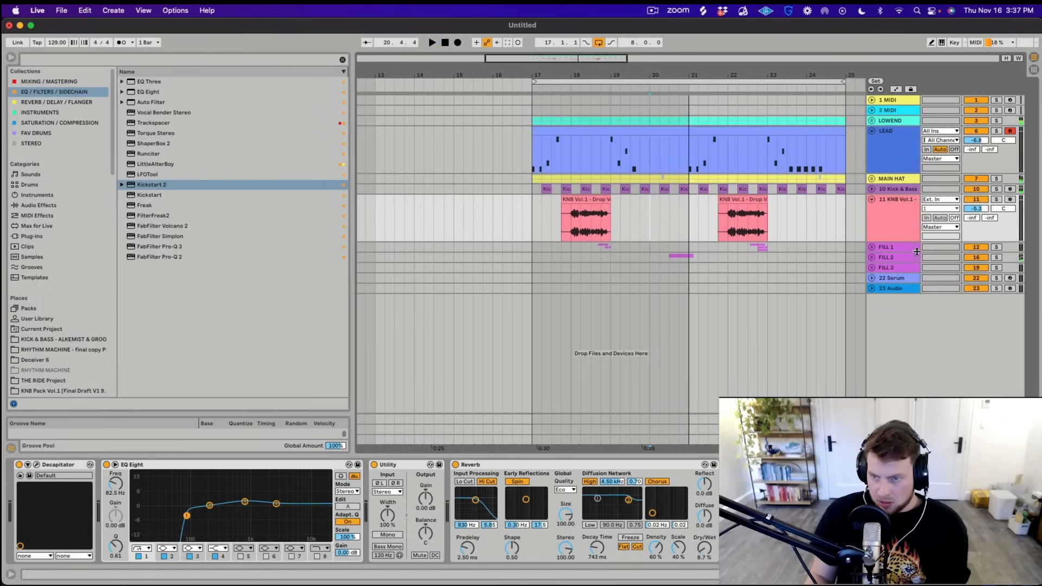
Unfold and arm the 22 Serum track, and select its empty range from bar 17 to bar 25
click(894, 278)
drag(785, 79, 733, 48)
click(872, 278)
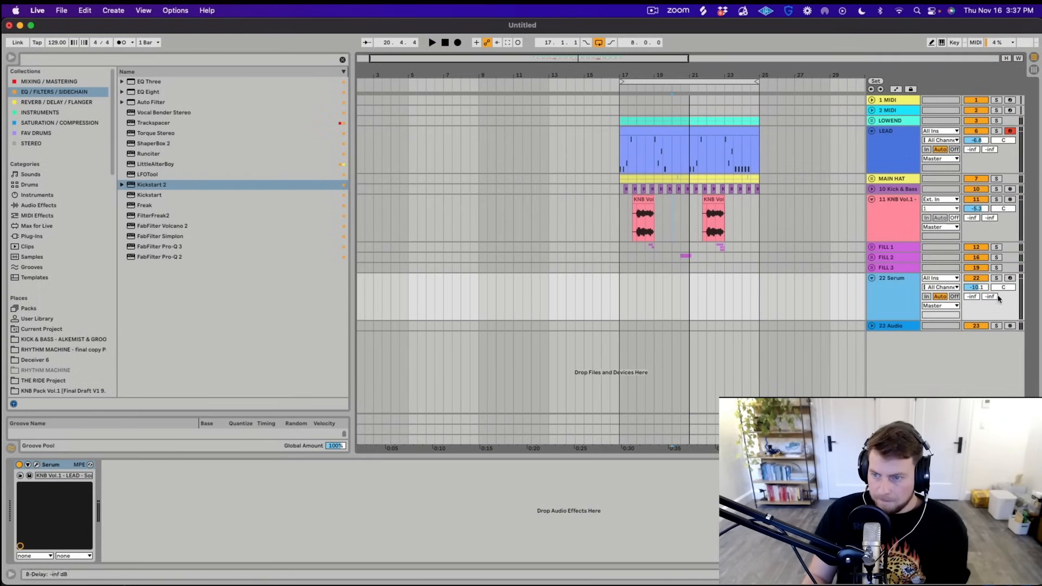
click(1011, 278)
drag(623, 291, 765, 320)
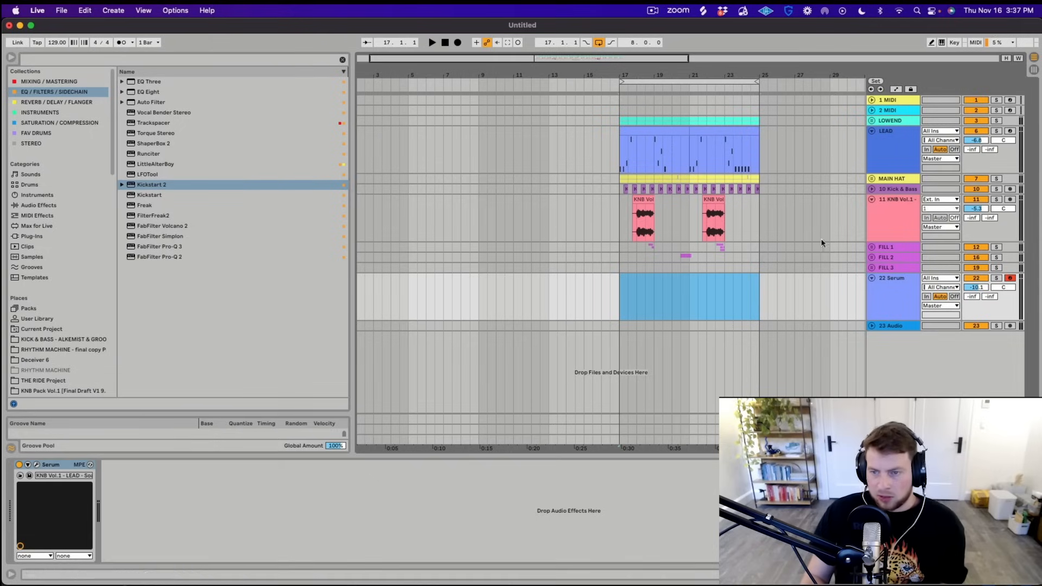
Save the Live Set to the Desktop as BEATS THAT DO TOO MUCH and delete the temporary project files
click(61, 10)
click(584, 225)
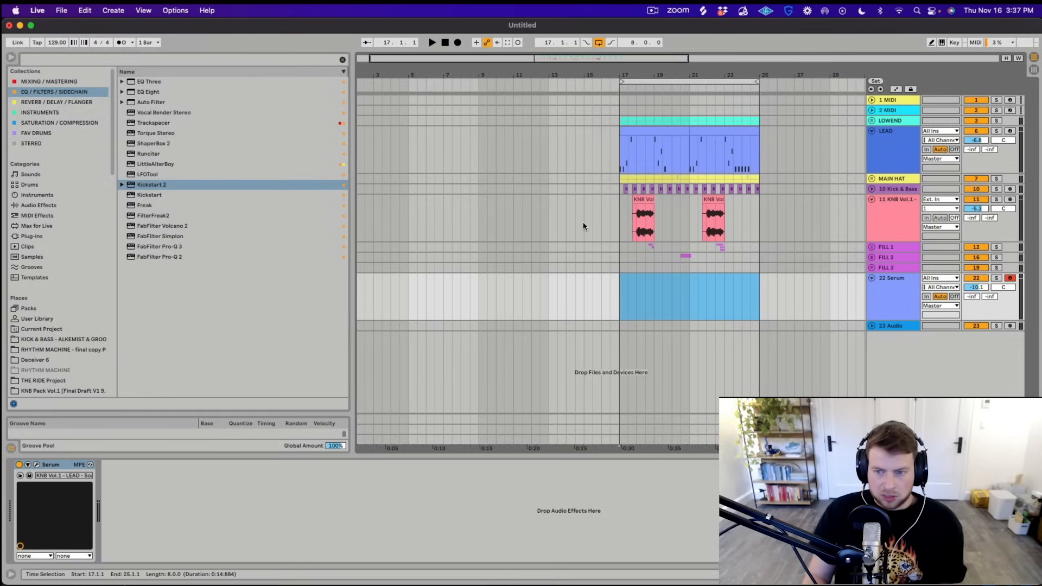
click(882, 296)
click(61, 11)
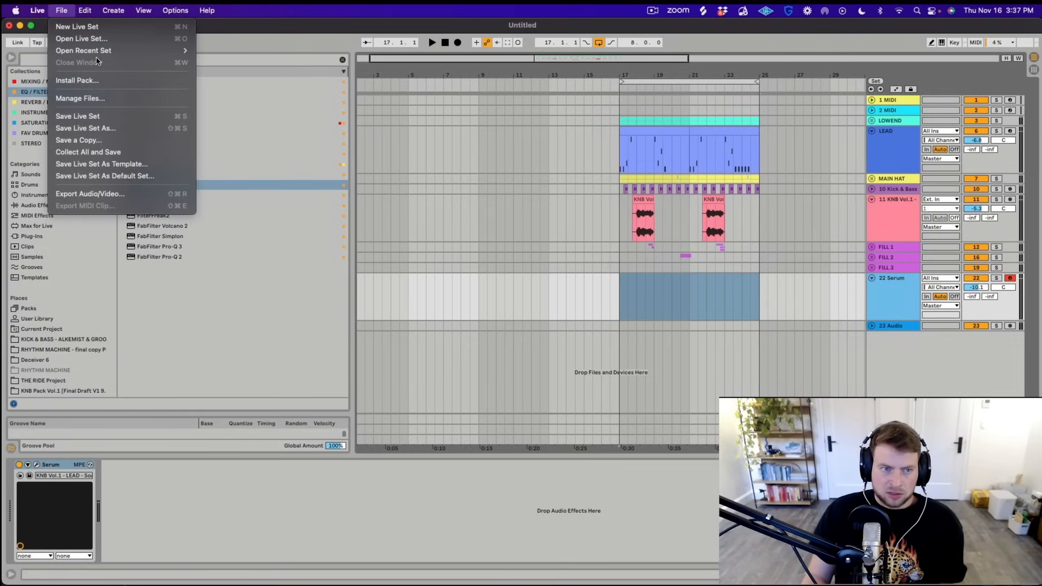
click(668, 203)
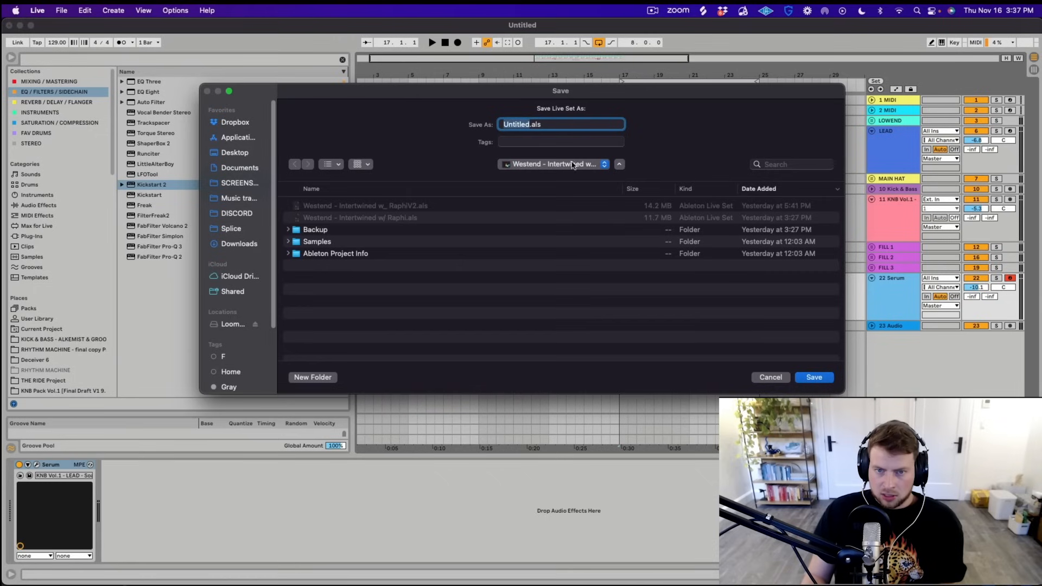
click(573, 164)
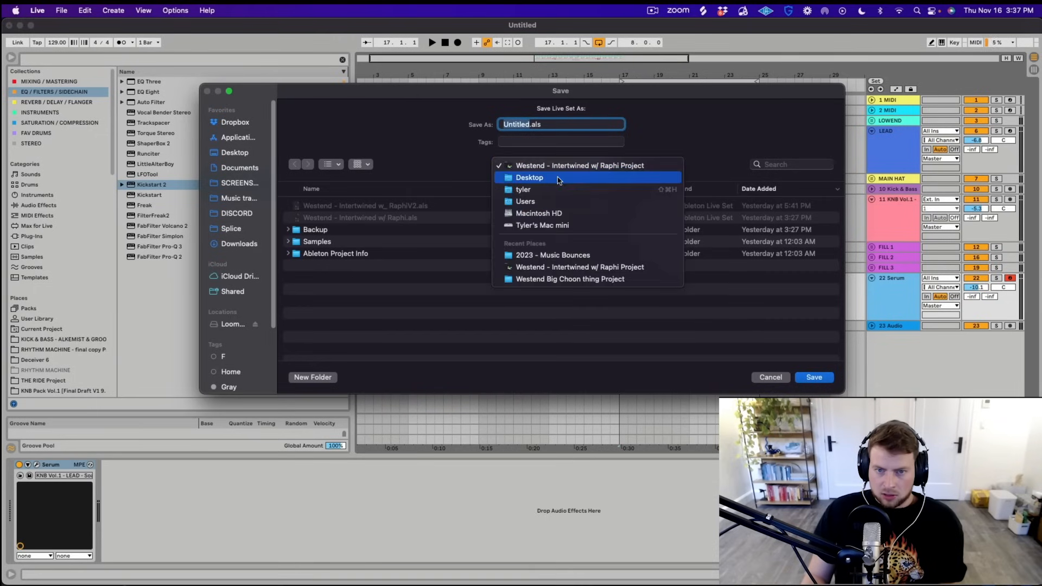
click(559, 174)
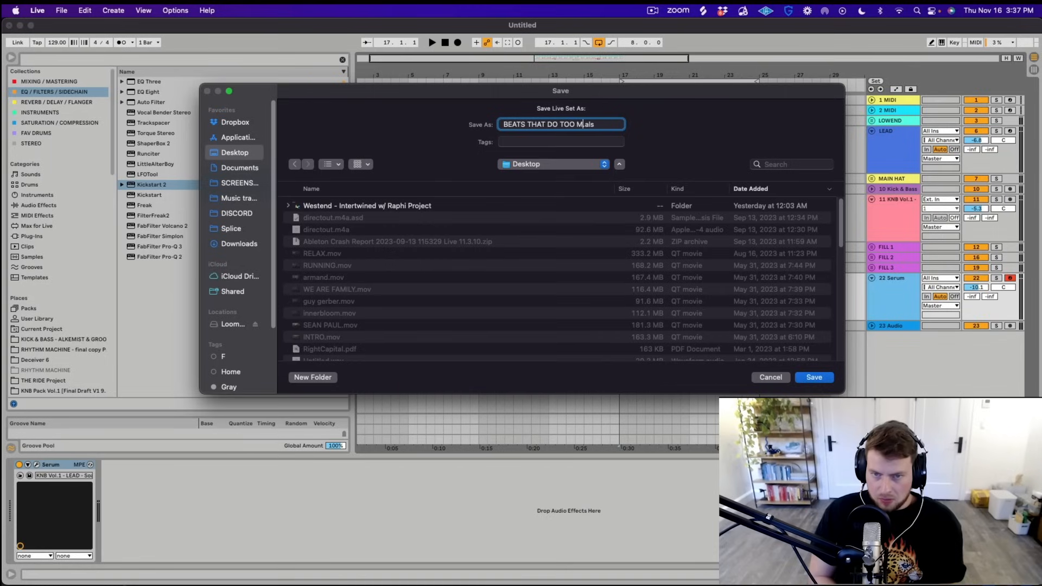
key(Return)
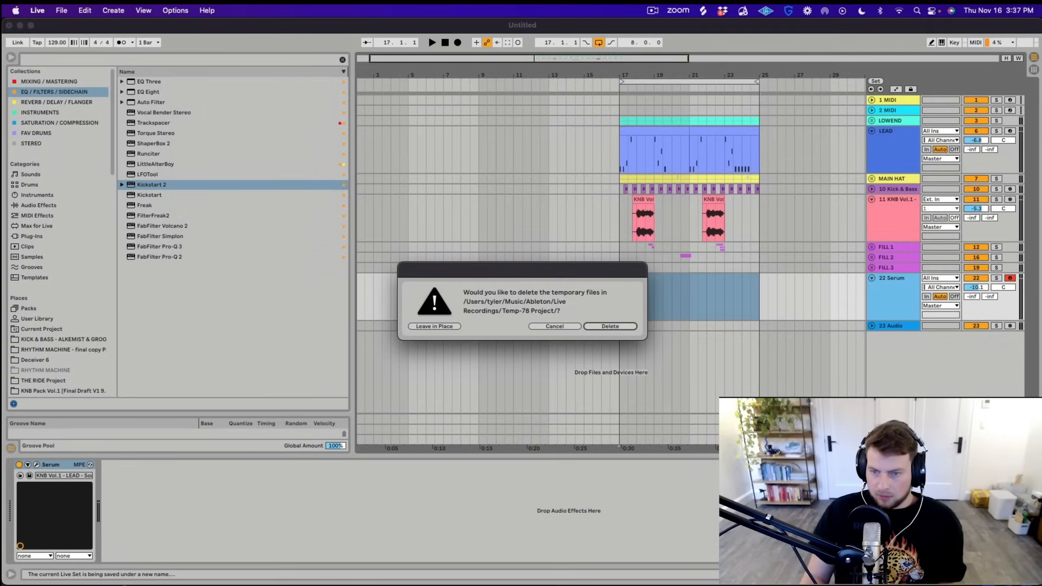
key(Return)
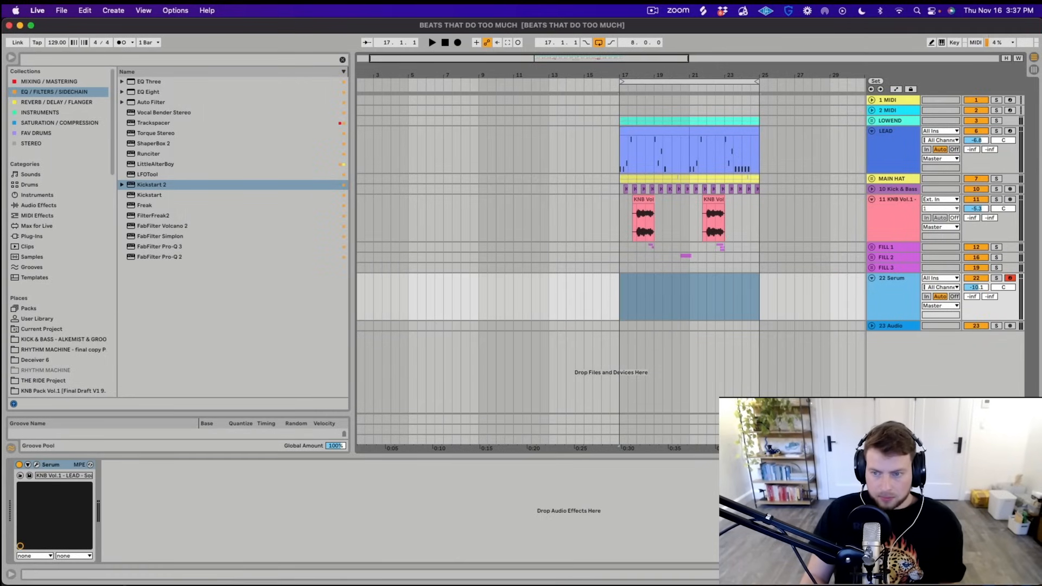
Open Serum on track 22, audition neighbouring lead presets and load KNB Vol.1 - LEAD - Rockin'
click(36, 464)
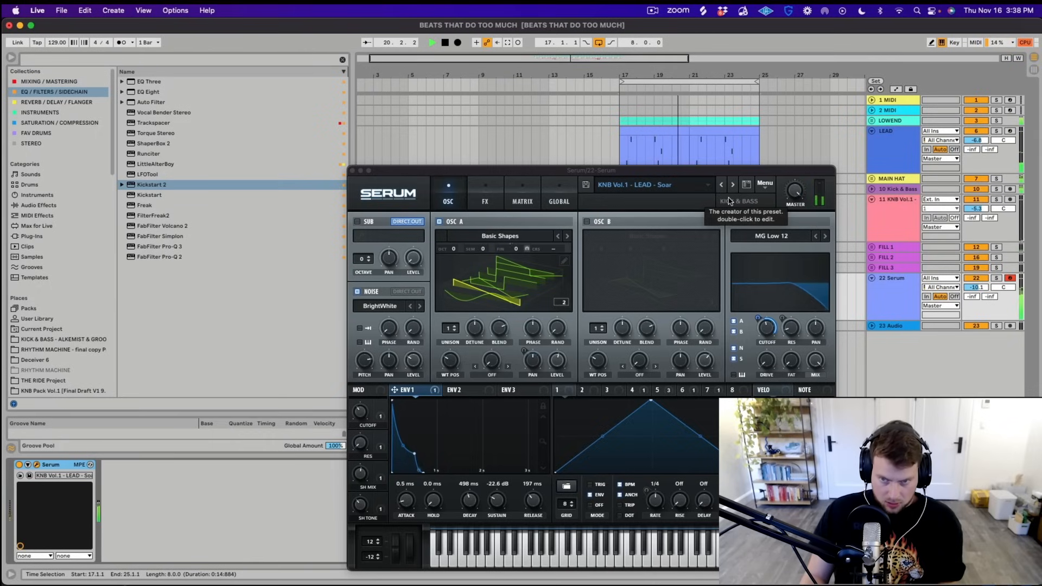
key(space)
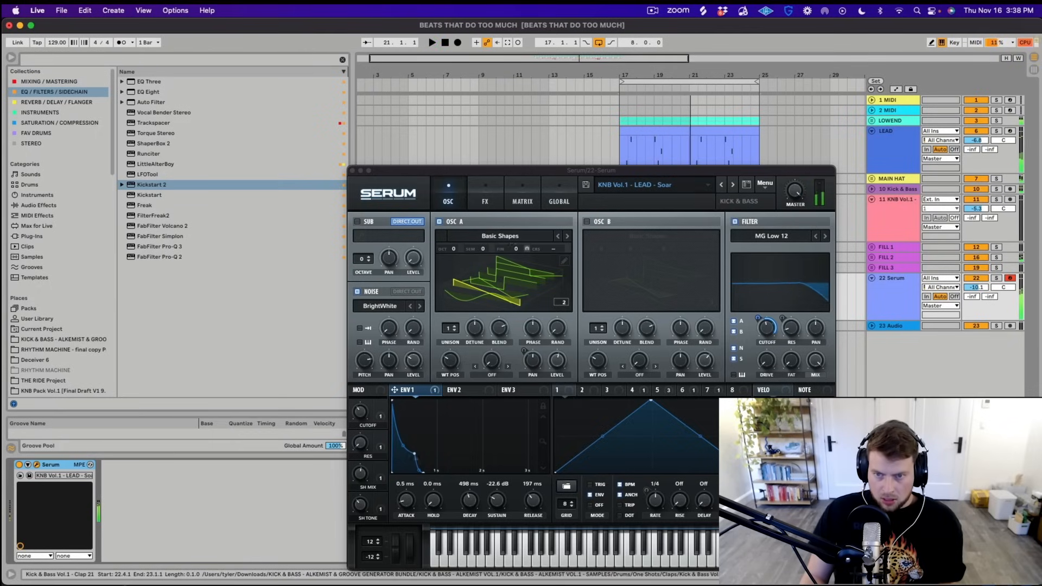
click(732, 185)
key(Return)
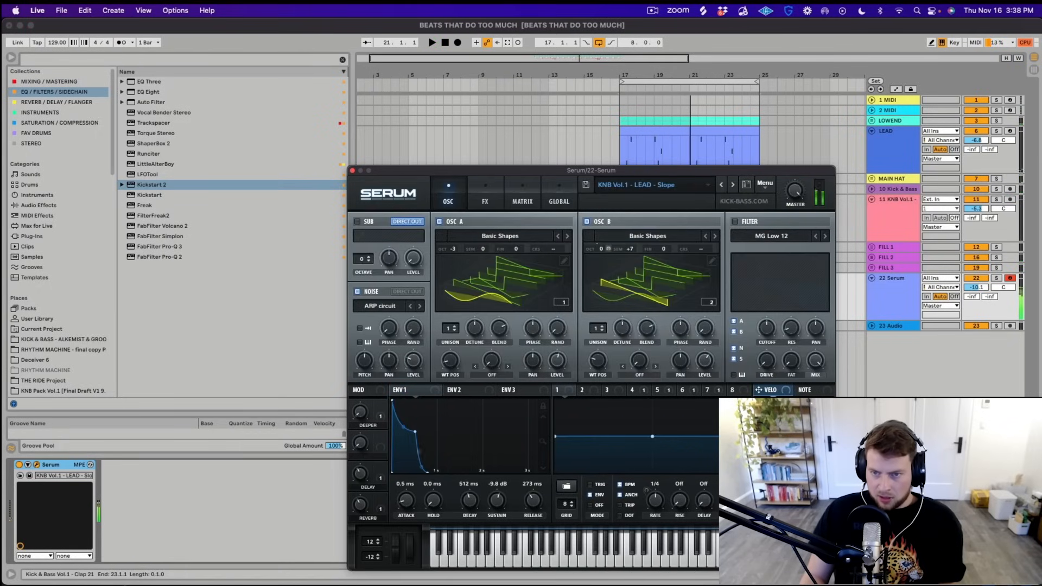
drag(976, 288, 976, 294)
click(721, 185)
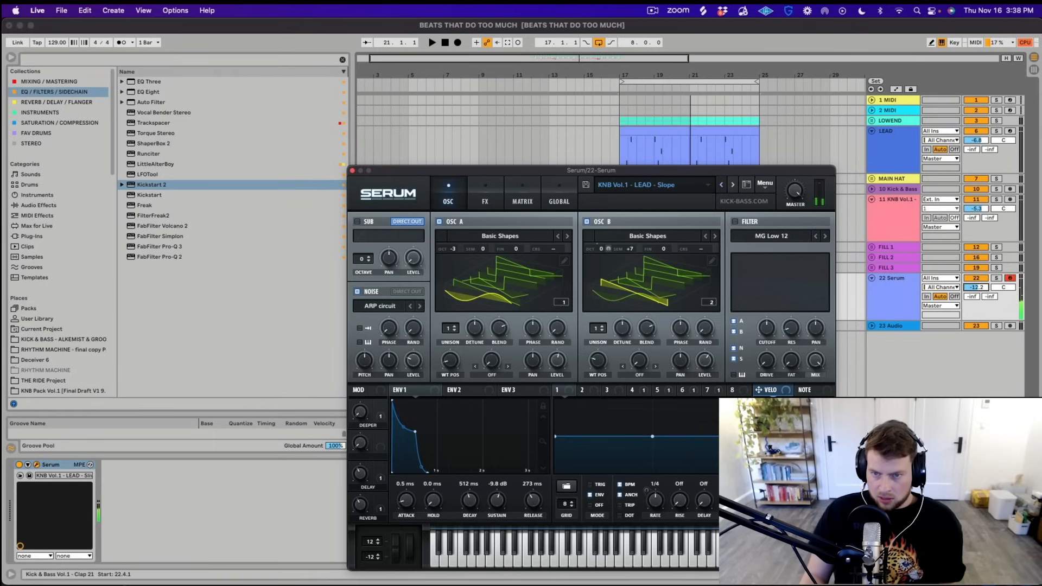
click(720, 185)
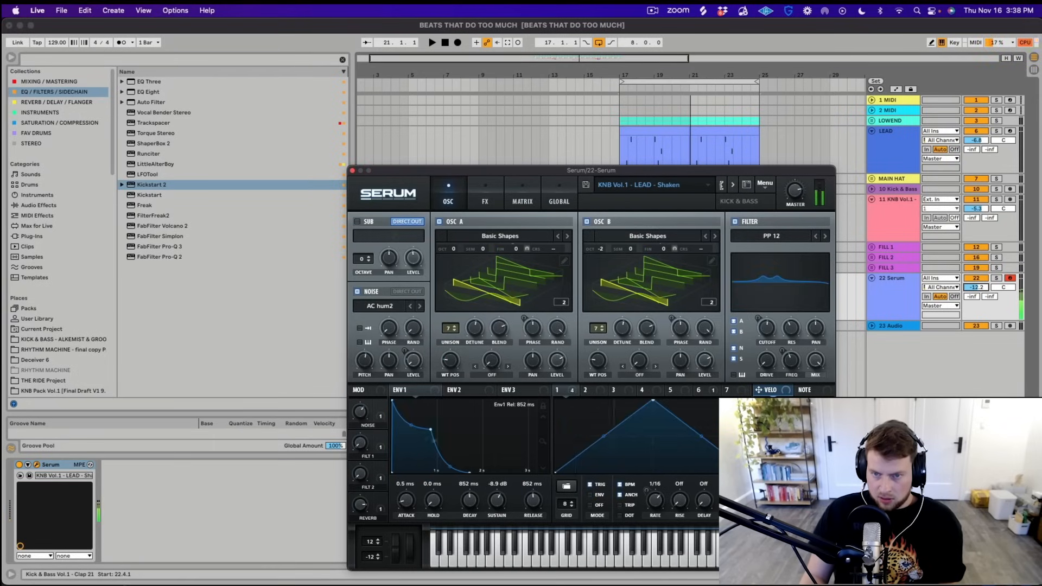
click(722, 185)
click(721, 185)
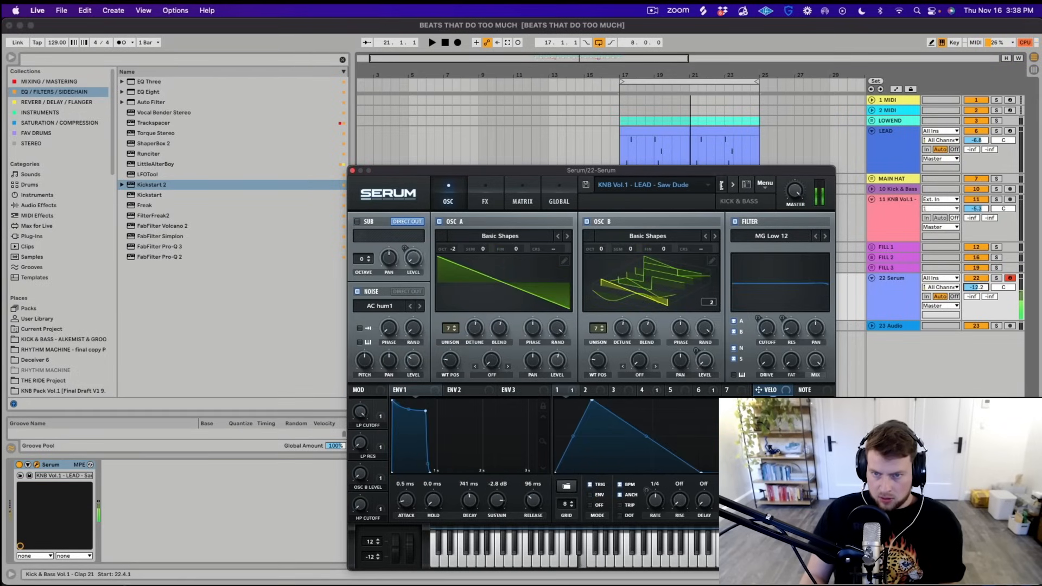
click(720, 185)
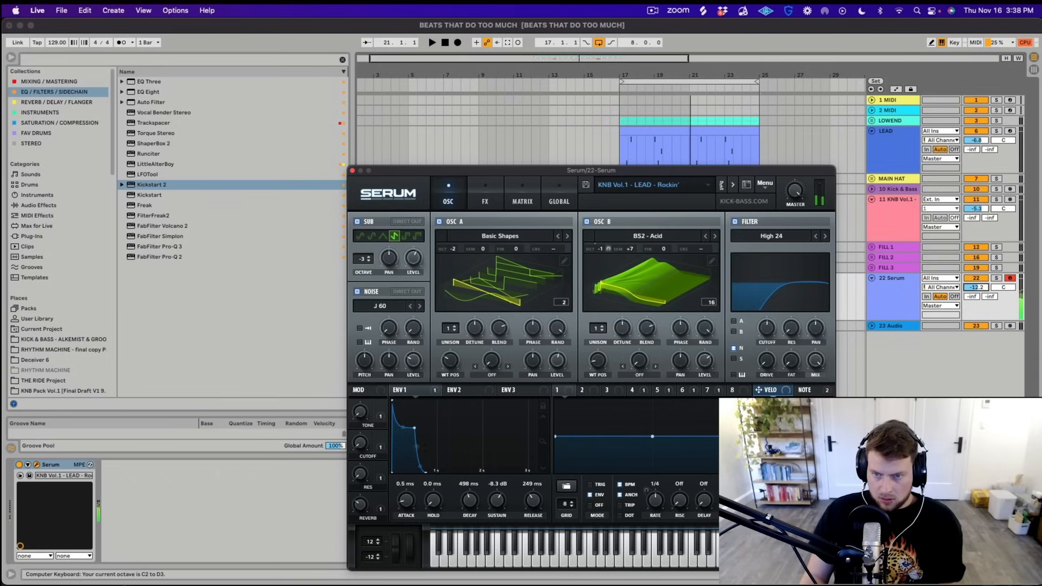
Switch off the reverb in Serum's effects and set the Serum track's volume to -11.0 dB during playback
click(484, 201)
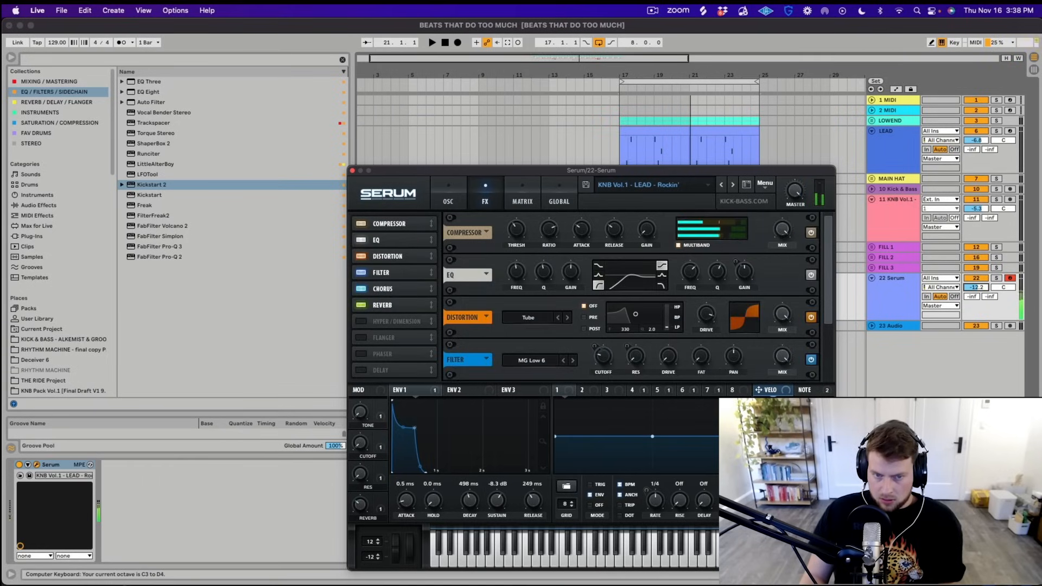
click(361, 305)
key(space)
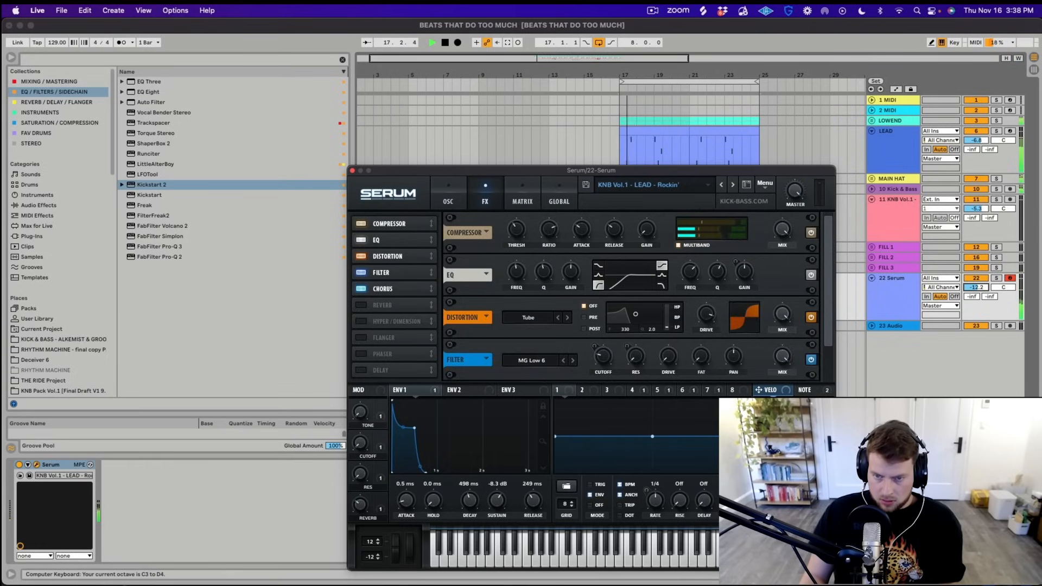
drag(977, 287, 976, 284)
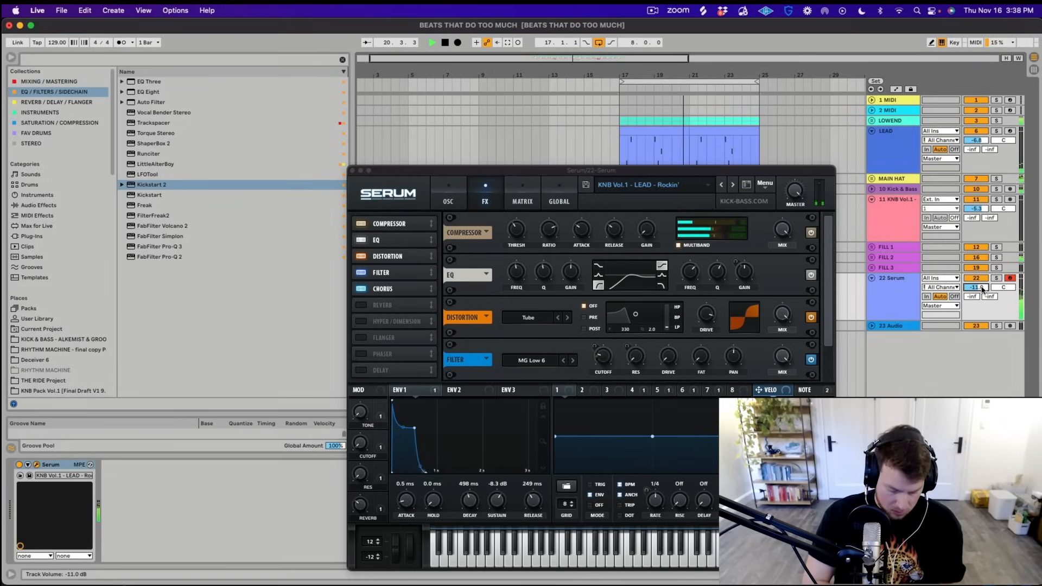
Create an empty MIDI clip from bar 19 to bar 21 on the Serum track and enlarge its note editor
key(space)
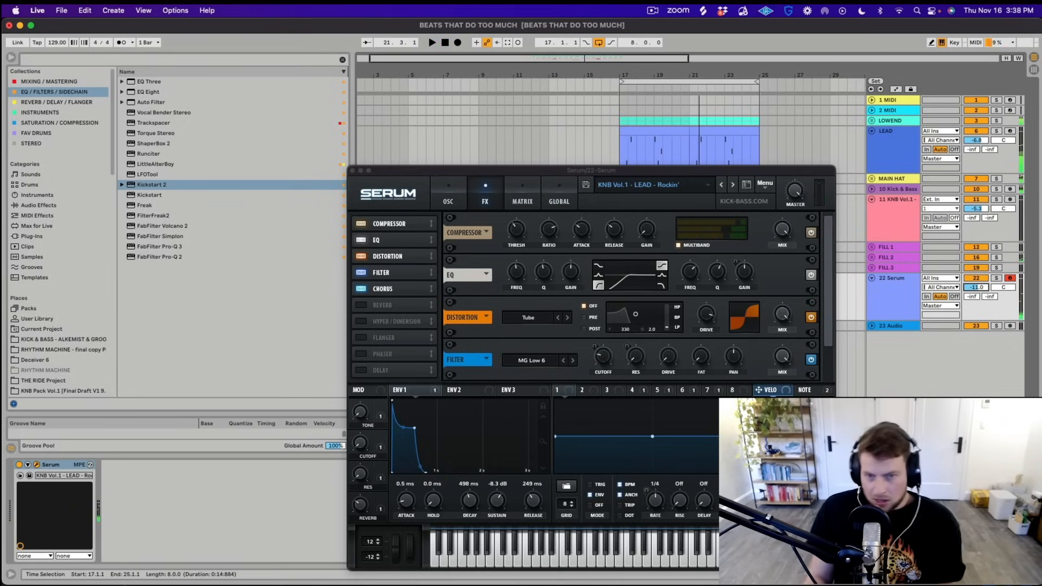
key(super+alt+p)
drag(689, 297, 654, 297)
key(super+shift+m)
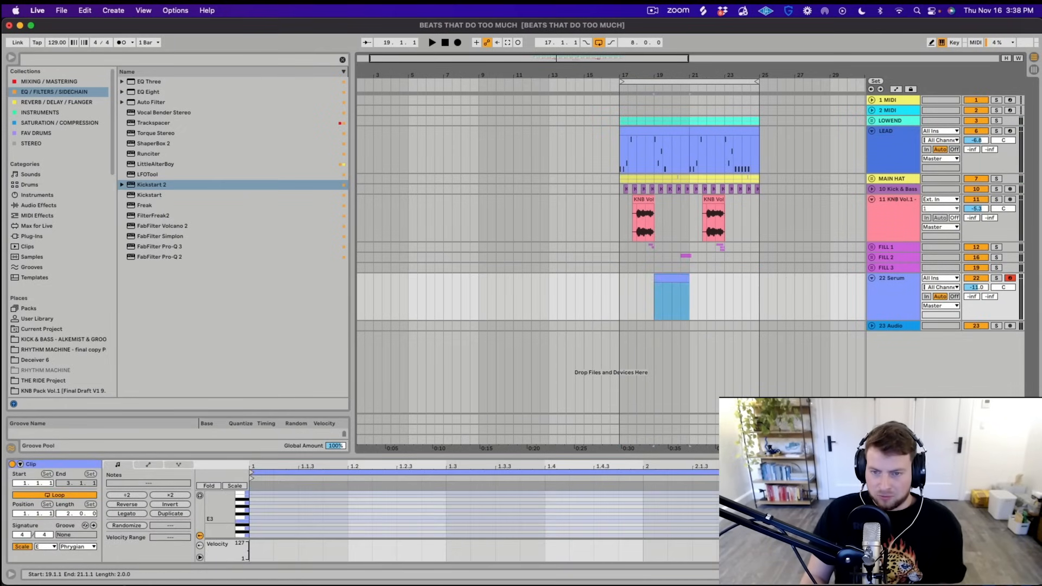
double_click(671, 280)
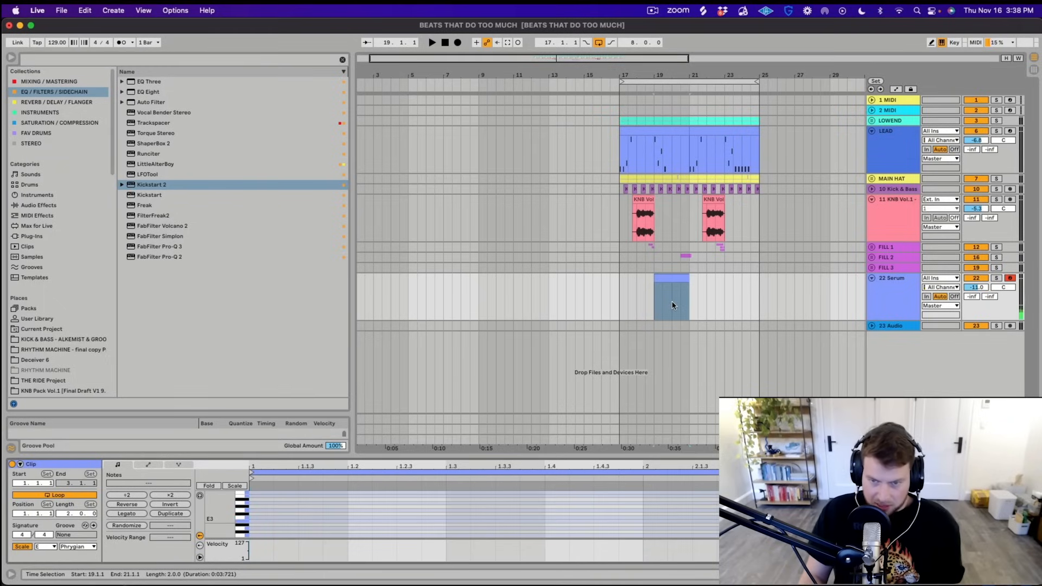
click(672, 305)
drag(624, 457, 624, 214)
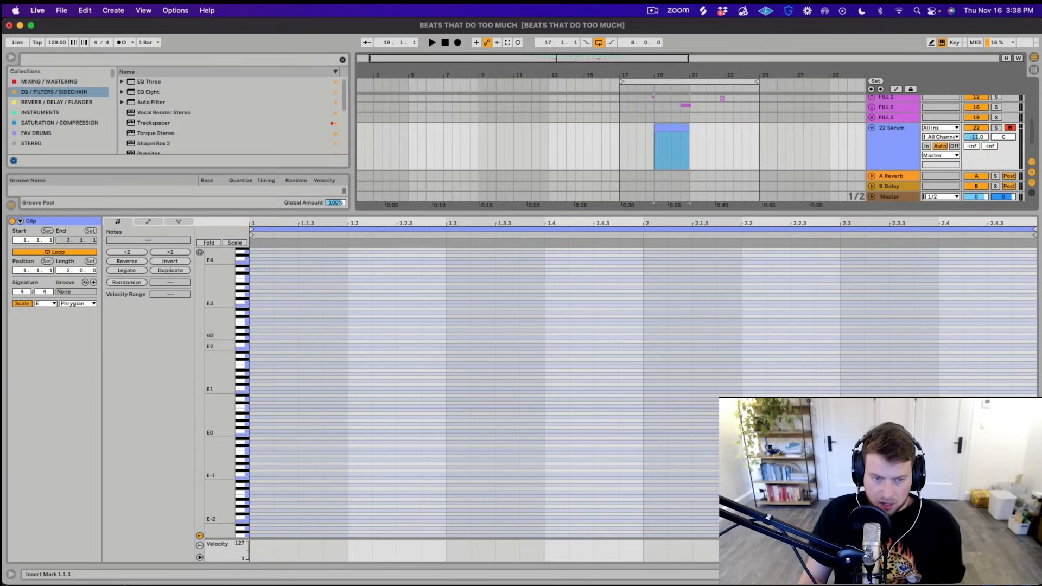
drag(219, 313, 255, 313)
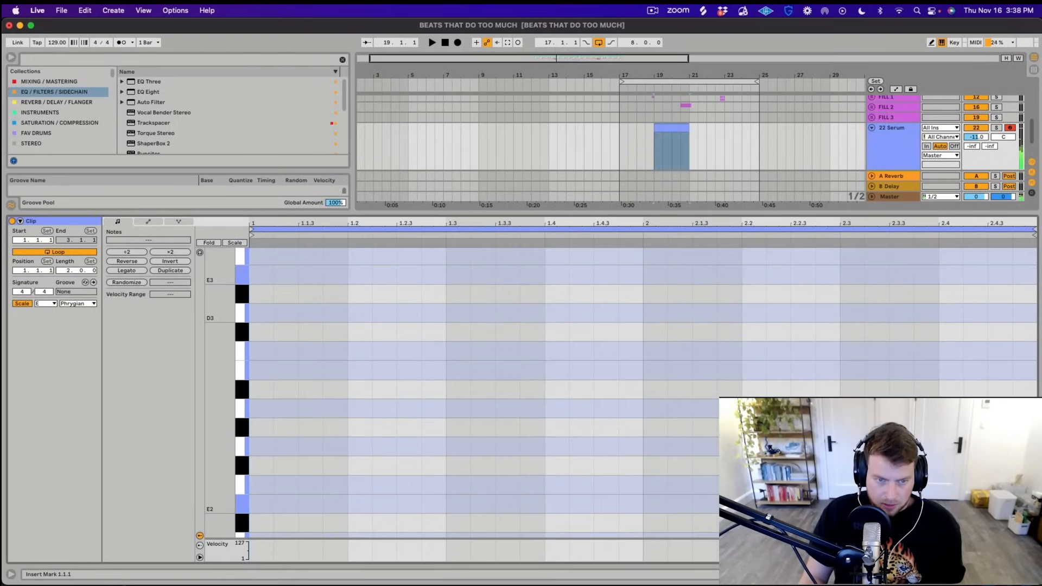
scroll(273, 311, up, 2)
Add a sixteenth-length E3 note at the start of the Serum clip and move the clip to start at 20.1.1
click(274, 309)
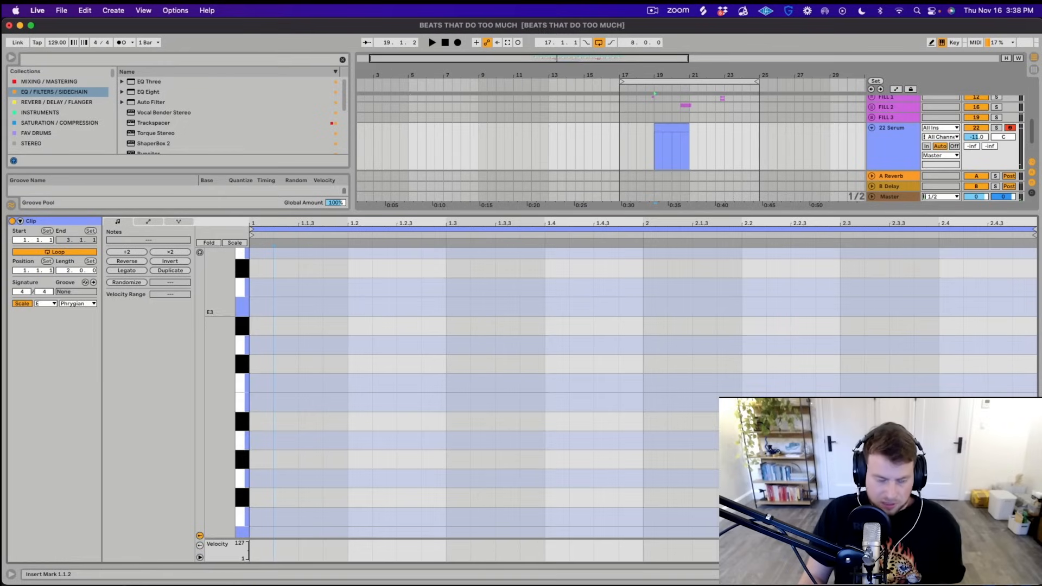
double_click(264, 311)
key(space)
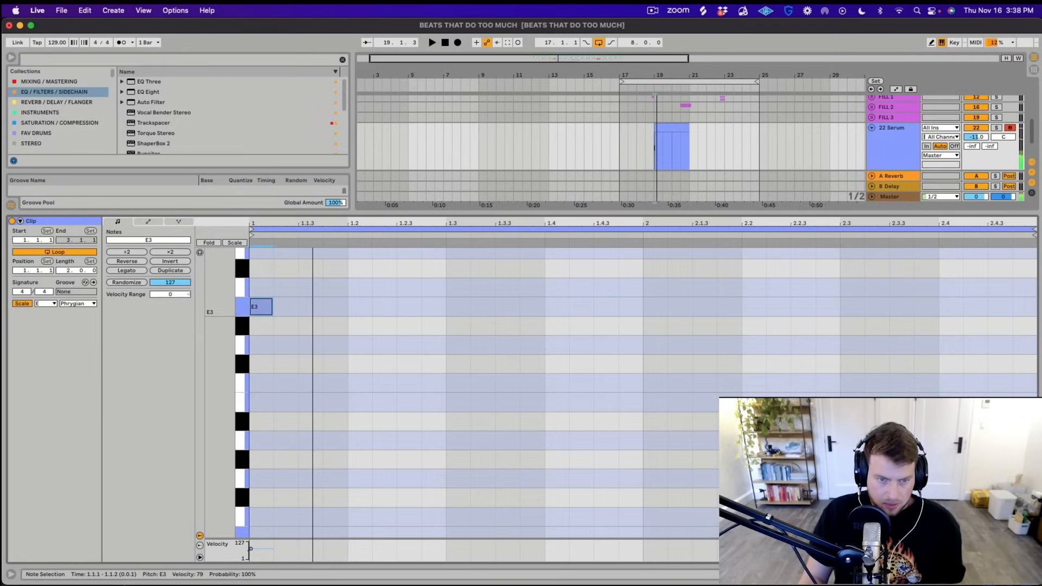
mouse_move(684, 128)
mouse_down()
mouse_move(694, 128)
mouse_move(680, 127)
mouse_up()
click(655, 142)
click(673, 148)
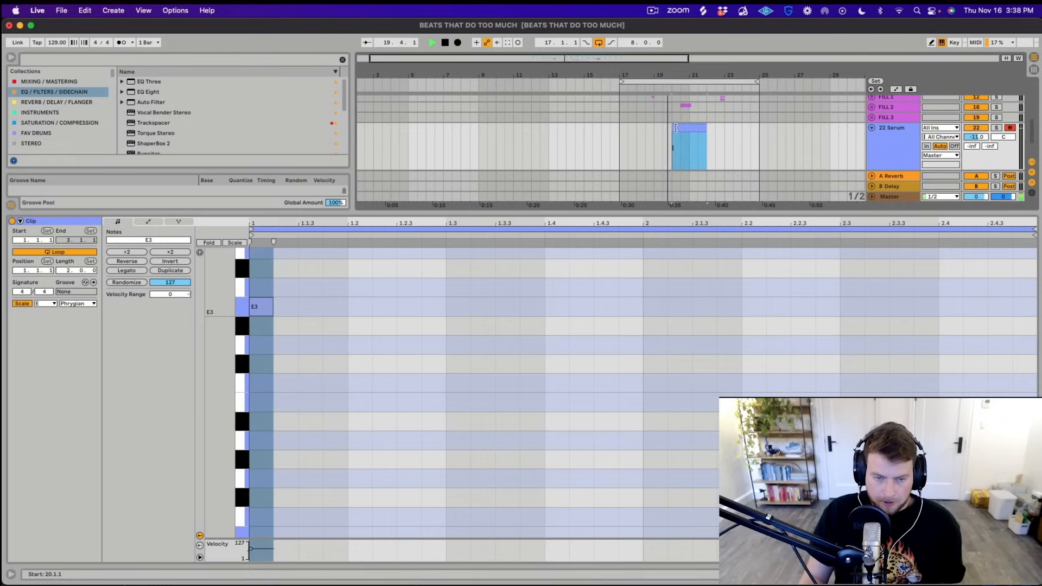
key(space)
key(space)
Add E3 notes at 1.1.3, 1.2.1 and 1.2.3 in the Serum clip, checking the rhythm with playback
double_click(380, 307)
key(space)
key(space)
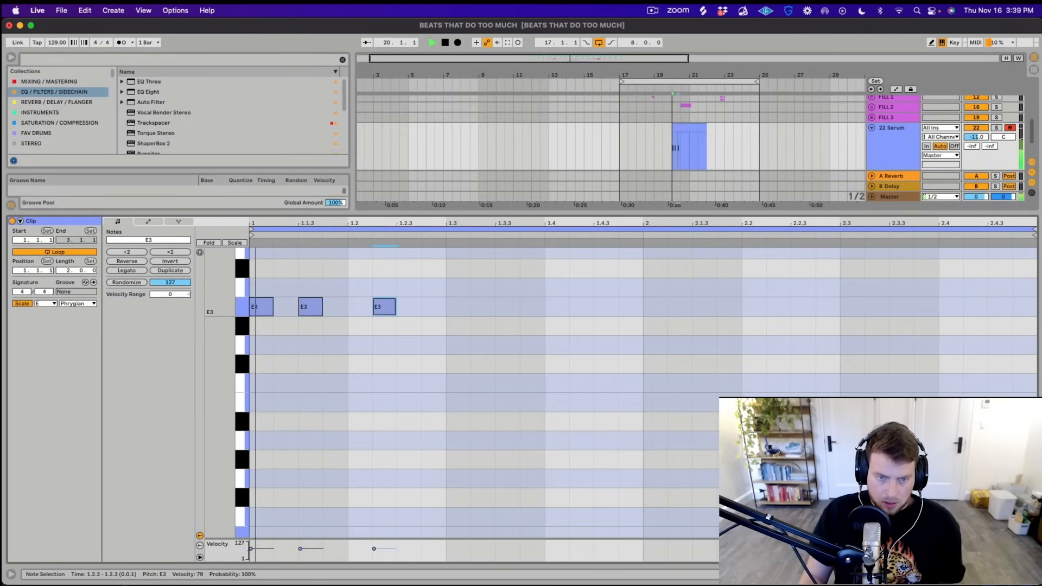
key(Left)
double_click(410, 307)
key(space)
key(space)
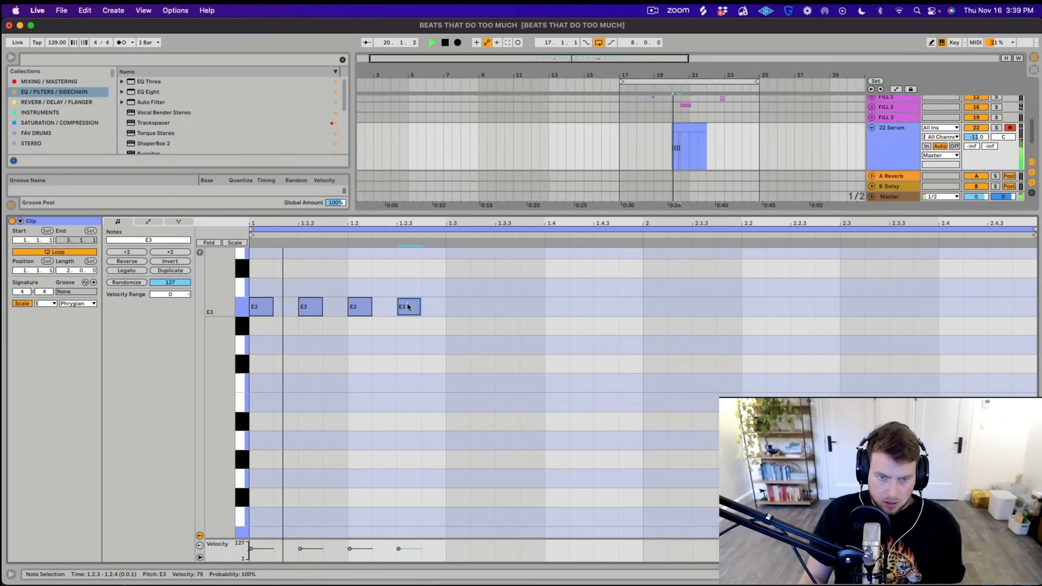
key(space)
key(space)
Continue the lead with F3 notes at 1.2.4, 1.3.2, 1.3.4 and 1.4.2, auditioning them during playback
double_click(434, 288)
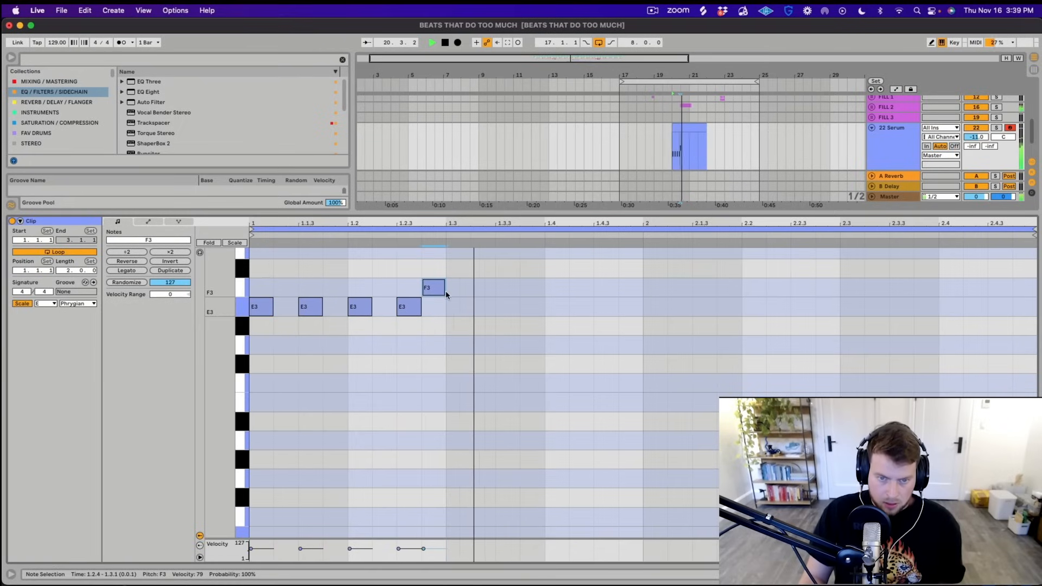
double_click(482, 287)
key(space)
key(Left)
key(Right)
key(space)
double_click(532, 288)
key(space)
double_click(581, 288)
scroll(581, 326, up, 3)
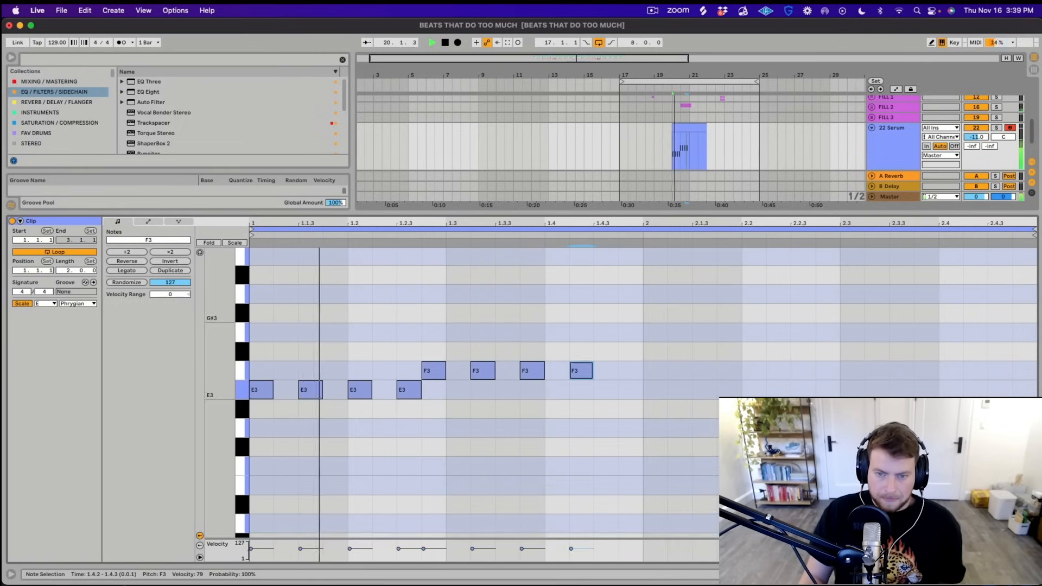
Replace the last F3 with a sixteenth-length E3 note at 1.4.2 and play back the phrase
double_click(605, 389)
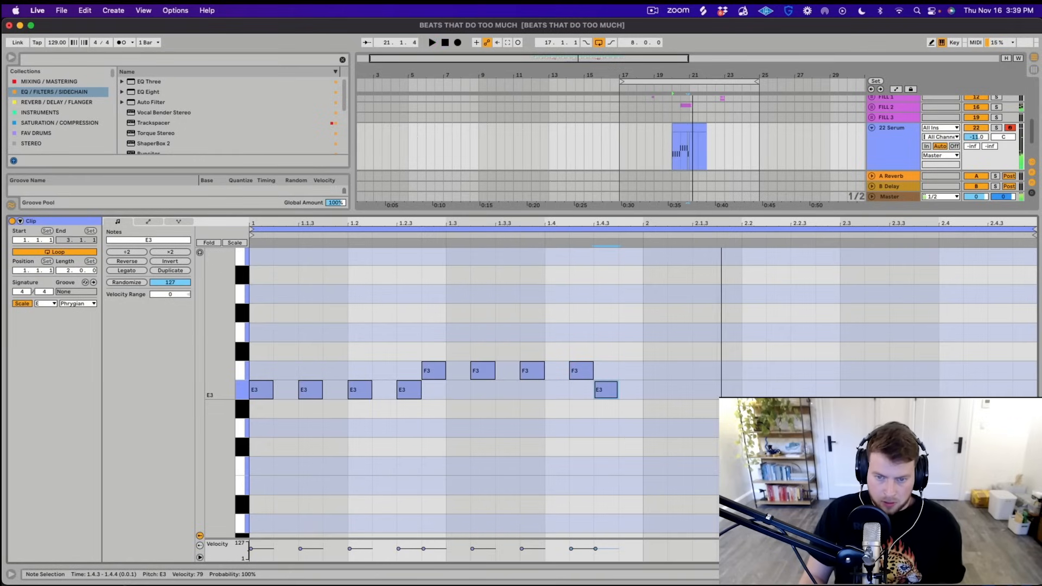
drag(582, 371, 641, 389)
double_click(604, 389)
key(Right)
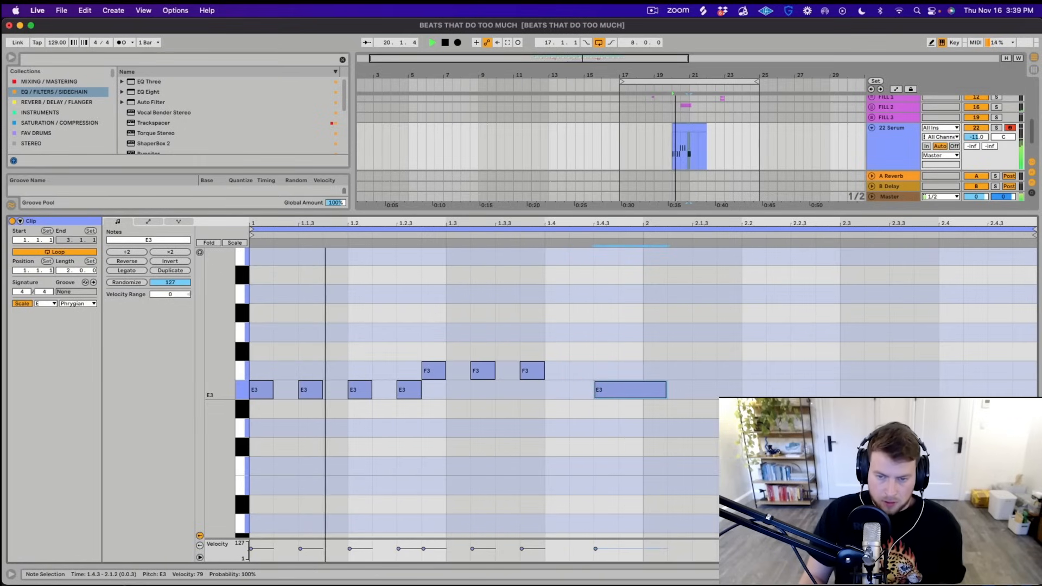
key(shift+Left)
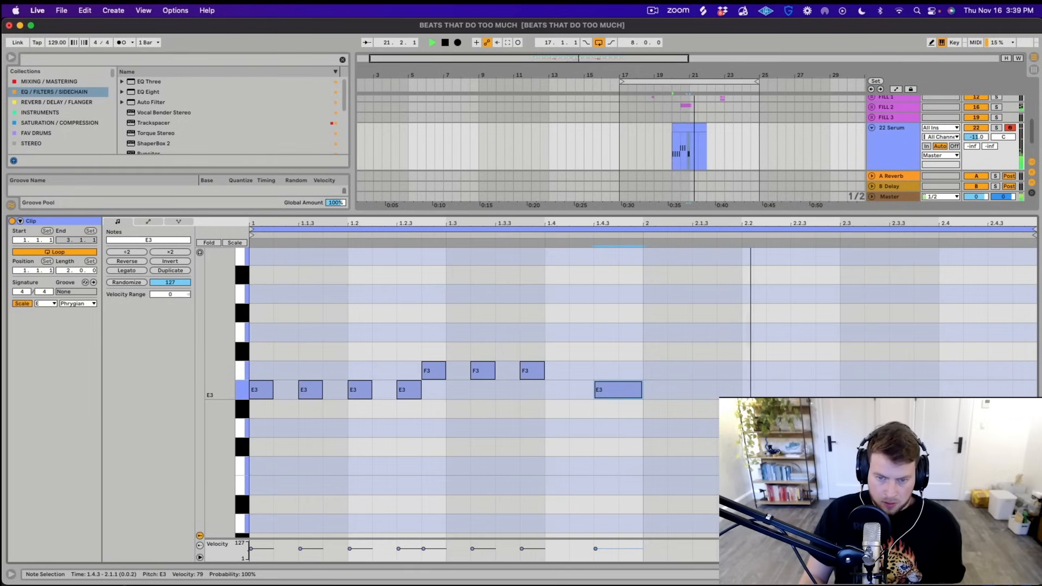
key(Left)
key(shift+Left)
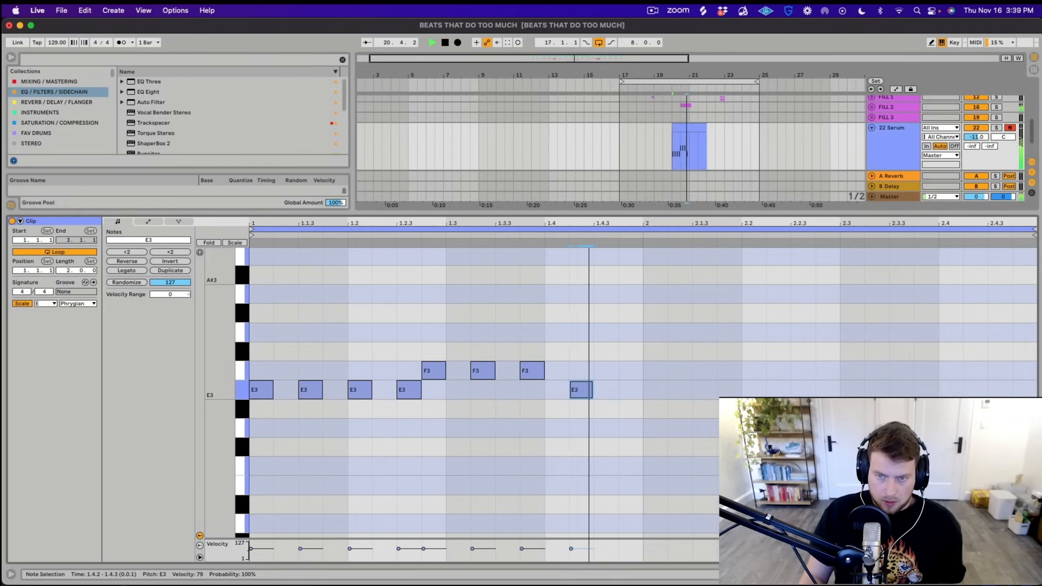
scroll(872, 117, up, 1)
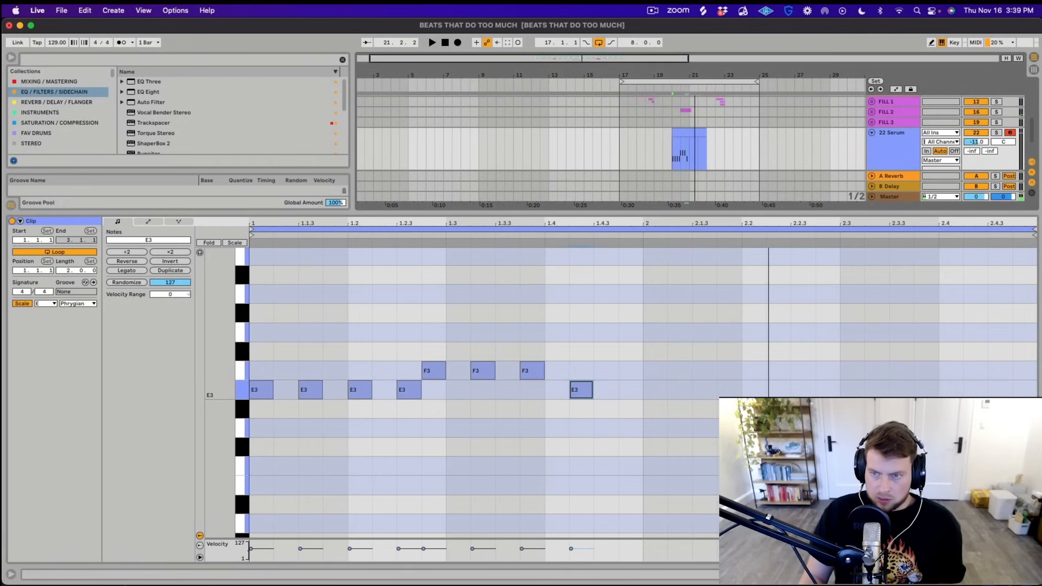
Unfold the FILL 2 group and lower the 17 Kick & Bass track's volume to -15.7 dB during playback
click(871, 112)
scroll(872, 117, down, 4)
scroll(689, 133, up, 2)
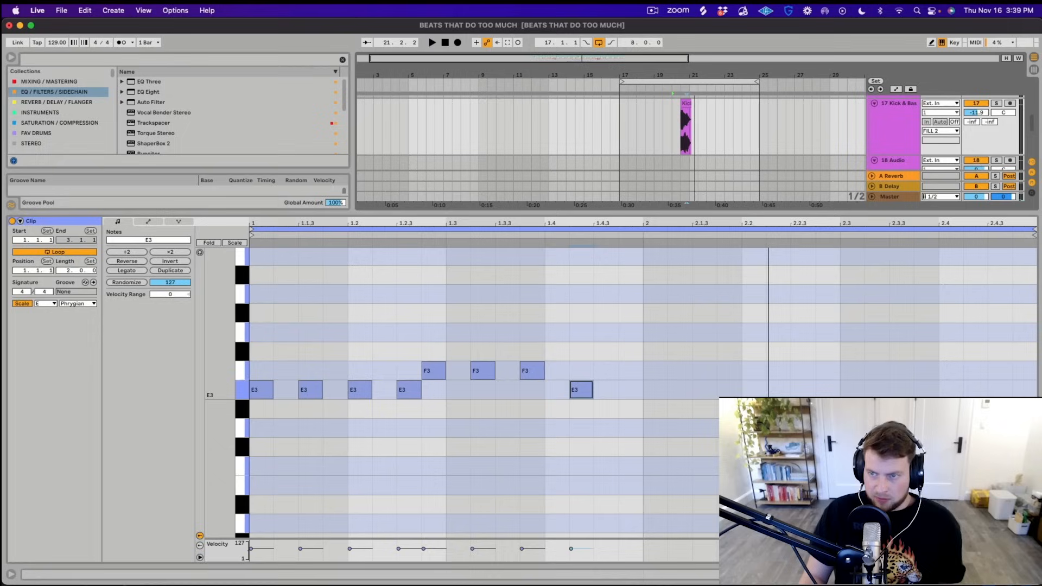
key(space)
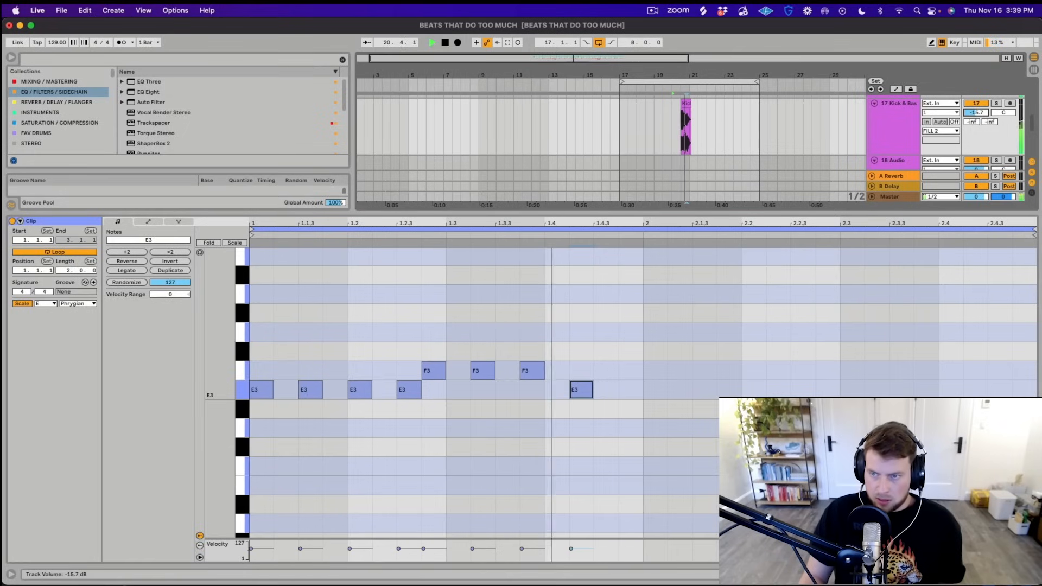
scroll(892, 122, down, 4)
key(space)
Raise the 22 Serum track's volume to -8.5 dB while playing back the lead
double_click(893, 117)
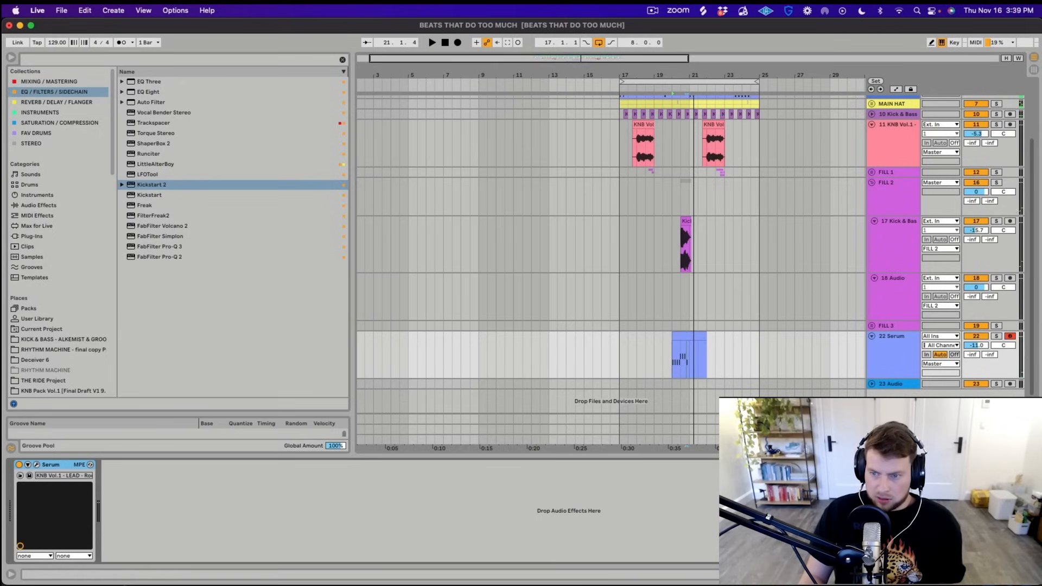
key(space)
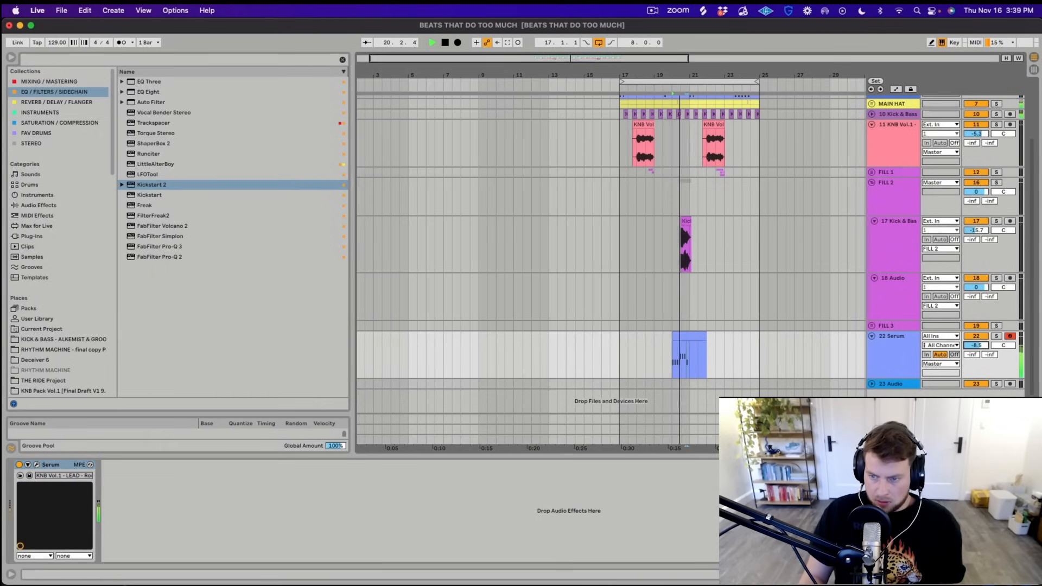
key(space)
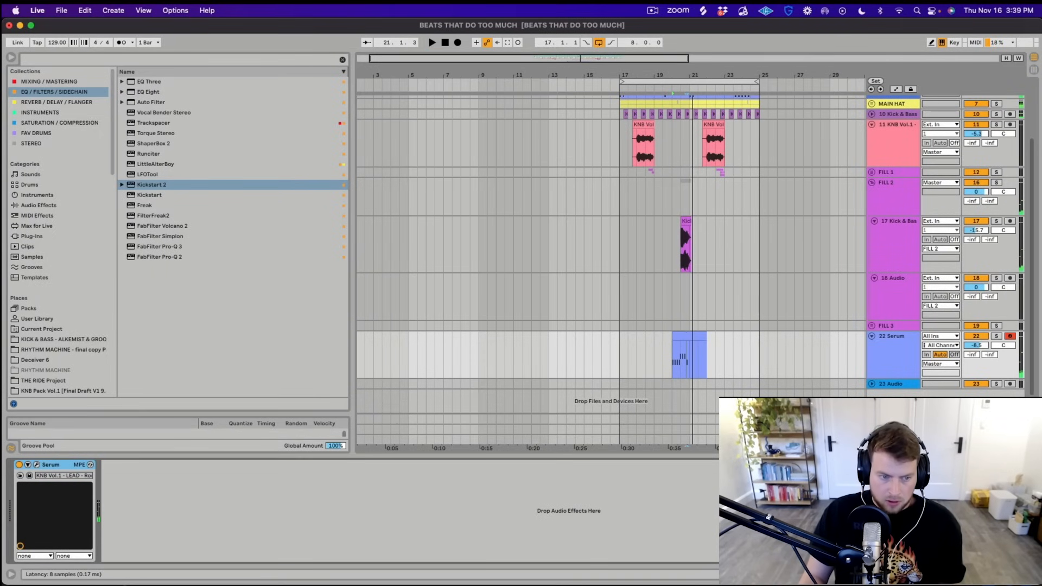
Open Serum on track 22, adjust the CUTOFF macro during playback and hide the plugin window
click(36, 465)
key(space)
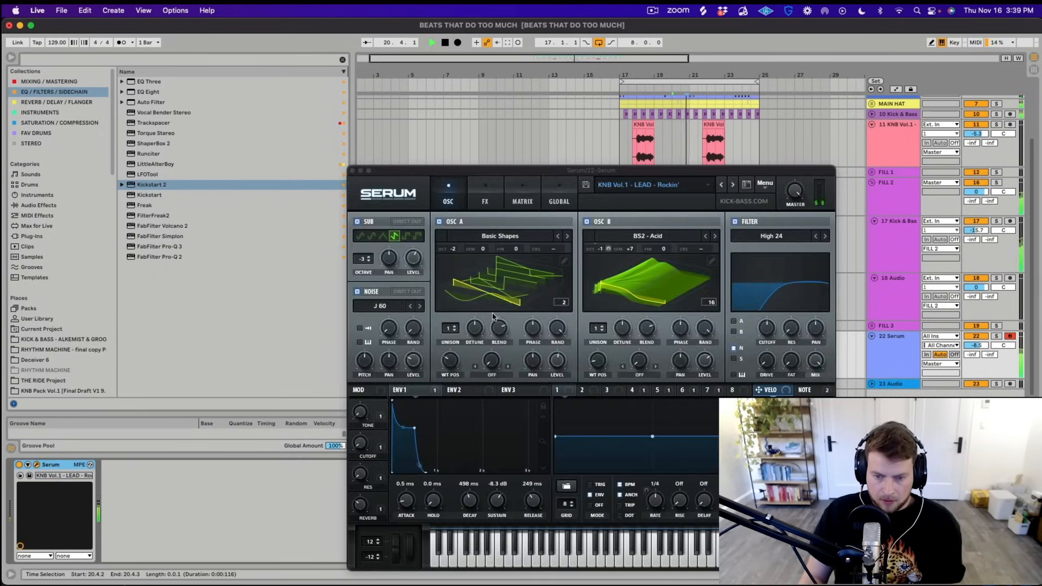
drag(360, 443, 360, 444)
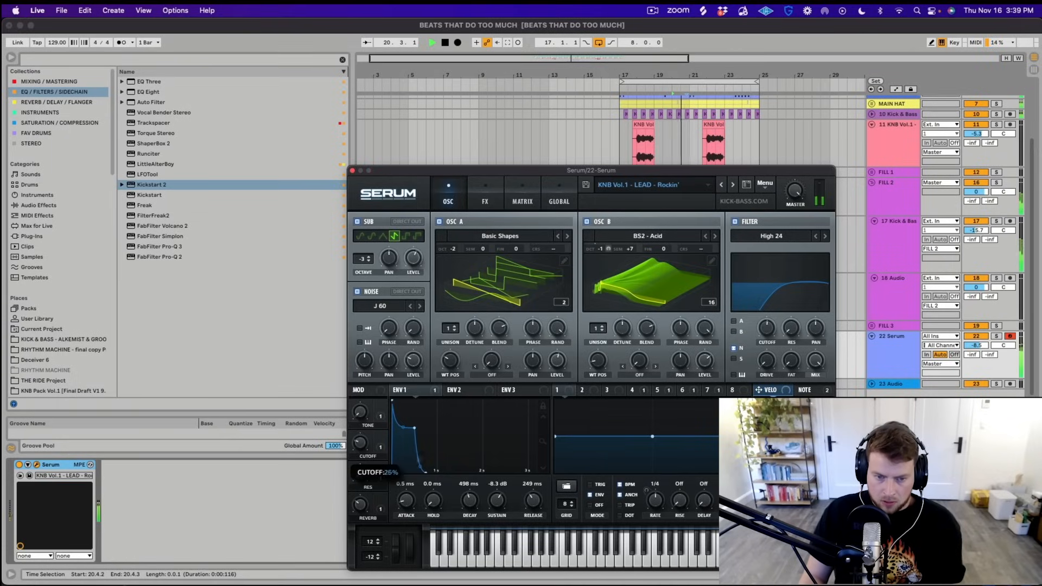
key(space)
key(super+alt+p)
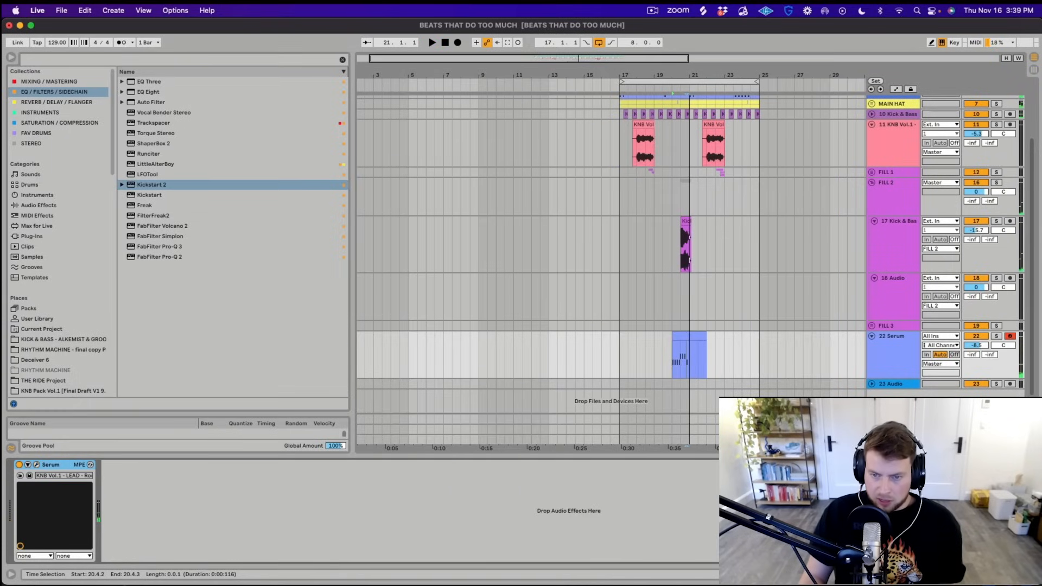
Show automation and draw a small CUTOFF rise on the Serum track peaking around 20.3 and falling back around 20.4
key(m)
key(a)
click(672, 376)
key(space)
scroll(692, 355, up, 2)
scroll(691, 356, up, 5)
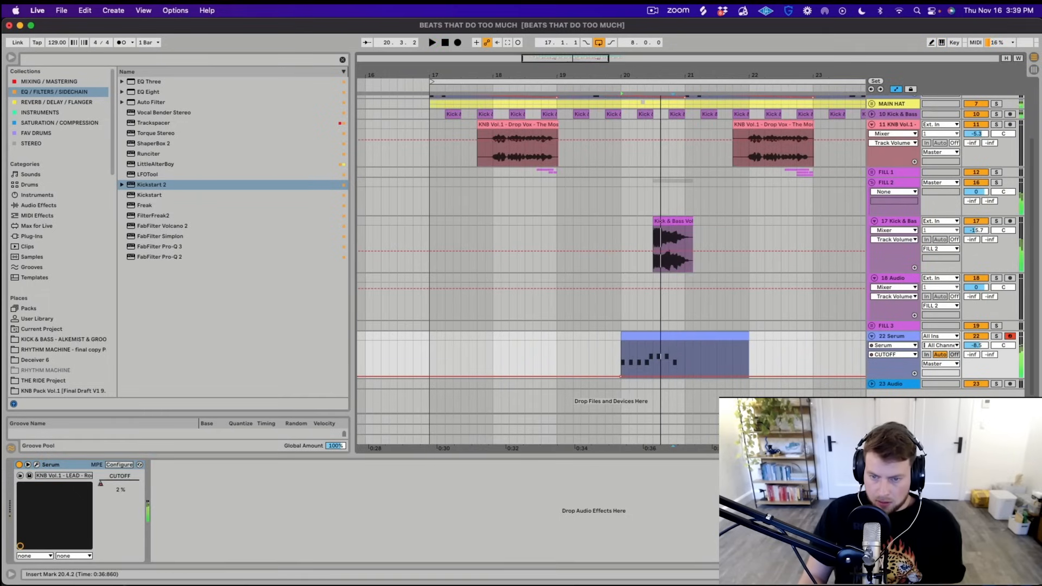
drag(652, 376, 676, 377)
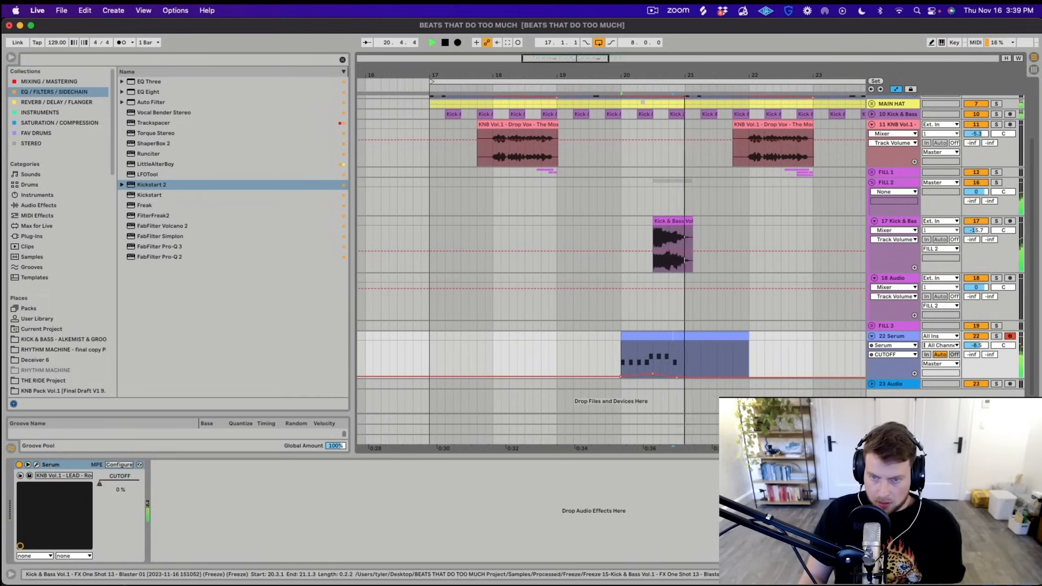
key(minus)
key(space)
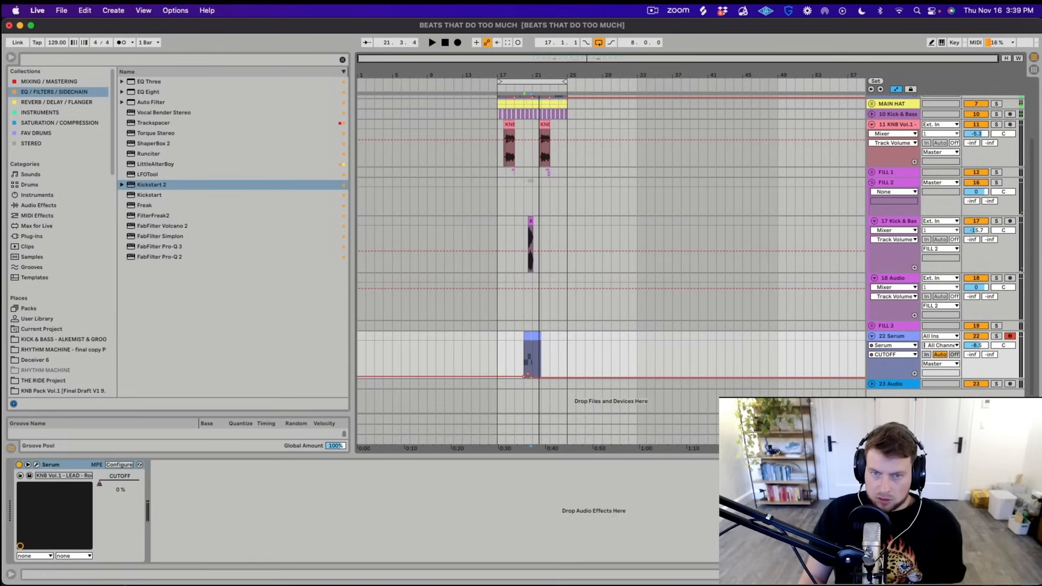
Move the Kick & Bass one-shot on track 17 to start at 24.3, and audition the Serum lead without it
scroll(529, 221, up, 8)
drag(537, 222, 778, 221)
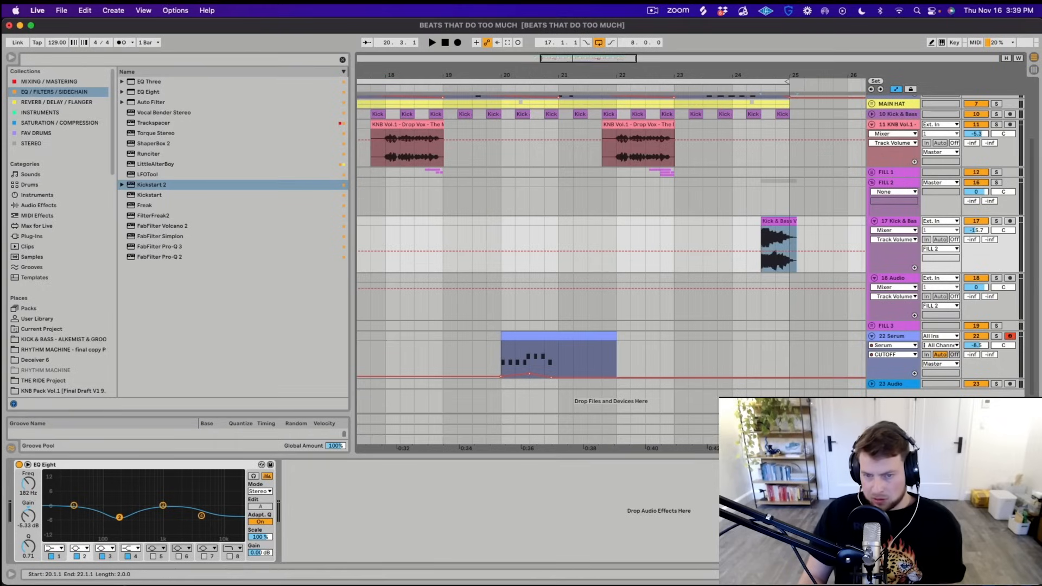
click(560, 337)
key(space)
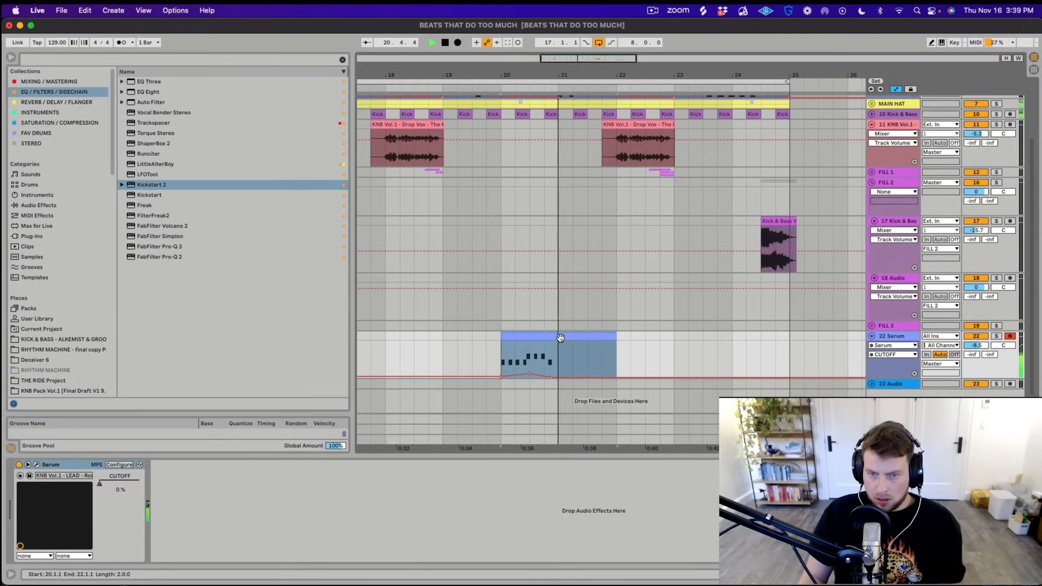
scroll(560, 337, up, 3)
key(space)
Inspect the spectrum in Voxengo SPAN and replay the section around bars 20 to 21 with the Serum lead
click(872, 121)
click(548, 241)
key(space)
key(space)
scroll(723, 175, left, 5)
scroll(689, 245, down, 5)
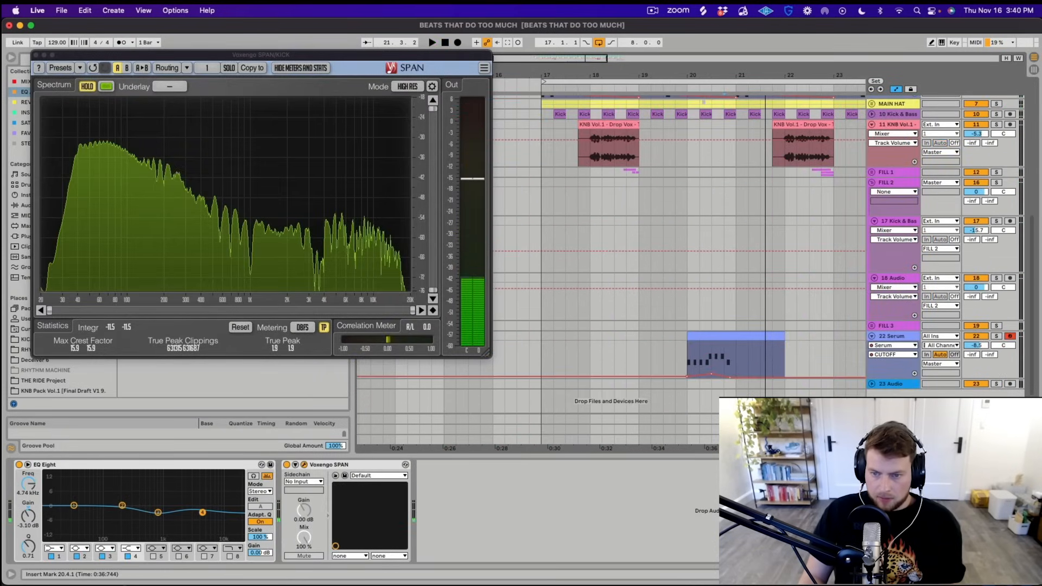
click(727, 336)
scroll(689, 245, down, 3)
scroll(689, 244, up, 4)
scroll(689, 244, down, 4)
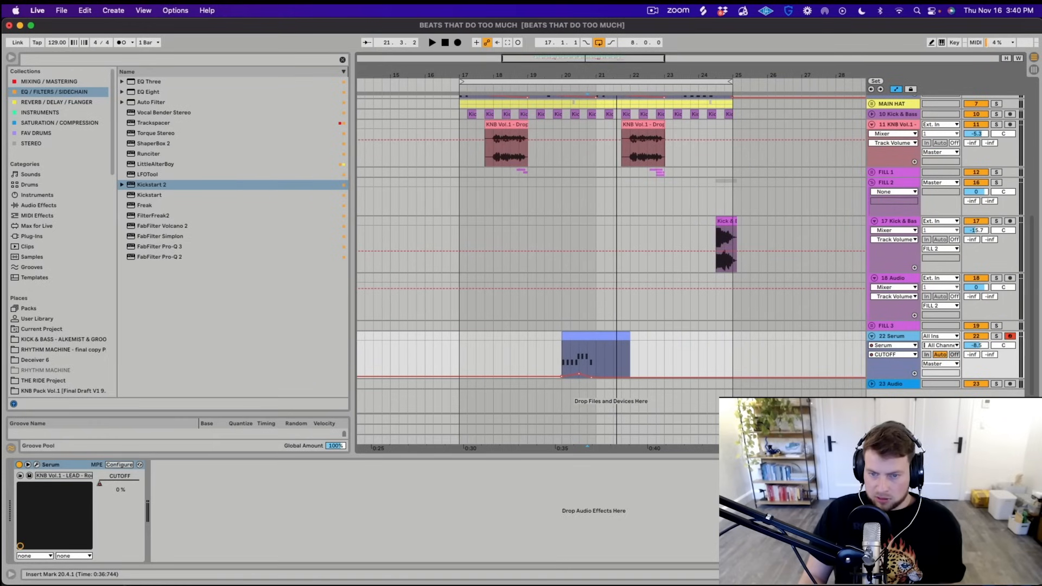
key(space)
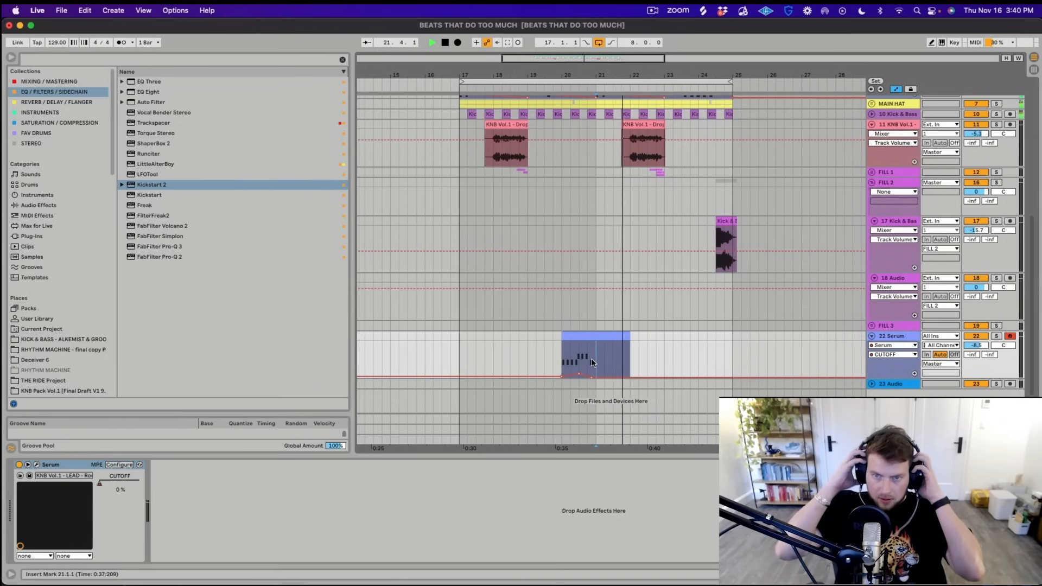
Inspect the second drop vocal clip, shrink the clip view, then collapse the LOWEND group and fold all arrangement tracks
double_click(650, 121)
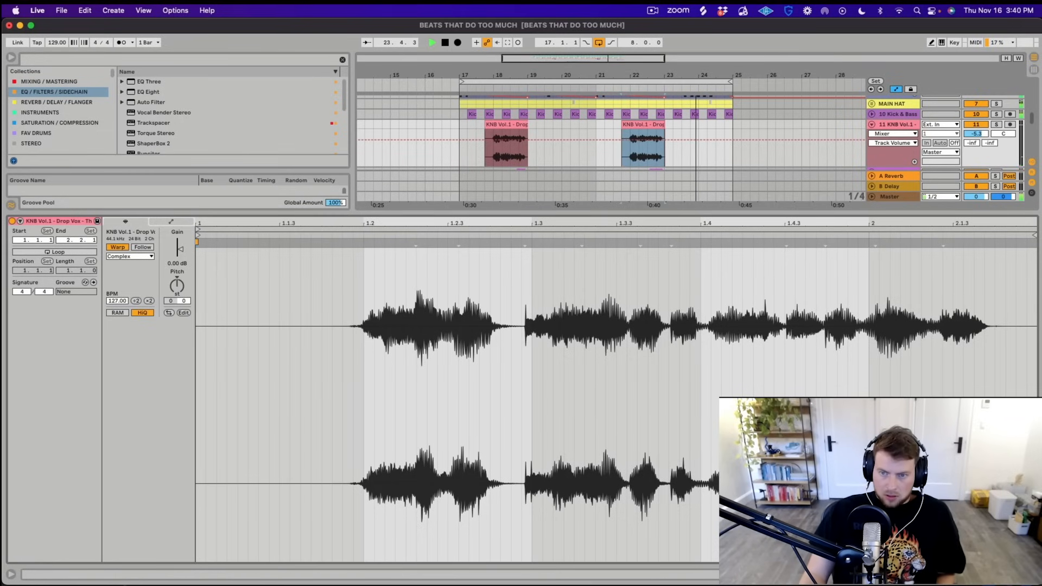
drag(538, 214, 538, 457)
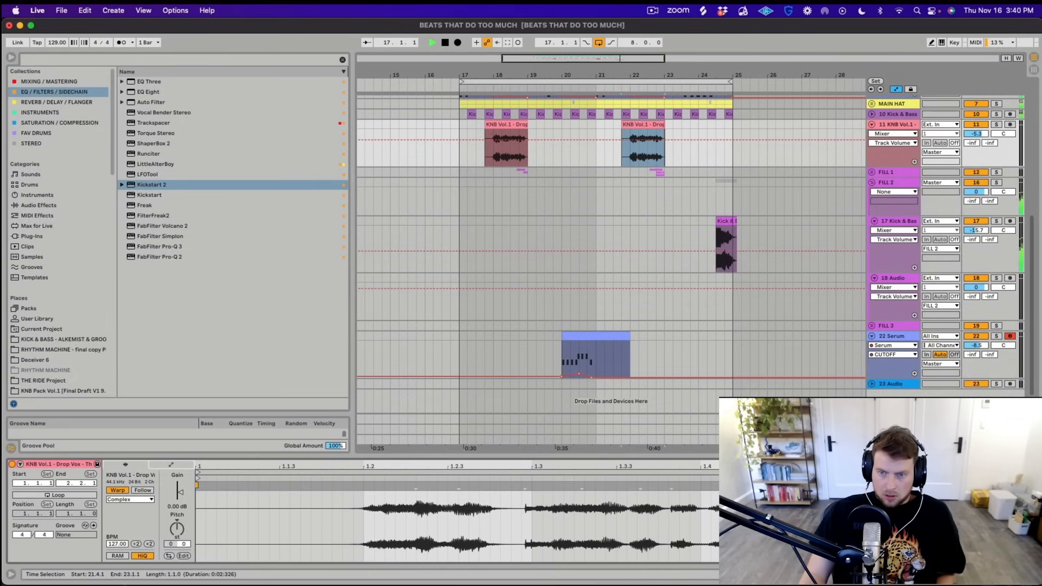
scroll(610, 244, up, 10)
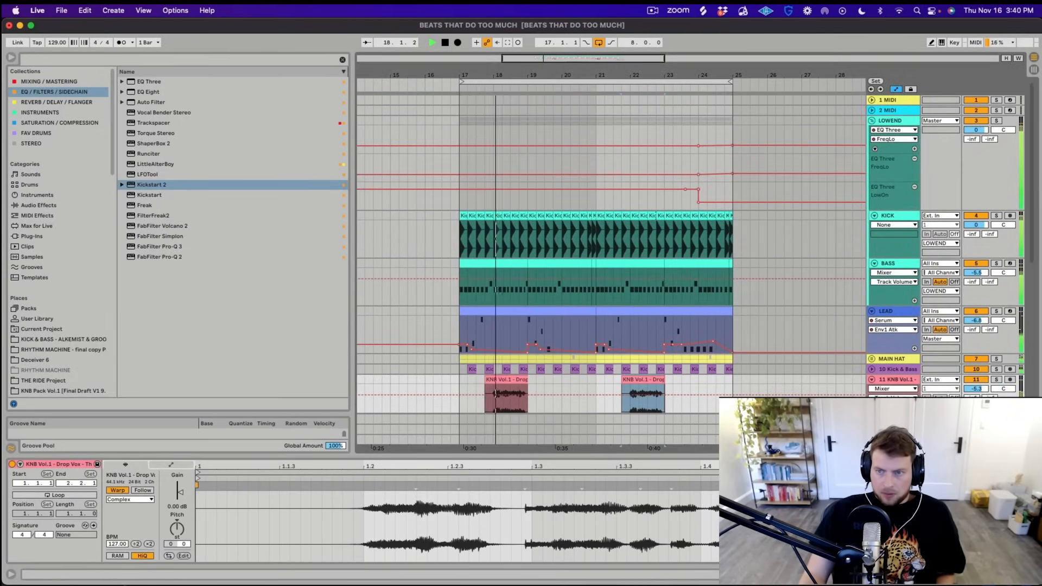
click(872, 121)
scroll(610, 244, down, 3)
key(space)
scroll(611, 244, up, 3)
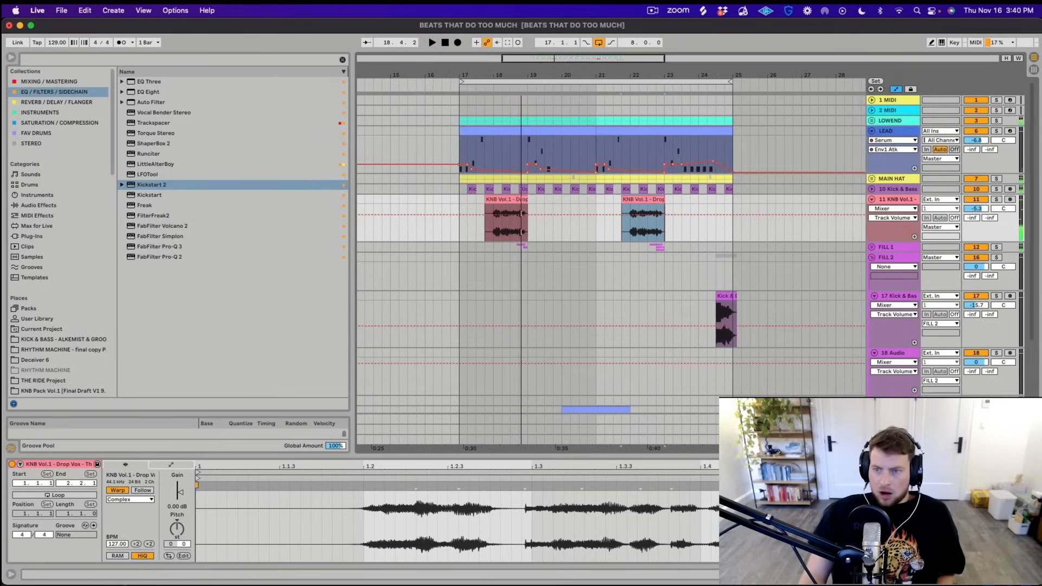
key(alt+u)
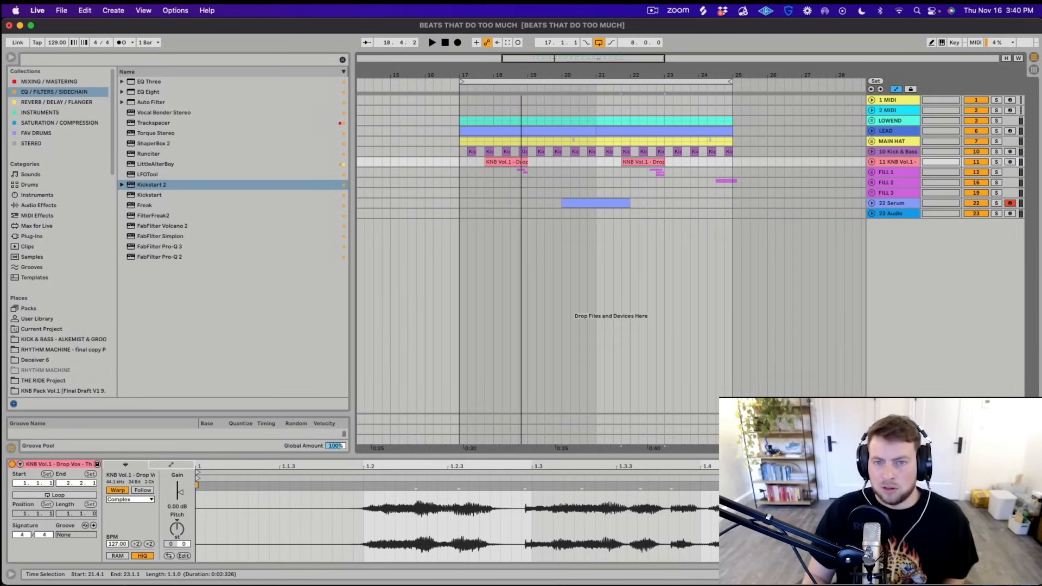
Duplicate all clips in bars 17 to 25 into bars 25 to 33 and extend the loop to 16 bars
drag(460, 120, 732, 213)
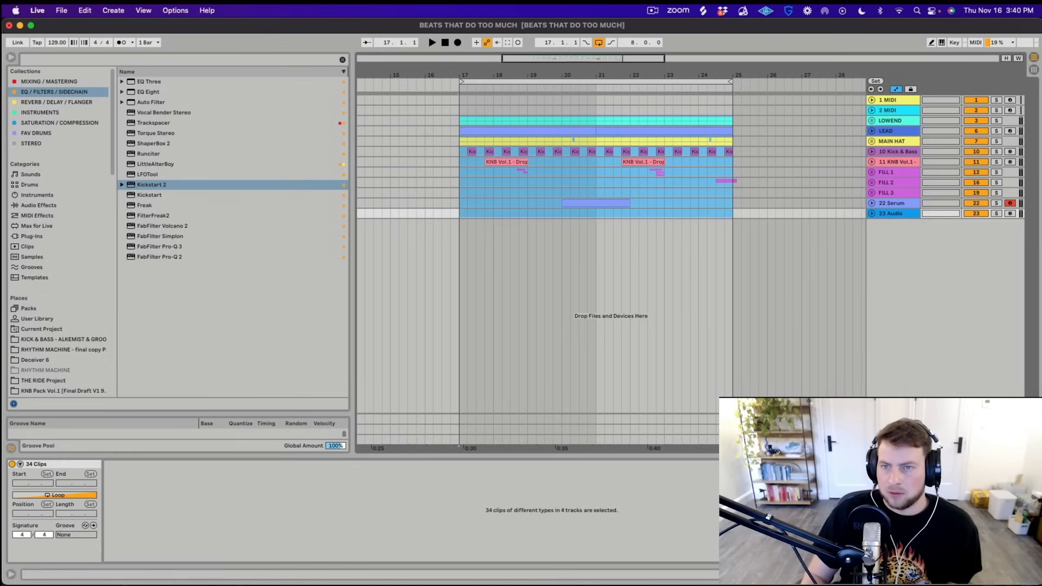
scroll(732, 213, right, 3)
scroll(732, 213, down, 5)
scroll(732, 213, right, 3)
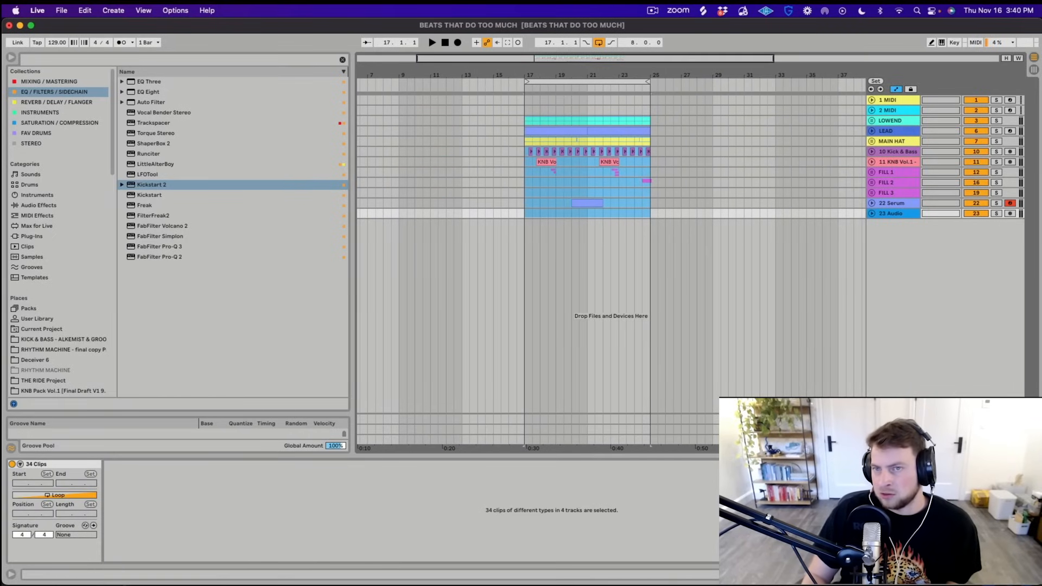
key(super+d)
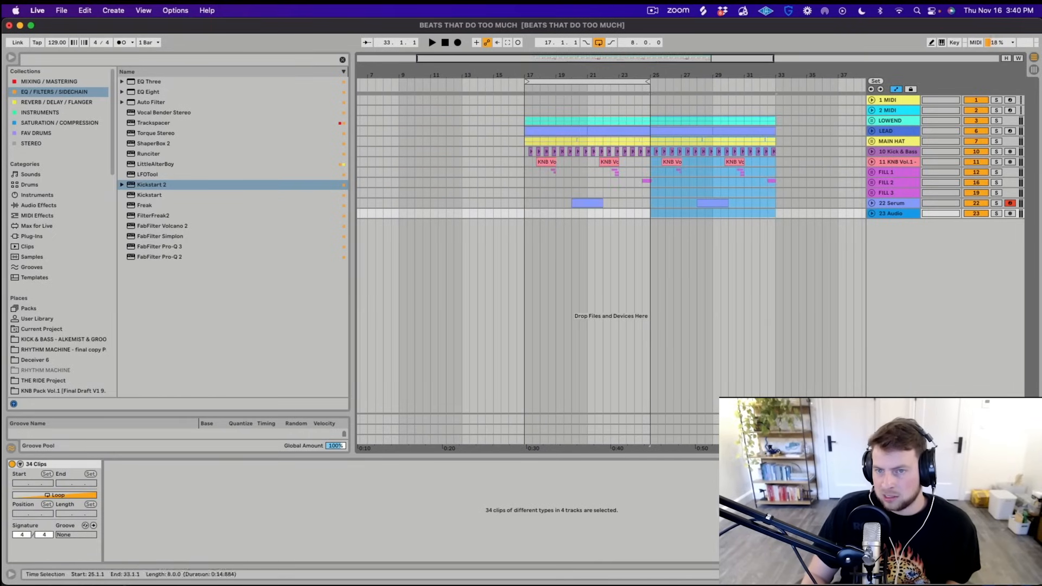
click(698, 214)
drag(647, 81, 773, 82)
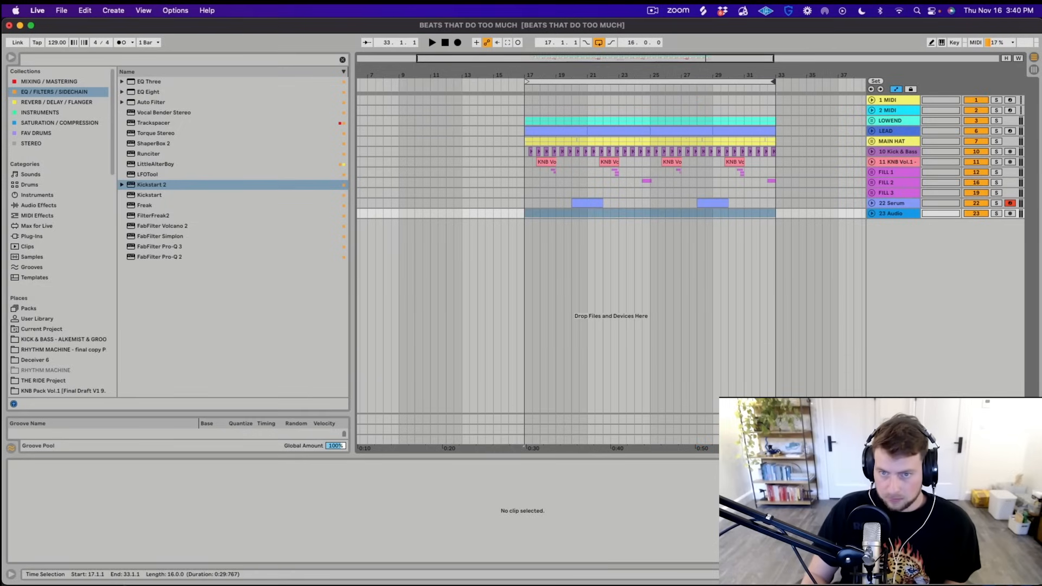
Add a locator named DROP 1A at bar 17 and one named DROP 1B at bar 25
right_click(526, 90)
click(540, 116)
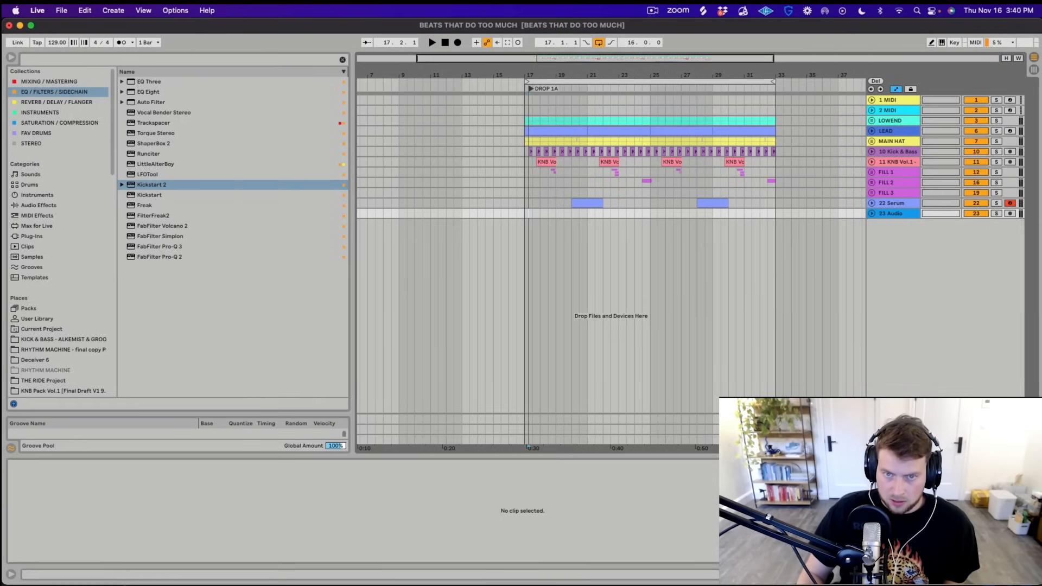
right_click(651, 88)
click(668, 116)
key(Return)
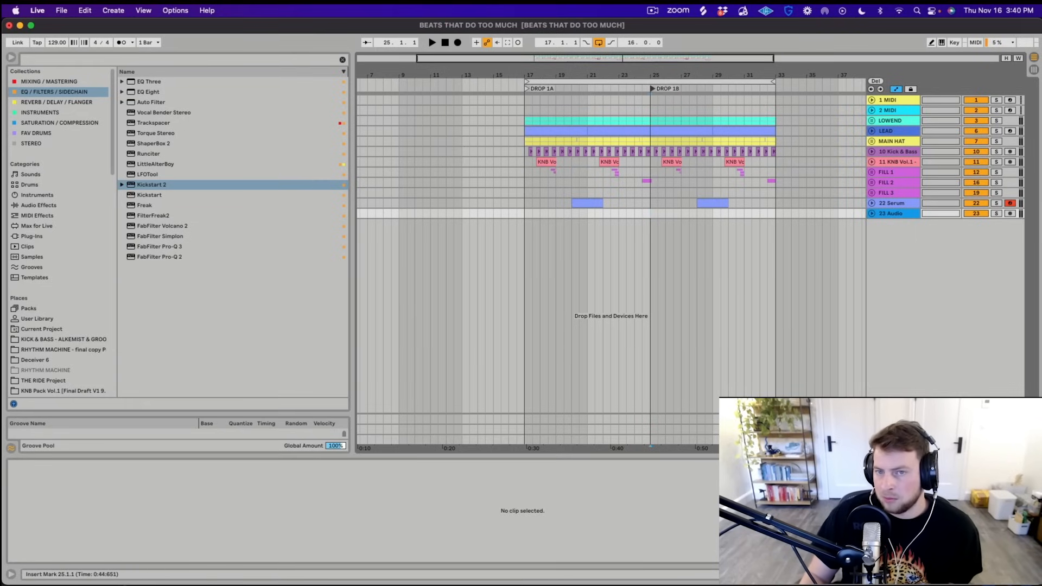
Unfold vocal track 11 and listen to the transition into DROP 1B from about 24.2
drag(665, 213, 524, 152)
drag(650, 213, 650, 163)
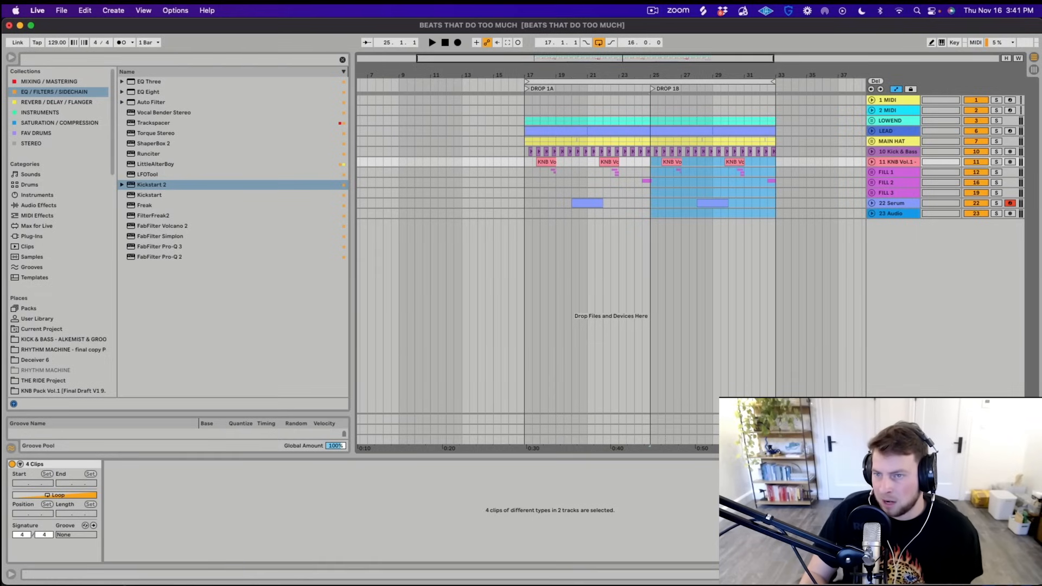
key(u)
drag(674, 75, 717, 165)
click(646, 190)
click(511, 191)
key(space)
click(441, 199)
key(space)
key(space)
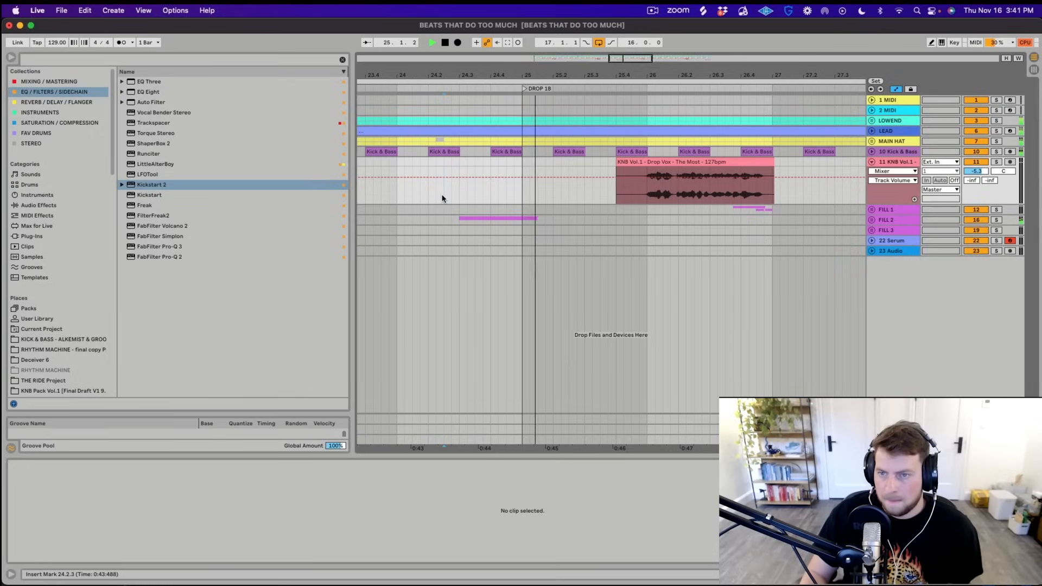
key(space)
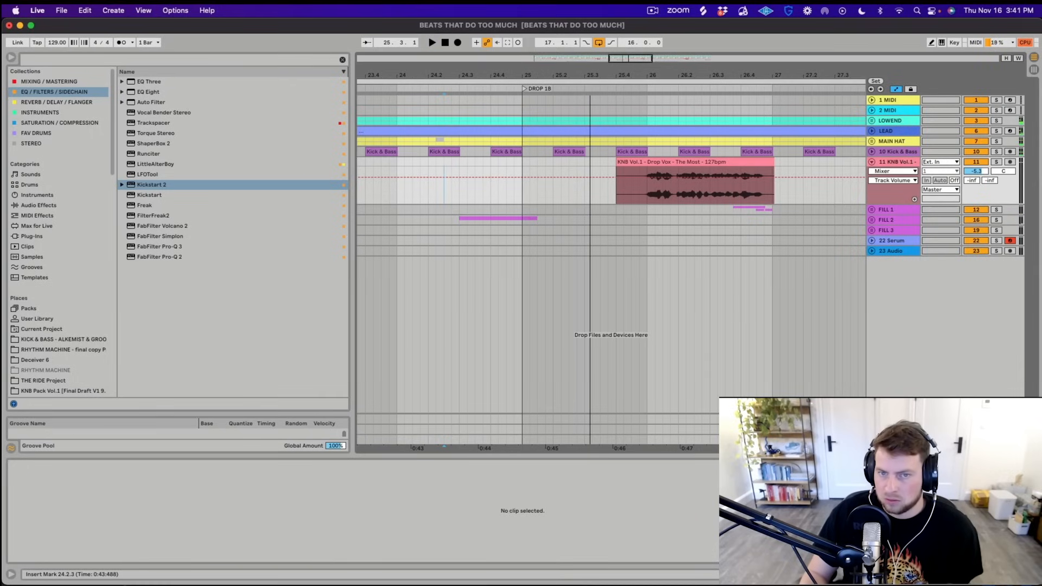
Move the Kick & Bass clap track above LEAD, rename it CLAP, and color the track and its clips red
key(minus)
key(minus)
mouse_move(895, 141)
mouse_down()
mouse_move(896, 127)
mouse_move(895, 136)
mouse_up()
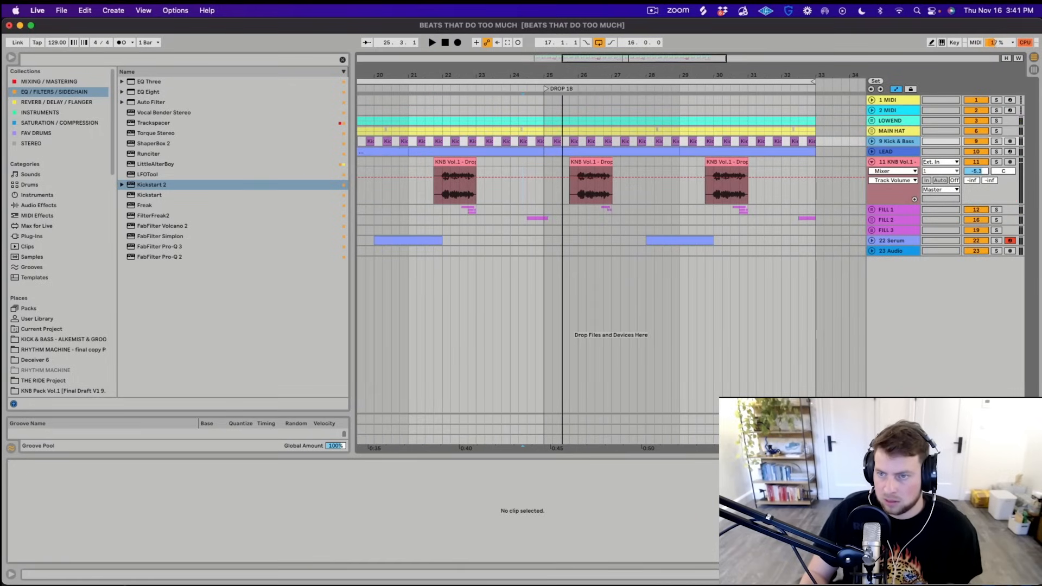
right_click(898, 143)
click(907, 301)
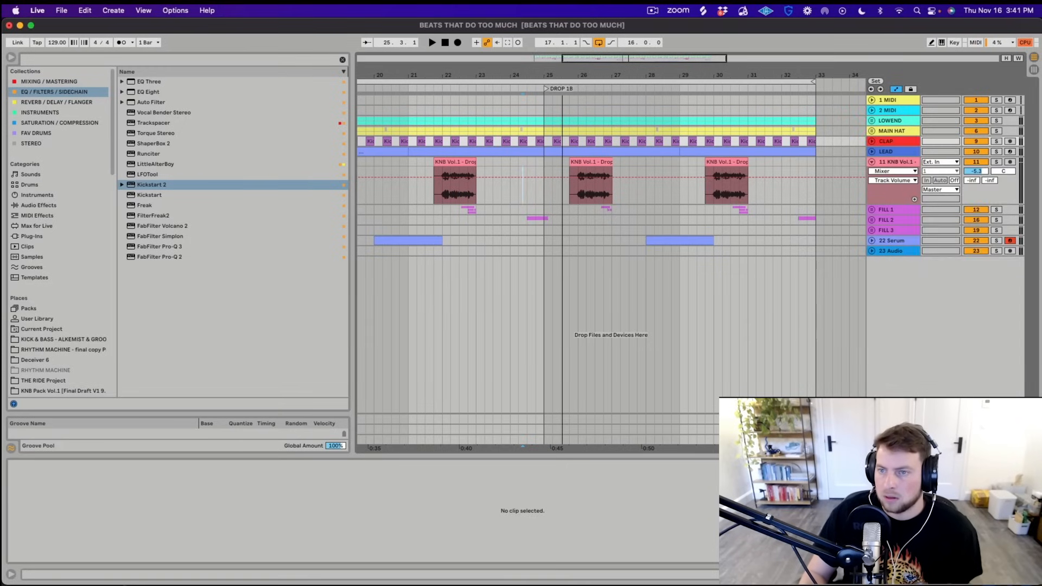
right_click(893, 142)
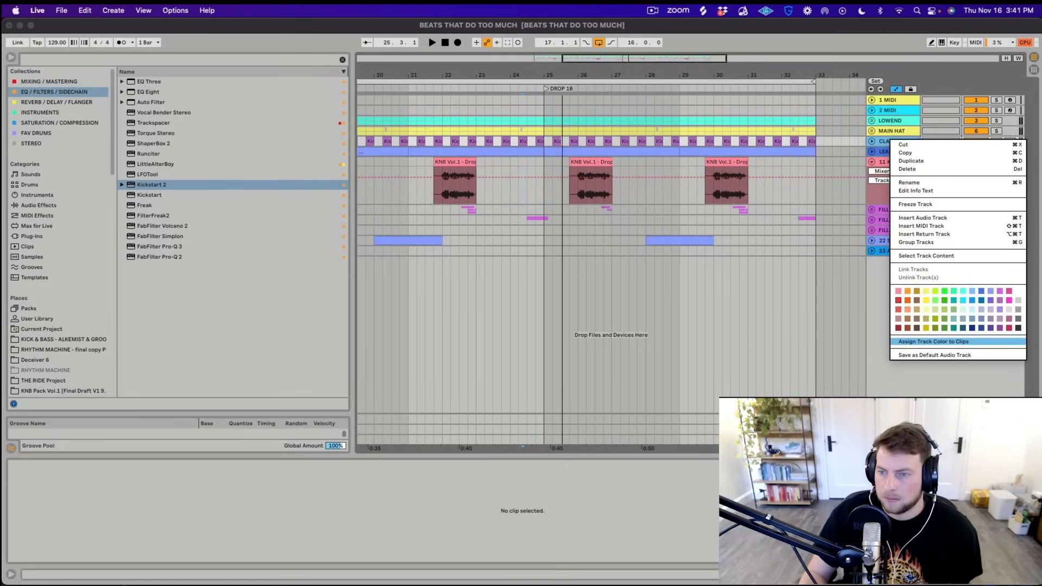
click(933, 341)
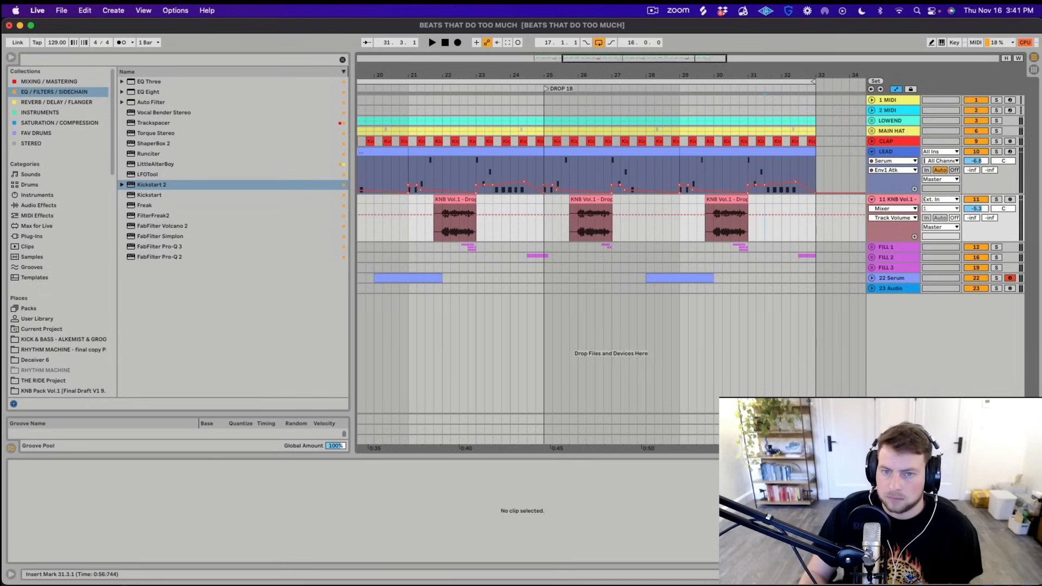
Deactivate the two LEAD clips spanning bars 25 to 33 and play from 23.3
click(553, 151)
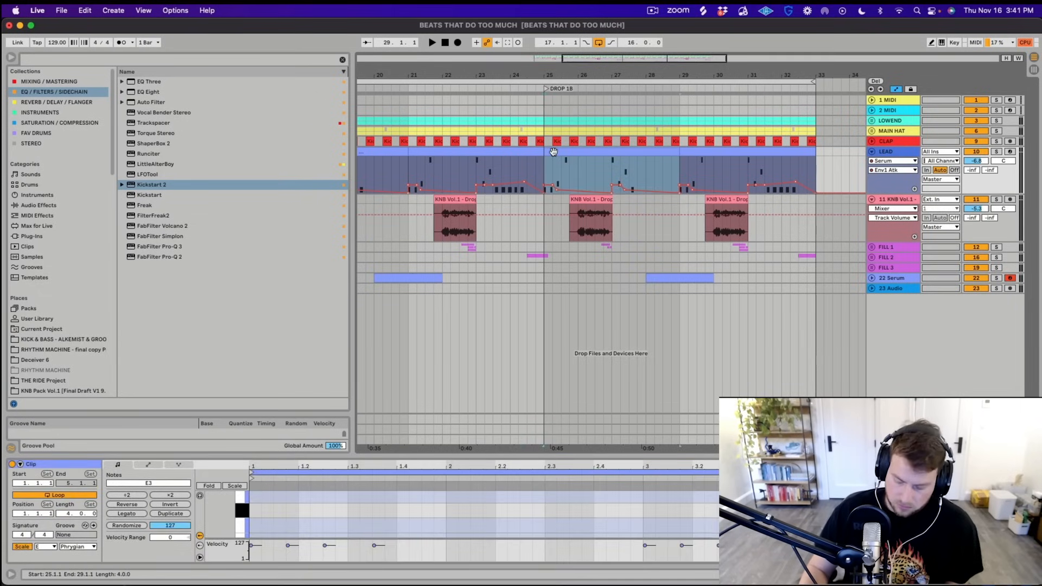
click(717, 152)
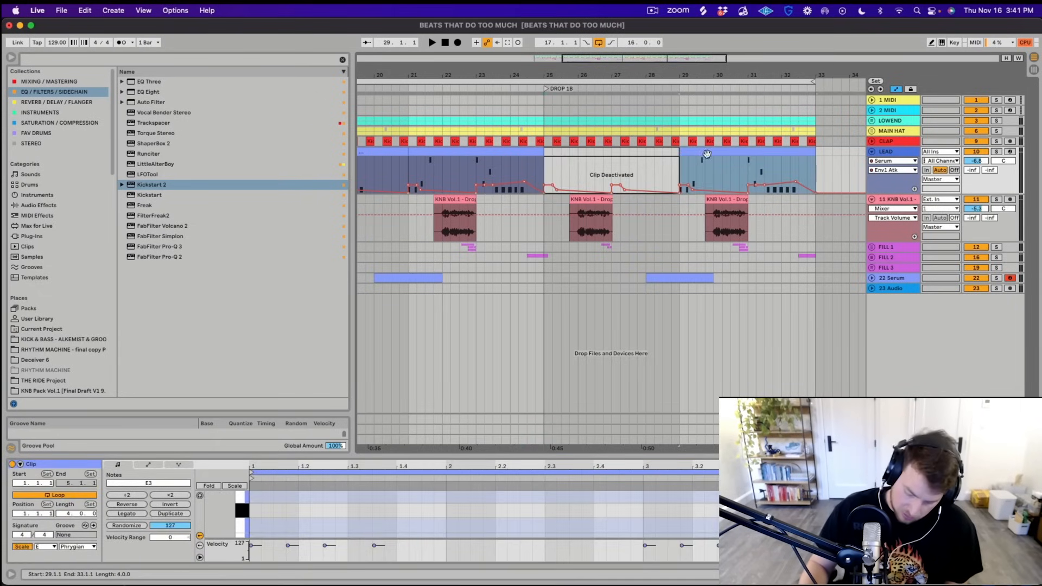
key(0)
click(492, 227)
key(space)
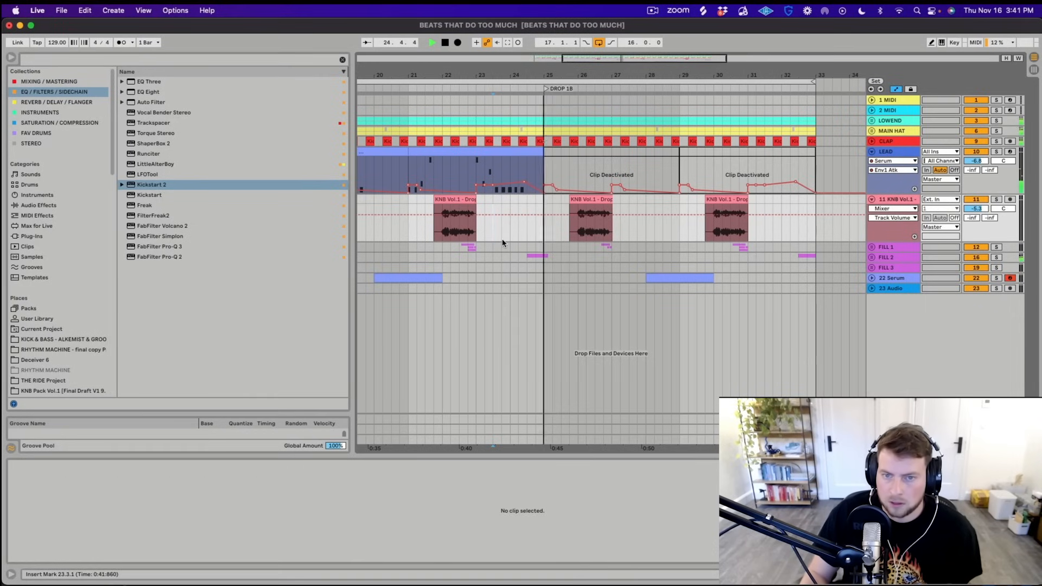
Copy the vocal beat from 26.4 to 27.1, paste it at 25.1.1 and play it in context
drag(551, 75, 551, 103)
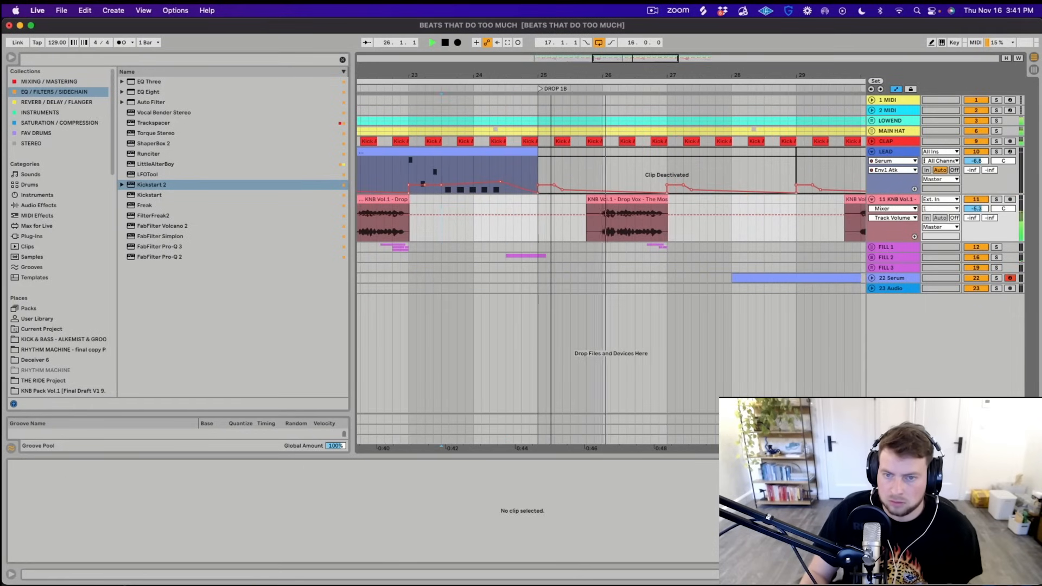
click(619, 222)
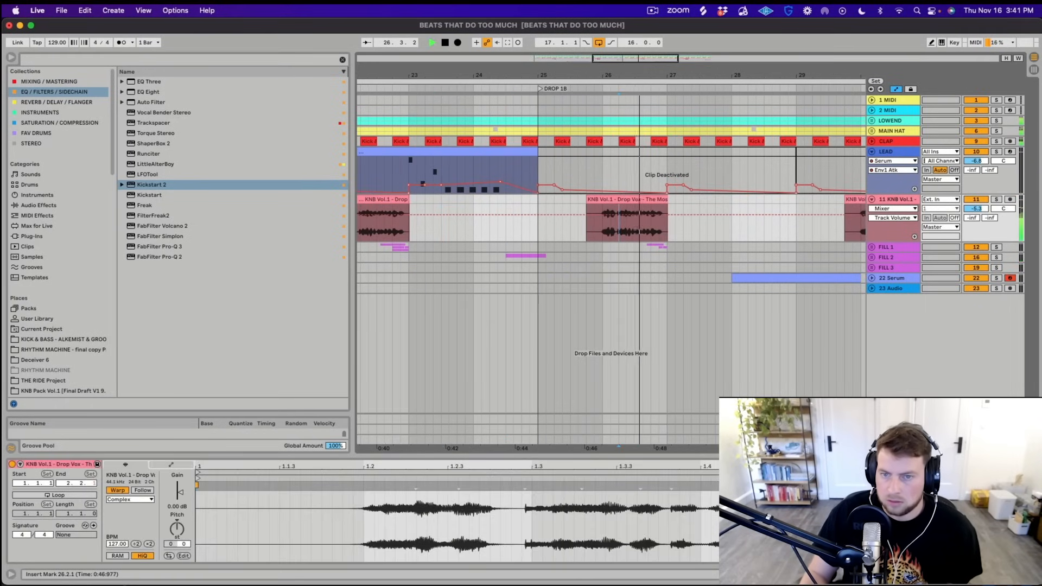
drag(651, 228, 667, 228)
key(space)
key(super+c)
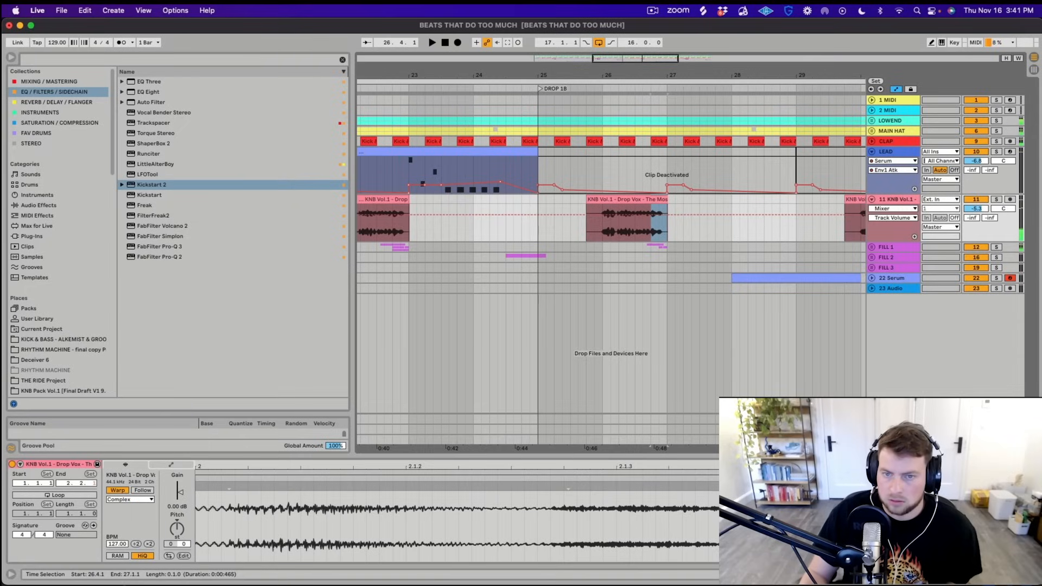
click(538, 228)
key(super+v)
key(space)
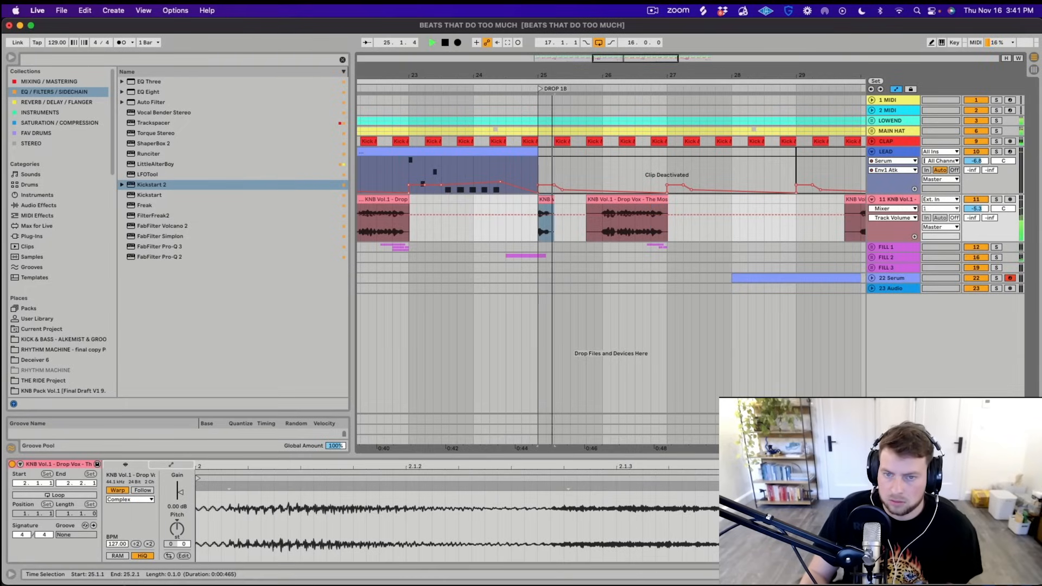
click(481, 230)
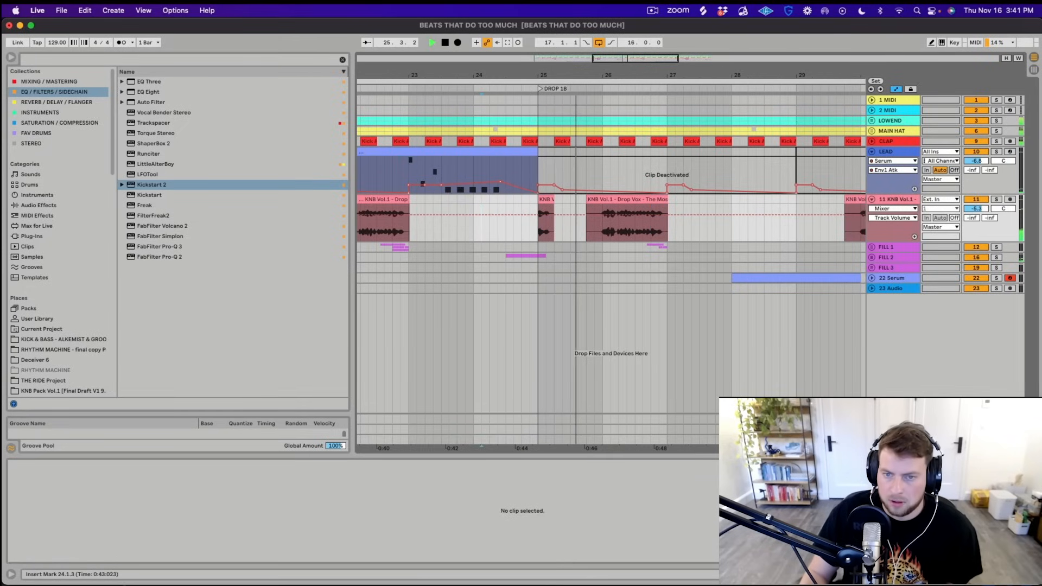
key(space)
Audition the vocal phrase from several points between 26.1 and 26.4 to find another chop
click(602, 230)
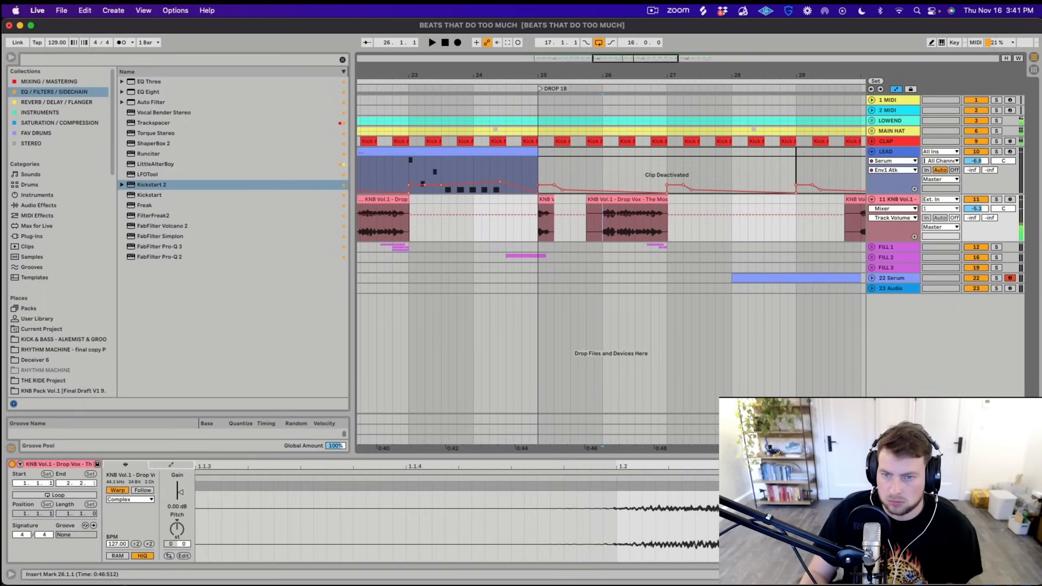
click(650, 230)
drag(651, 230, 666, 230)
click(602, 230)
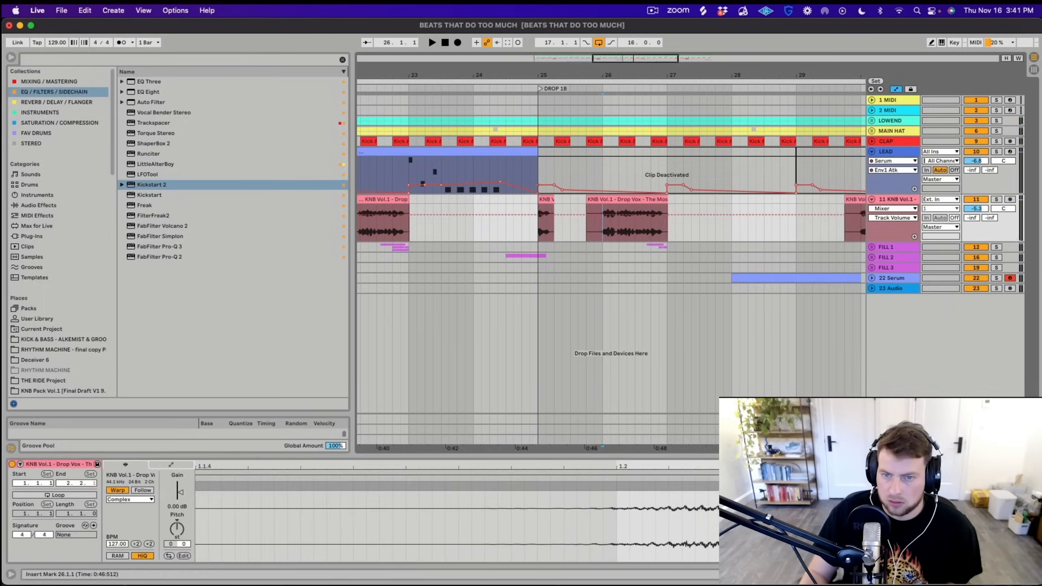
click(618, 230)
key(space)
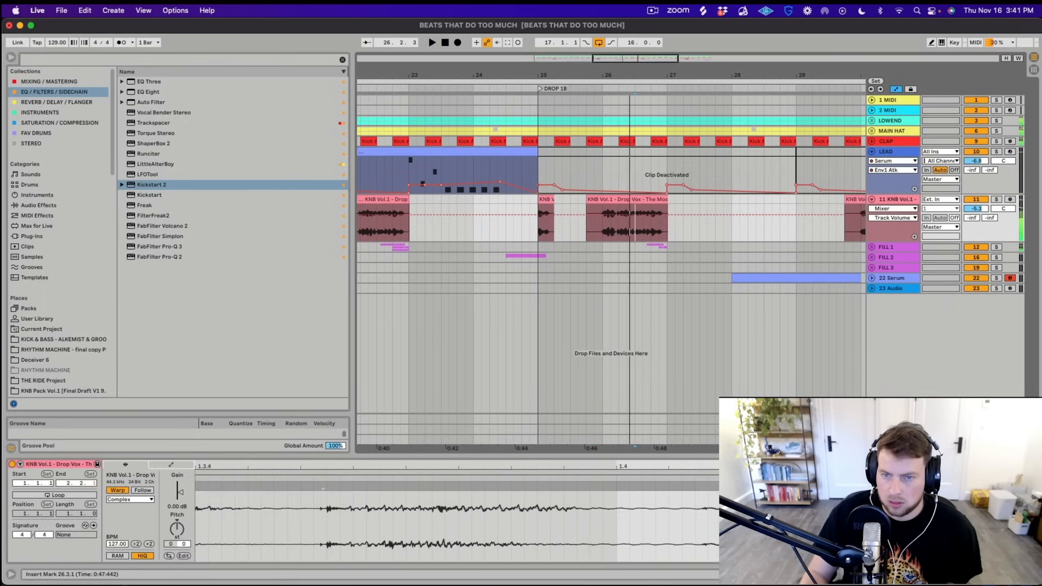
click(637, 228)
key(space)
key(space)
key(space)
scroll(635, 227, up, 5)
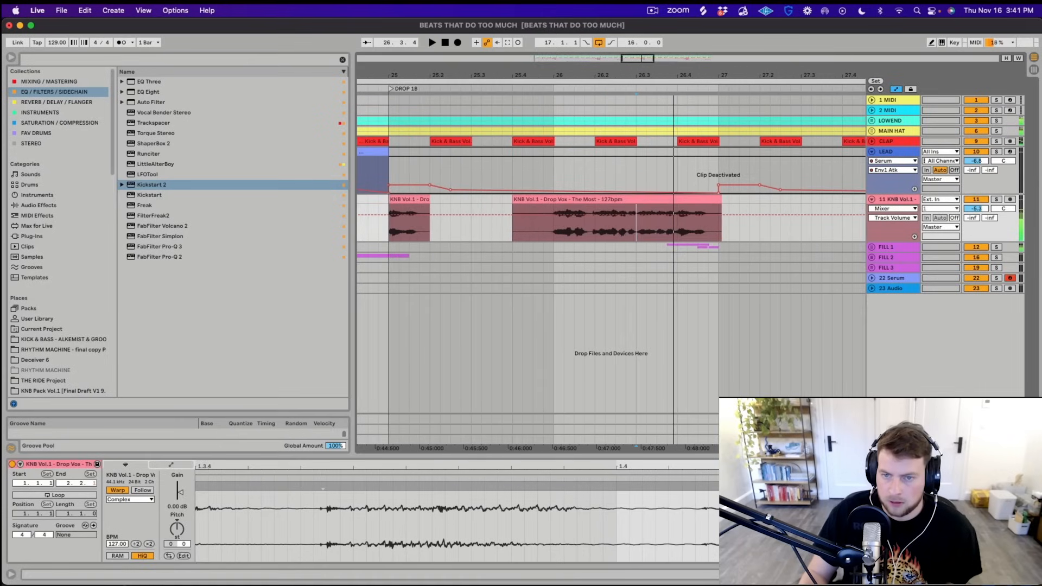
click(616, 227)
key(space)
key(space)
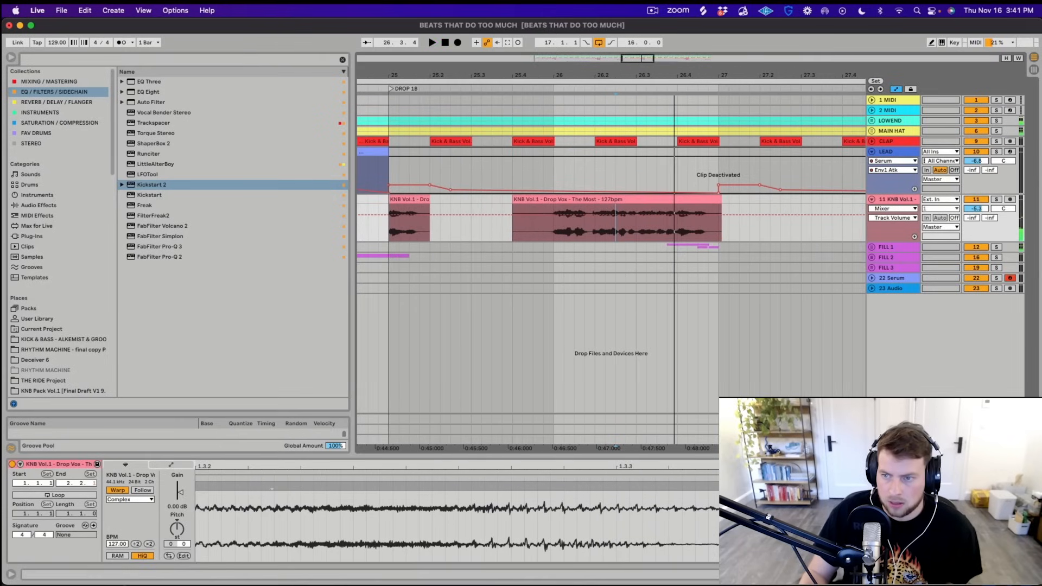
key(space)
key(space)
key(space)
key(space)
key(space)
key(space)
key(space)
Copy the vocal section from 26.2.3 to 26.4.1 and paste it at 25.2.1, directly after the first chop
drag(618, 231, 677, 231)
key(space)
key(super+c)
click(431, 228)
key(super+v)
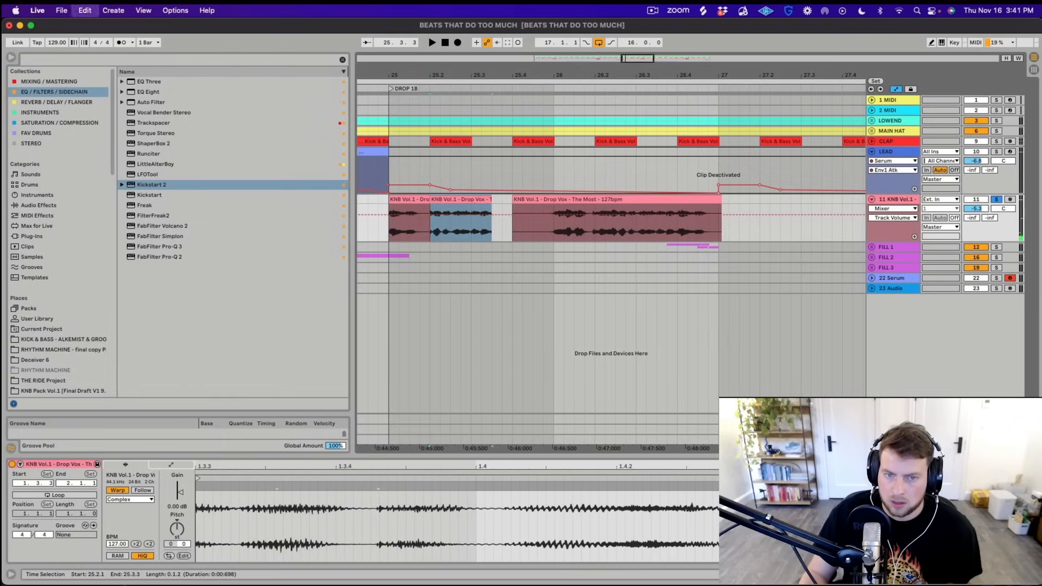
Adjust the second vocal chop, trim its end back to about 25.2.4, and replay both chops from bar 25
click(369, 228)
key(space)
shift+click(433, 199)
drag(431, 199, 434, 199)
click(389, 229)
key(space)
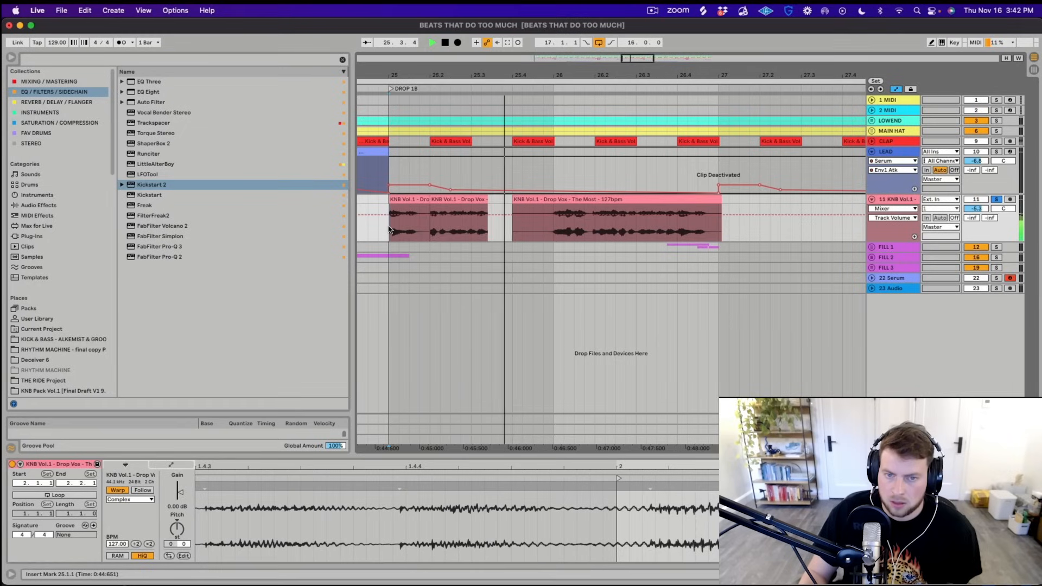
drag(487, 223, 461, 222)
key(space)
key(space)
key(space)
Duplicate the second chop's slice from 25.2.3 to 25.2.4 three times as a stutter and play from 25.1.1
click(450, 223)
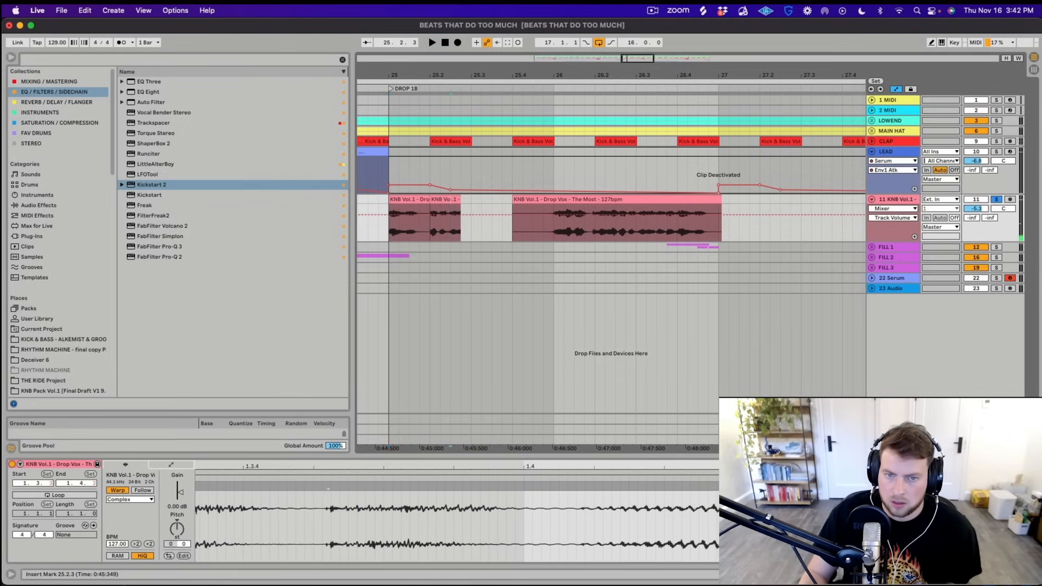
drag(450, 224, 461, 224)
key(super+d)
key(super+d)
key(super+d)
click(390, 225)
key(space)
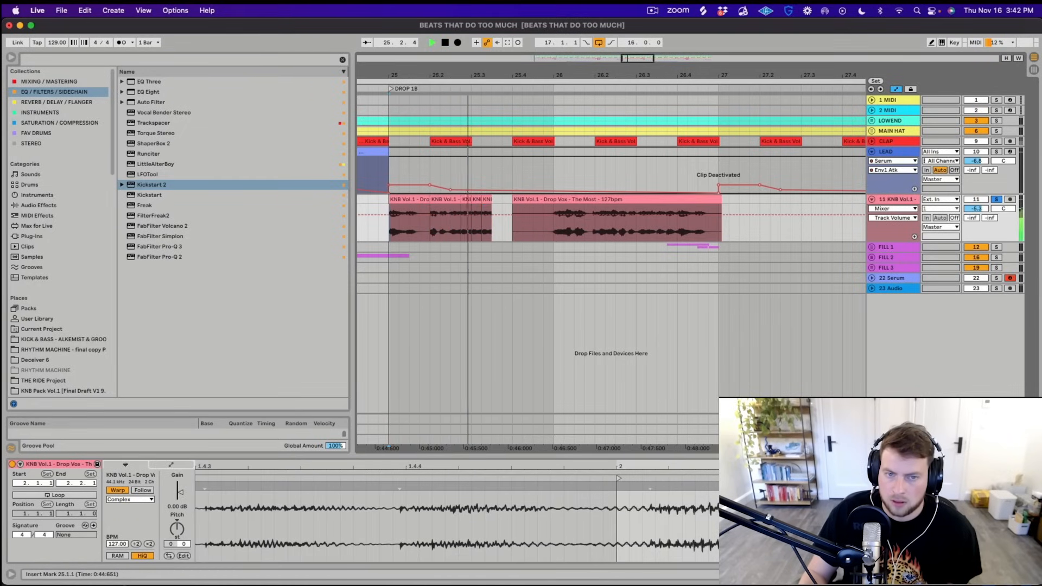
Undo the stutter duplicates of the second vocal chop and extend the chop's end to 25.3.3
key(super+z)
key(super+z)
key(super+z)
drag(461, 200, 491, 199)
key(space)
key(space)
Audition the extended second chop from 25.3.1 and 25.2.4 to find a slice for the stutter
click(471, 224)
key(space)
key(space)
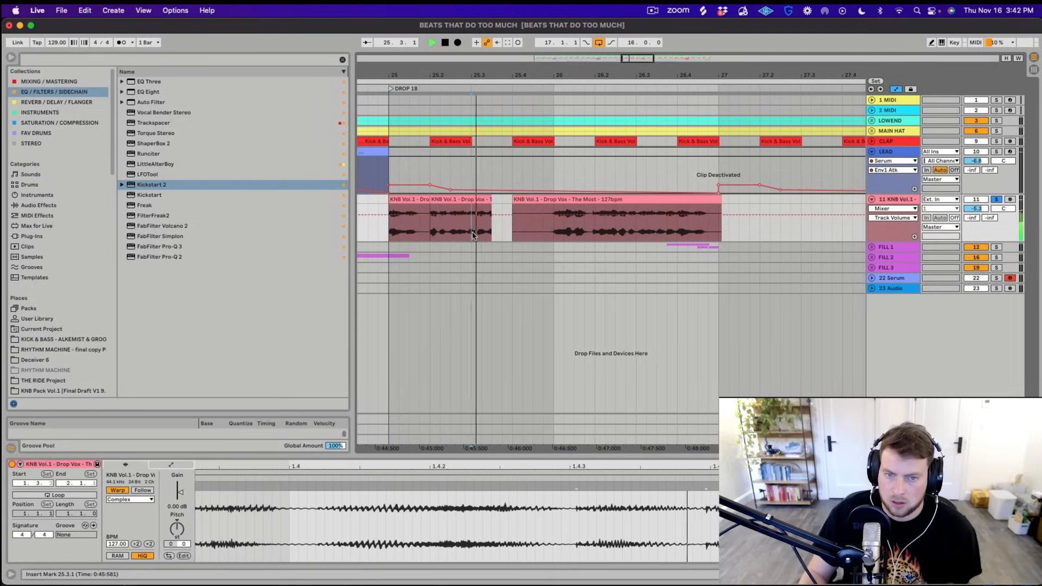
key(space)
key(space)
click(461, 224)
key(space)
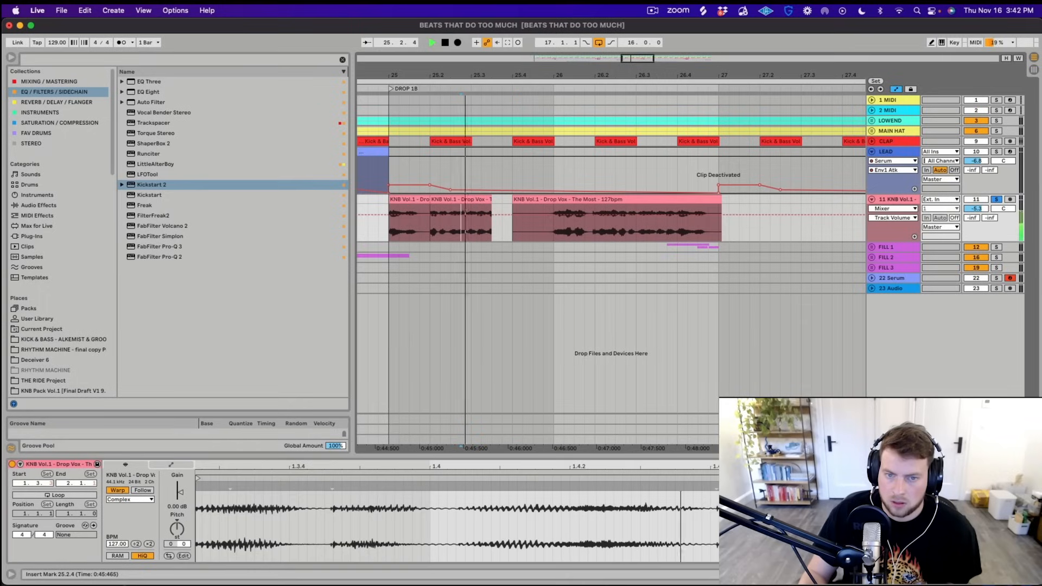
key(space)
key(space)
Duplicate the second chop's slice from 25.2.4 to 25.3.1 as a stutter and delete the repeat at 25.3.2
drag(461, 223, 471, 224)
key(super+d)
key(super+d)
click(431, 223)
key(space)
click(486, 228)
key(space)
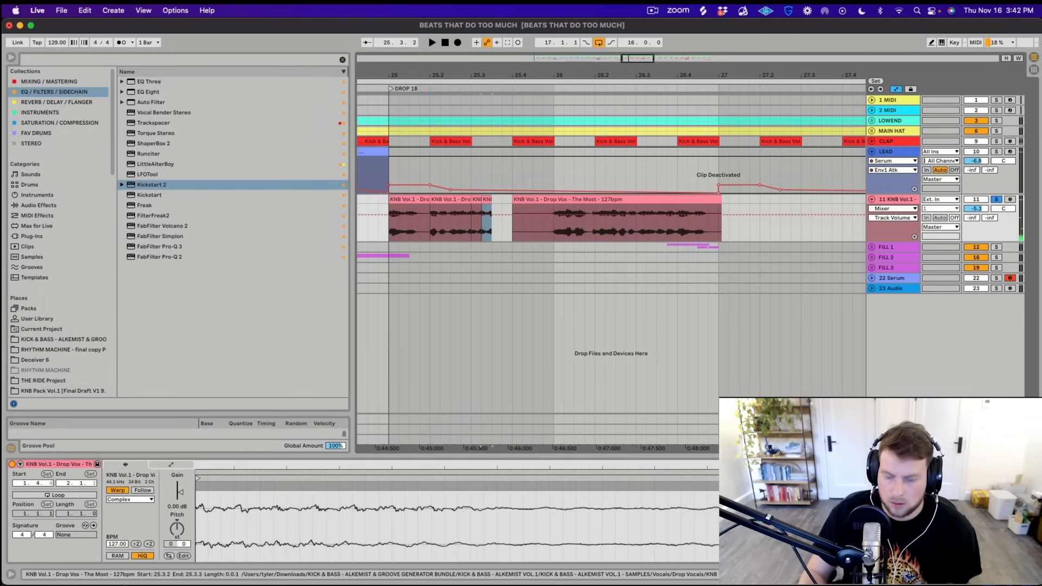
key(Delete)
click(396, 232)
key(space)
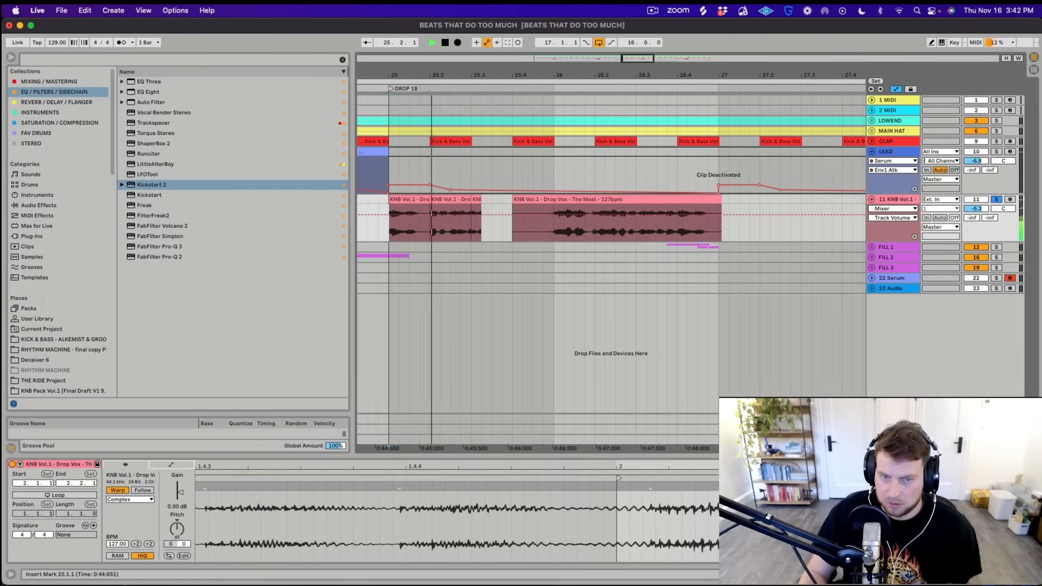
key(space)
Copy the vocal section from 26.1.2 to 26.2.1 and paste it at 25.2.1 over the second chop
click(409, 232)
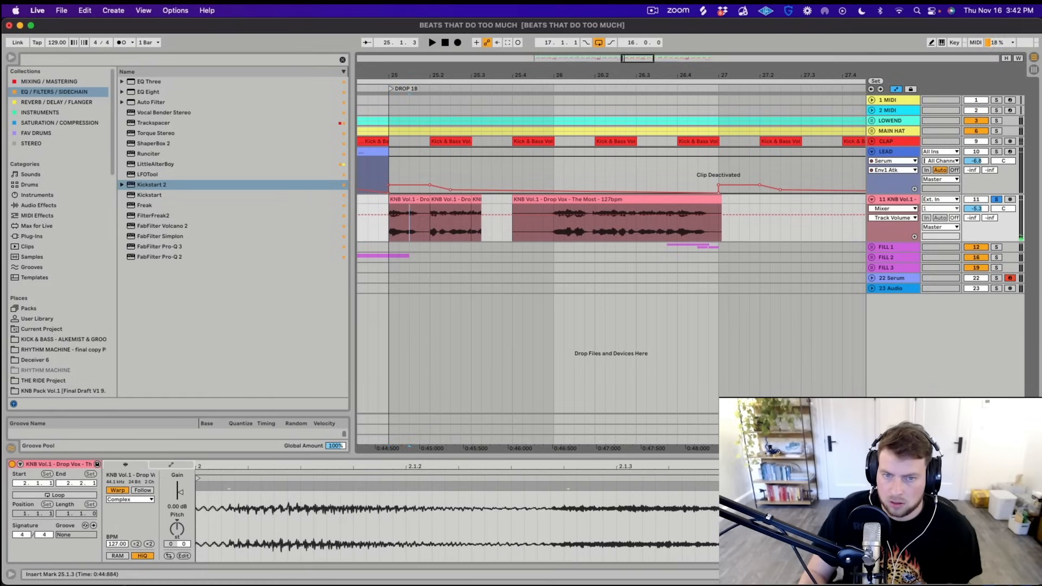
click(564, 232)
key(space)
key(space)
drag(584, 232, 563, 233)
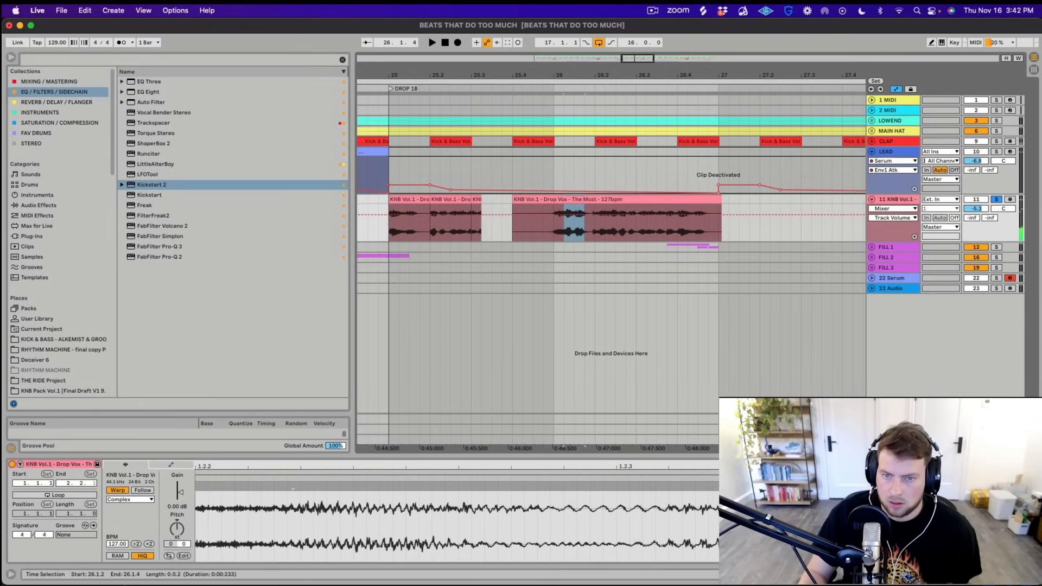
key(shift+Right)
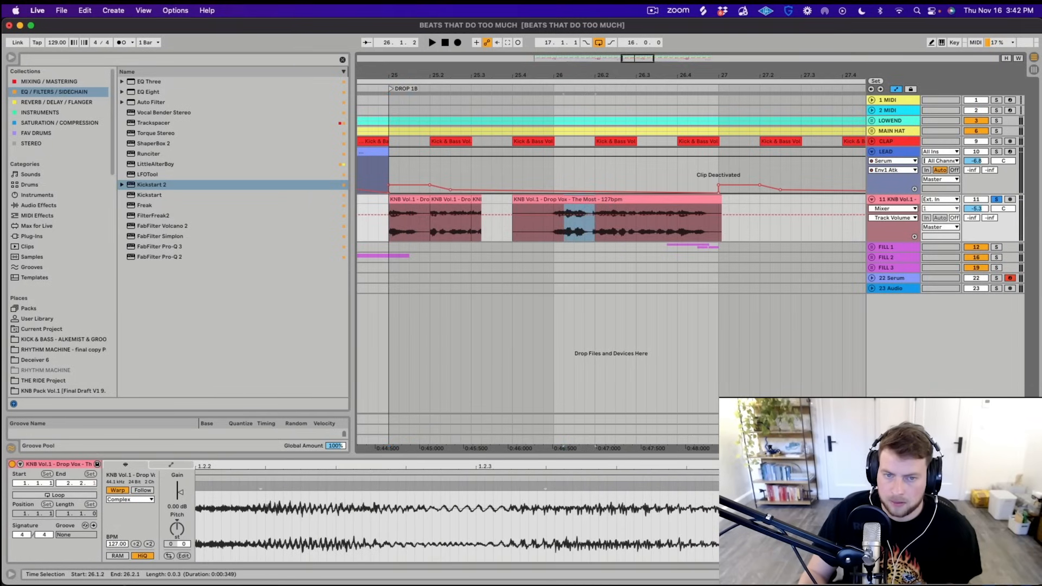
key(super+c)
click(430, 228)
key(super+v)
Play the chops from 24.4.4 and turn off solo on the vocal track to hear them in the mix
click(379, 227)
key(space)
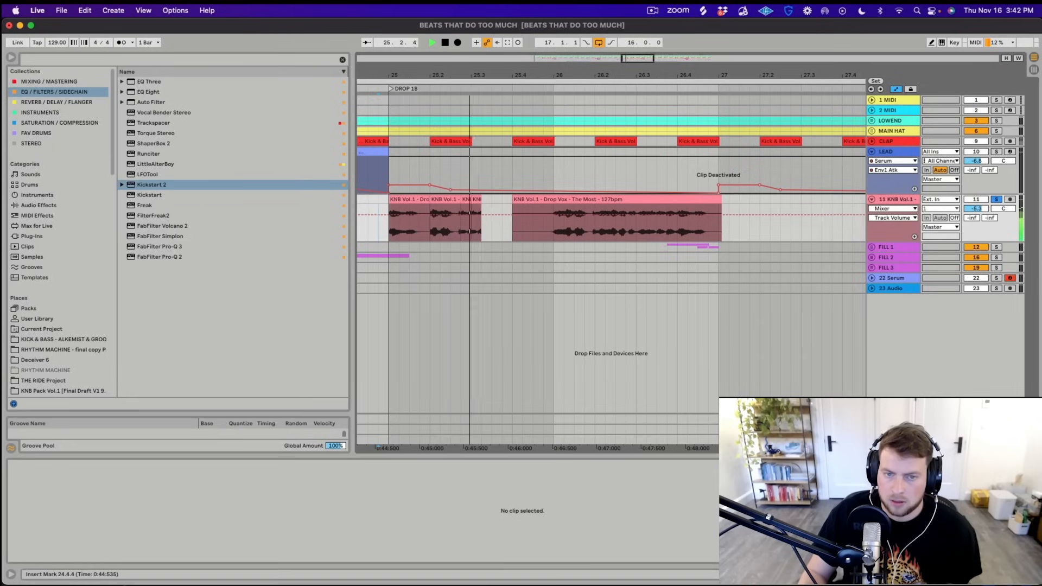
key(space)
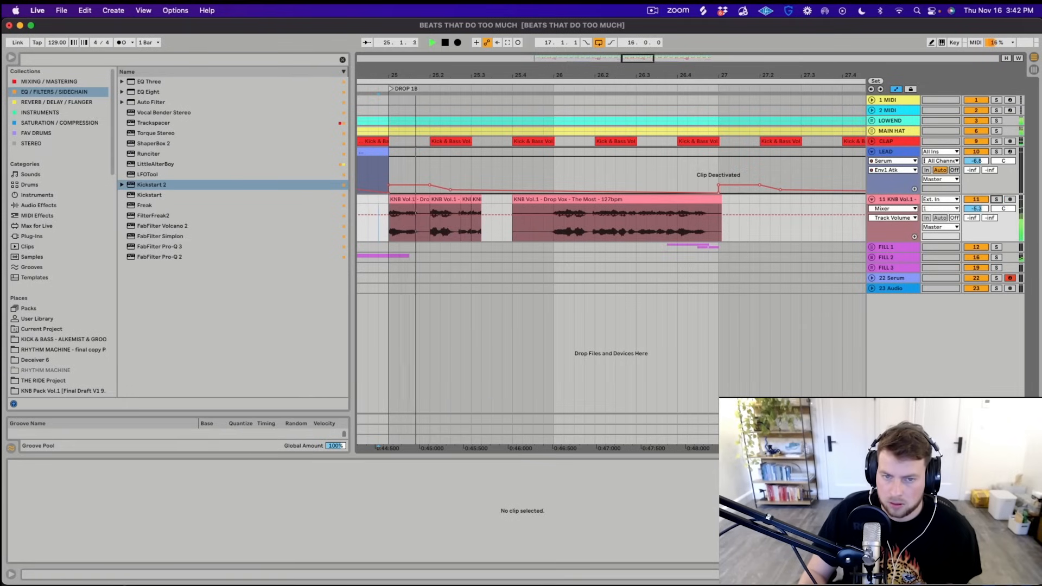
click(996, 199)
key(space)
Delete the leftover stutter slices after the second chop and trim the chop's end to 25.2.3
mouse_move(462, 227)
mouse_down()
mouse_move(481, 226)
mouse_move(461, 227)
mouse_up()
click(492, 227)
key(Delete)
click(460, 200)
drag(461, 200, 450, 199)
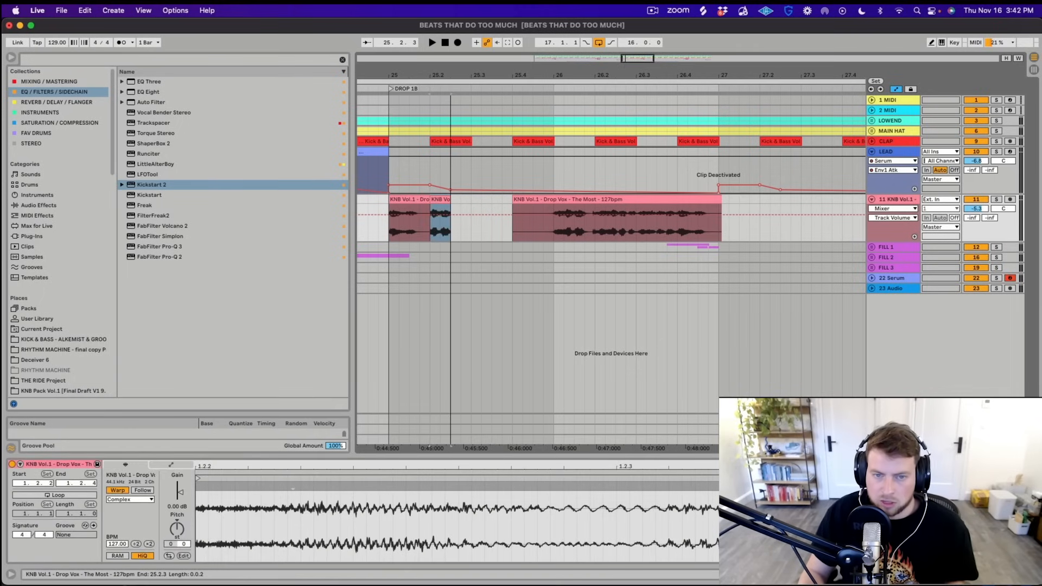
Play back the trimmed vocal chops together with the other tracks
click(408, 200)
key(space)
drag(512, 227, 420, 227)
key(space)
key(space)
key(space)
Repeat the first chop's slice from 25.1.3 to 25.1.4 at 25.1.4 and replay the chops from before bar 25
click(471, 226)
click(440, 199)
click(419, 227)
key(super+e)
click(373, 215)
key(space)
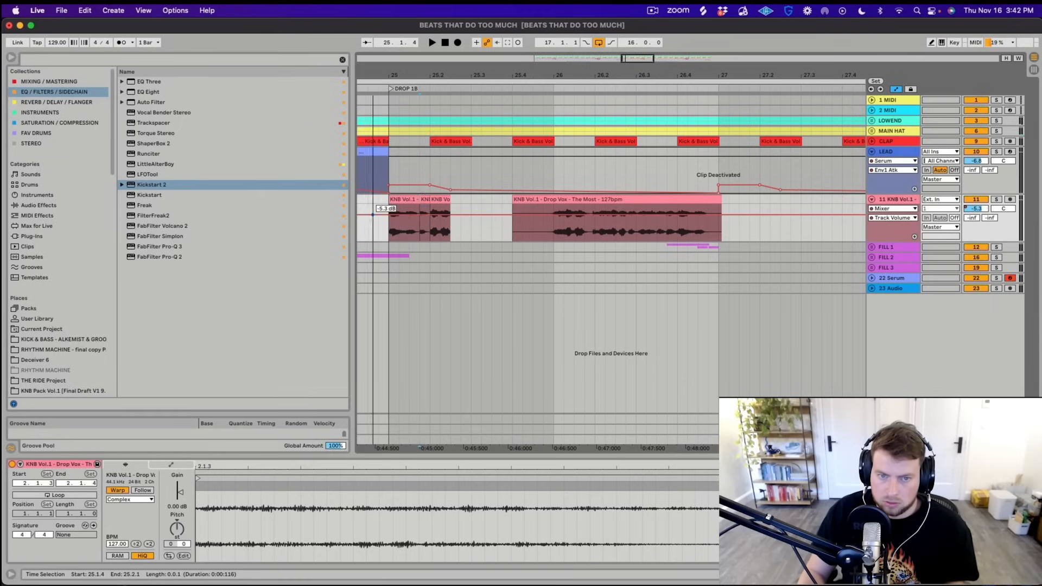
key(space)
click(384, 234)
key(space)
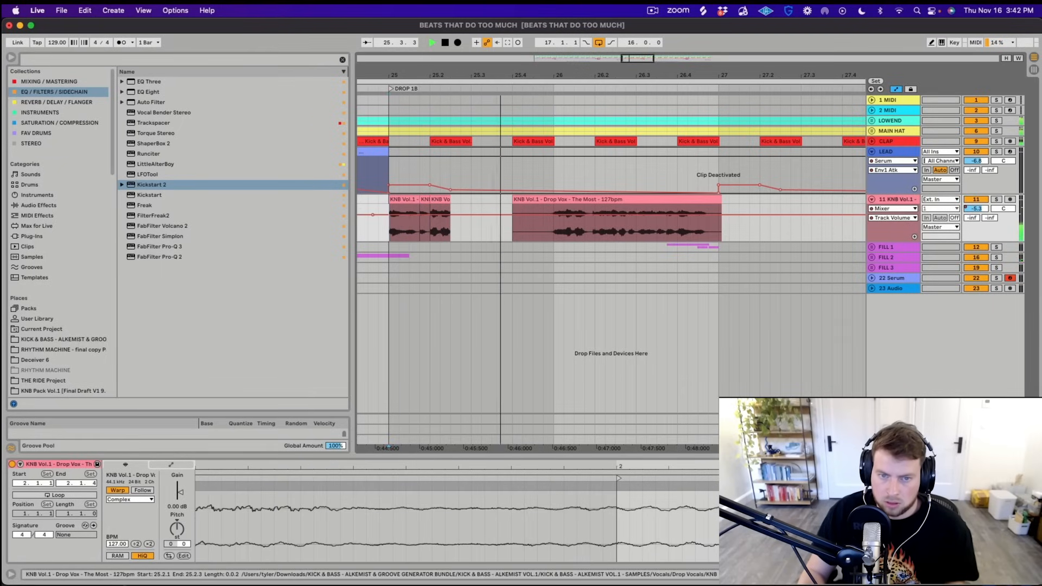
key(space)
Move the second chop to start at 25.2.3 and play from 25.1.1
drag(440, 200, 461, 200)
click(389, 228)
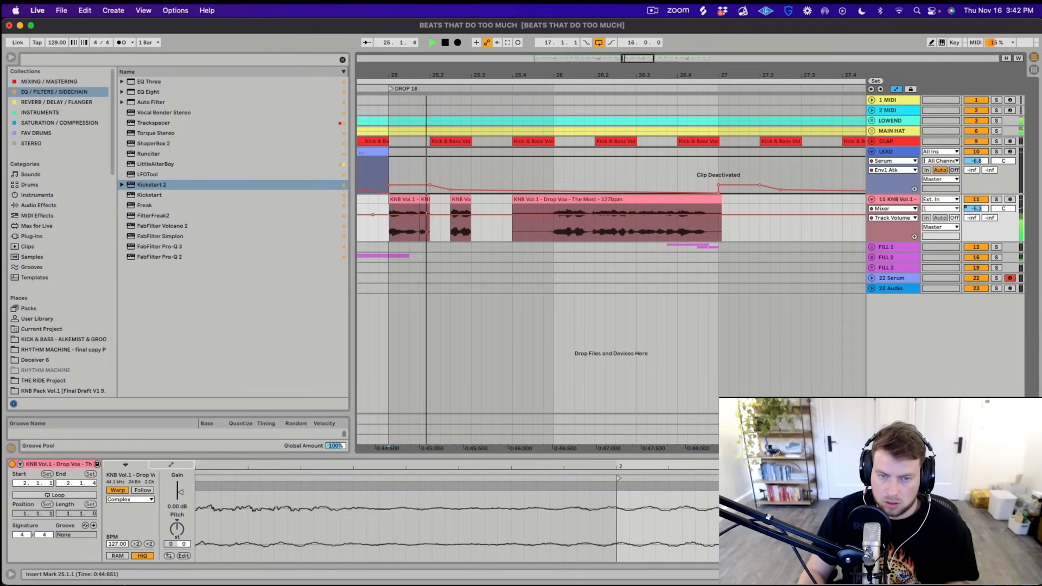
key(space)
key(space)
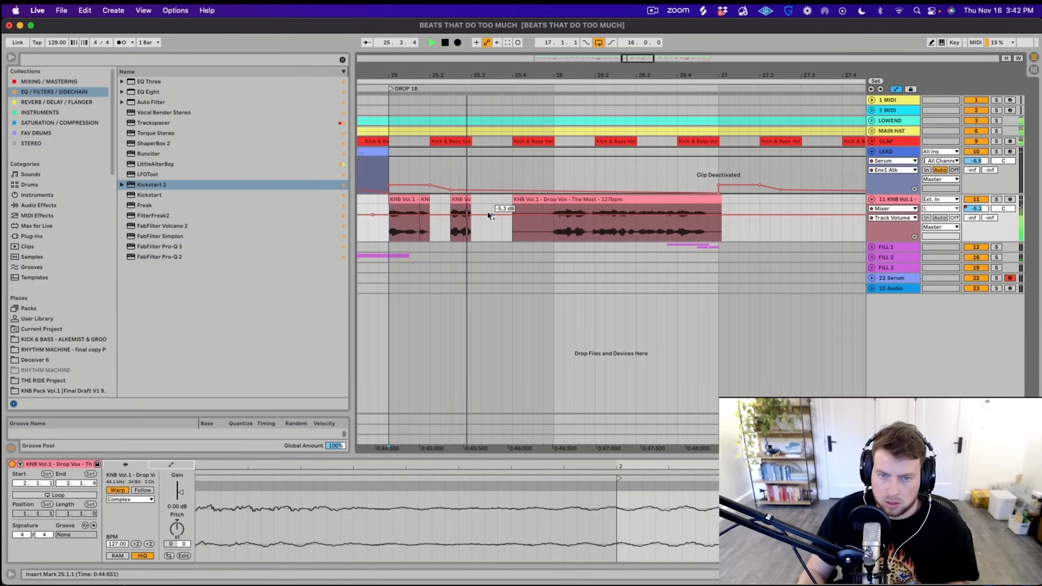
Audition the long vocal phrase from 26.1.2, 26.1.3 and across 26.2.1 to 26.2.3 for a third chop
click(564, 229)
key(space)
key(space)
click(574, 229)
key(space)
key(space)
drag(594, 229, 615, 229)
key(space)
key(space)
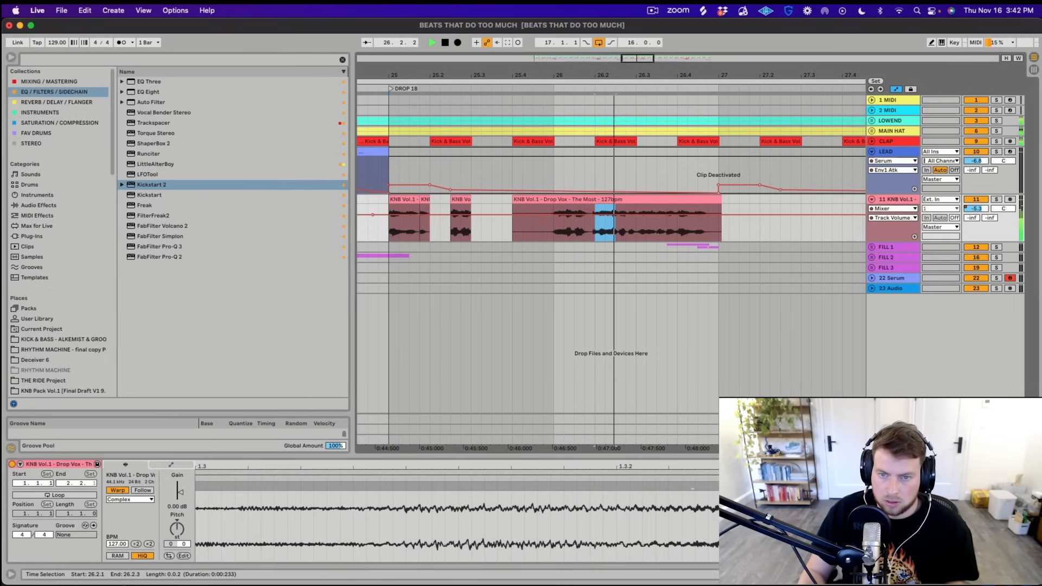
key(space)
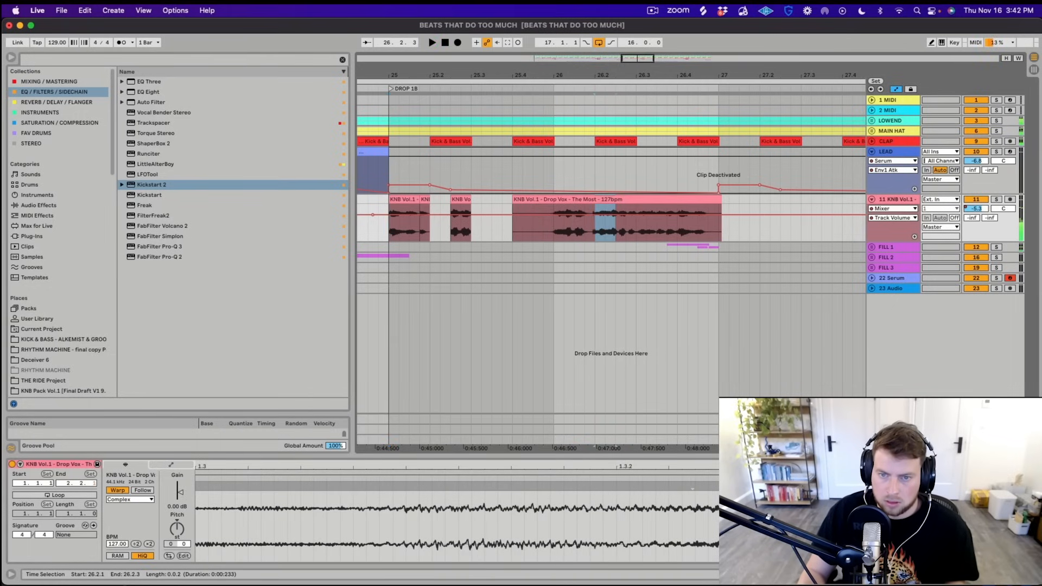
Try pasting the 26.2.1 to 26.2.3 vocal section at 25.2.1 between the two chops, then undo it
click(430, 232)
key(super+v)
click(390, 232)
key(space)
key(space)
key(super+z)
Try the 26.2.1 to 26.2.3 section as a third chop around 25.3.3 and 25.3.1, then remove it
click(492, 231)
key(super+v)
click(379, 233)
key(space)
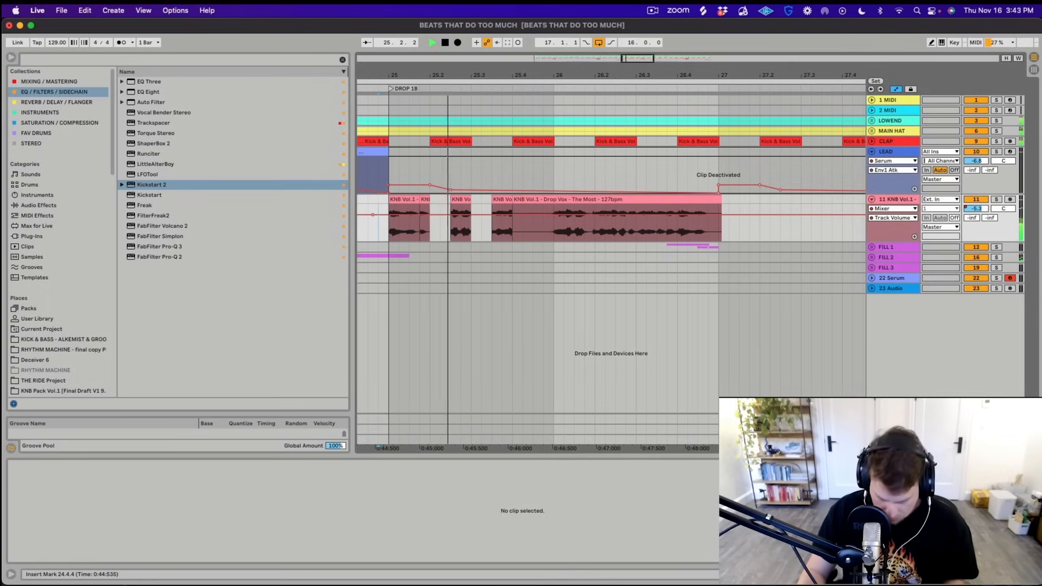
key(space)
key(space)
drag(502, 199, 481, 200)
key(space)
key(Delete)
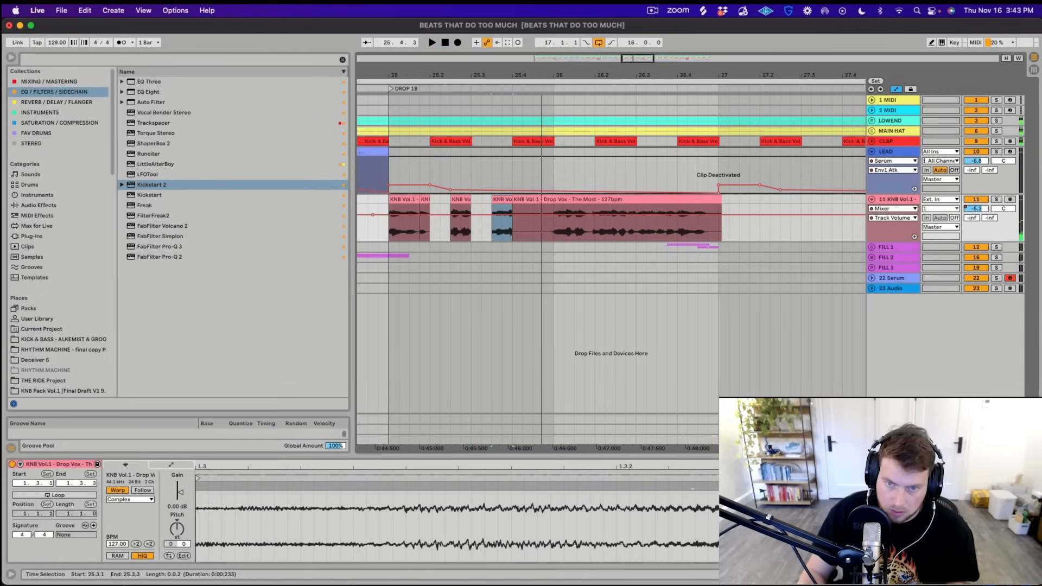
Copy the vocal section from 26.3.3 to 26.4.1, paste it at 25.3.1 as the third chop and play it back
drag(617, 231, 654, 231)
key(space)
click(654, 231)
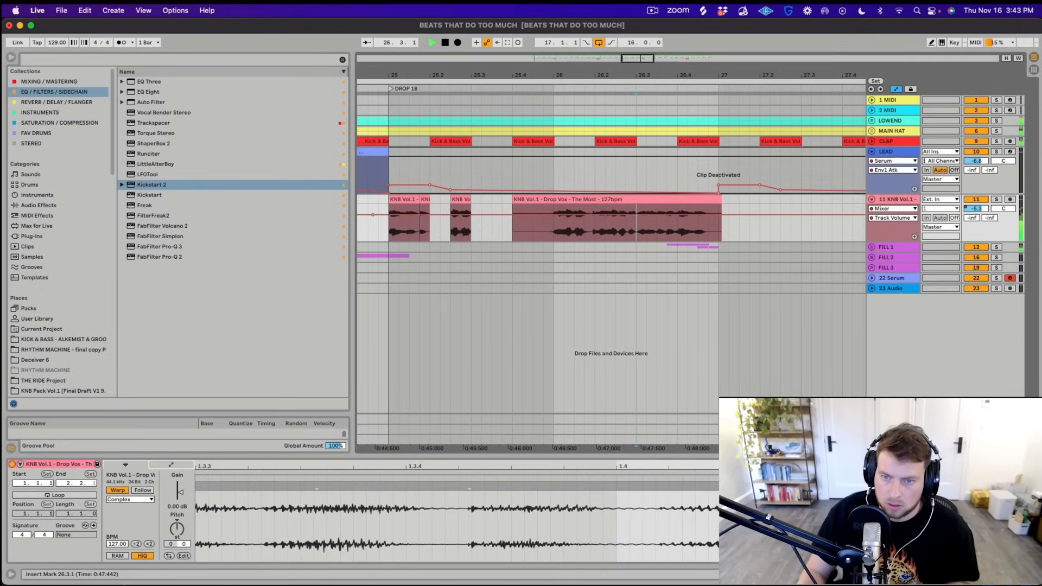
mouse_move(657, 232)
mouse_down()
mouse_move(676, 190)
mouse_move(677, 225)
mouse_up()
key(super+c)
click(471, 230)
key(super+v)
click(358, 231)
key(space)
key(space)
Move the third chop to 25.3.3 and replay the pattern from 25.1.1
click(481, 199)
drag(481, 200, 502, 200)
key(space)
key(space)
click(387, 226)
key(space)
key(space)
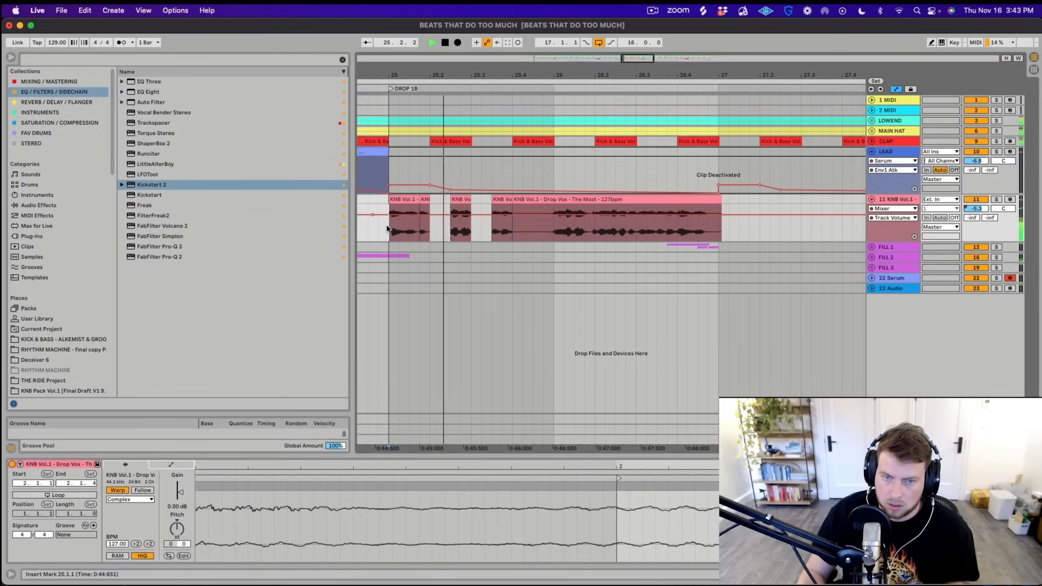
key(space)
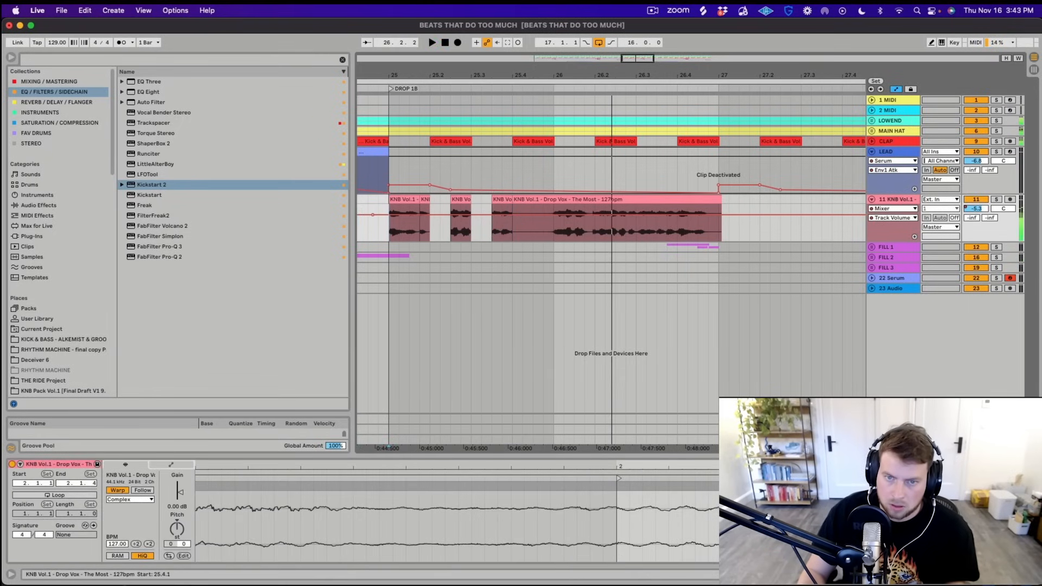
Trim the start of the long vocal phrase to 25.4.3 and replay the chops from 25.1.2
click(502, 200)
drag(513, 200, 553, 200)
key(space)
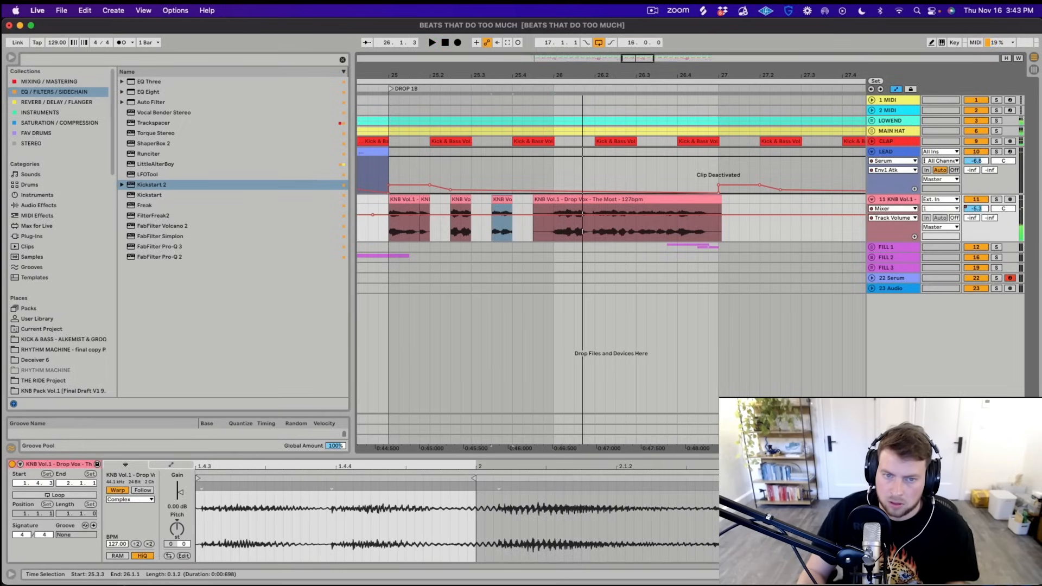
click(399, 230)
key(space)
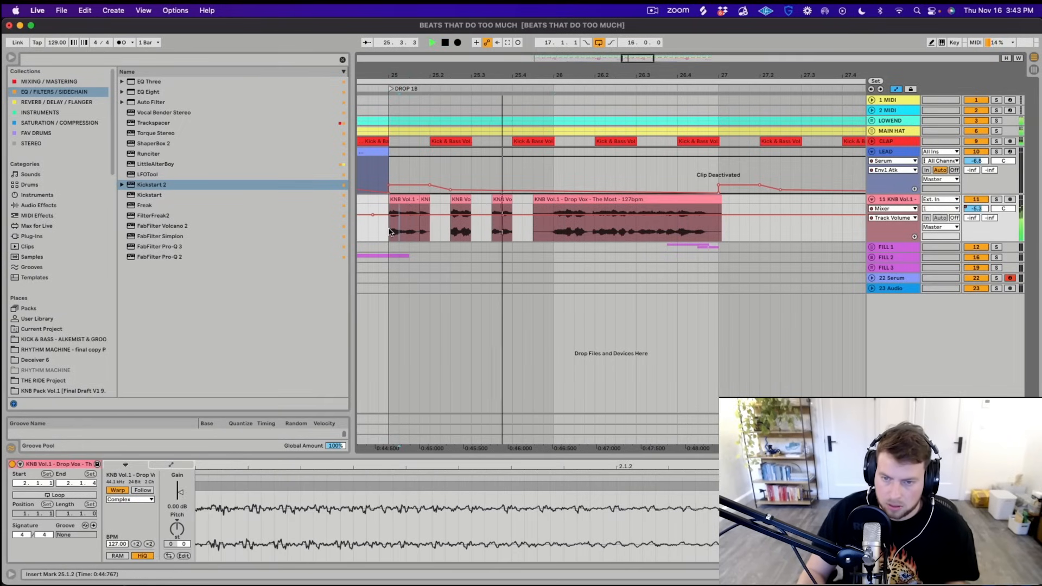
Loop the vocal chop pattern from 25.1.1 to 26.1.1 and start playback
mouse_move(373, 215)
drag(553, 228, 389, 228)
key(super+l)
key(space)
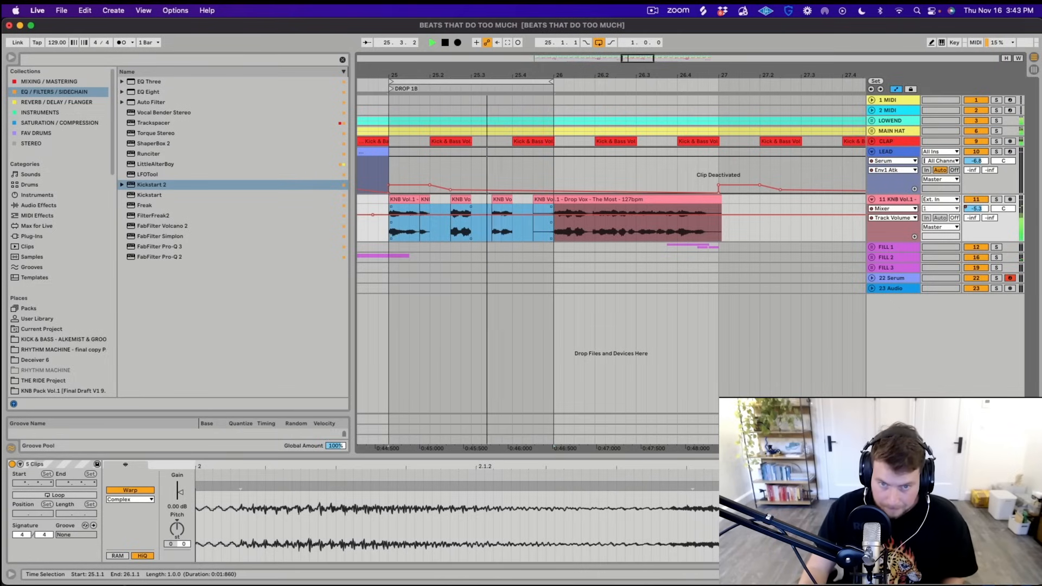
Copy the third chop's first slice to 25.4.2 and place its second slice at 25.4.4 while the loop plays
mouse_move(511, 199)
mouse_down()
mouse_move(522, 200)
mouse_move(493, 231)
mouse_move(527, 199)
mouse_up()
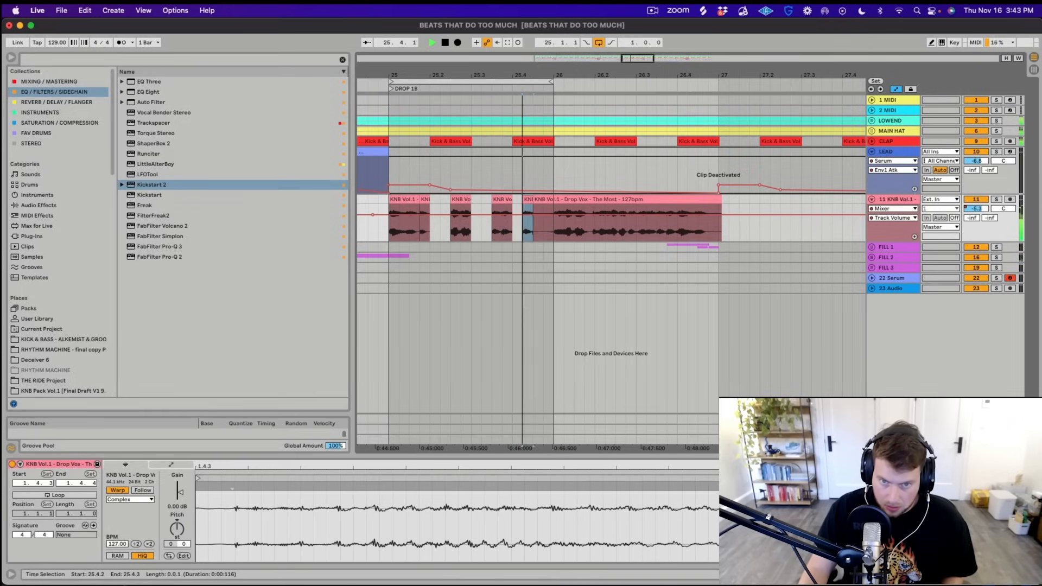
click(543, 230)
key(super+v)
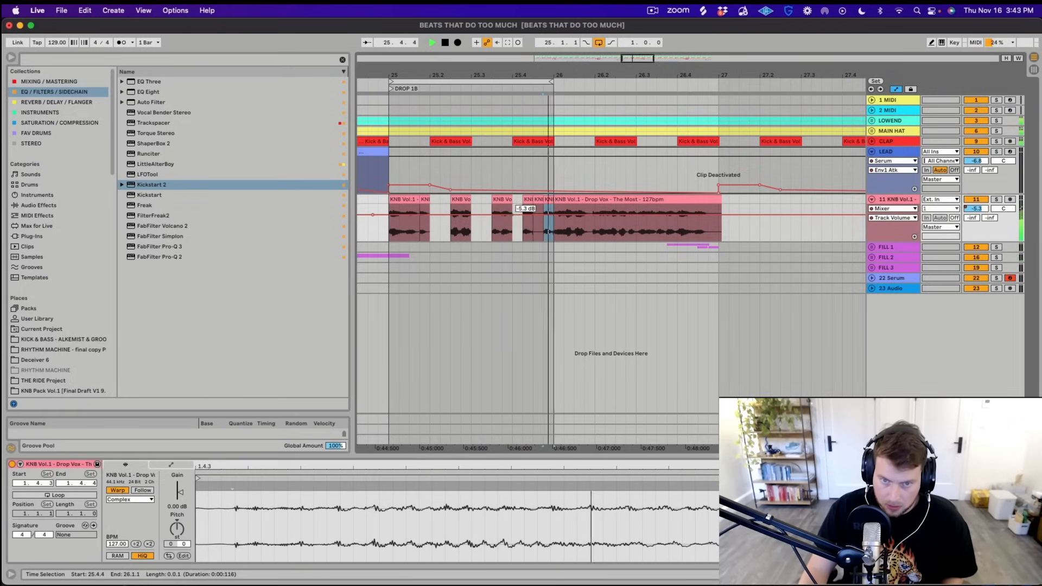
click(502, 230)
click(548, 222)
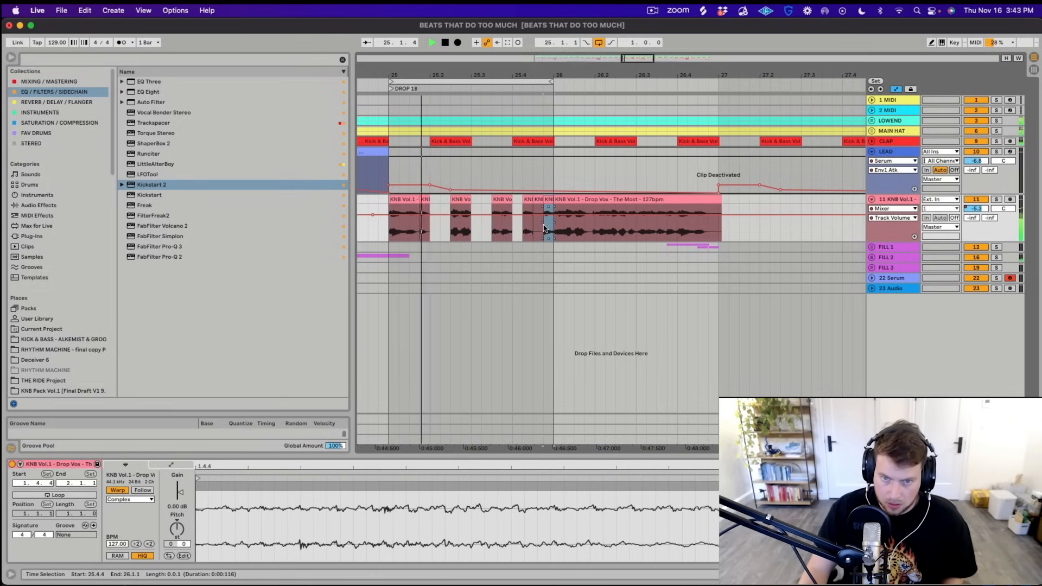
key(space)
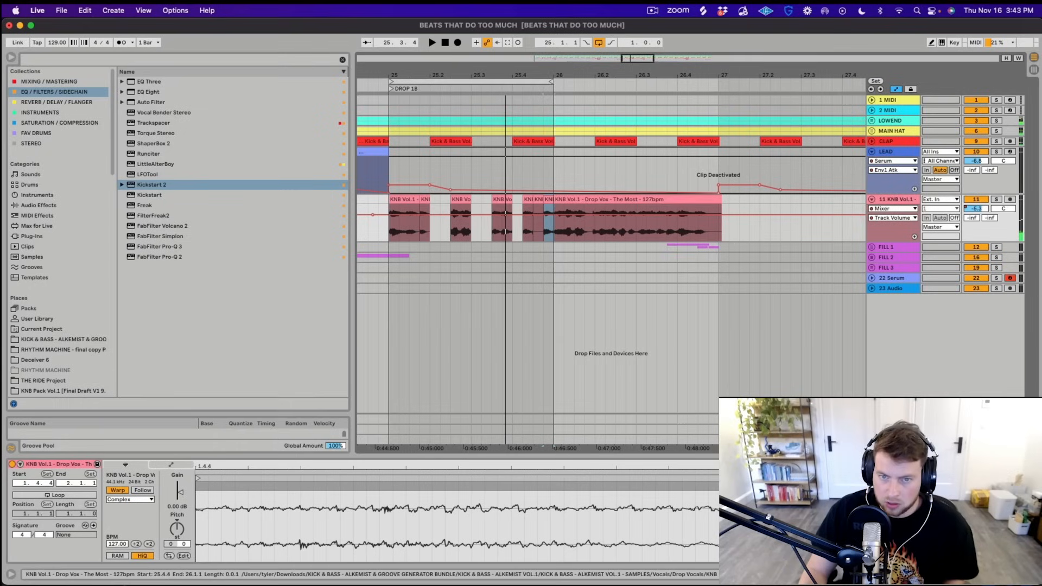
Delete the rest of the long vocal phrase after 26.1.1 and duplicate bar 25's chop pattern into bar 26
drag(390, 226, 553, 225)
click(608, 199)
key(Delete)
key(super+d)
click(389, 225)
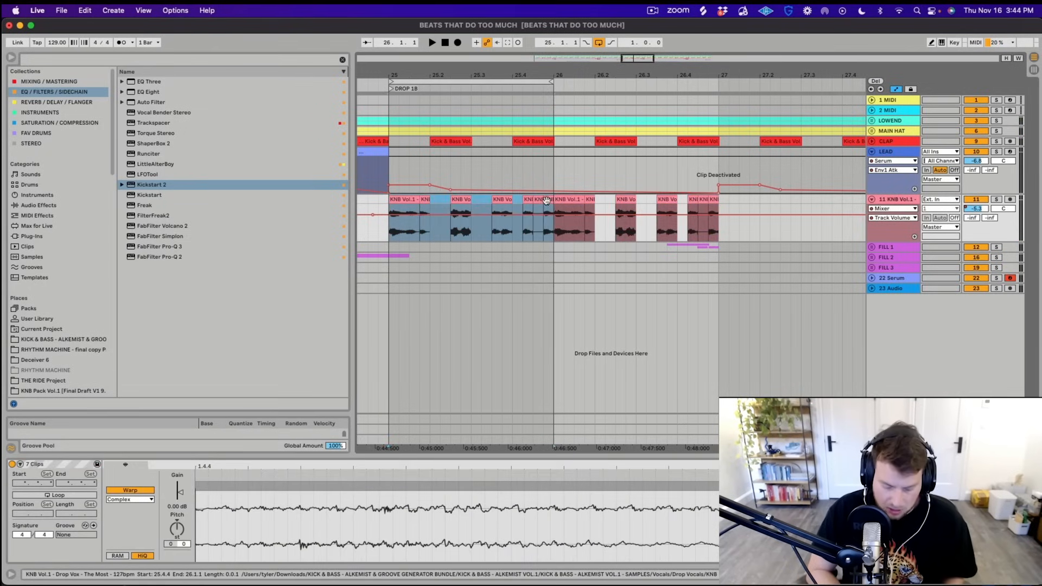
Consolidate bar 25's chops into one clip and set its warping to Beats, preserving 1/16 with an envelope of 28
key(super+j)
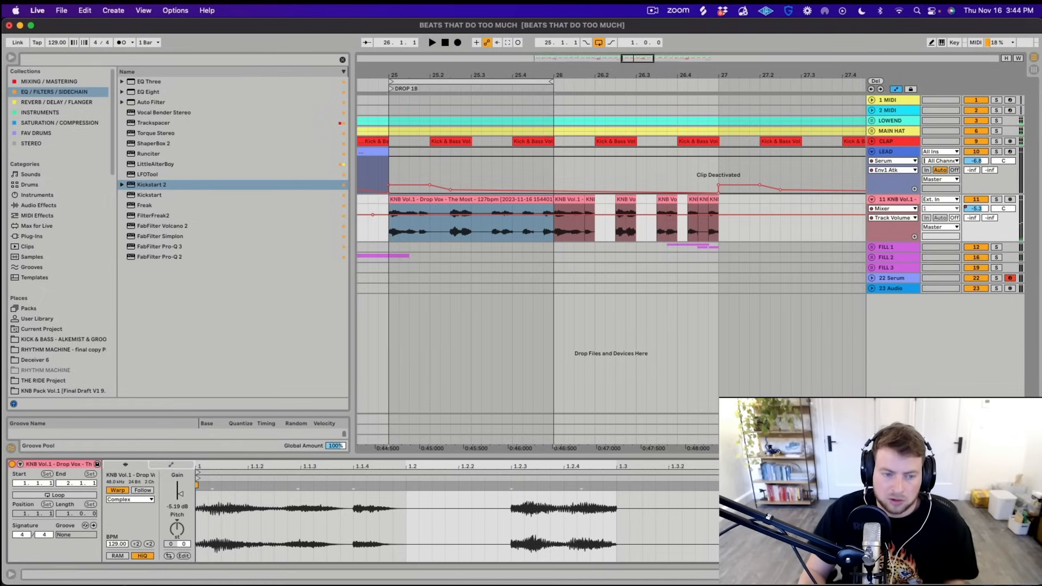
click(130, 499)
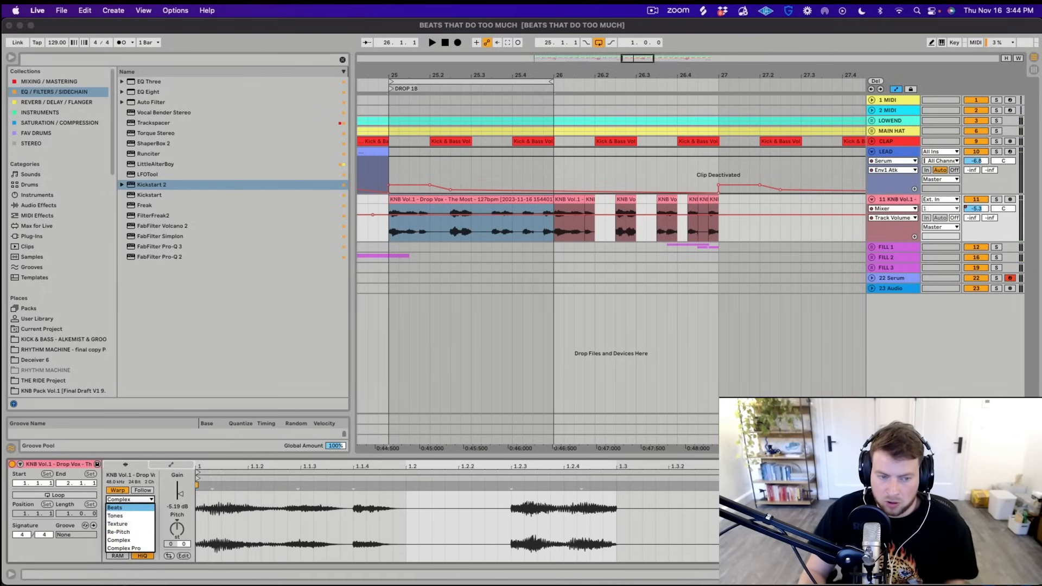
click(136, 508)
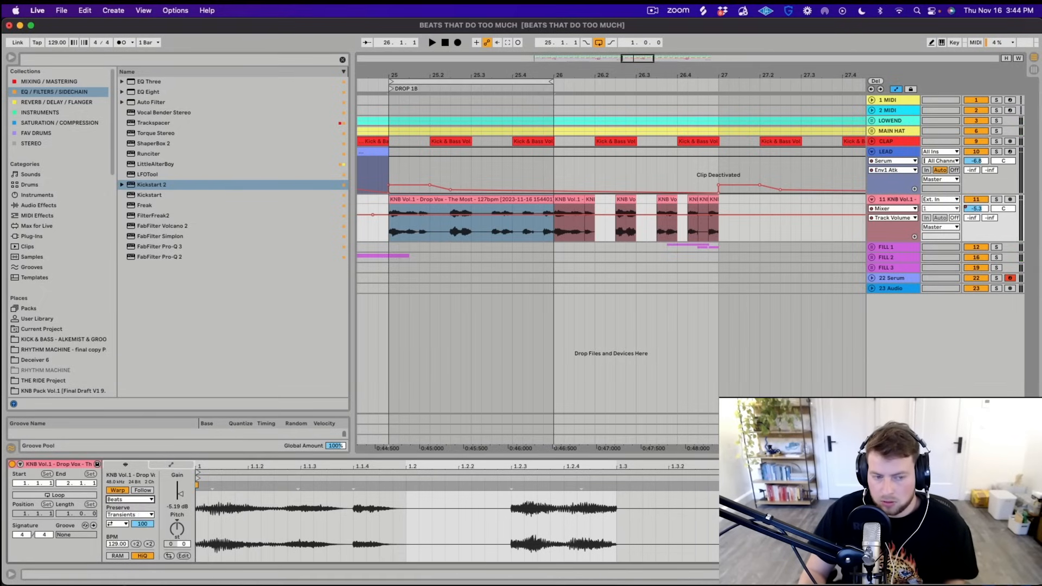
click(130, 514)
click(128, 555)
key(space)
drag(142, 524, 142, 521)
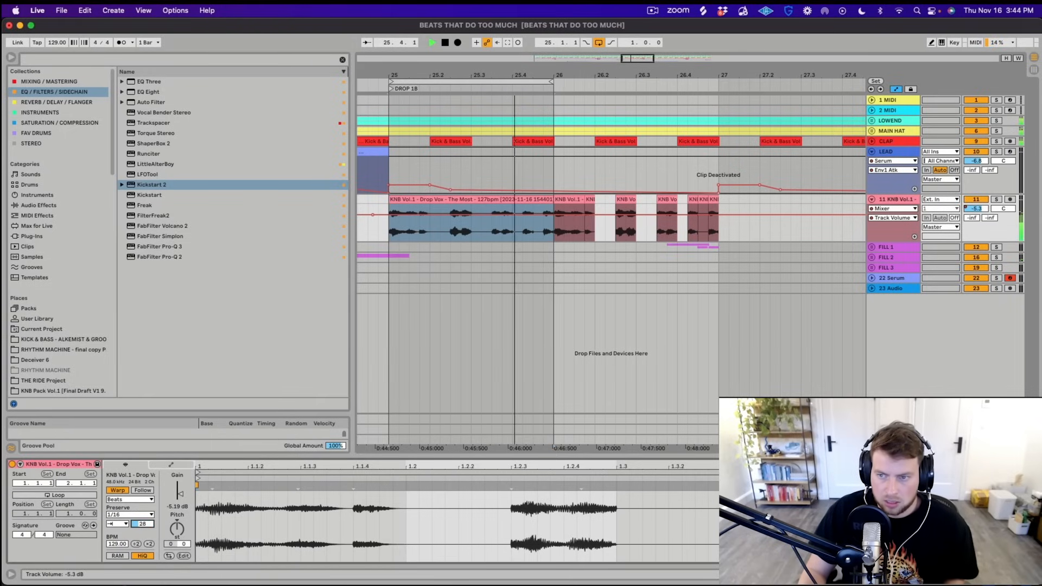
click(892, 209)
click(892, 264)
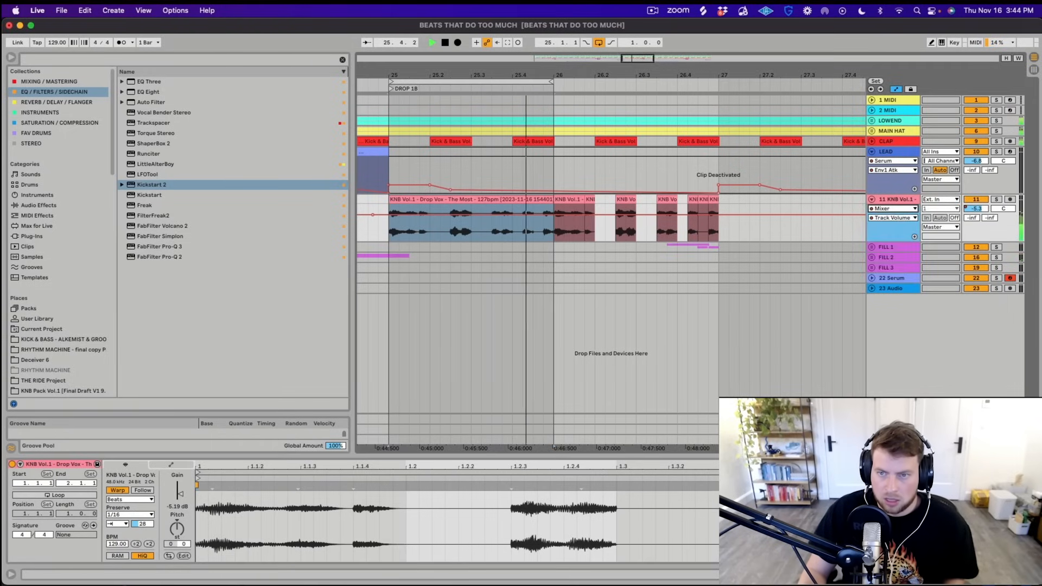
drag(751, 75, 751, 32)
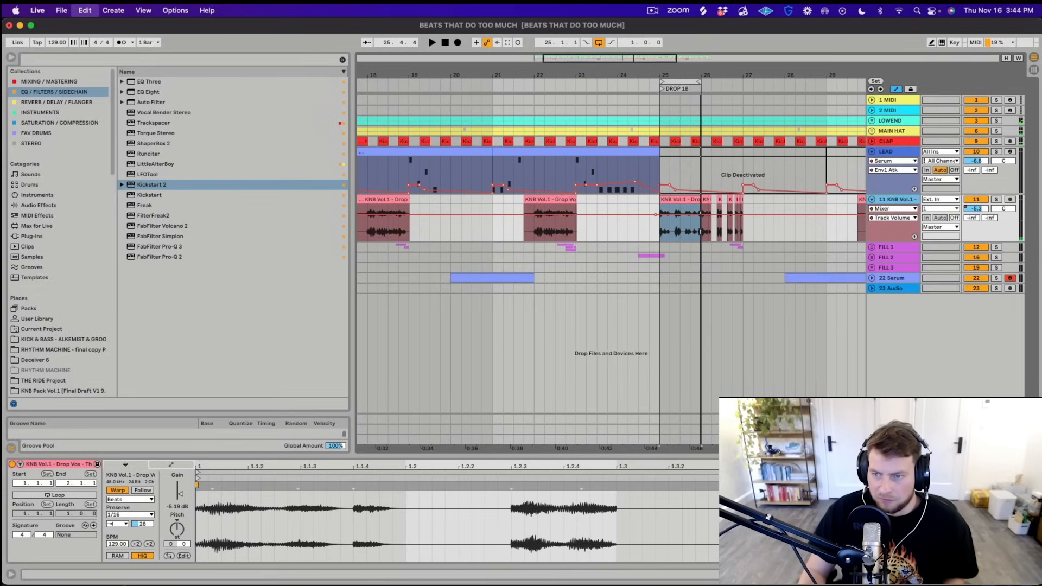
Duplicate the vocal track, keeping only the phrases before bar 25 on the original and only the chops from bar 25 on the copy
key(super+d)
drag(725, 75, 653, 34)
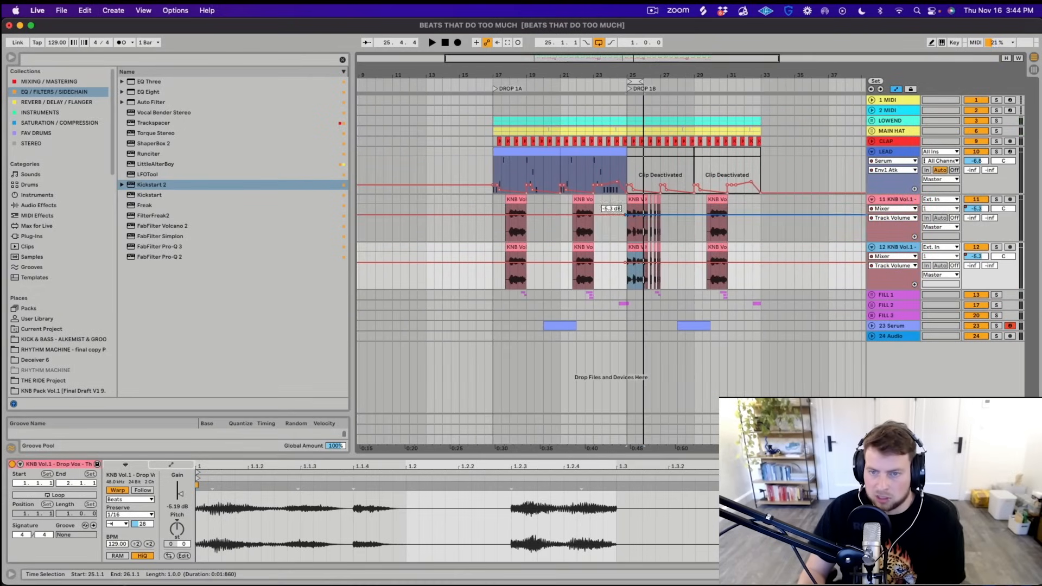
click(761, 254)
drag(761, 223, 627, 223)
key(Delete)
drag(619, 269, 426, 269)
key(Delete)
drag(744, 256, 673, 256)
key(Delete)
click(636, 247)
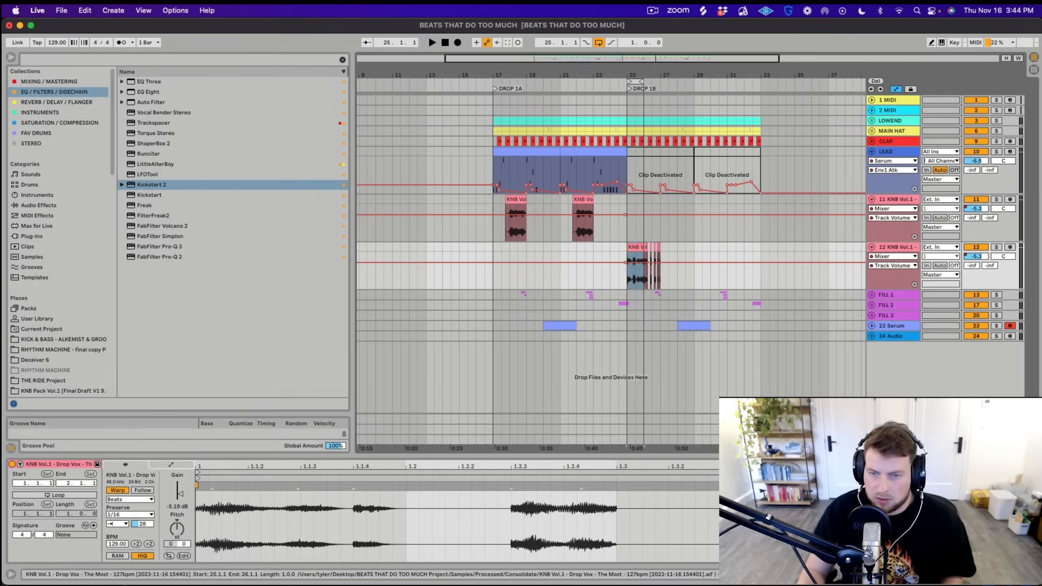
Delete the volume automation on the vocal chop track and set its volume to -2.1 dB during playback
key(space)
drag(966, 256, 965, 240)
right_click(965, 256)
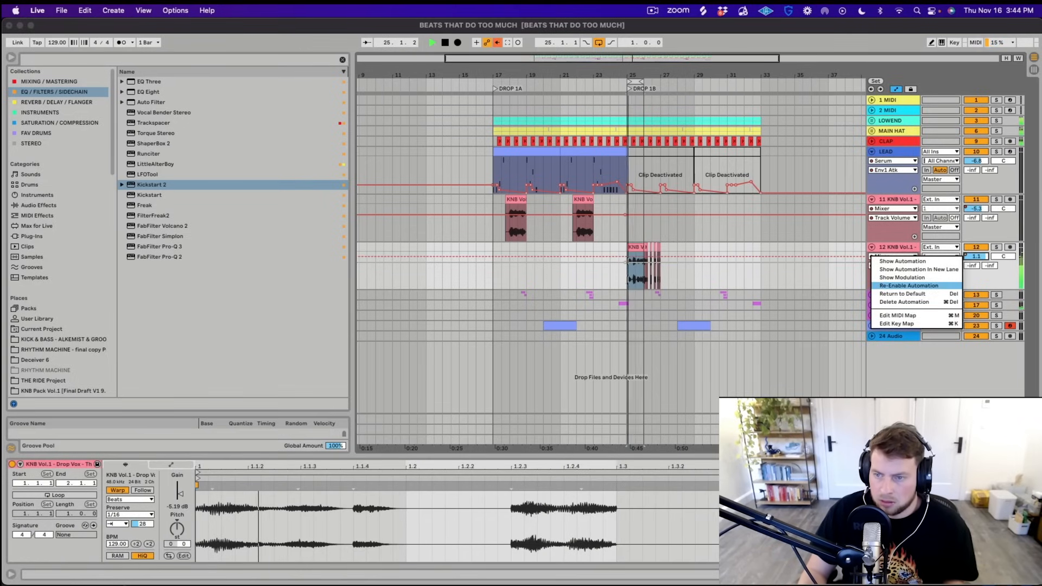
click(904, 302)
drag(971, 257, 972, 265)
Duplicate bar 25's consolidated chop clip through bar 28 and extend the loop to four bars from 25.1.1
drag(647, 75, 647, 138)
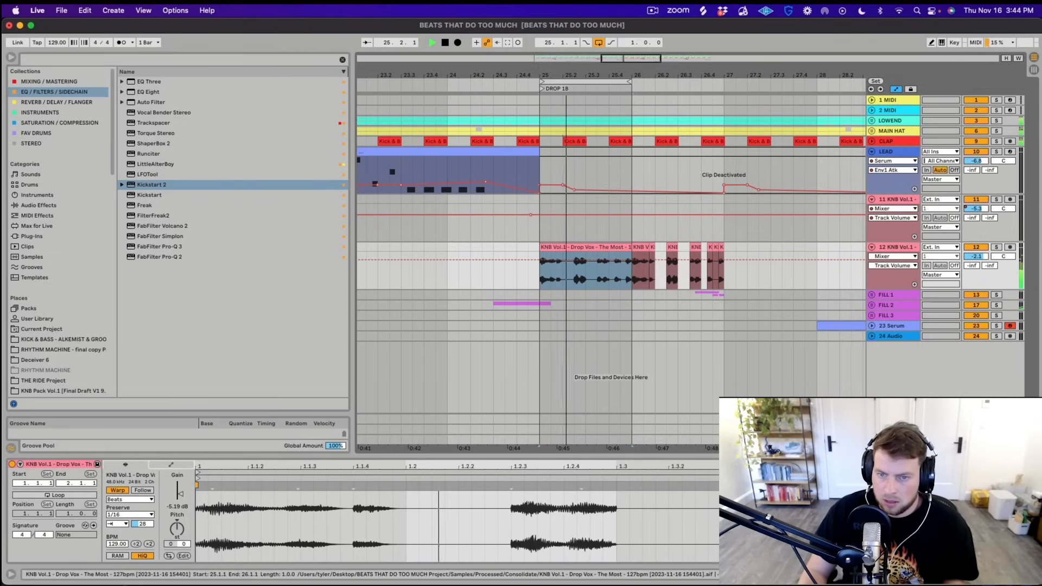
drag(618, 77, 618, 46)
key(super+d)
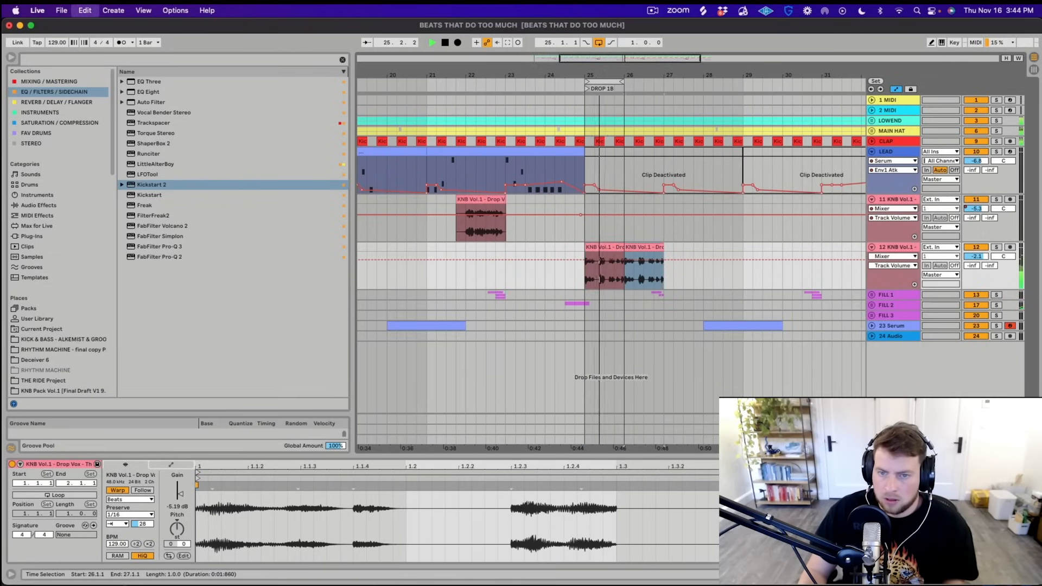
key(super+d)
drag(622, 81, 742, 81)
key(super+d)
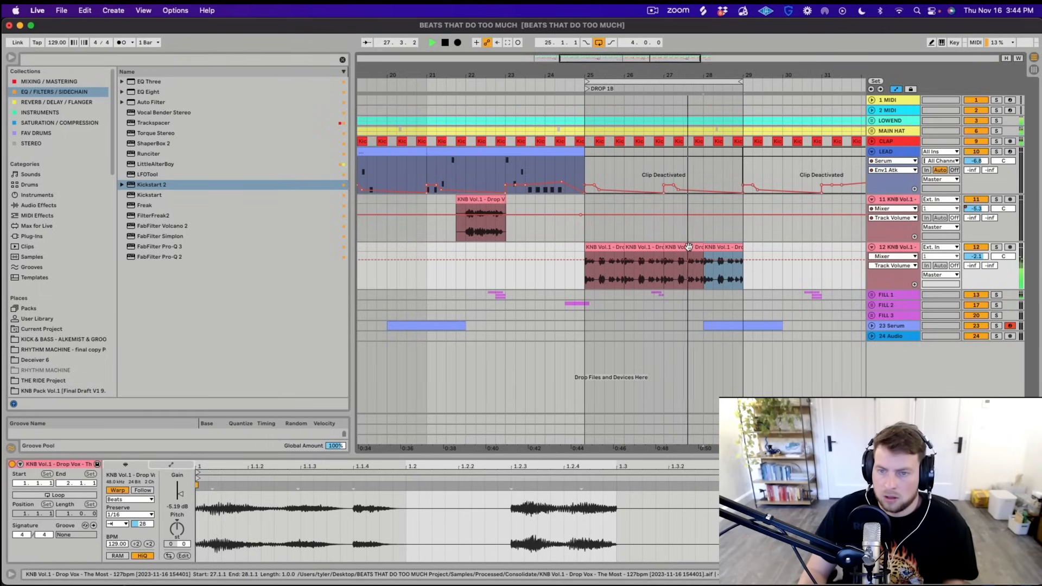
Reactivate the lead's deactivated clip starting at bar 25 and play the four-bar loop with the vocal chops
click(455, 249)
key(space)
click(160, 236)
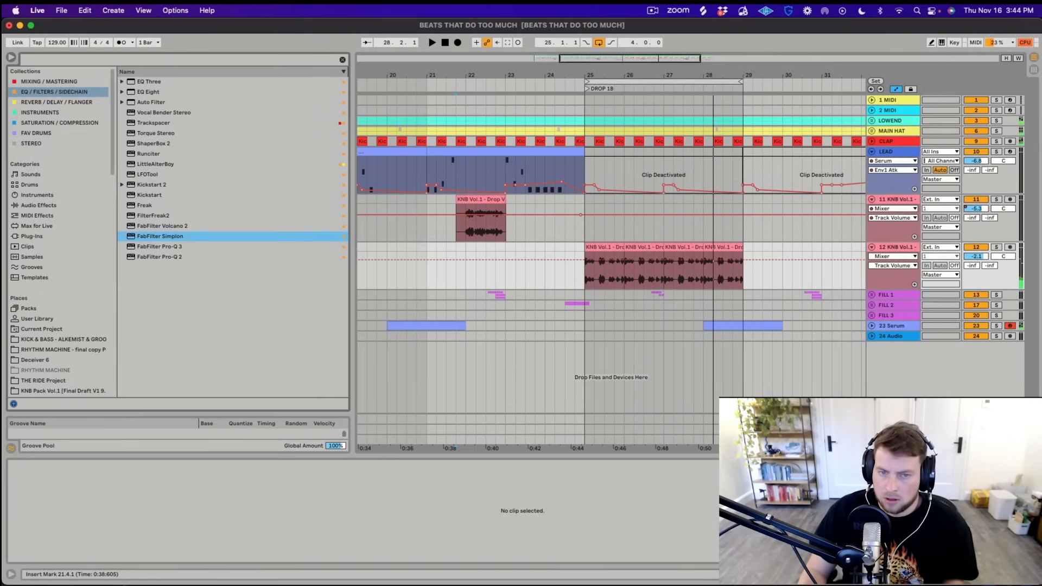
click(663, 152)
key(0)
click(466, 227)
key(space)
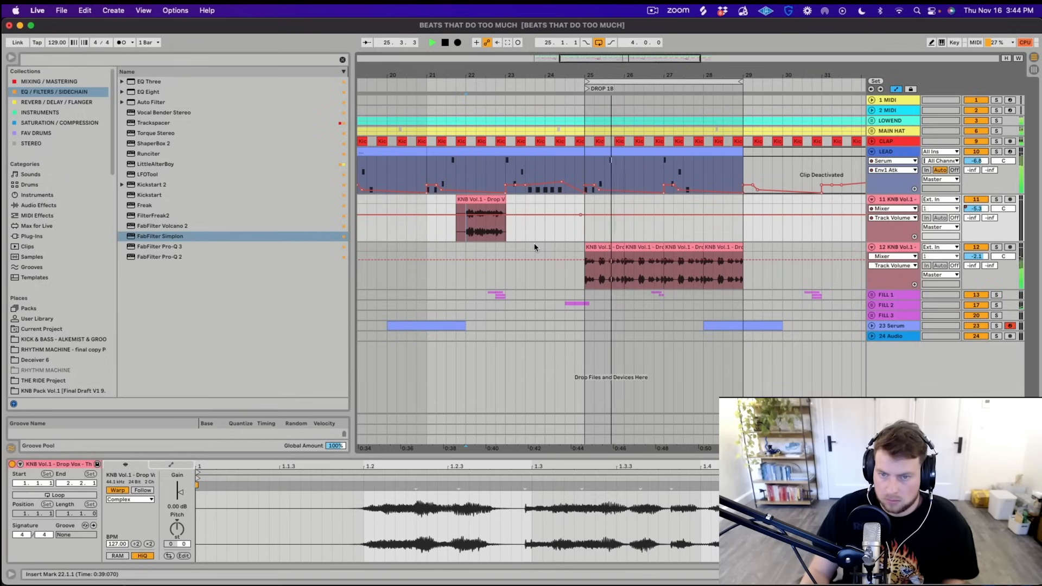
Solo the vocal chop track at -3.2 dB and set the Beats warp envelope of bar 25's chop clip to 27
click(997, 247)
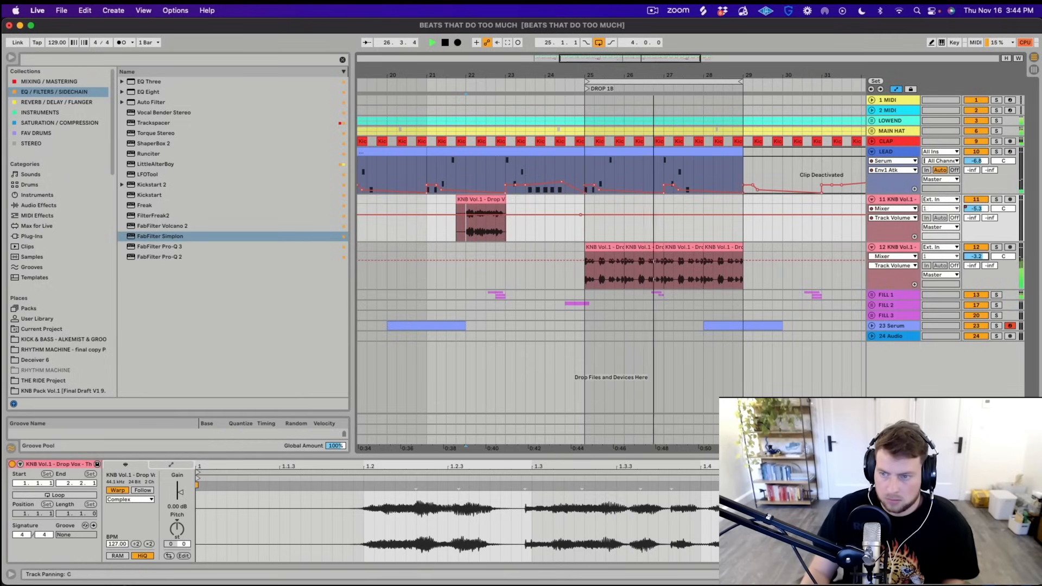
drag(977, 256, 977, 262)
click(594, 280)
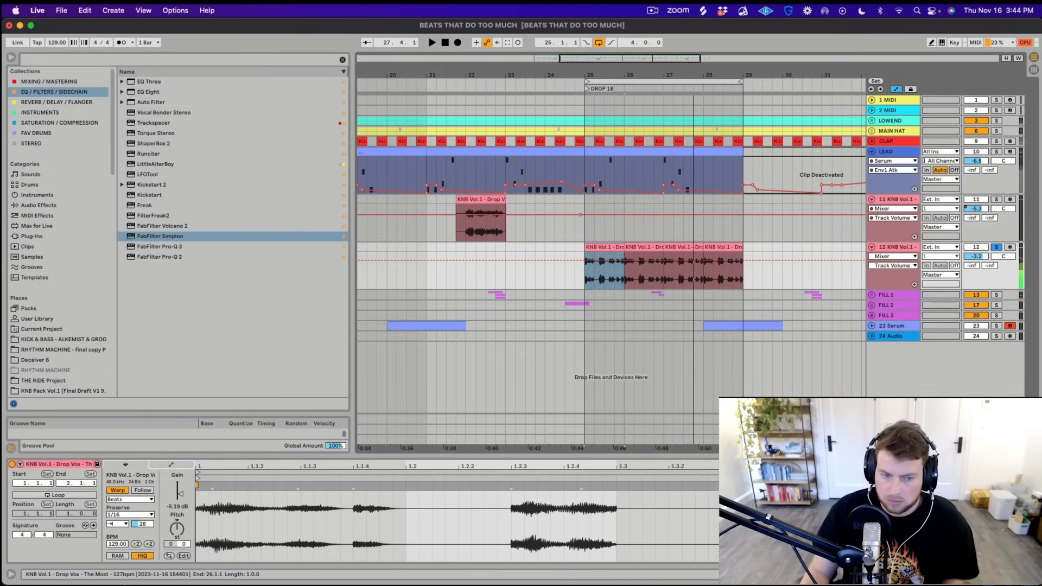
drag(142, 523, 142, 525)
key(space)
key(space)
key(space)
key(space)
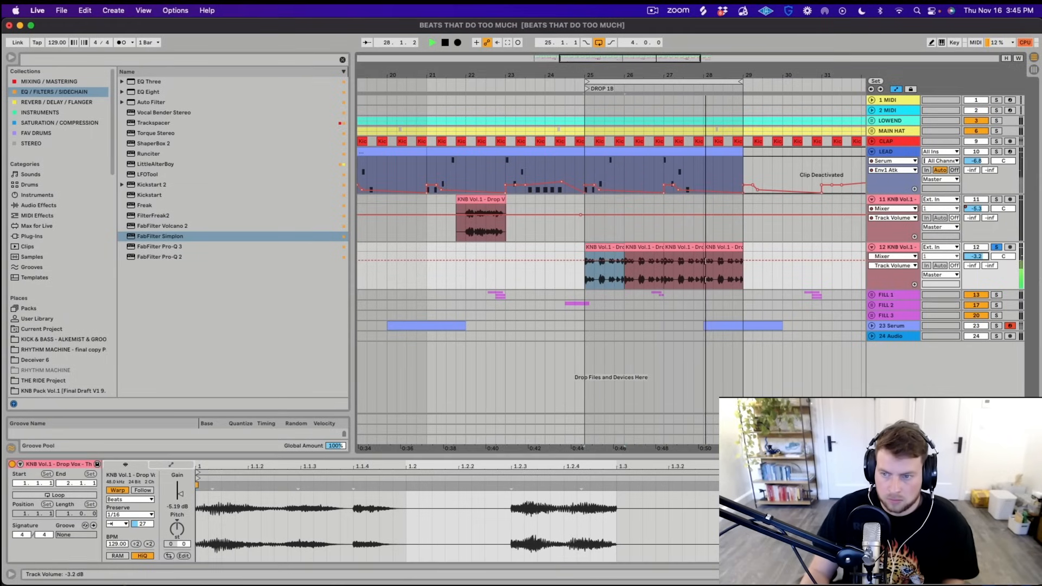
Repeat the sixteenth-note vocal slice from 26.3.4 at 26.4.1 and audition the edited loop
click(773, 262)
mouse_move(663, 81)
mouse_down()
mouse_move(653, 82)
mouse_move(672, 81)
mouse_move(663, 82)
mouse_up()
scroll(682, 261, up, 5)
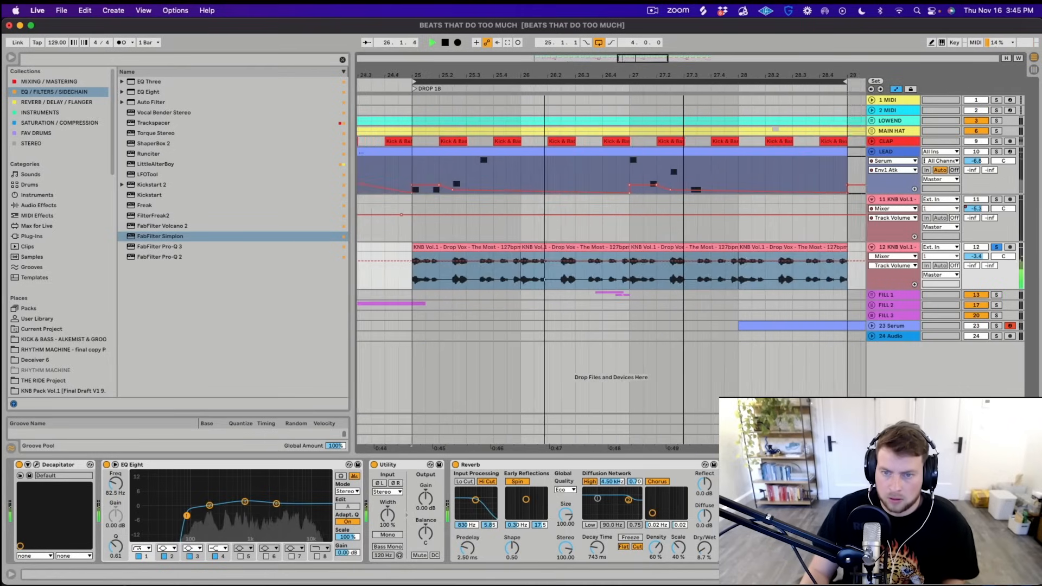
drag(577, 272, 585, 271)
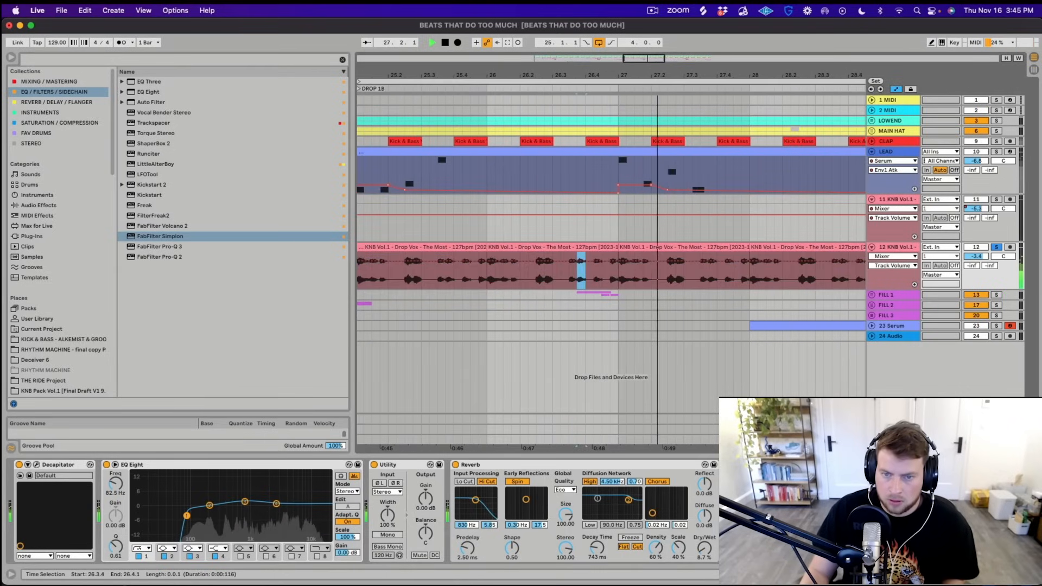
key(super+d)
click(552, 282)
key(space)
key(space)
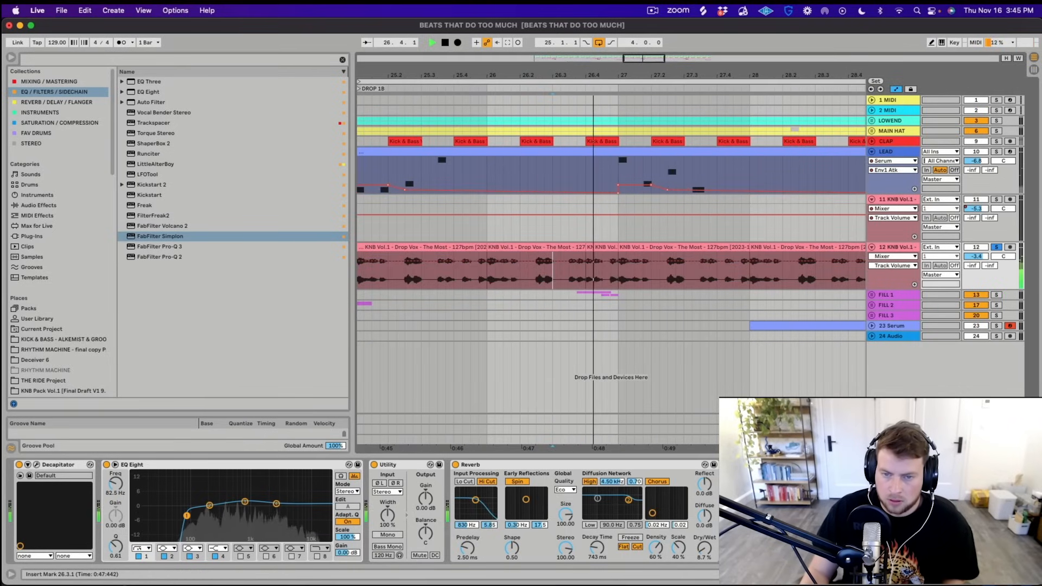
drag(668, 271, 684, 271)
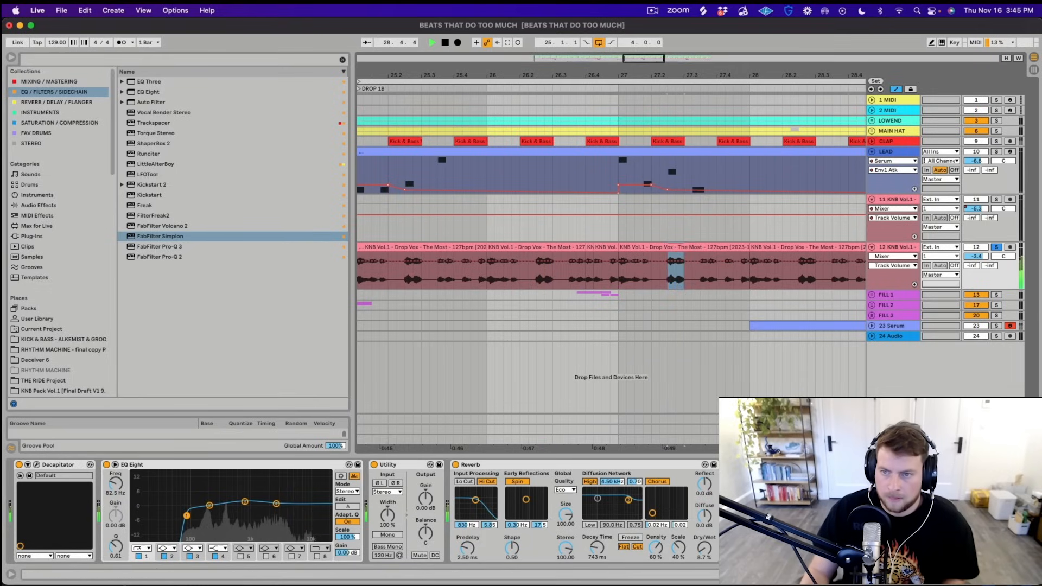
scroll(501, 215, down, 3)
key(minus)
key(space)
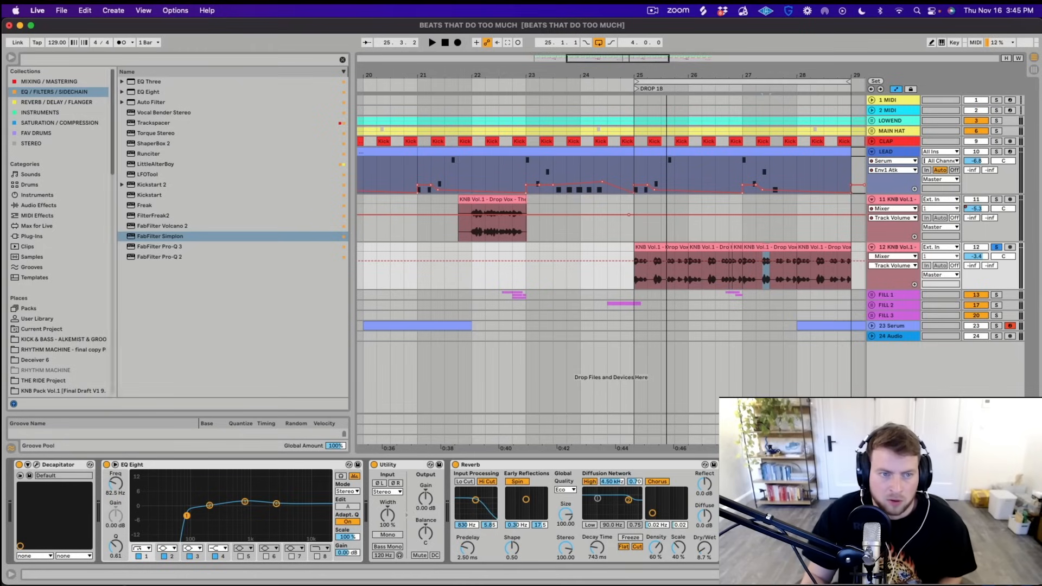
Add CLA-3A Stereo before Decapitator on the vocal chop track, raise its gain slightly, and lower the track volume to -4.8 dB
click(60, 123)
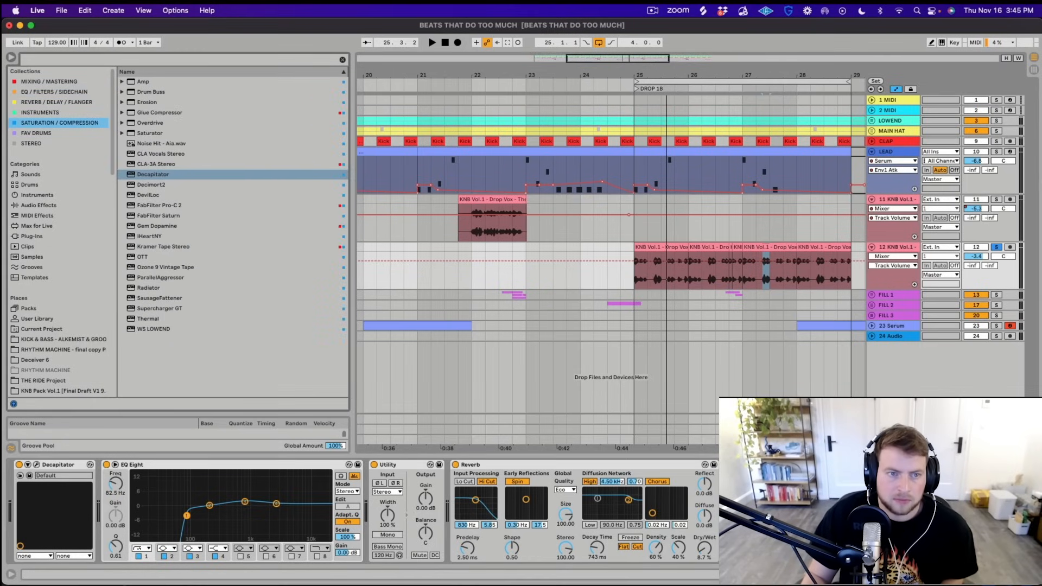
click(156, 164)
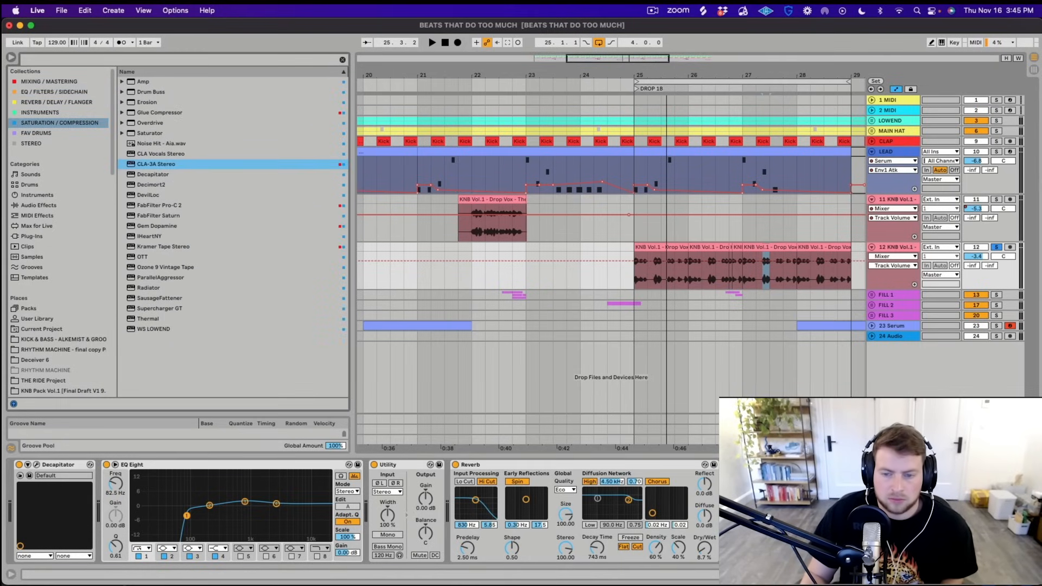
key(Return)
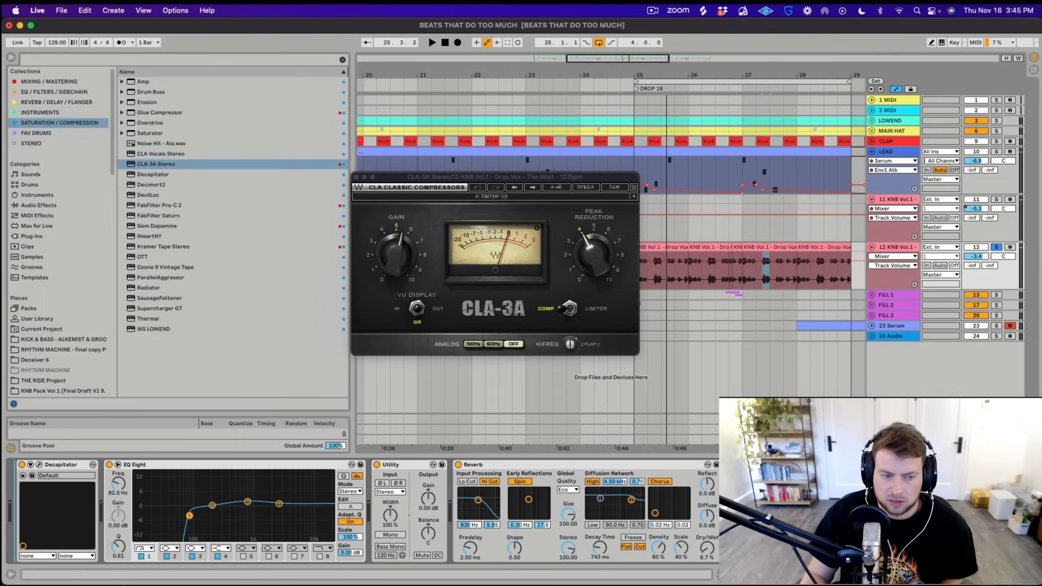
key(space)
drag(396, 255, 396, 250)
drag(975, 256, 975, 263)
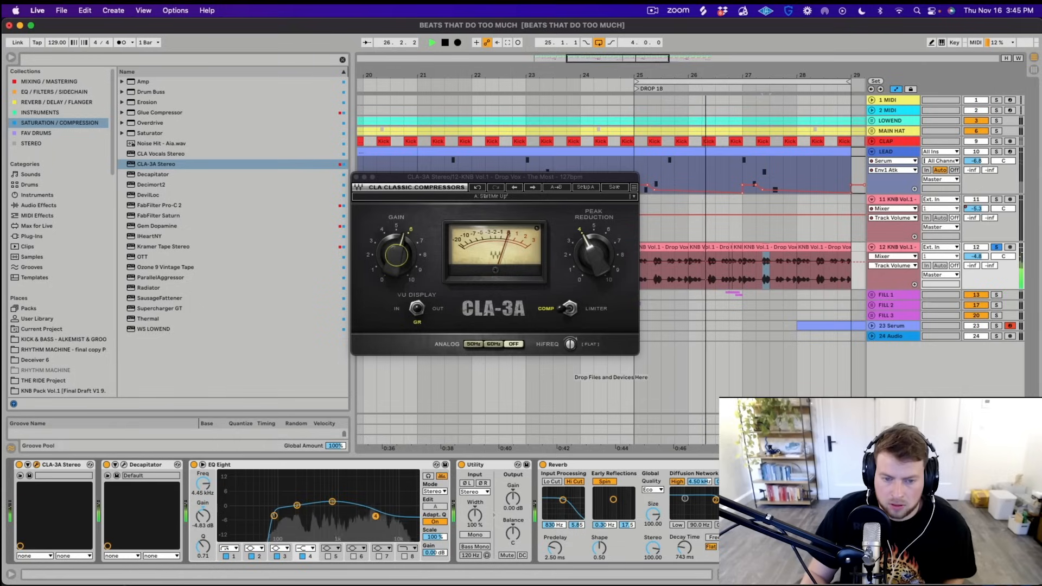
Search the browser for soothe and insert soothe2 between EQ Eight and Utility on the vocal chop track
key(space)
key(super+f)
text(soothe)
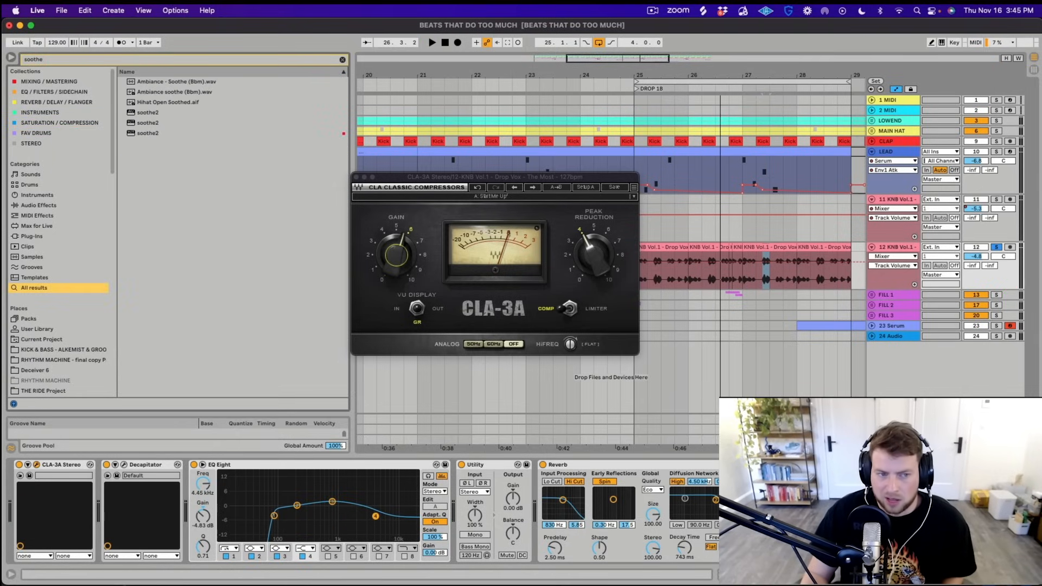
drag(148, 132, 456, 510)
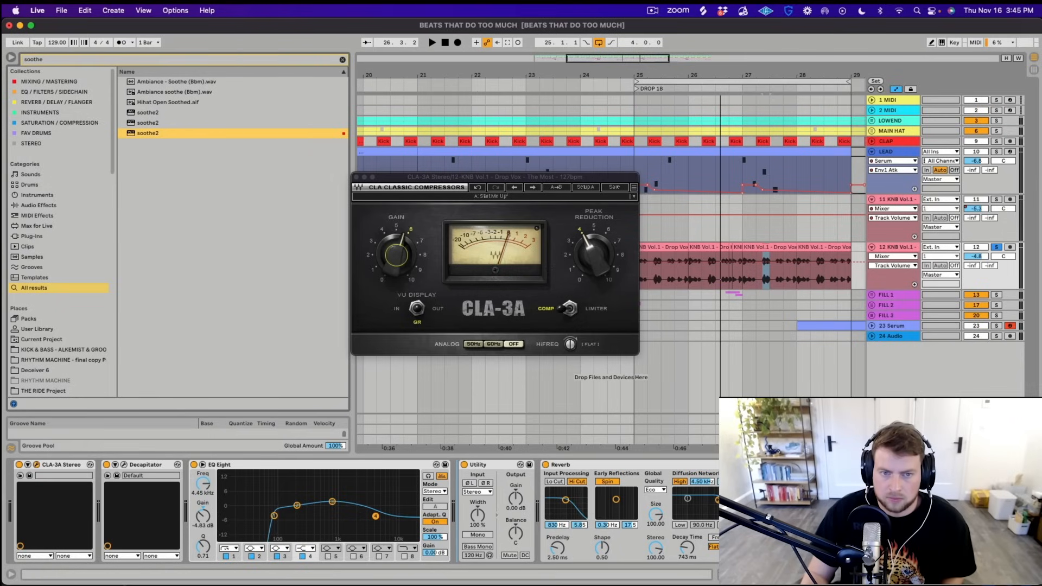
key(space)
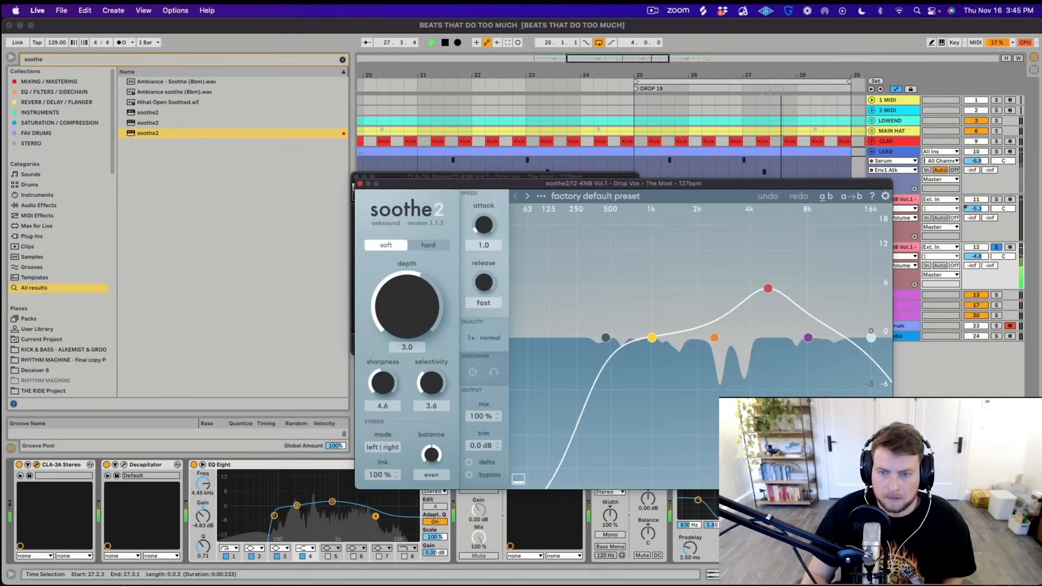
Set soothe2's band 3 to 8.1 kHz and band 2 to 3.8 kHz, both at 6.3 dB sensitivity, and monitor the delta signal
drag(767, 288, 809, 286)
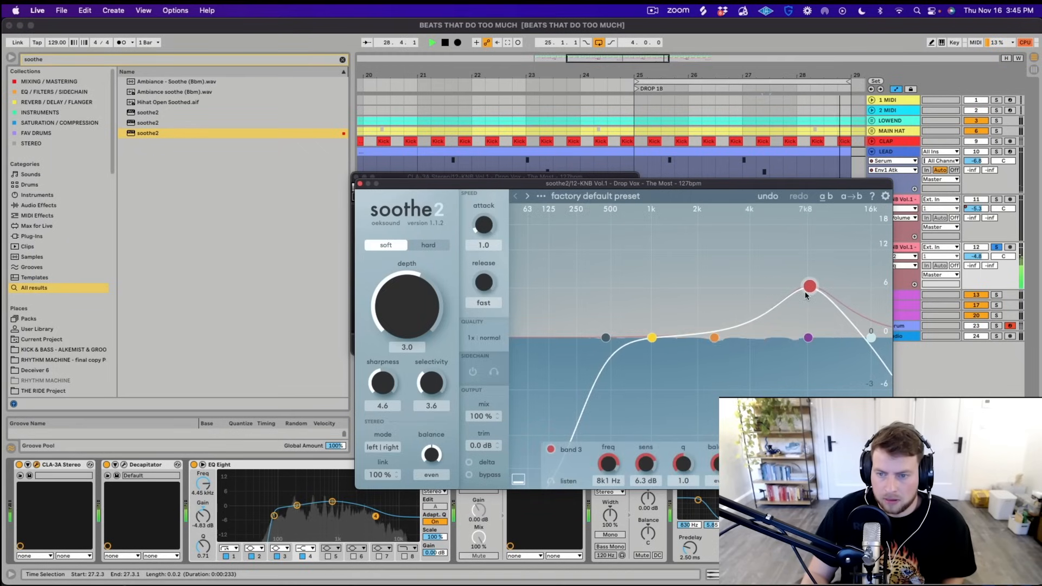
drag(714, 338, 748, 285)
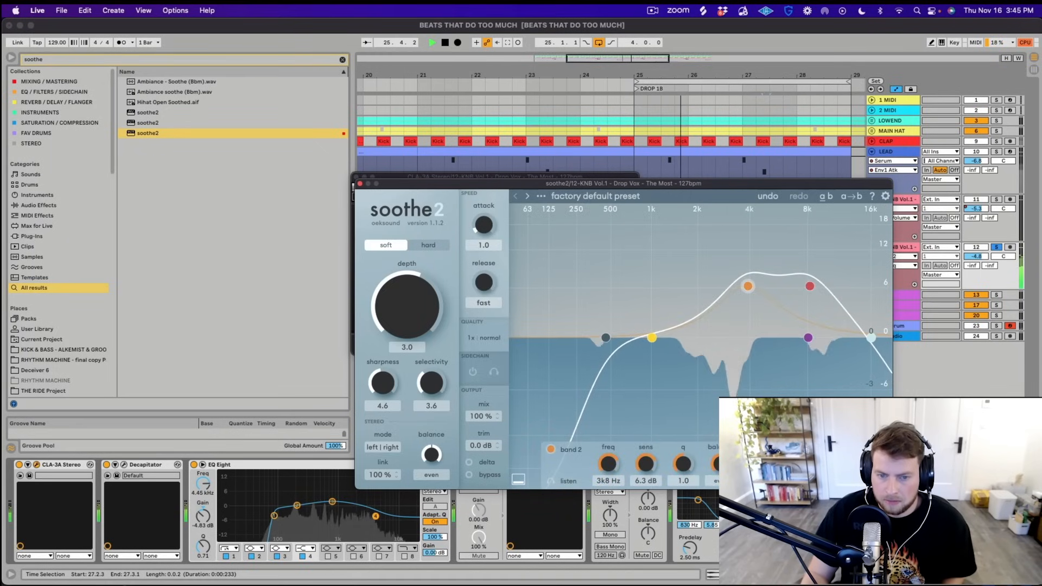
click(469, 462)
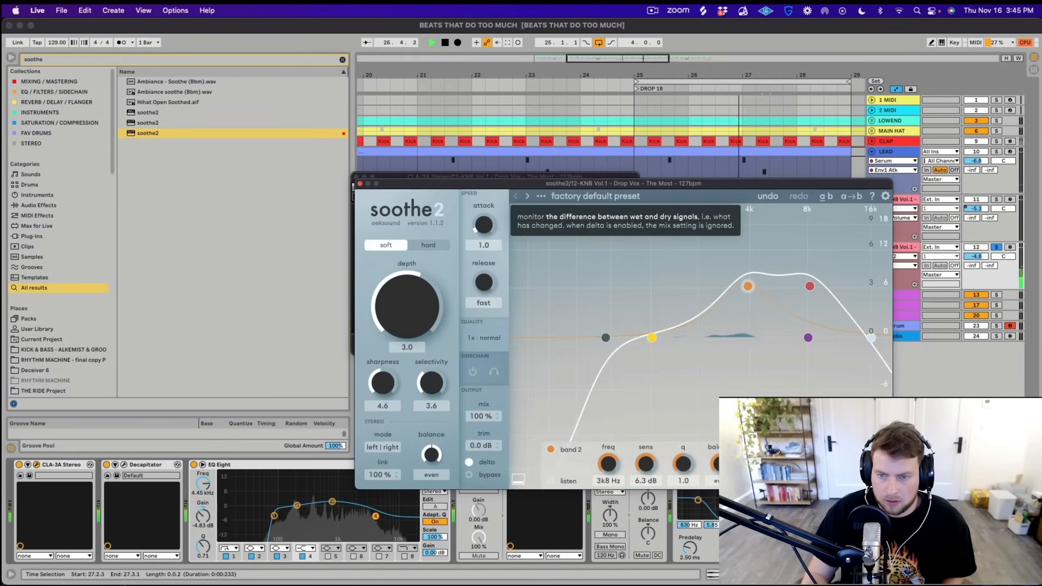
Unsolo the vocal chop track, turn off soothe2's delta monitoring, and play the loop in the full mix before closing the plug-in windows
click(905, 199)
click(996, 247)
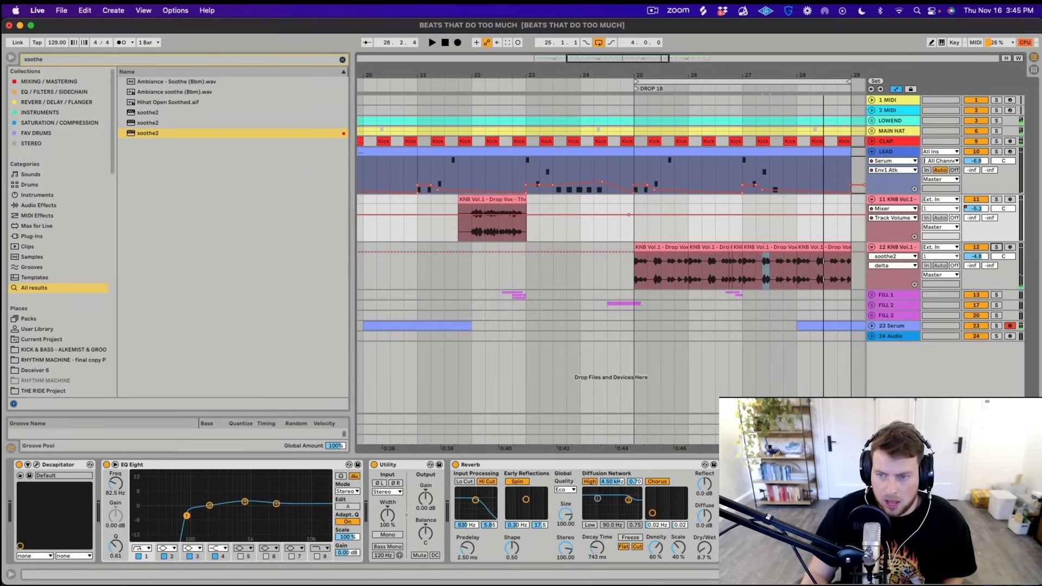
click(901, 247)
drag(656, 184, 402, 114)
key(space)
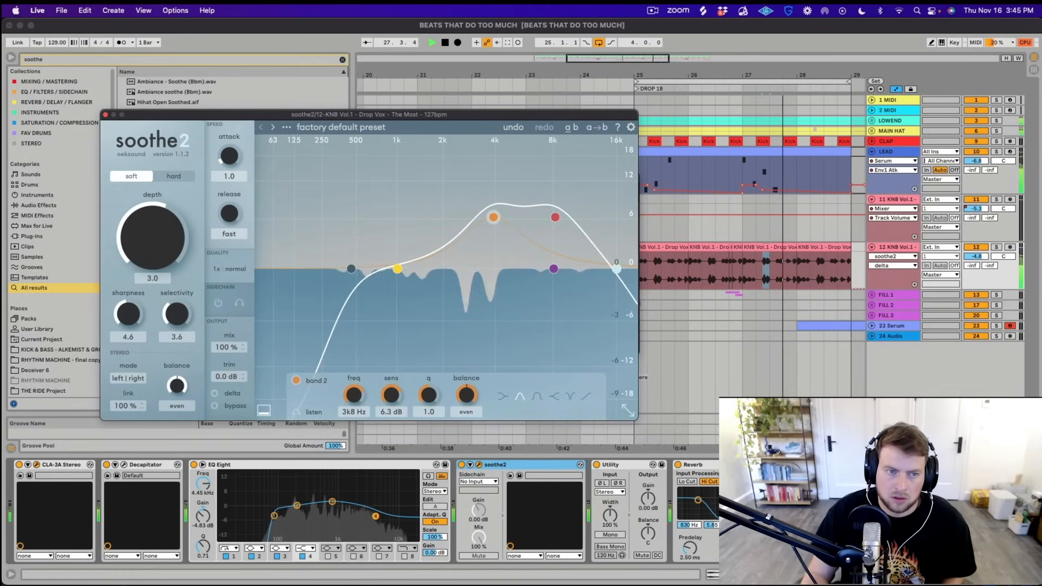
key(super+w)
key(super+w)
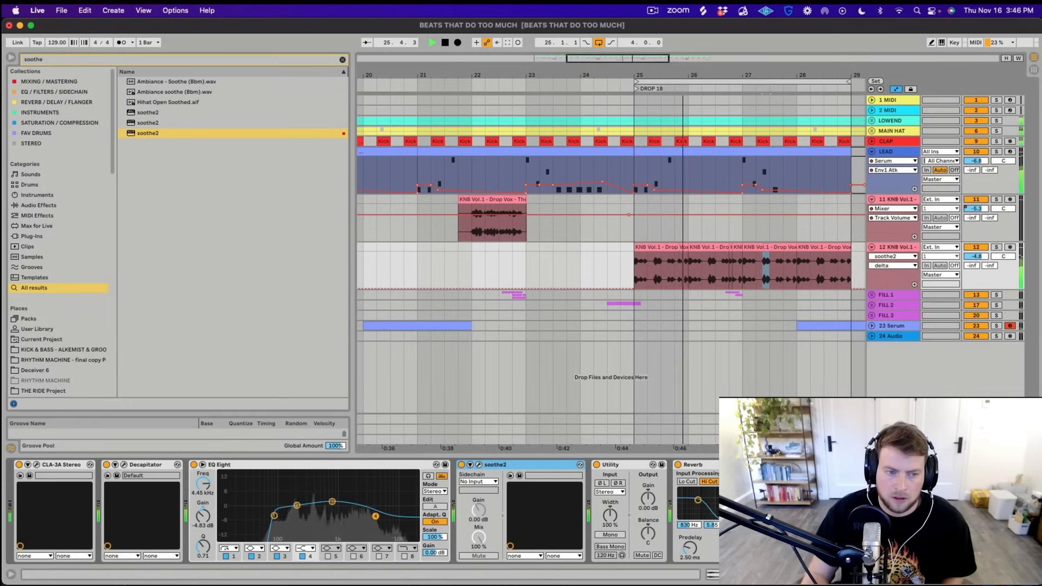
key(space)
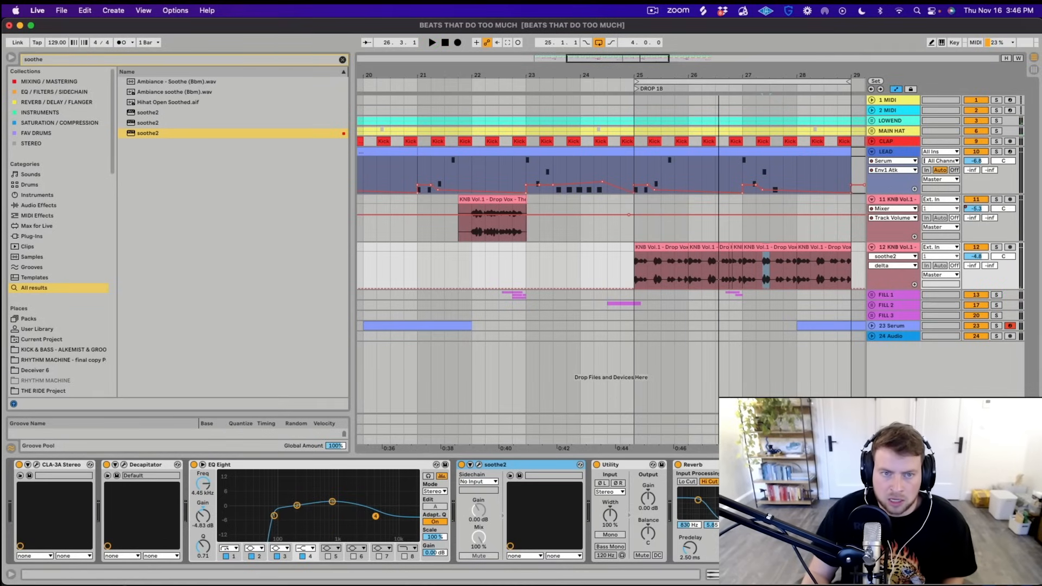
Clear the browser search and add Portal from the REVERB / DELAY / FLANGER collection to the vocal chop track
key(super+f)
key(BackSpace)
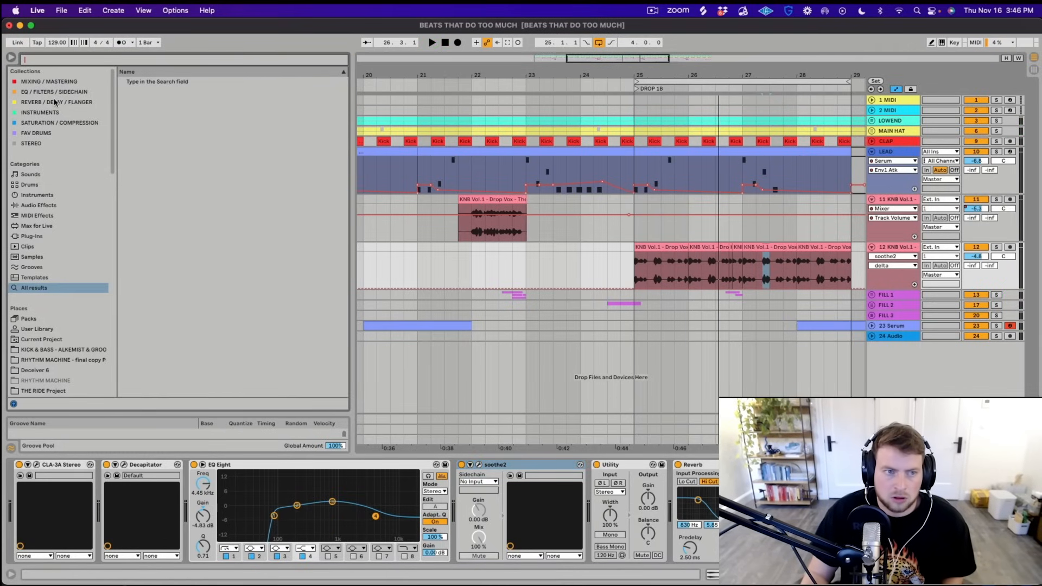
key(Escape)
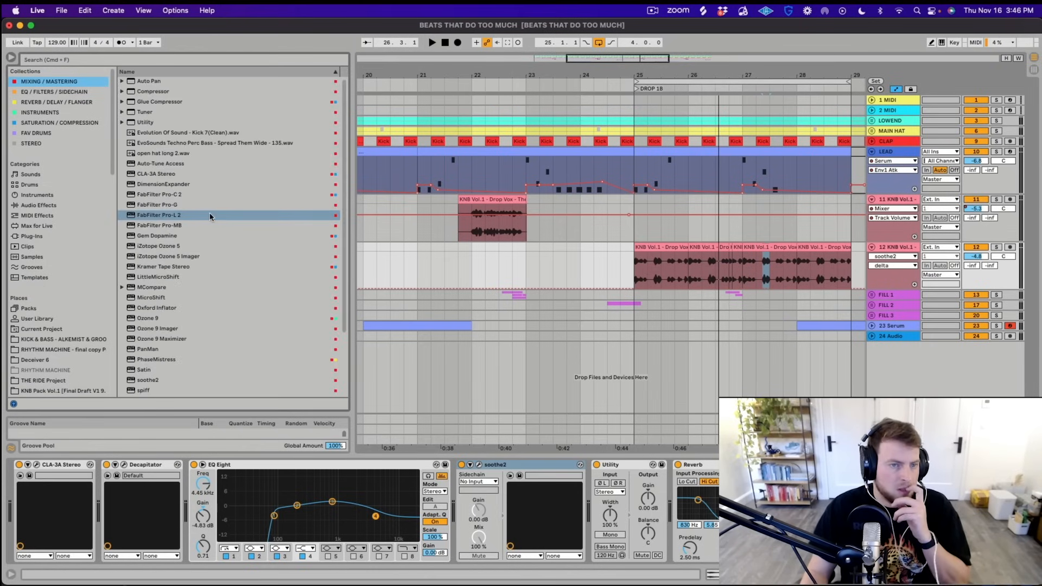
click(57, 102)
click(55, 92)
click(56, 102)
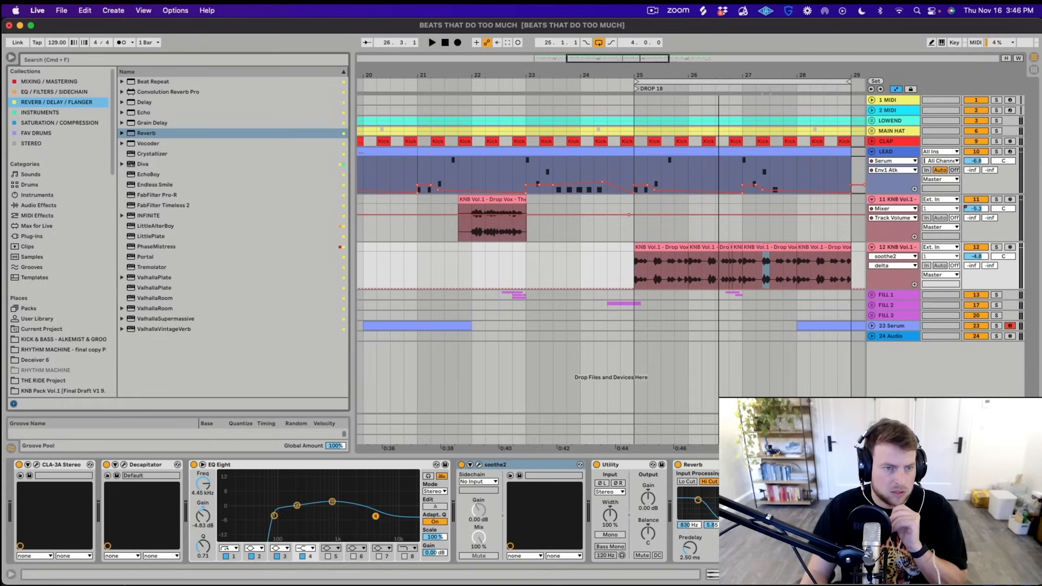
click(146, 257)
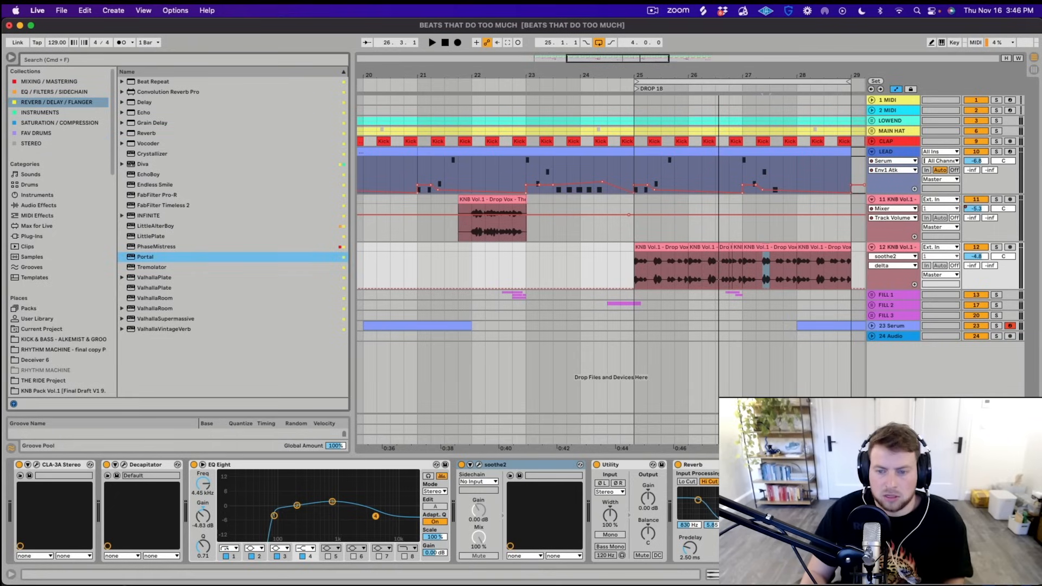
key(Return)
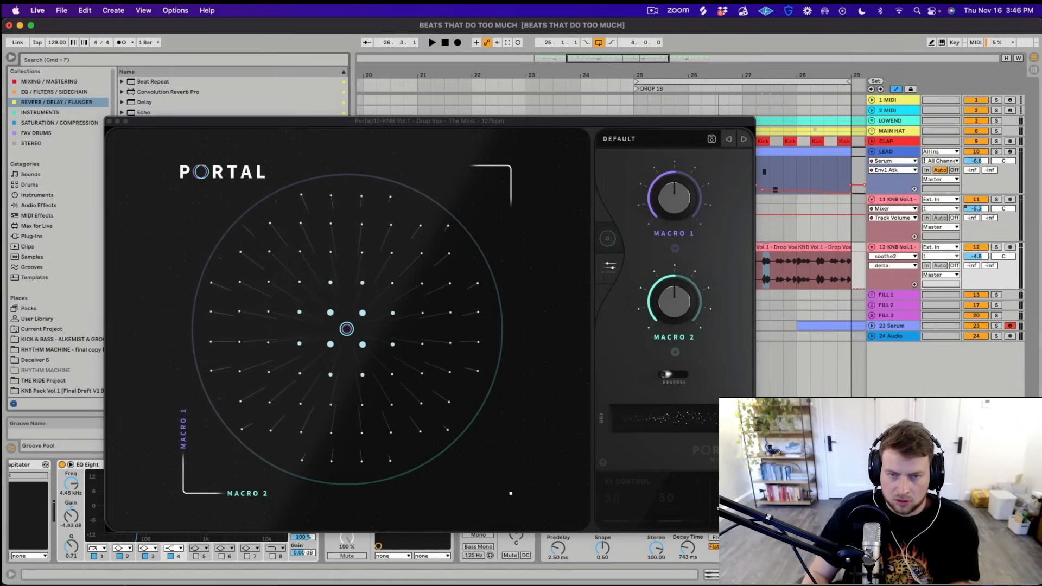
Move the Portal window clear of the track controls, start playback, and solo the vocal chop track
drag(429, 121, 277, 24)
drag(852, 465, 543, 478)
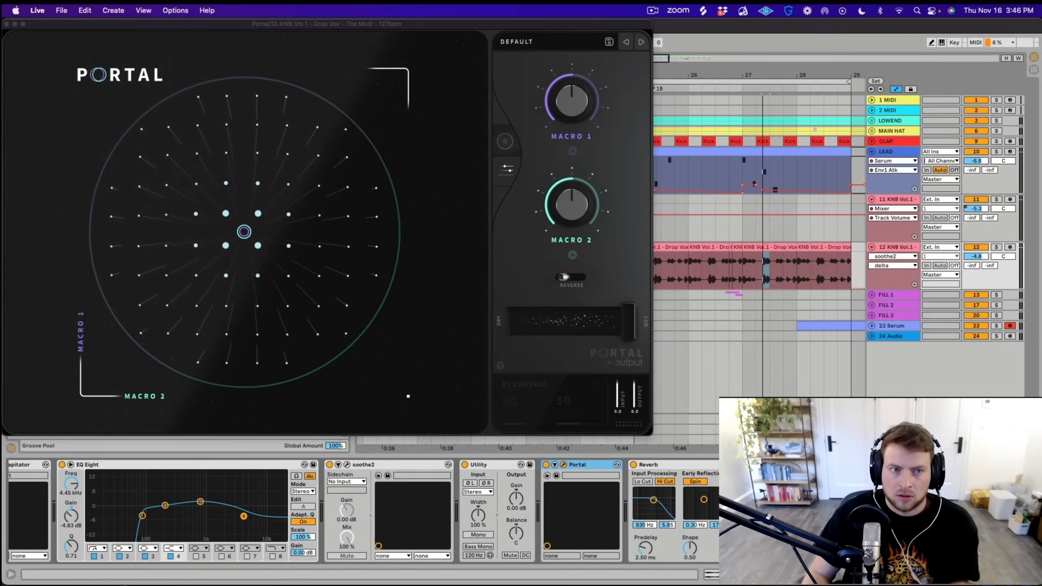
key(space)
click(995, 247)
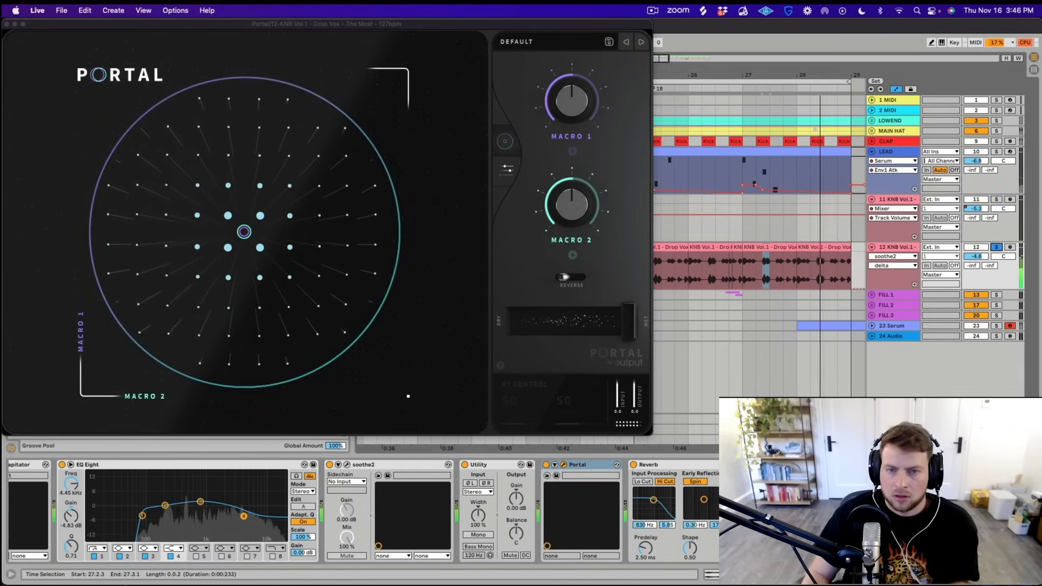
Browse Portal's Glitchy presets and audition Metalize on the vocal chops with a reduced dry/wet mix
click(517, 42)
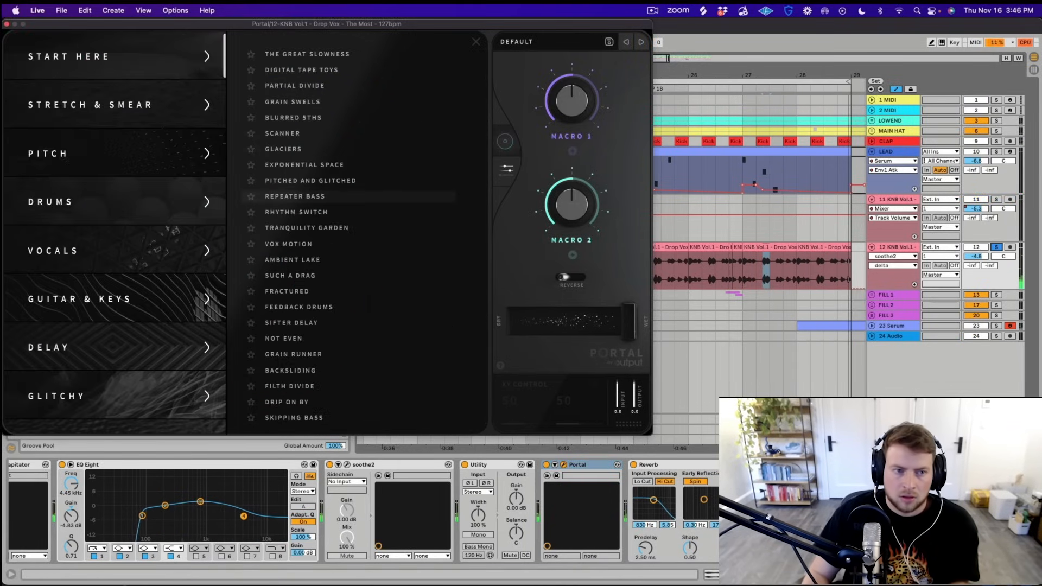
scroll(146, 299, down, 5)
click(147, 241)
click(300, 291)
key(space)
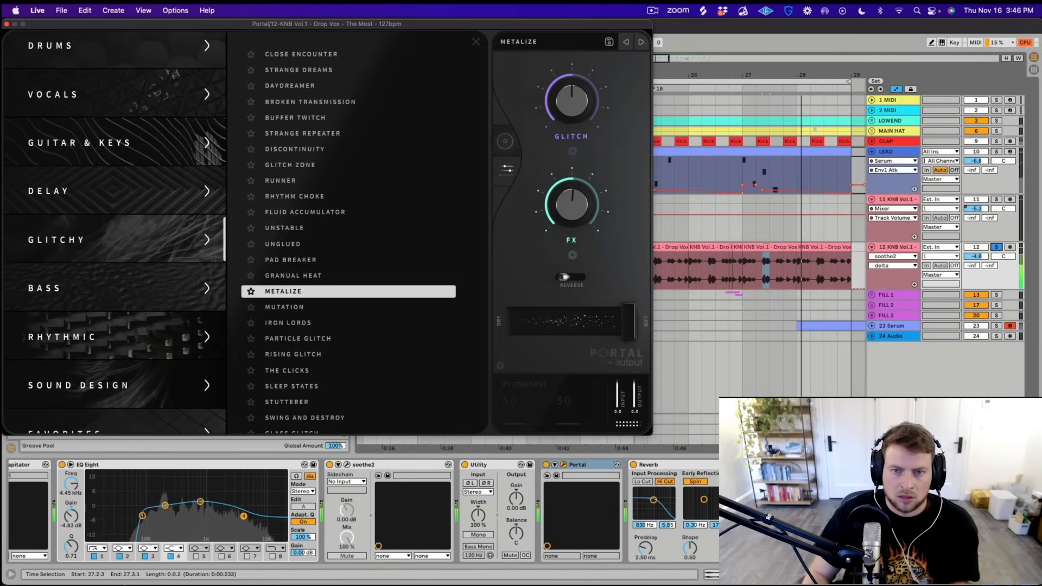
drag(629, 321, 544, 321)
Audition Portal's Unstable preset at 29% dry/wet and Discontinuity at 28%
click(379, 228)
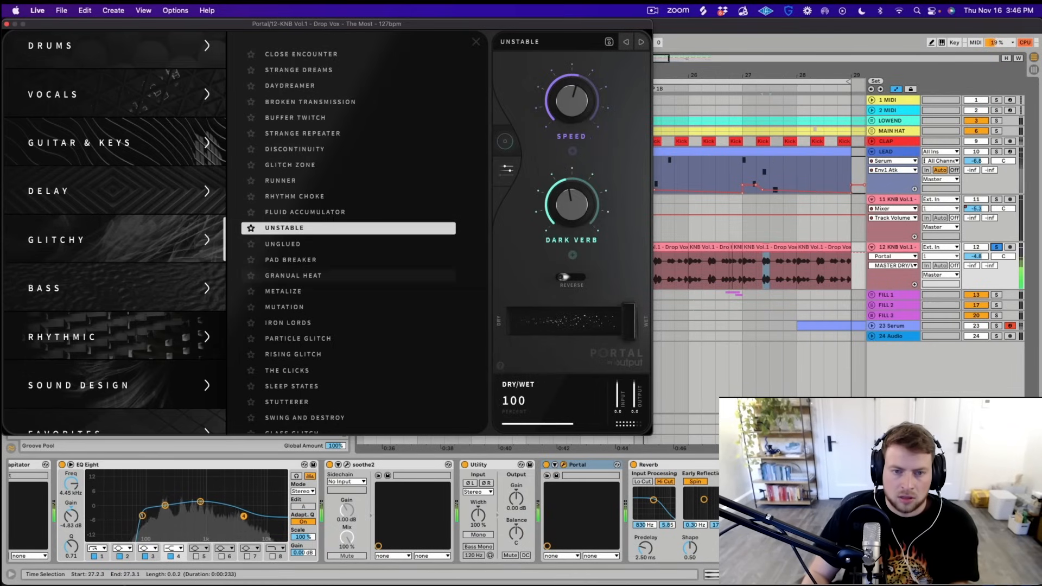
drag(628, 322, 528, 323)
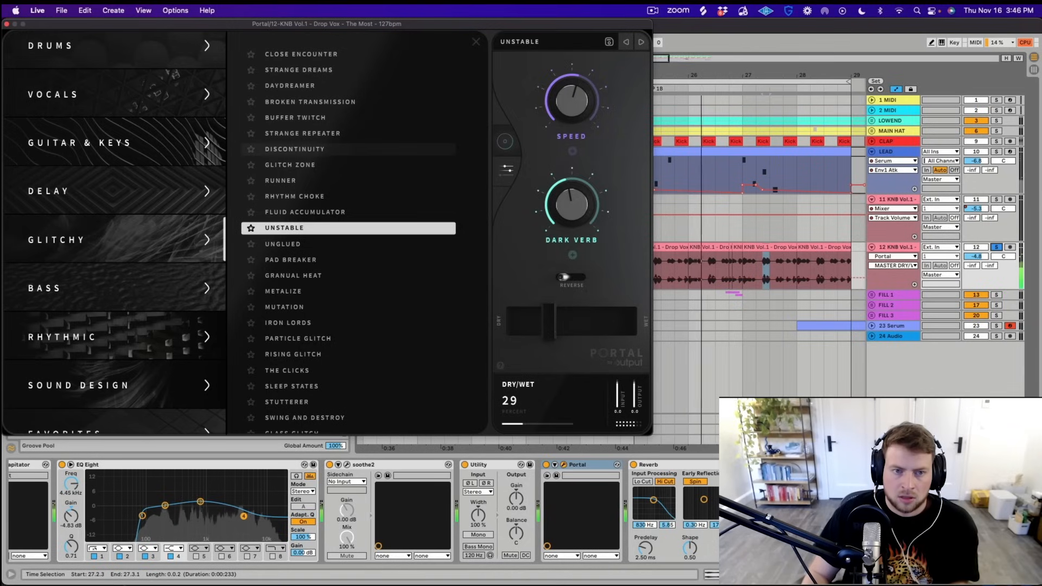
click(295, 149)
drag(629, 321, 546, 321)
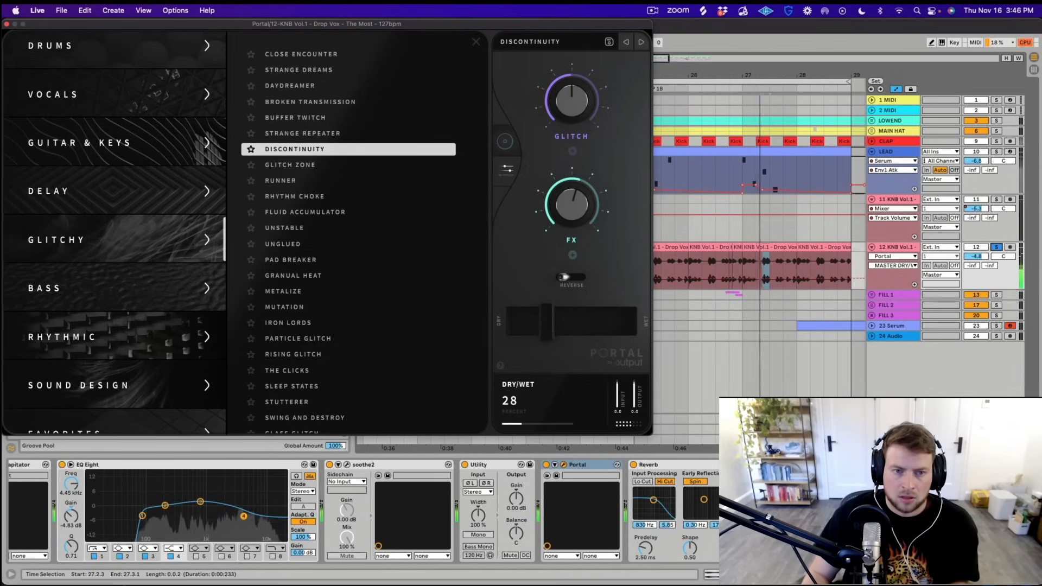
Audition Portal's Glitch Zone preset at 18% dry/wet and The Clicks at 25%
click(301, 169)
click(302, 165)
drag(629, 323, 534, 323)
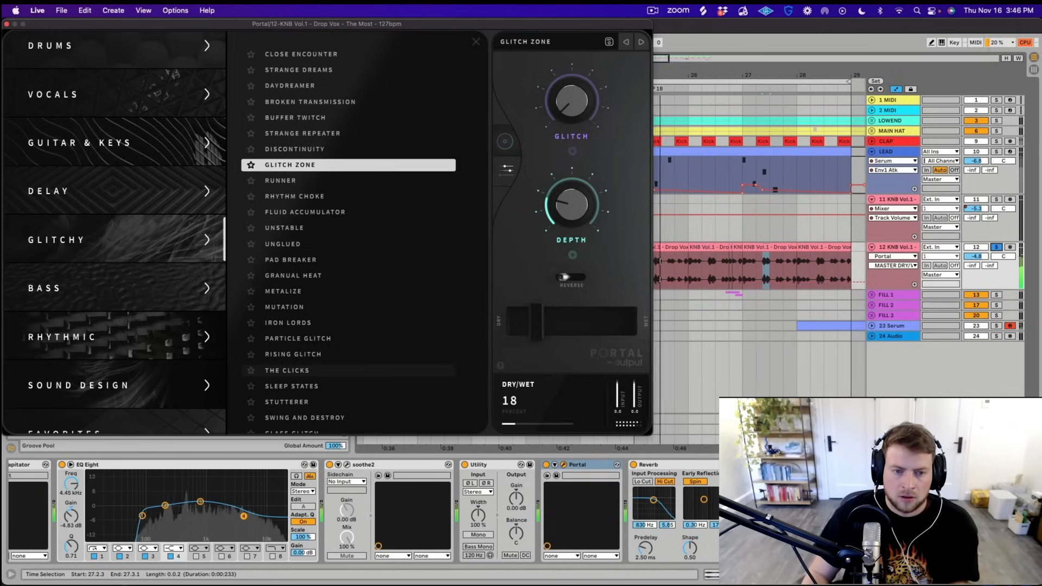
click(287, 370)
drag(628, 323, 543, 322)
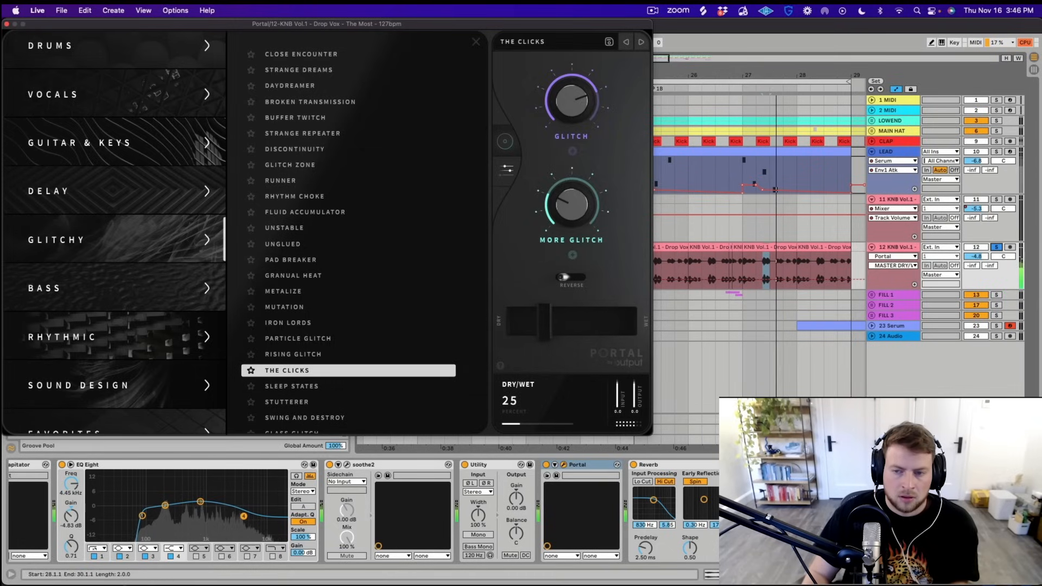
Load Portal's Sleep States preset and lower its dry/wet to 16%, comparing it in the full mix and soloed
click(996, 247)
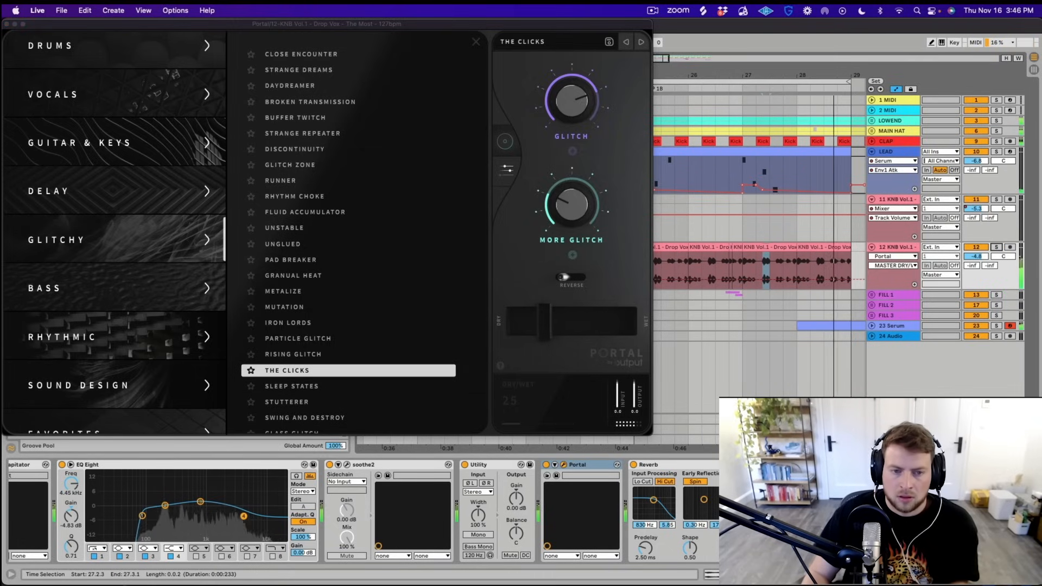
click(334, 387)
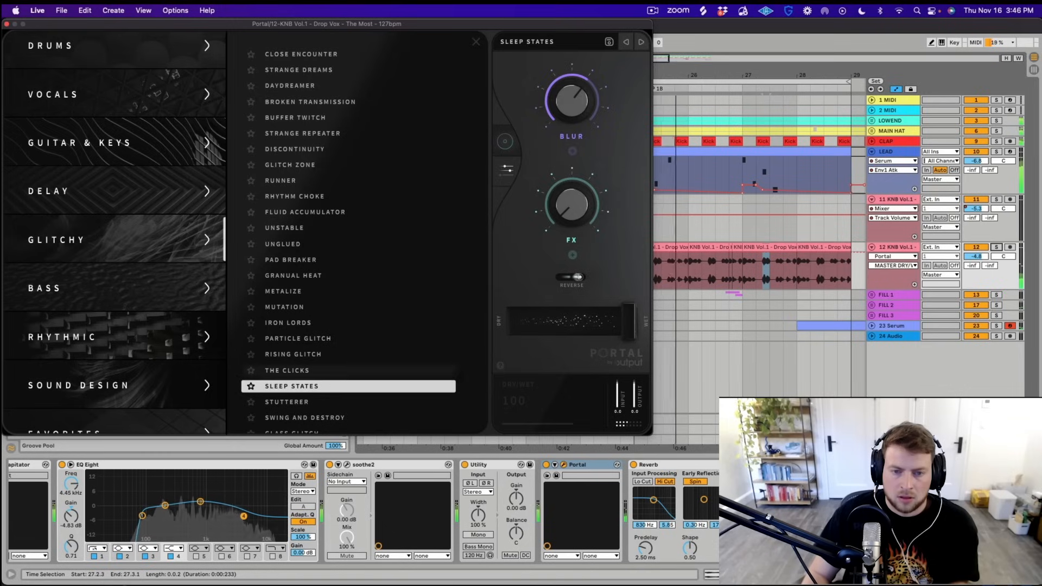
drag(628, 322, 549, 341)
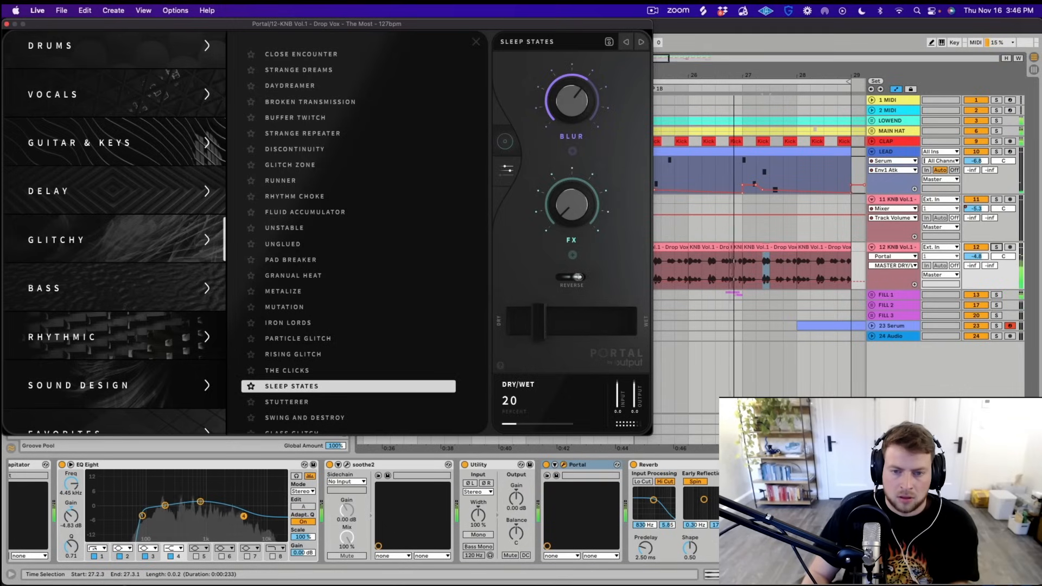
click(997, 247)
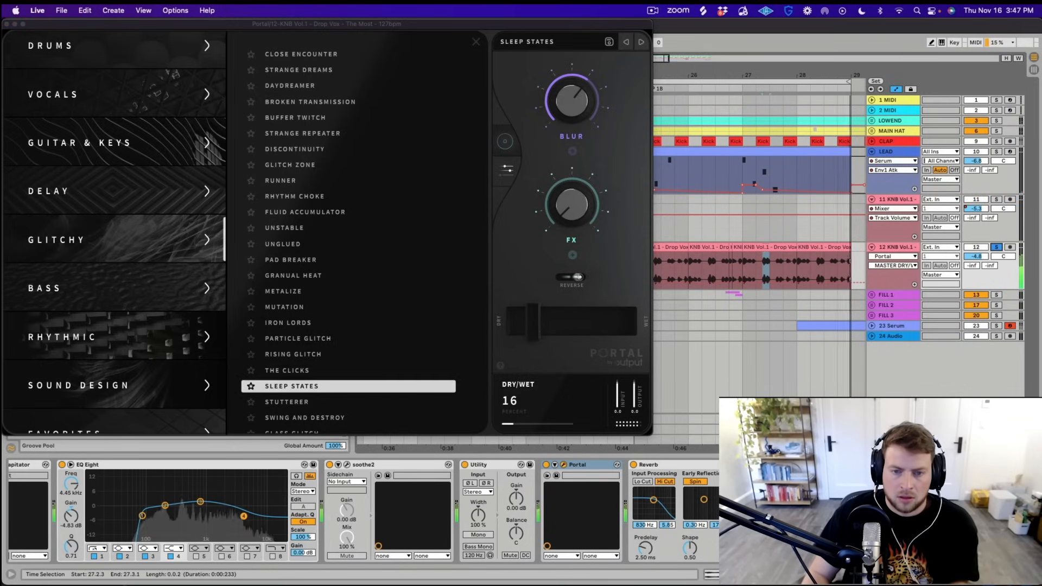
Set Portal's Blur to about 29% and FX to 25%, turn off Reverse, and close the plug-in after checking it unsoloed
click(996, 246)
drag(572, 101, 571, 140)
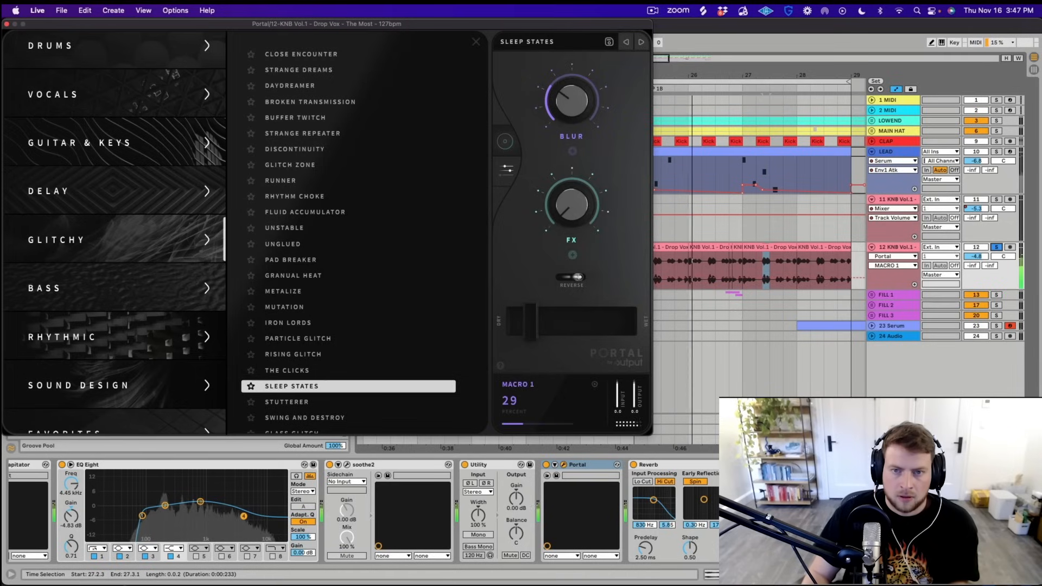
drag(571, 205, 572, 179)
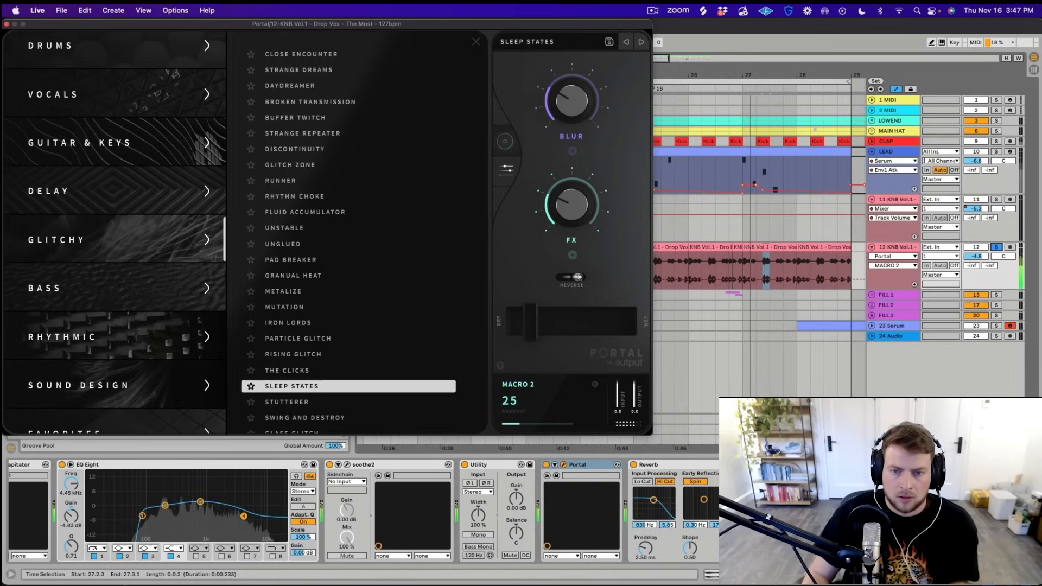
click(570, 277)
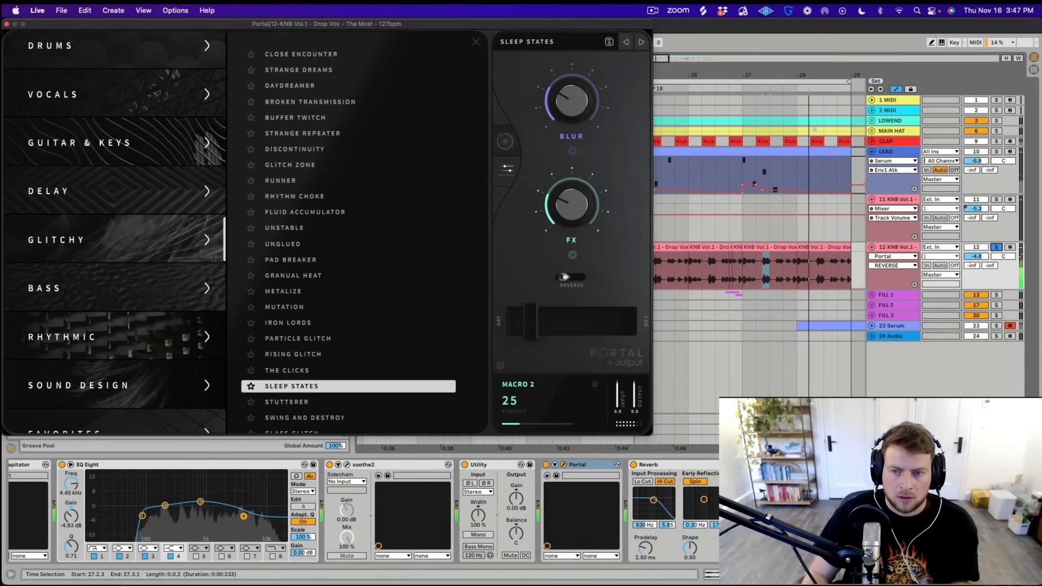
click(996, 247)
key(space)
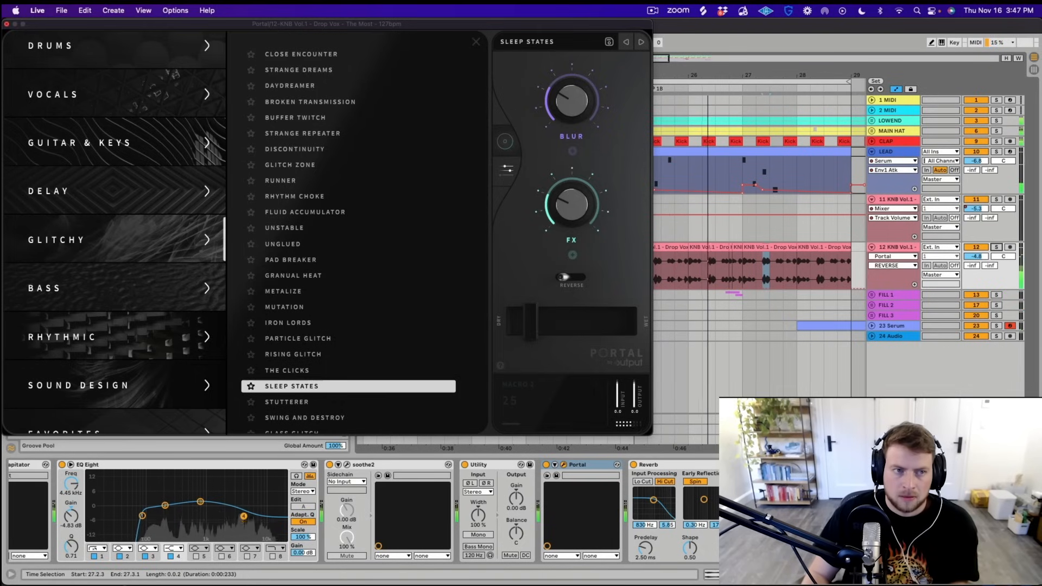
click(6, 24)
Duplicate the vocal chops from bars 25–29 into bars 29–33 and extend the loop brace to eight bars
scroll(537, 217, down, 8)
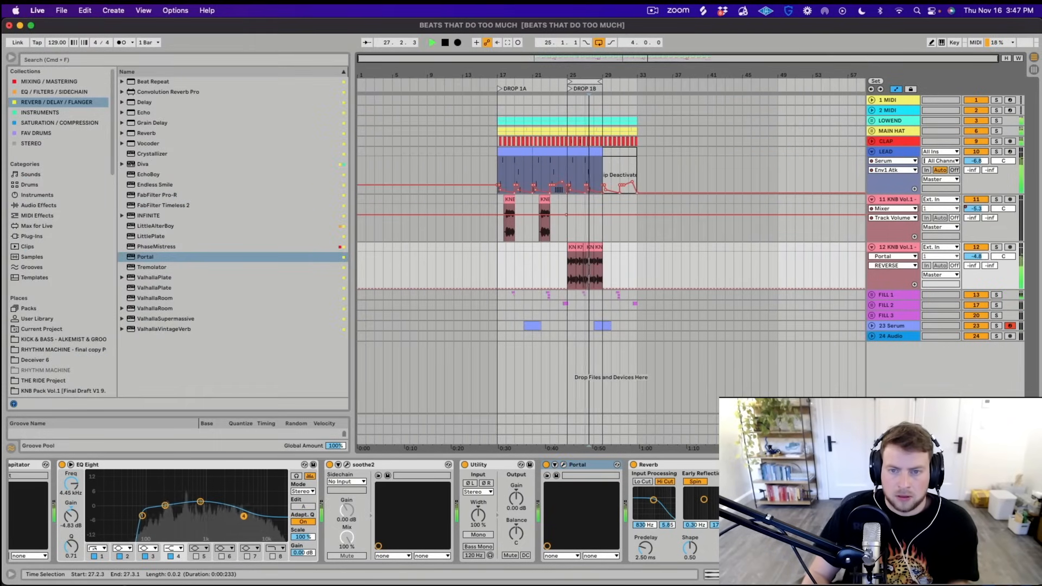
click(612, 266)
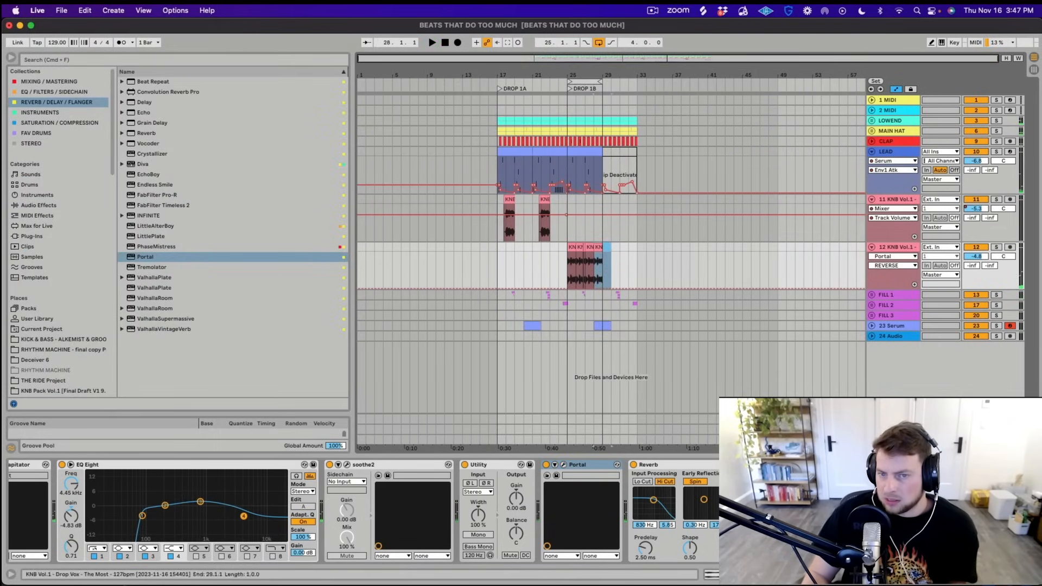
click(603, 266)
drag(603, 266, 568, 262)
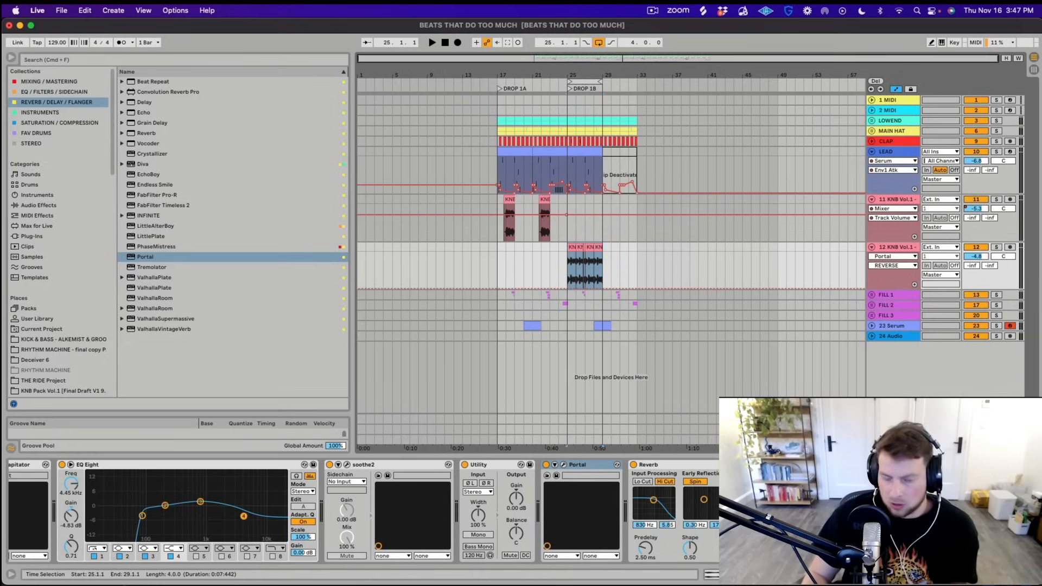
key(super+d)
drag(600, 81, 635, 82)
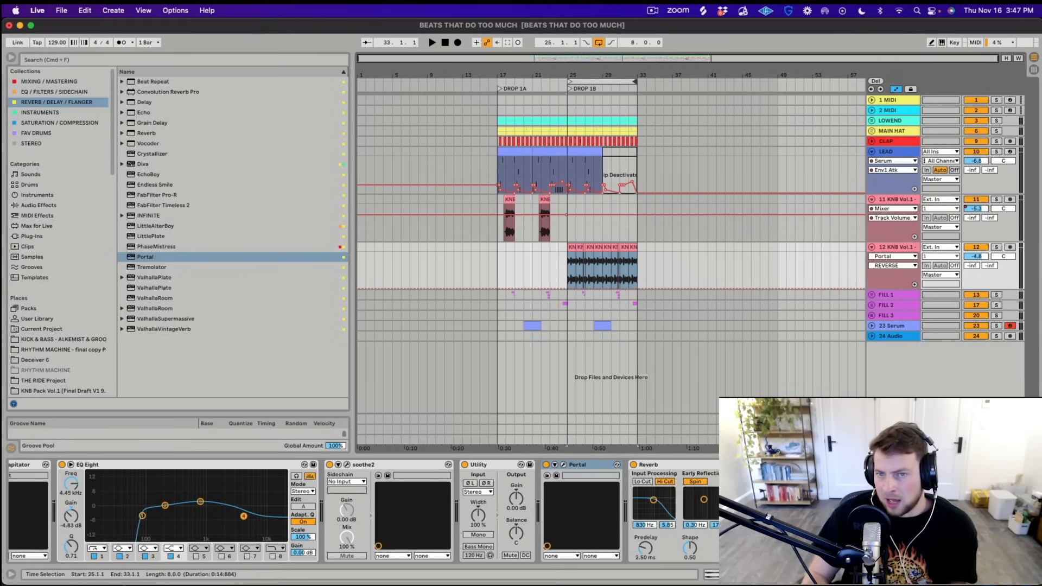
Deactivate the LEAD clip in the first four bars of DROP 1B
click(585, 151)
key(0)
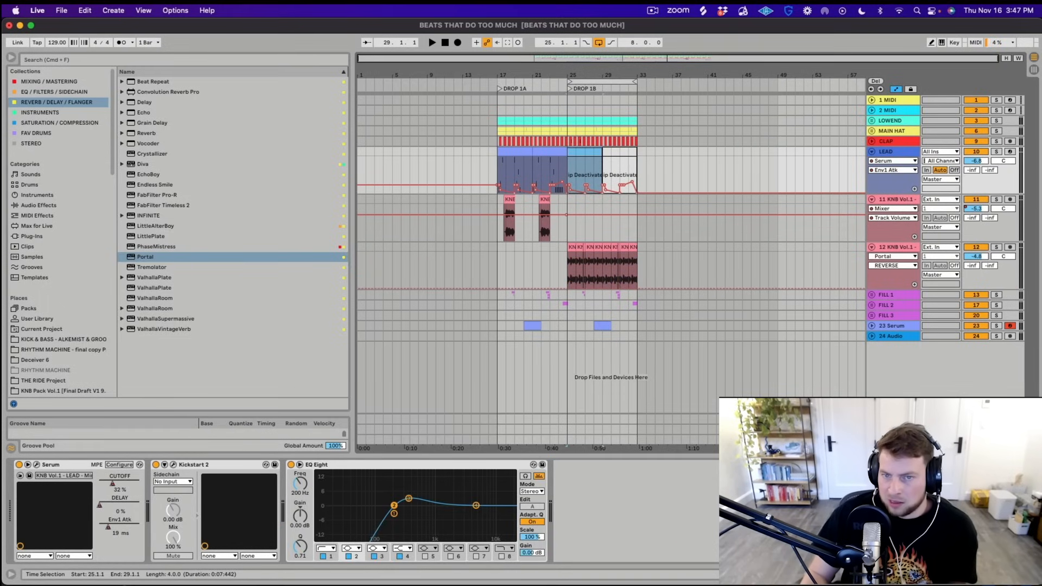
drag(576, 75, 577, 120)
Fold the MAIN HAT group and insert a new audio track directly below it
click(872, 130)
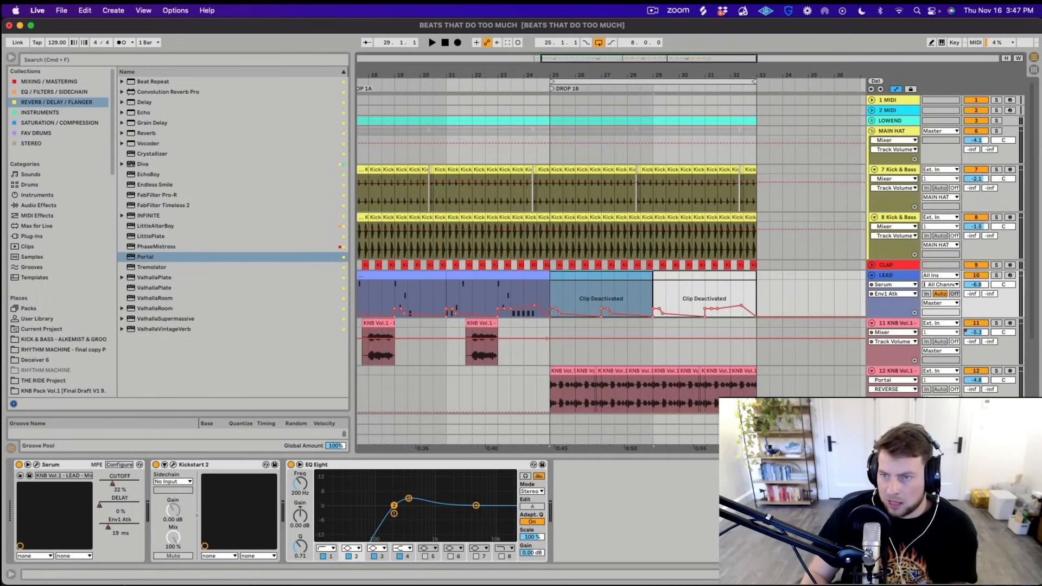
key(Left)
key(super+t)
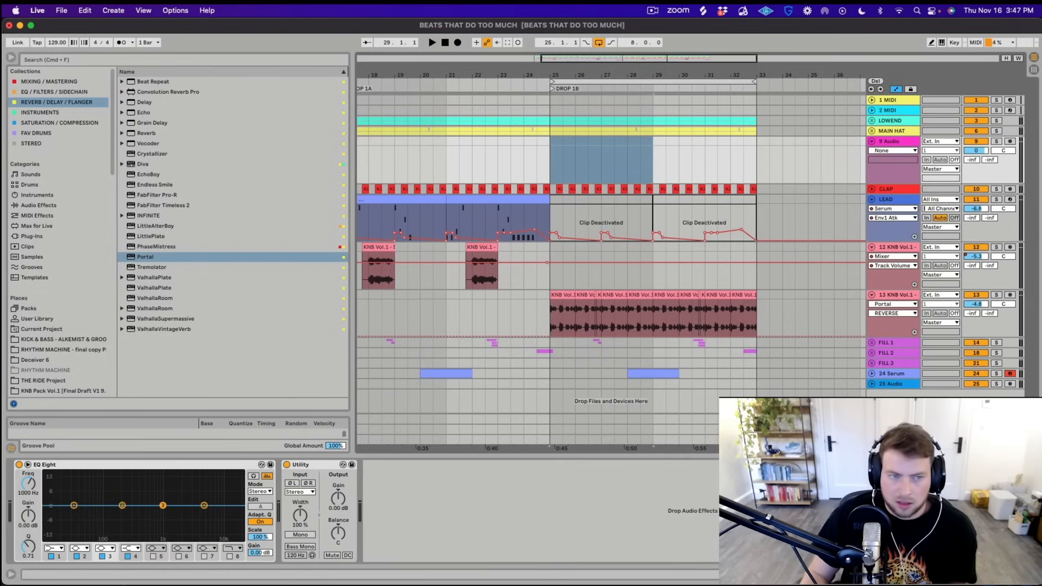
Browse the KICK & BASS sample pack to its drum loops and preview a top loop
click(64, 339)
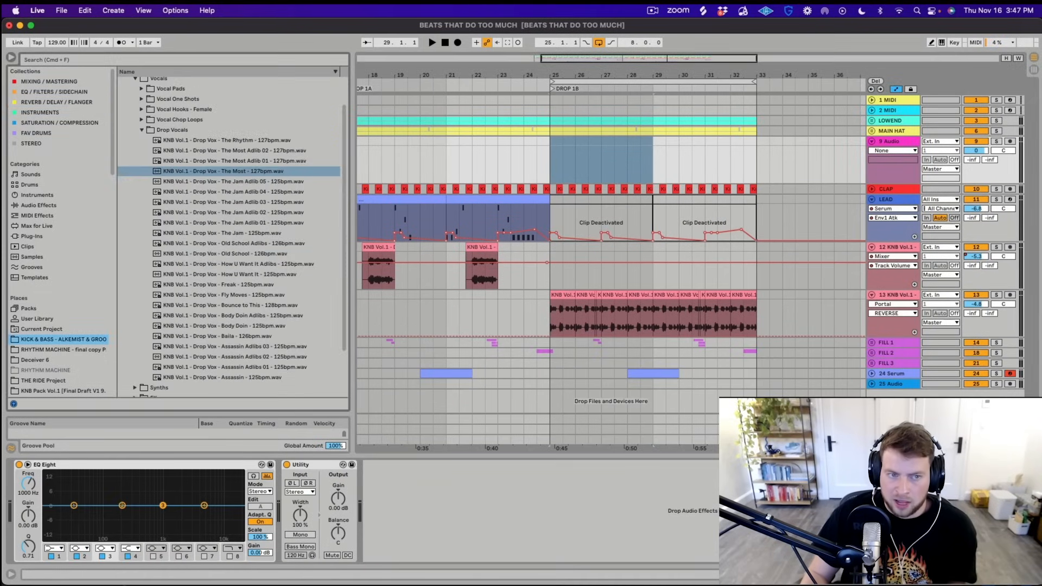
scroll(228, 235, up, 2)
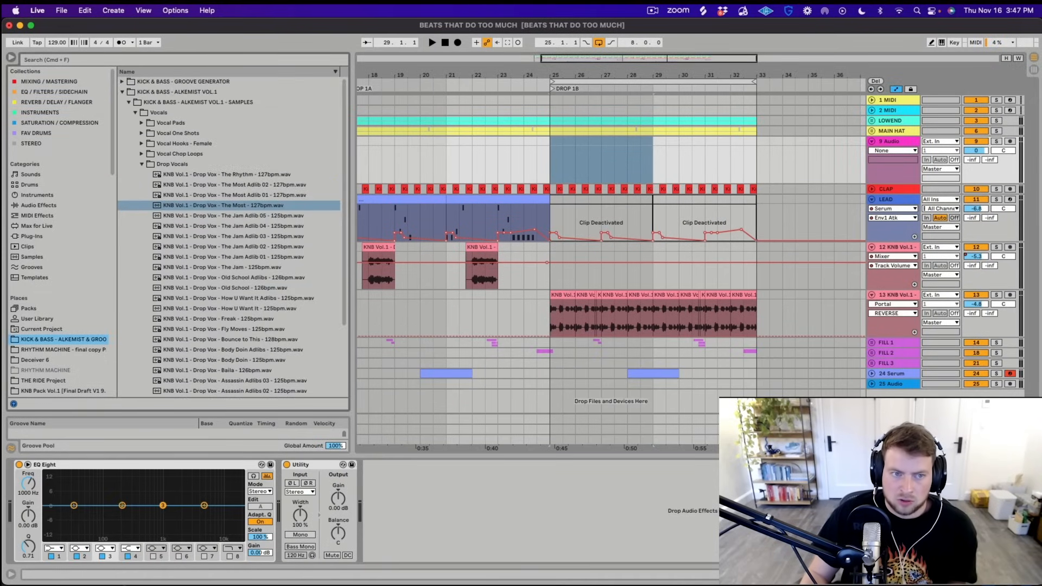
click(135, 113)
click(135, 154)
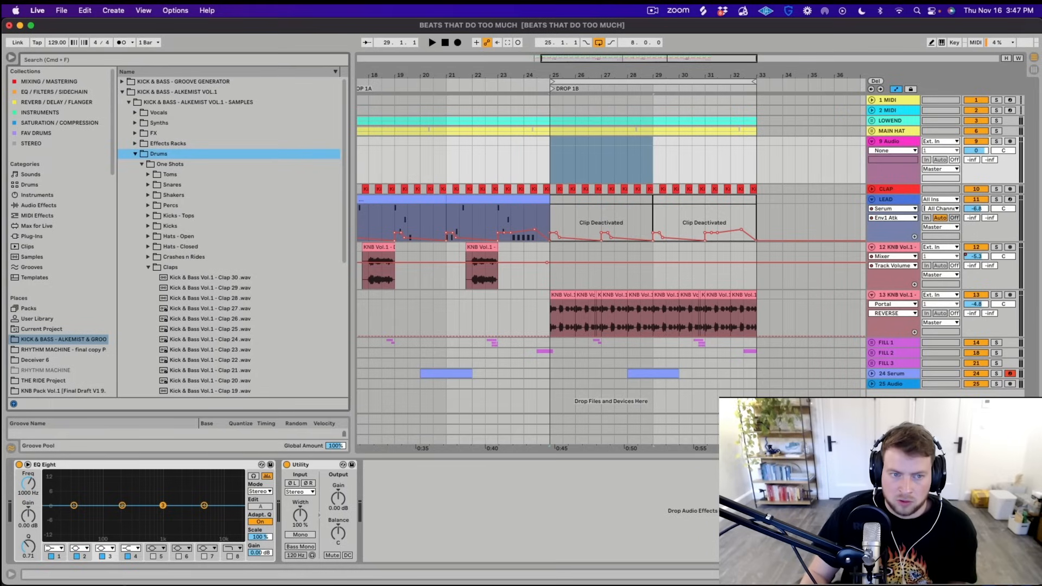
click(148, 267)
click(142, 164)
click(142, 174)
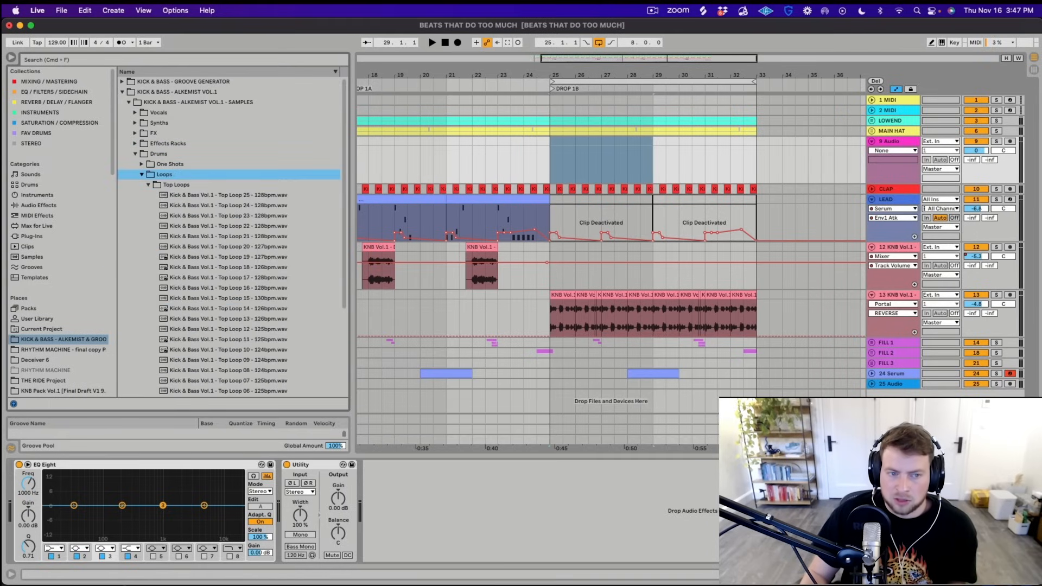
scroll(228, 235, down, 2)
click(228, 282)
key(Left)
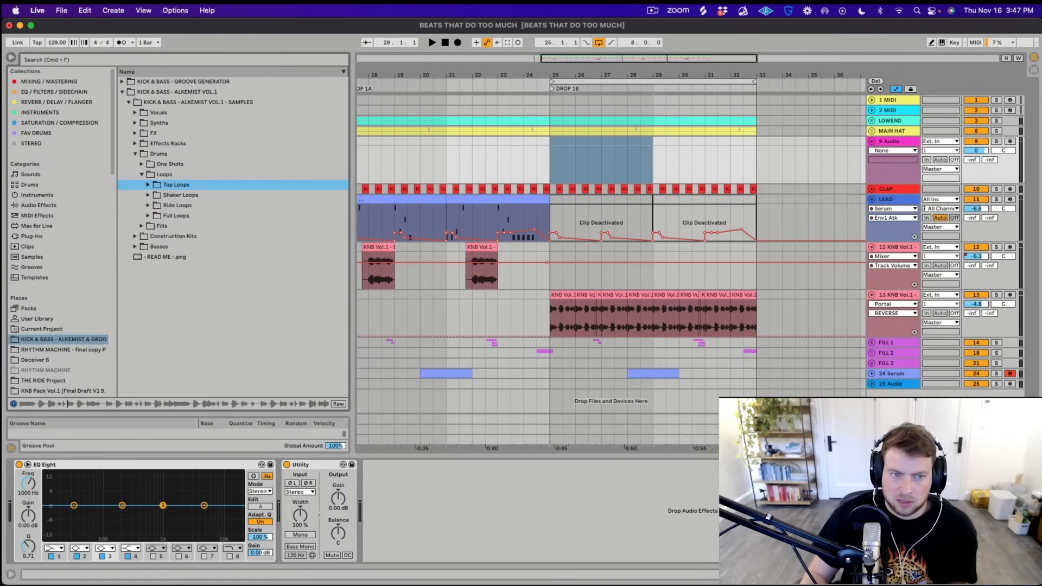
Preview the Ride Loops folder and place Ride Loop 02 (125bpm) at bar 25 on the new audio track
key(Down)
key(Down)
key(Right)
key(Down)
key(Down)
key(Down)
key(Down)
key(Down)
key(Down)
key(Up)
key(Up)
mouse_move(234, 251)
mouse_down()
mouse_move(526, 189)
mouse_move(551, 161)
mouse_up()
Play from bar 23 into DROP 1B and name the new loop's track "ride"
click(498, 163)
key(space)
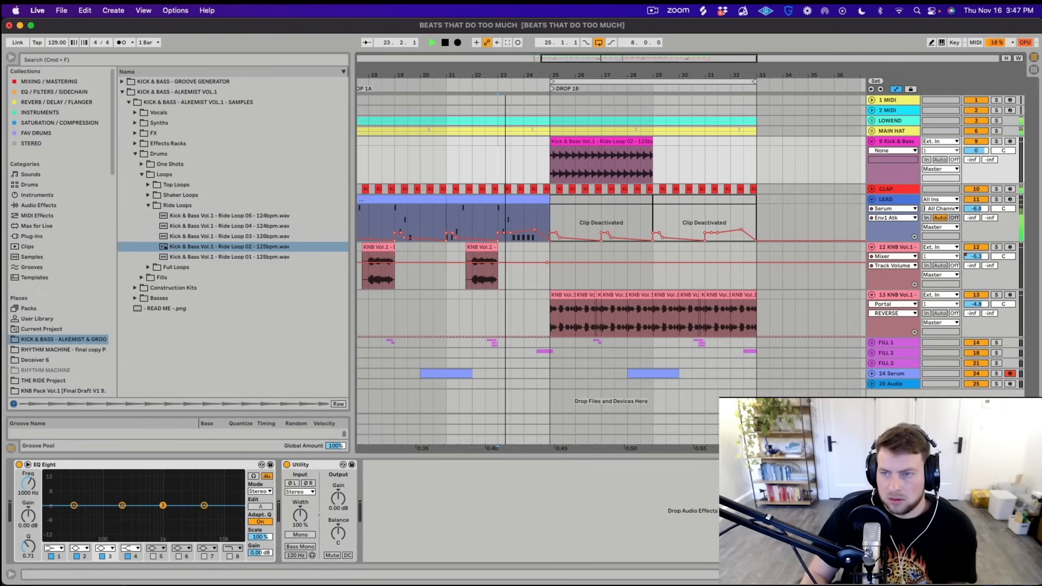
click(941, 141)
click(944, 142)
click(906, 142)
key(super+r)
text(ride)
key(Return)
key(BackSpace)
key(BackSpace)
key(BackSpace)
key(super+z)
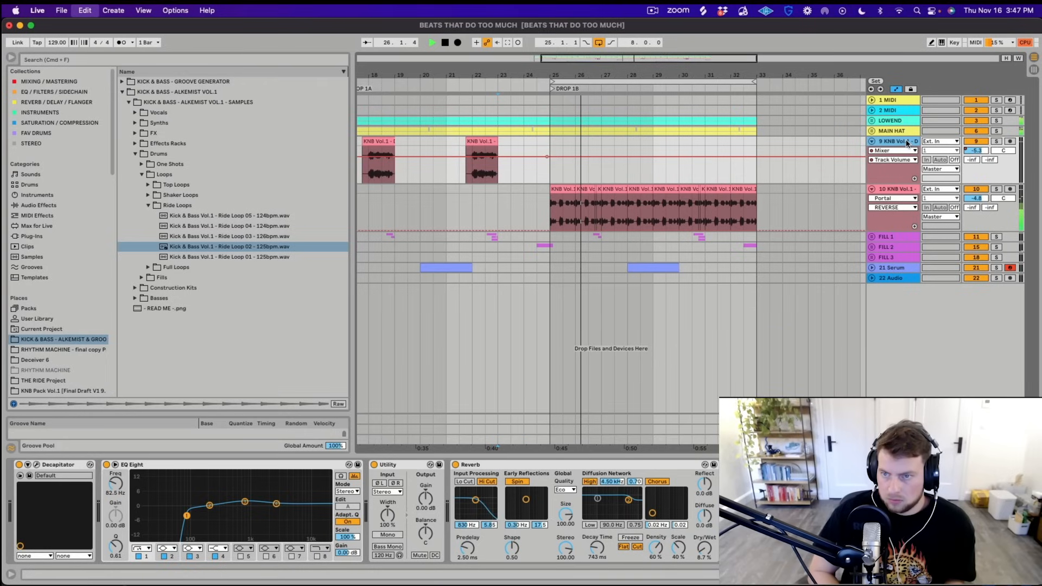
key(super+z)
key(super+z)
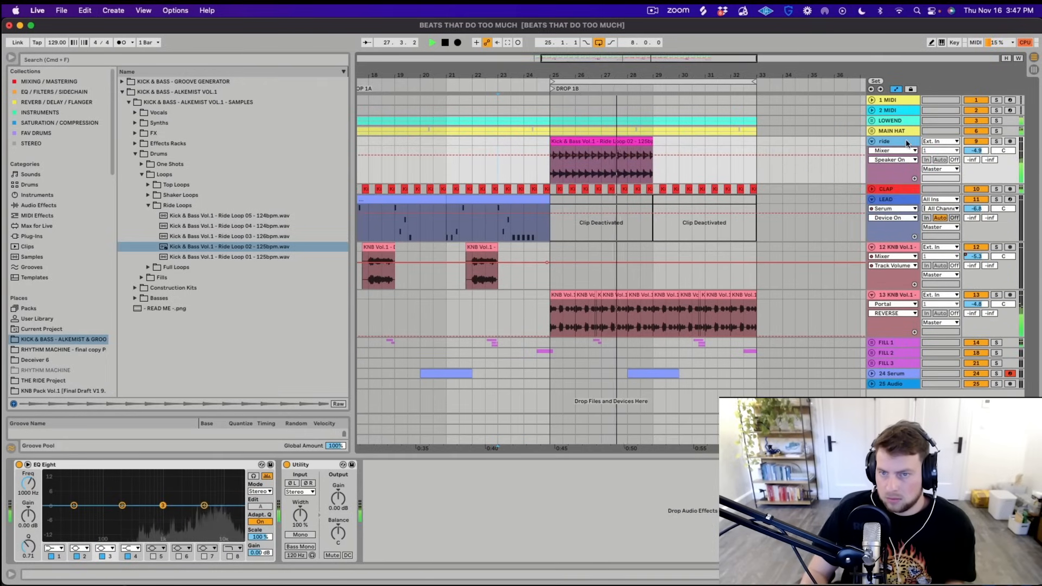
Duplicate the ride loop into bars 29–33 and rename its track RIDE
key(super+d)
key(super+r)
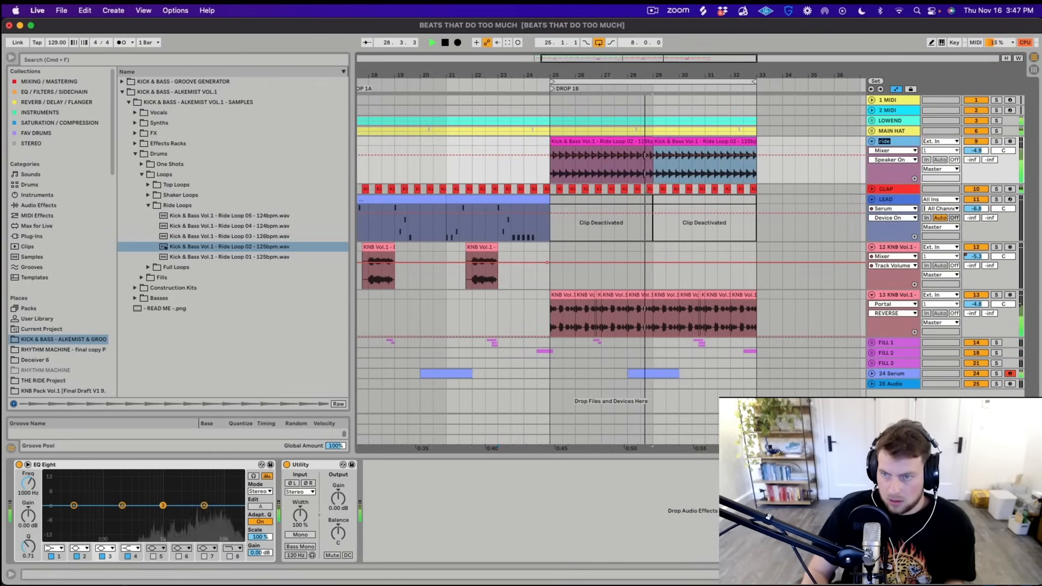
text(rRI)
text(DE)
key(Return)
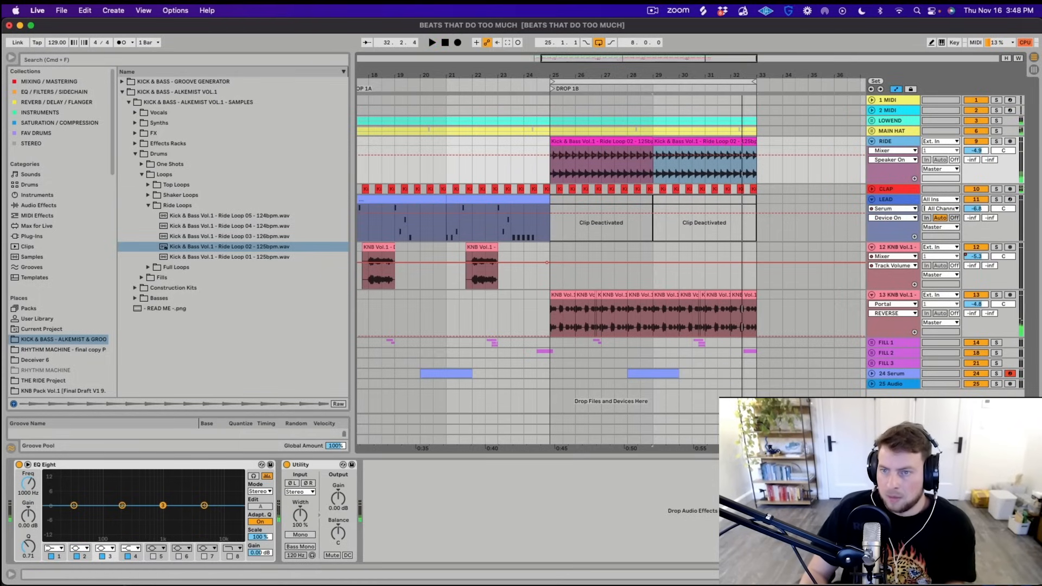
Lower the RIDE track's volume to about -7 dB and select the second ride clip
drag(976, 150, 976, 157)
click(697, 141)
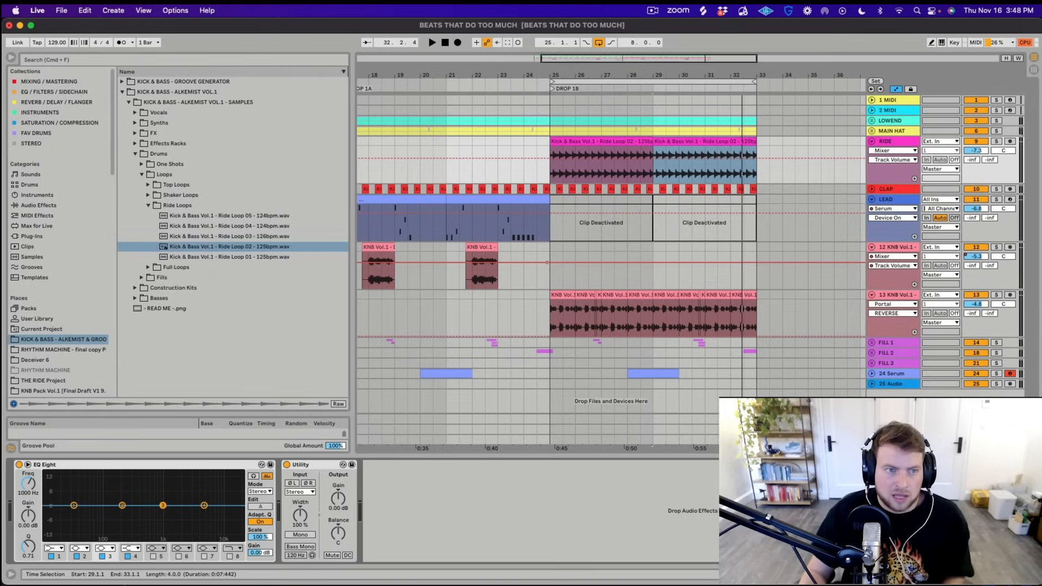
Add Kickstart 2 to the RIDE track, choose its third curve shape and reduce the mix to 72%
click(54, 92)
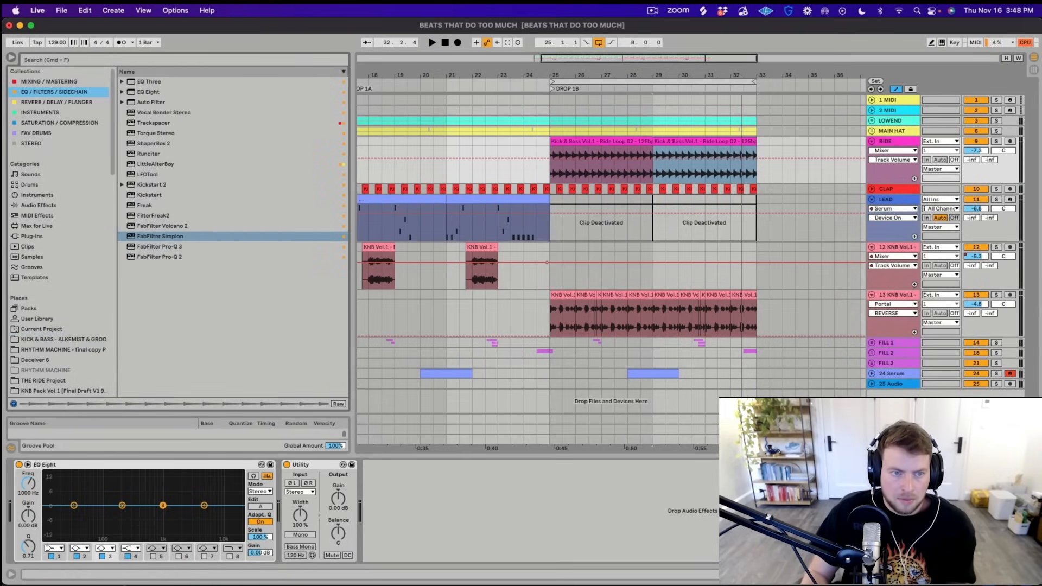
click(152, 185)
key(Return)
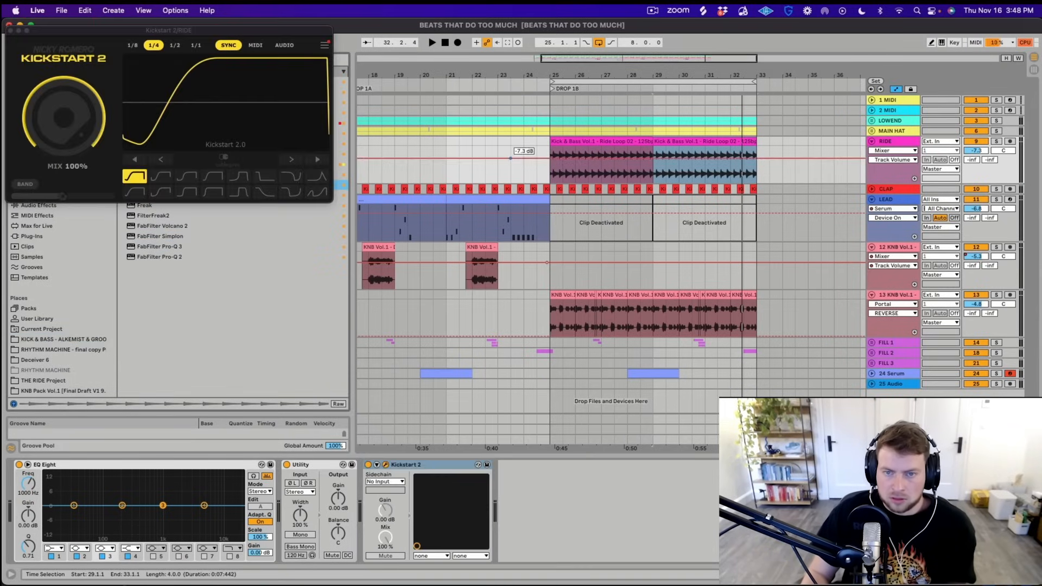
click(186, 176)
mouse_move(64, 117)
mouse_down()
mouse_move(64, 197)
mouse_move(64, 133)
mouse_up()
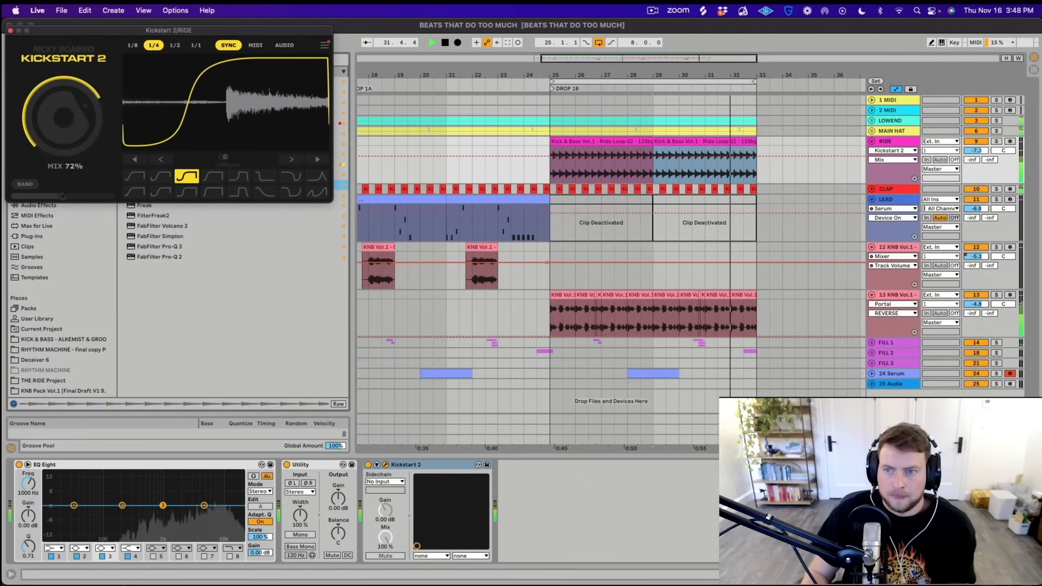
Lower the RIDE track's volume a little and extend the loop region to 16 bars from bar 17, covering both drops
scroll(682, 163, down, 3)
drag(976, 151, 976, 158)
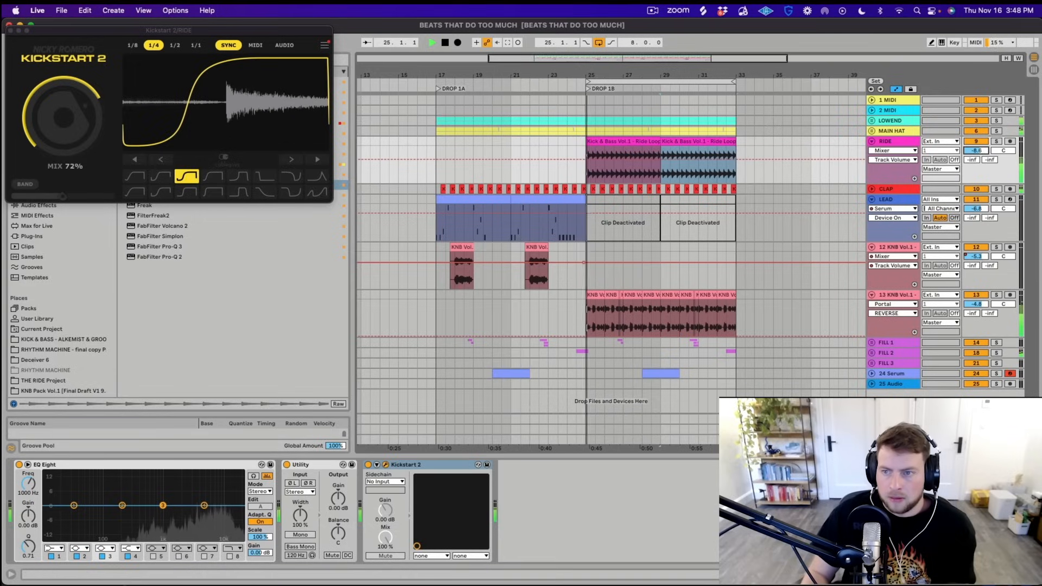
click(871, 141)
scroll(733, 142, down, 3)
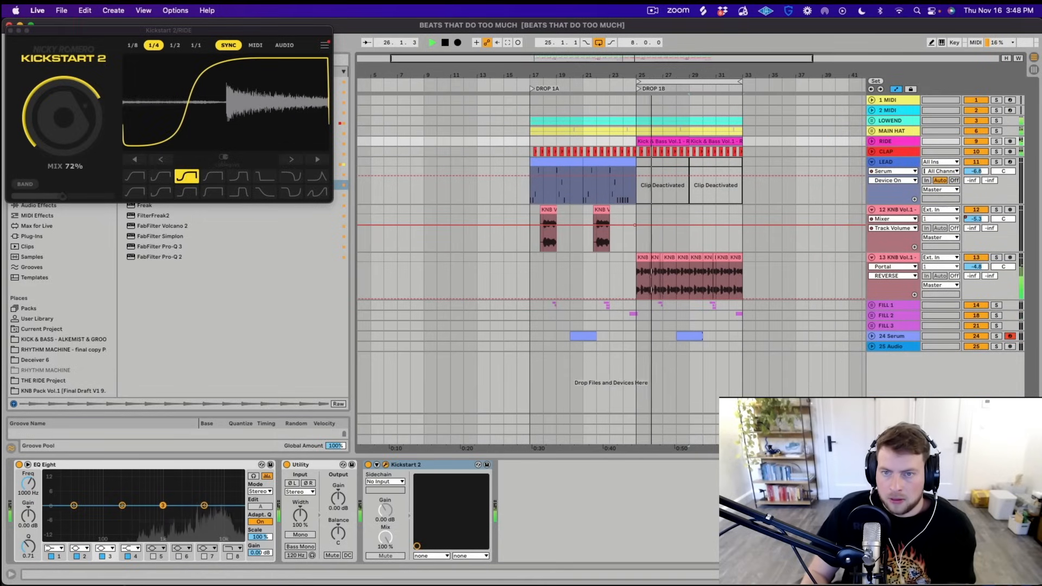
click(663, 141)
drag(638, 81, 532, 81)
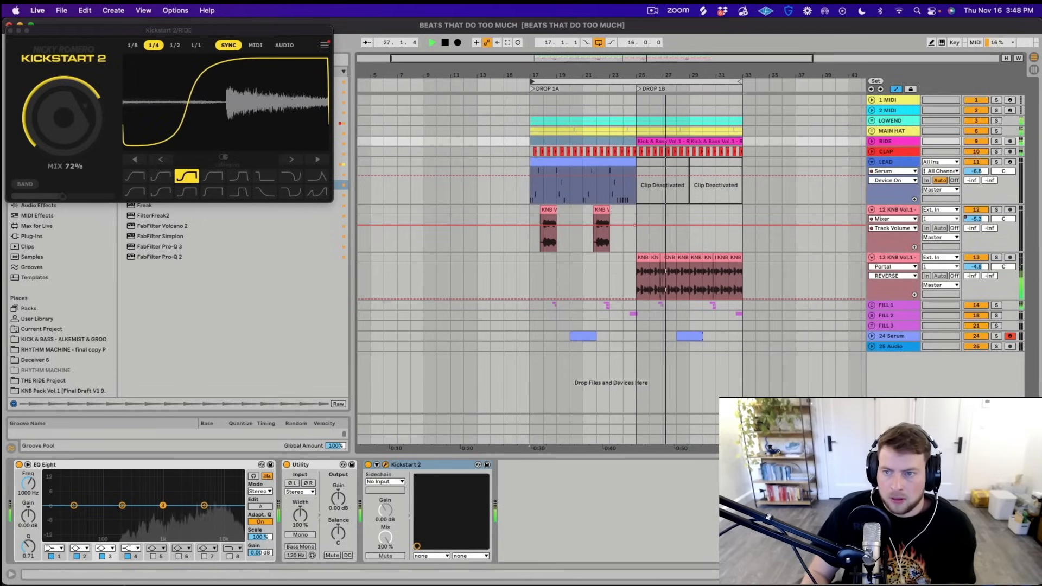
Lower the RIDE track's volume to about -11.5 dB, then stop playback and collapse all tracks
key(Right)
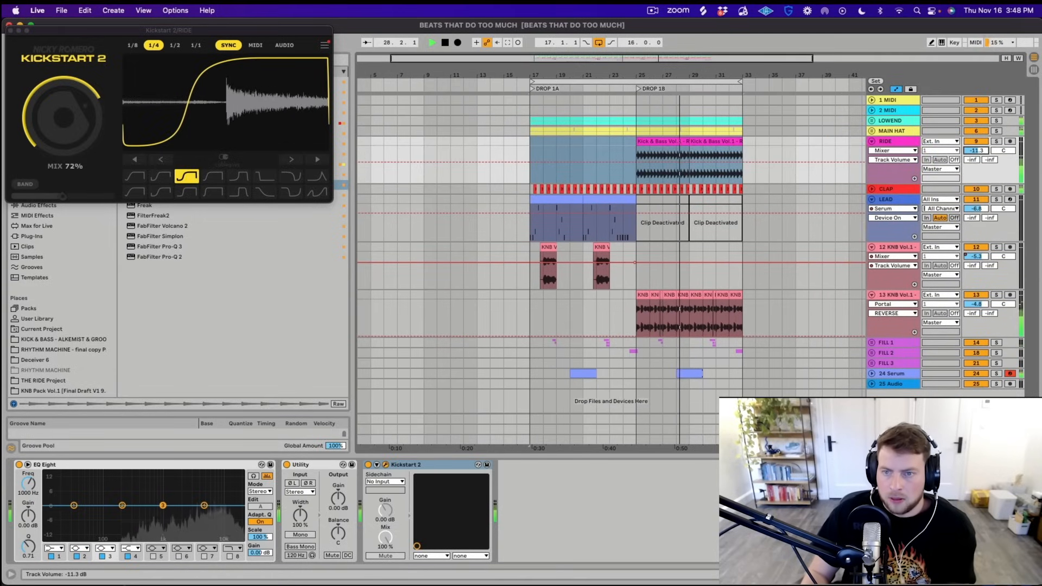
key(space)
key(super+alt+p)
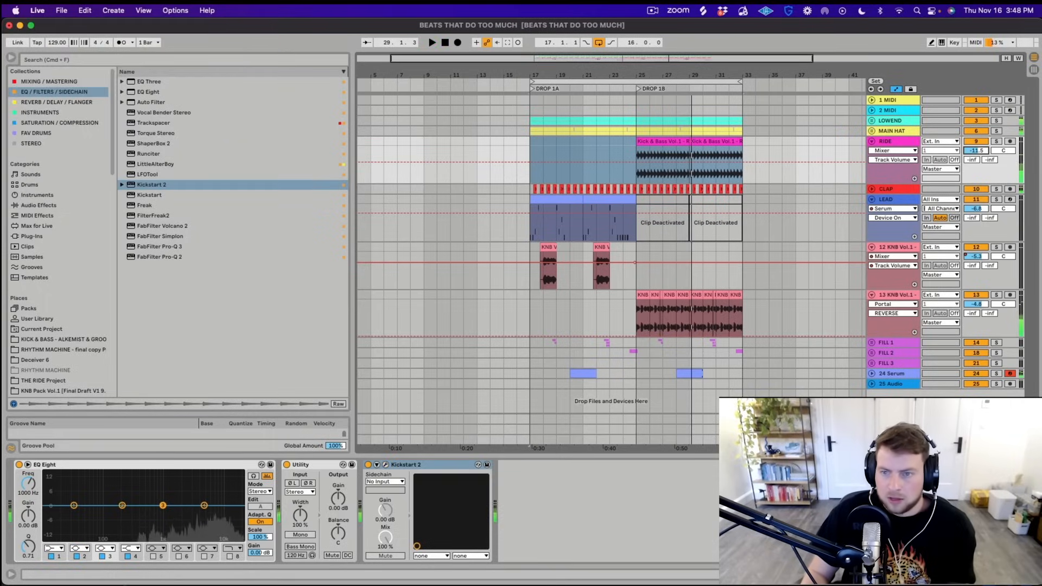
key(alt+u)
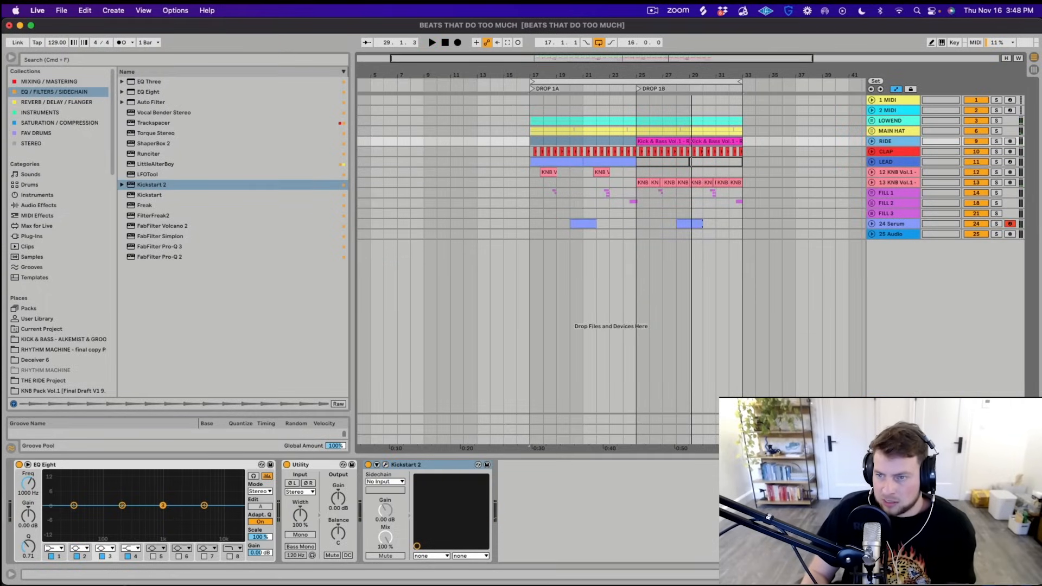
Assign a blue colour to the 24 Serum track
click(893, 224)
right_click(900, 226)
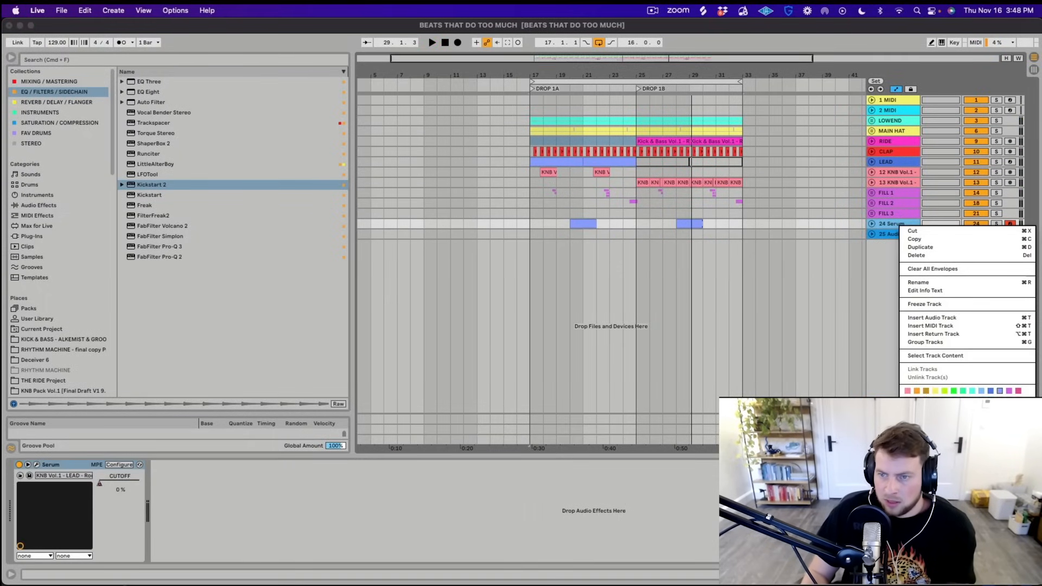
click(1000, 391)
Search the KICK & BASS pack for "synth e" and browse its E minor synth loops
click(63, 339)
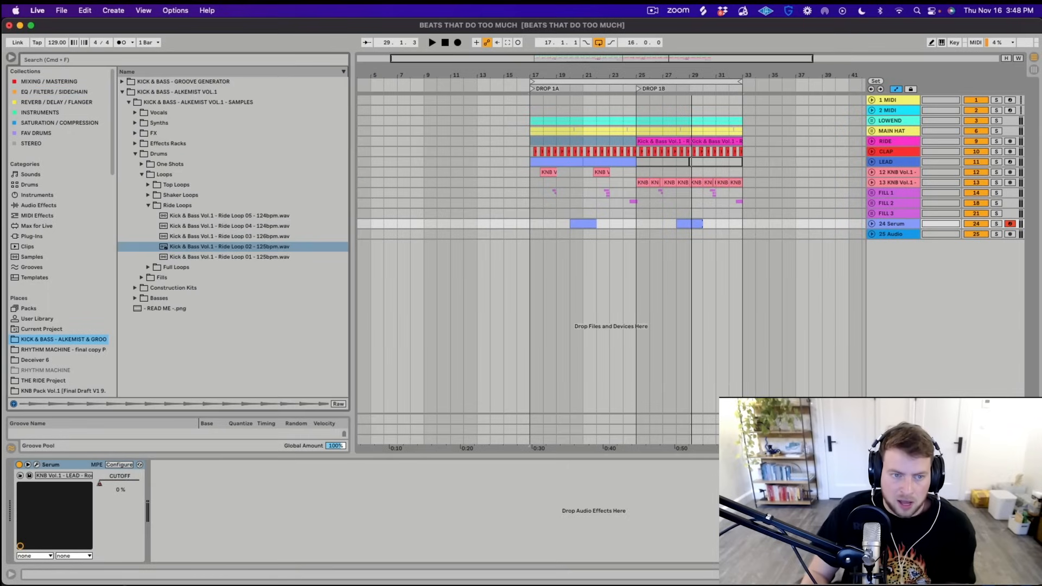
key(super+f)
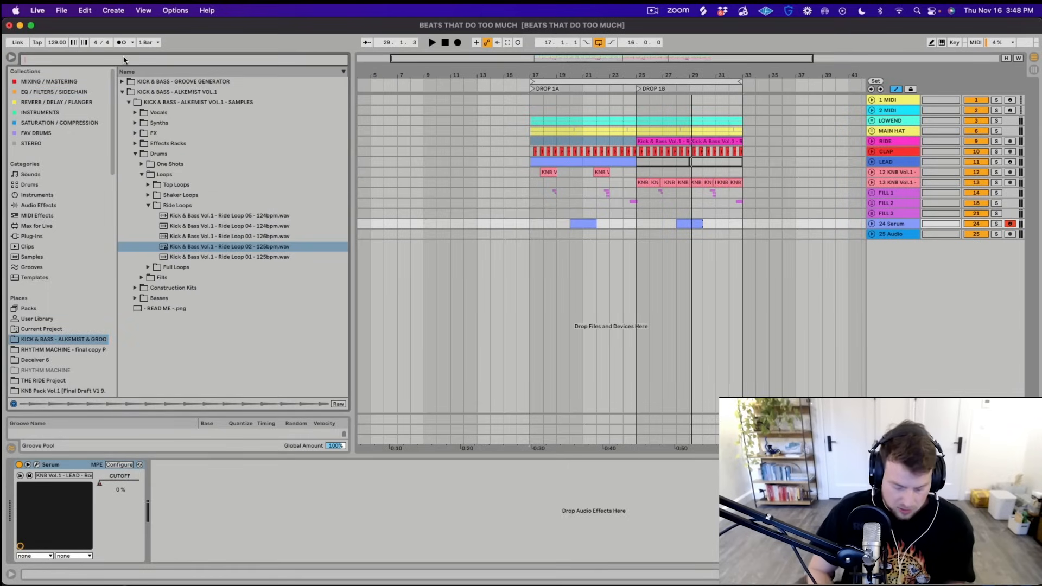
text(synth e)
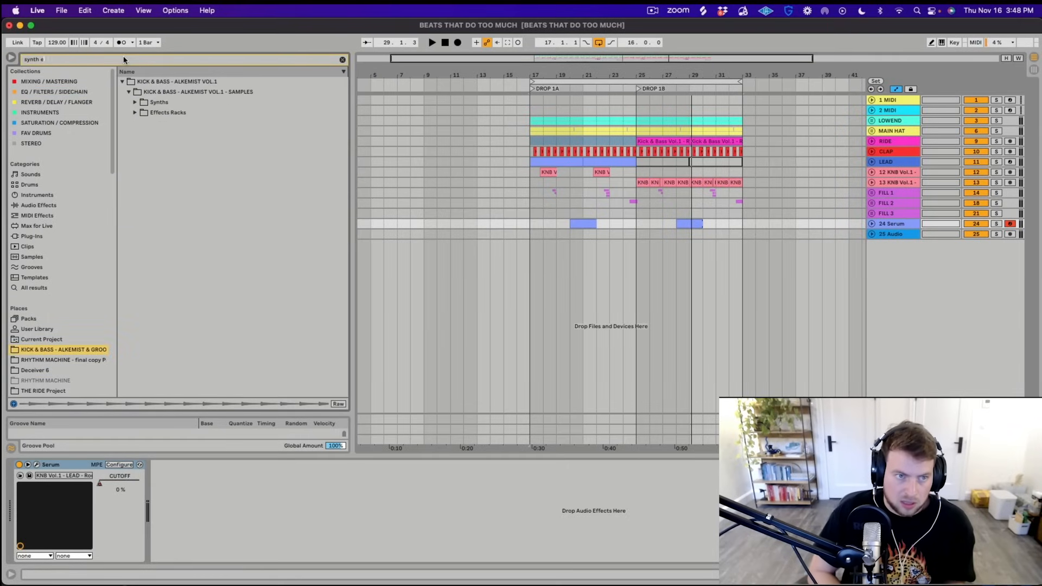
key(Down)
key(Down)
key(Down)
key(Down)
key(Down)
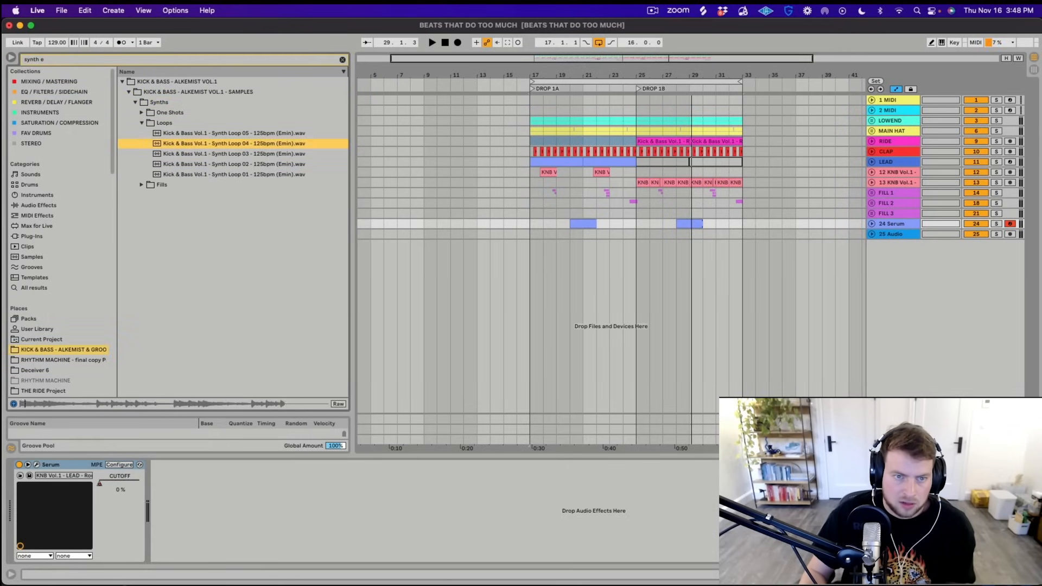
Search the pack for "EMIN" and preview several synth loops, including Synth Loop 04 and 01
text(EMIN)
click(219, 152)
click(219, 147)
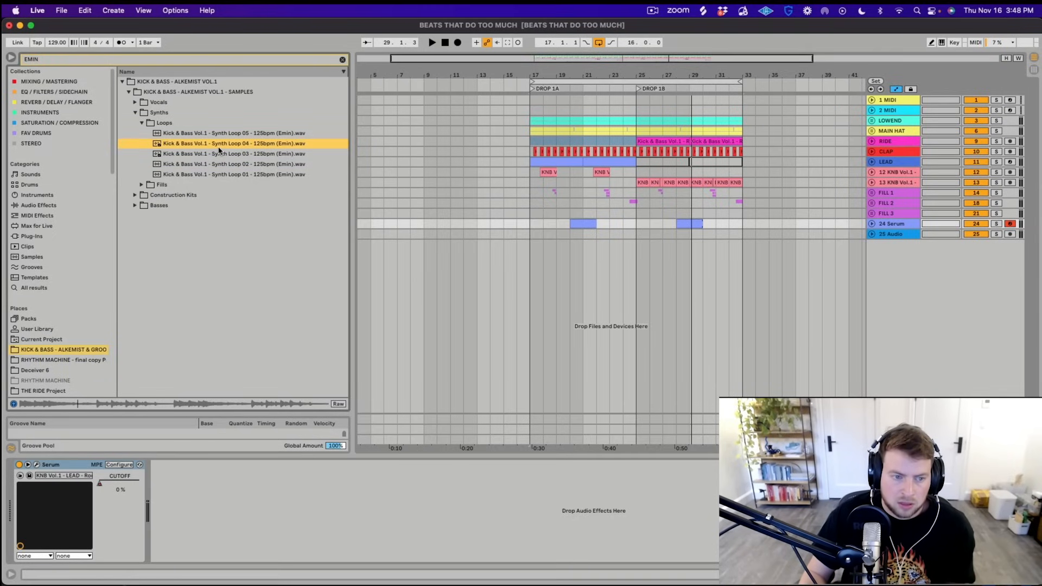
key(Up)
click(223, 174)
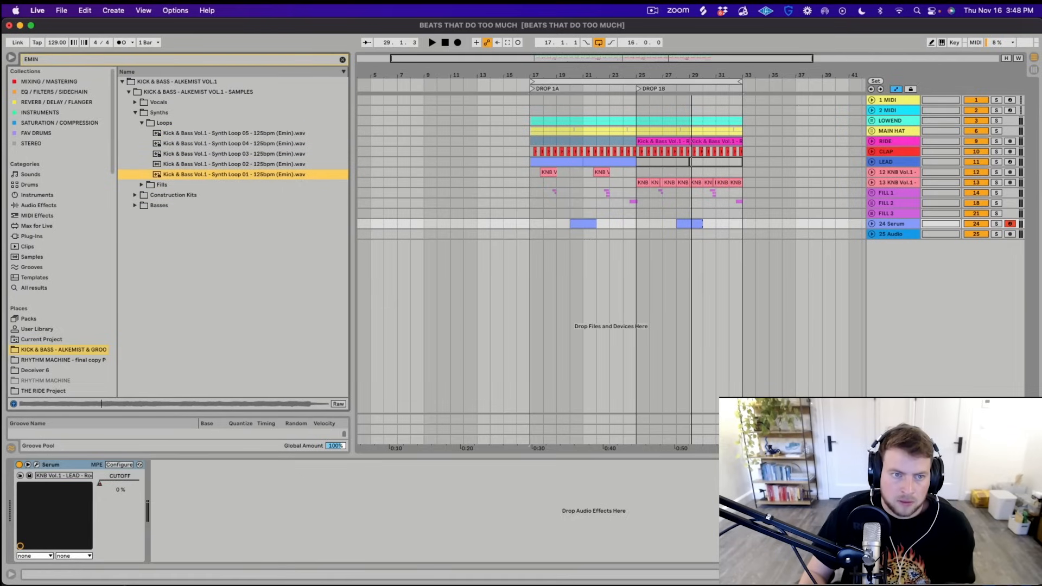
Preview the E minor vocal chop loops and place Vocal Chop Loop 09 at bar 25 on a new audio track
click(157, 102)
click(179, 113)
click(233, 133)
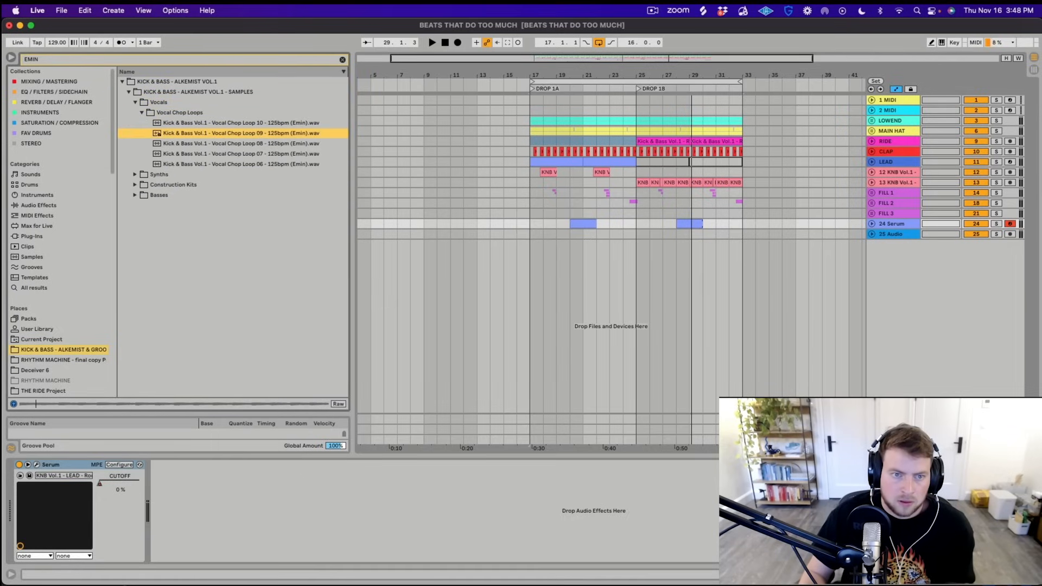
drag(247, 137, 637, 245)
key(space)
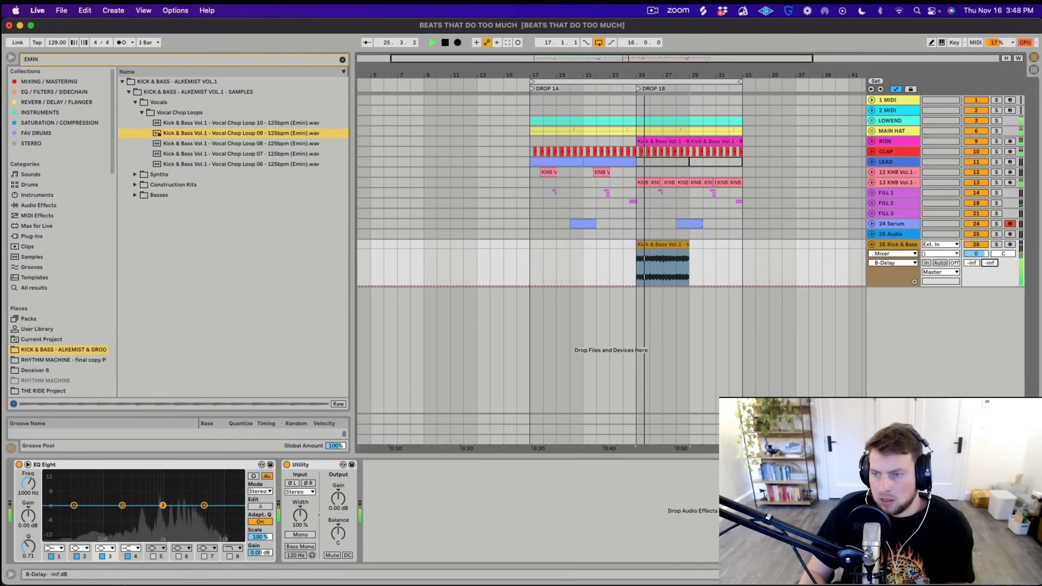
Lower the new vocal chop track's volume to about -11.8 dB and duplicate its clip into bars 29–33
drag(976, 254, 975, 258)
click(663, 245)
key(super+d)
drag(976, 254, 975, 256)
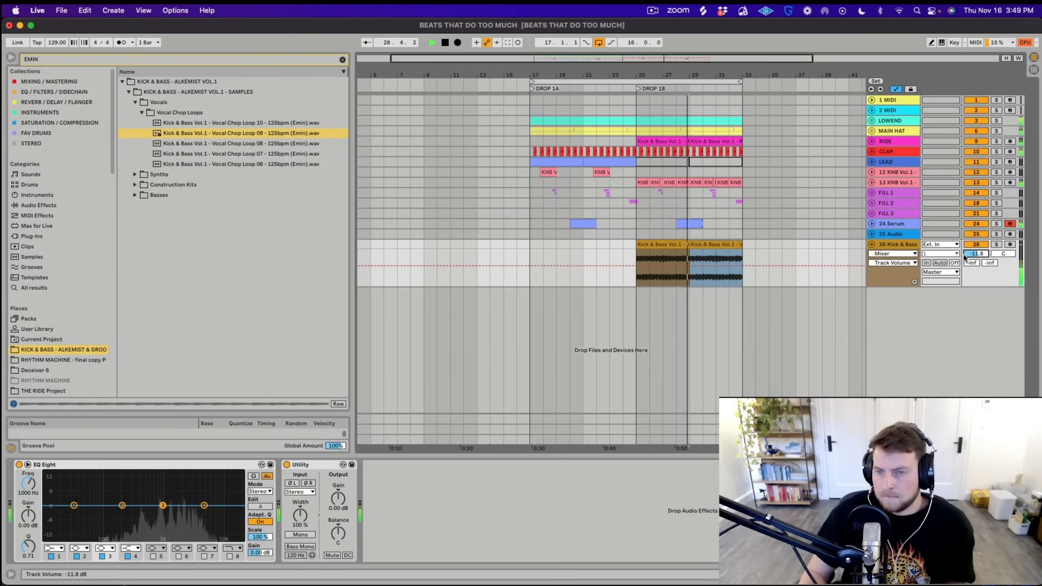
key(space)
click(705, 244)
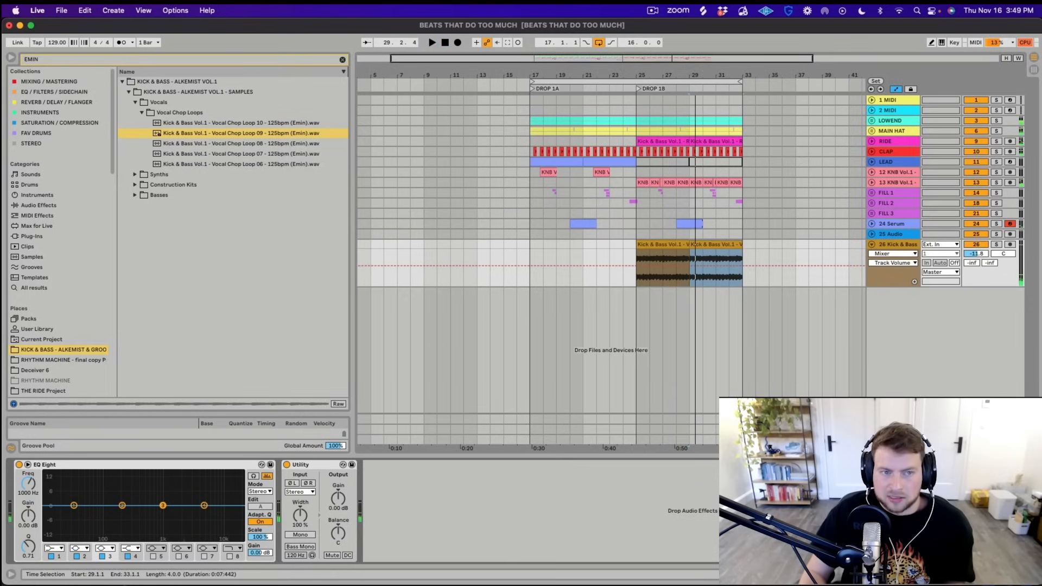
Add an Auto Filter to the new vocal chop track and lower its low-pass frequency to about 614 Hz
click(54, 91)
key(super+f)
key(BackSpace)
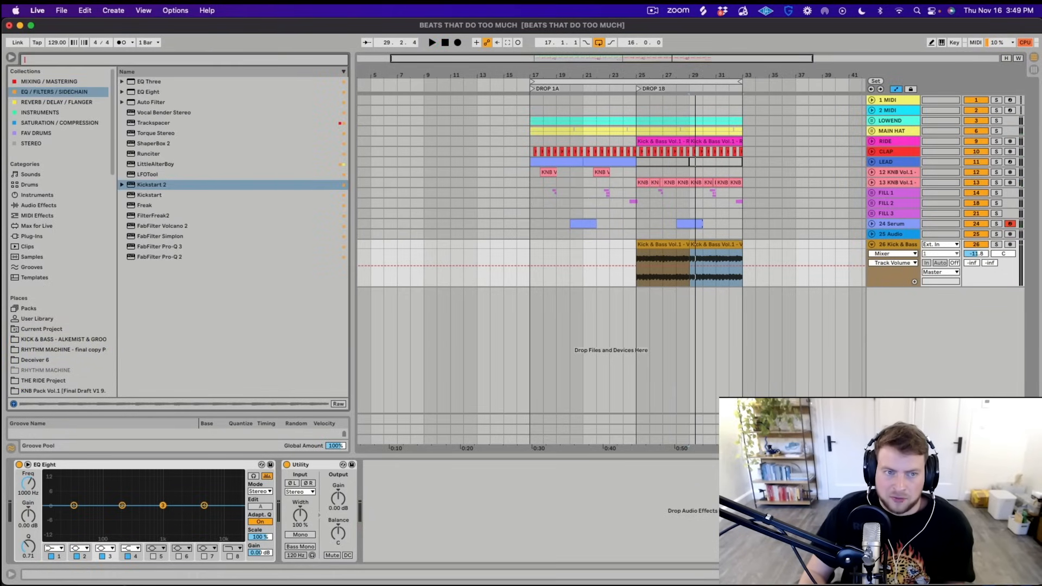
click(151, 102)
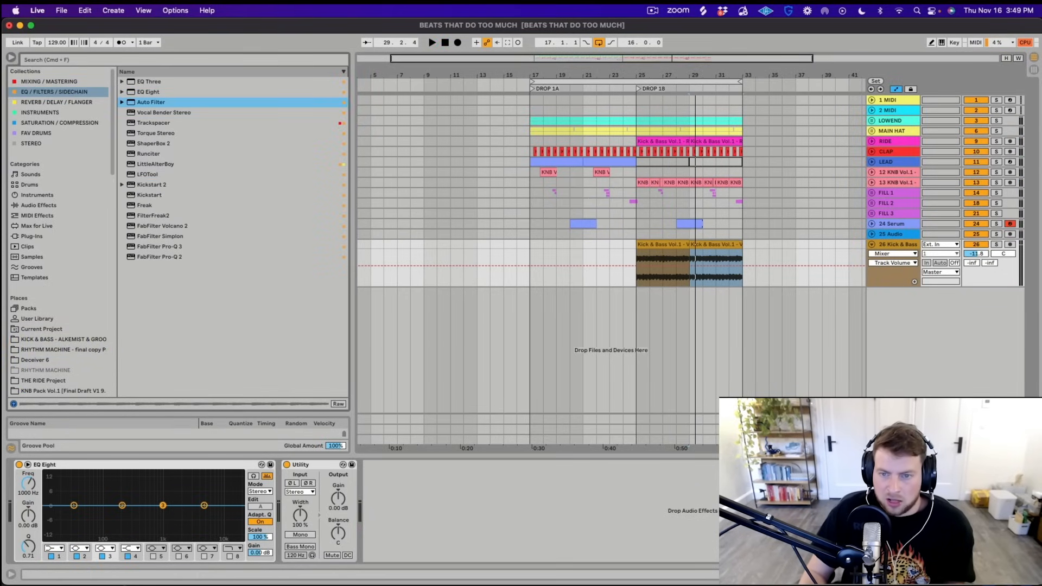
key(Return)
drag(520, 492, 519, 540)
key(space)
Automate the Auto Filter frequency to rise from bar 25 to bar 33 and duplicate the chop clip into bars 33–37
click(636, 268)
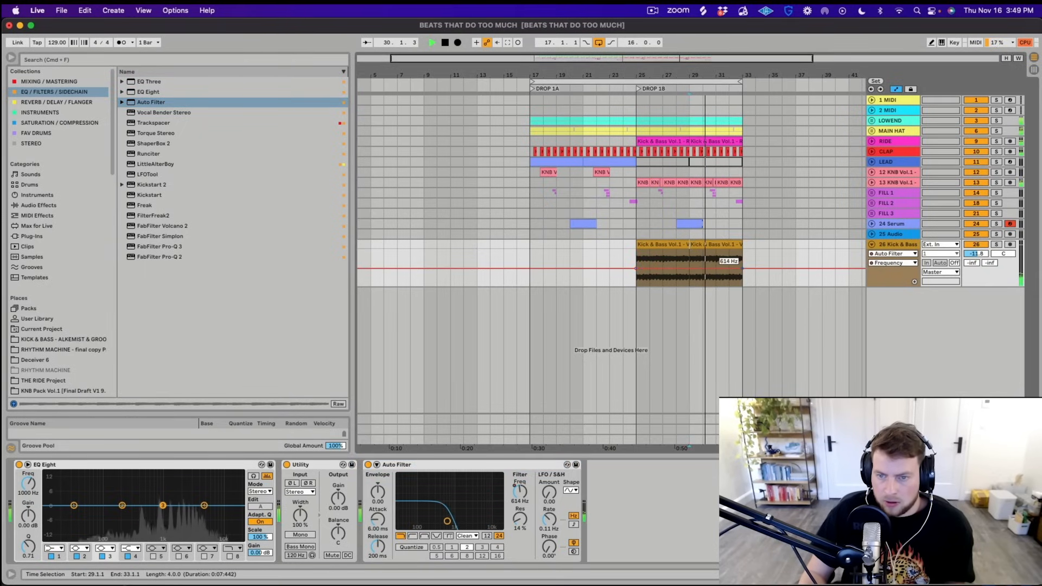
mouse_move(742, 268)
mouse_down()
mouse_move(713, 262)
mouse_move(742, 260)
mouse_up()
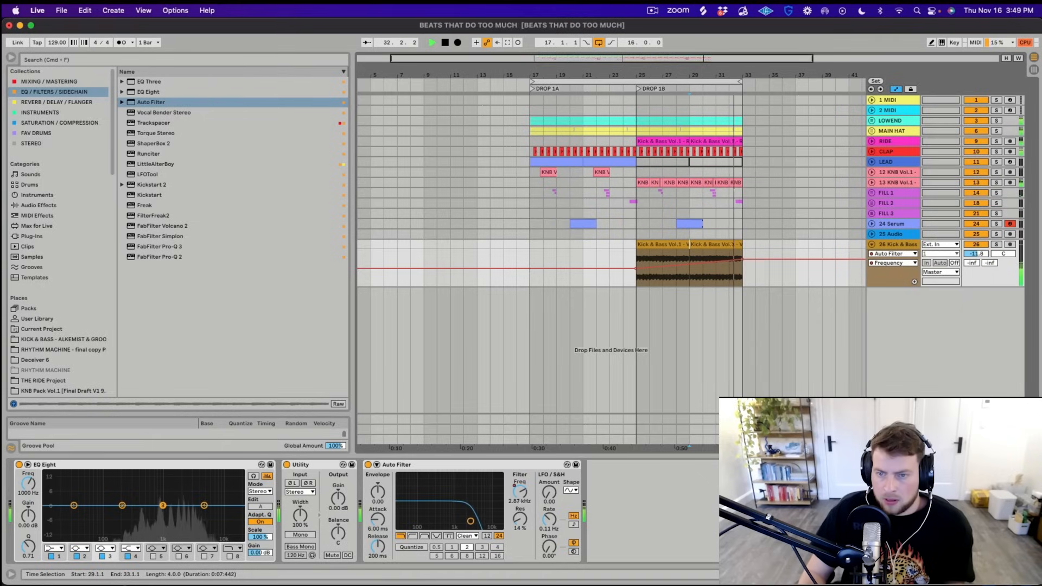
key(super+d)
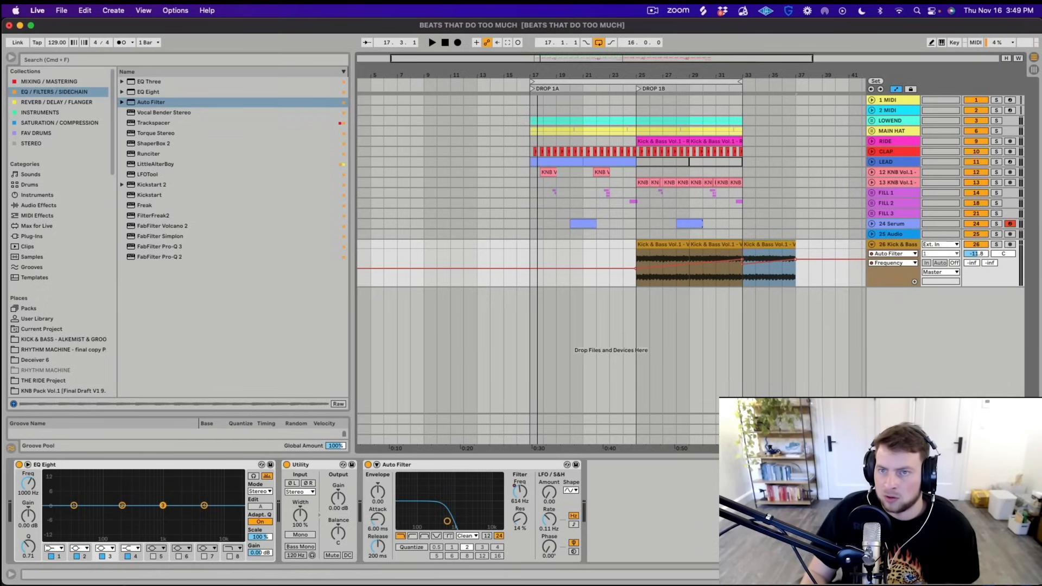
Add a locator named BRIDGE at bar 33 and duplicate the last four bars of the LOWEND group into bars 33–37
click(652, 10)
click(660, 50)
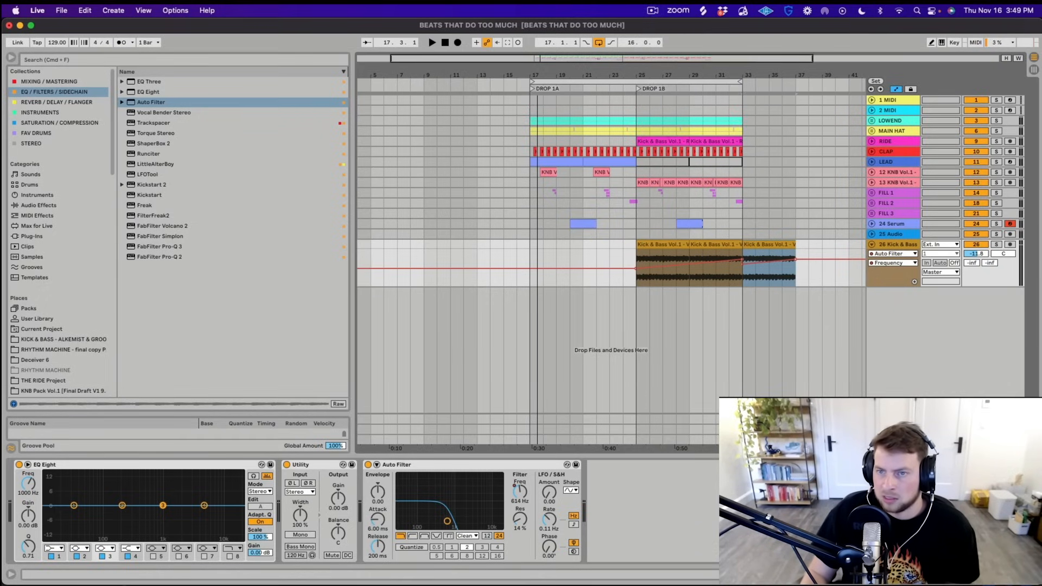
right_click(742, 87)
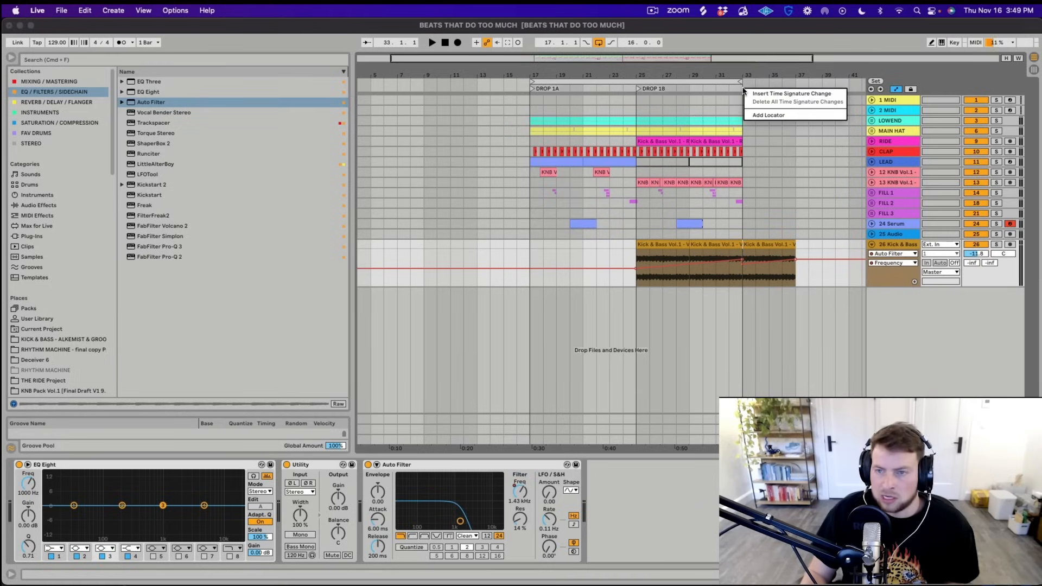
click(791, 94)
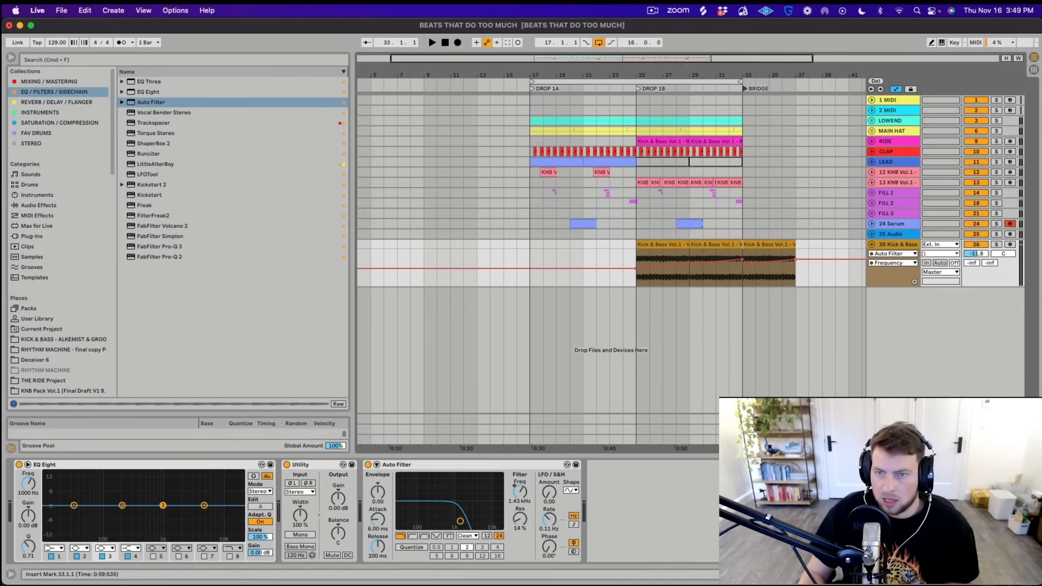
drag(742, 121, 690, 121)
key(super+d)
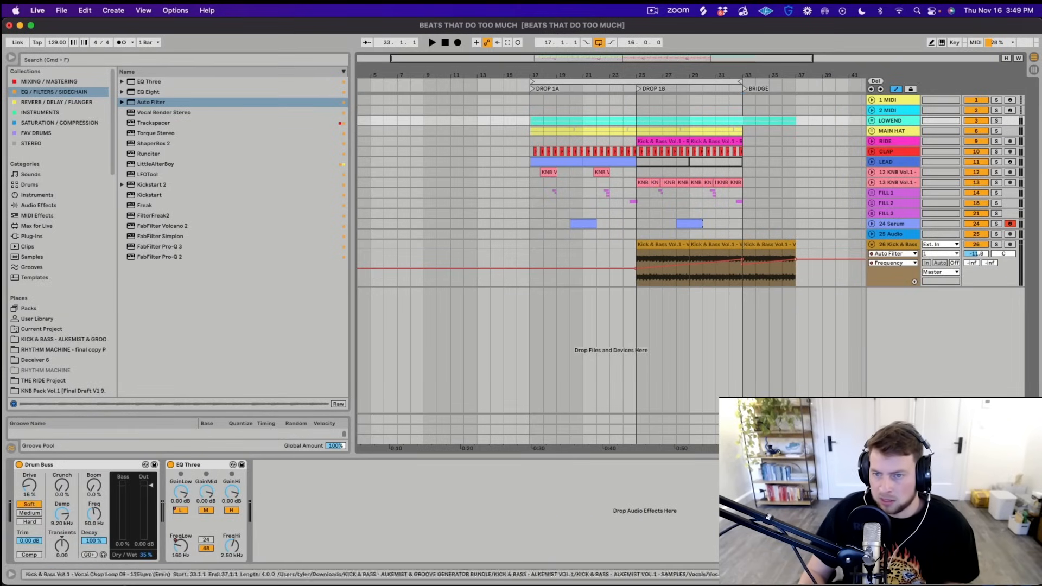
Reshape the vocal chop's filter frequency automation into a longer rise reaching bar 37 and play from bar 31
click(741, 260)
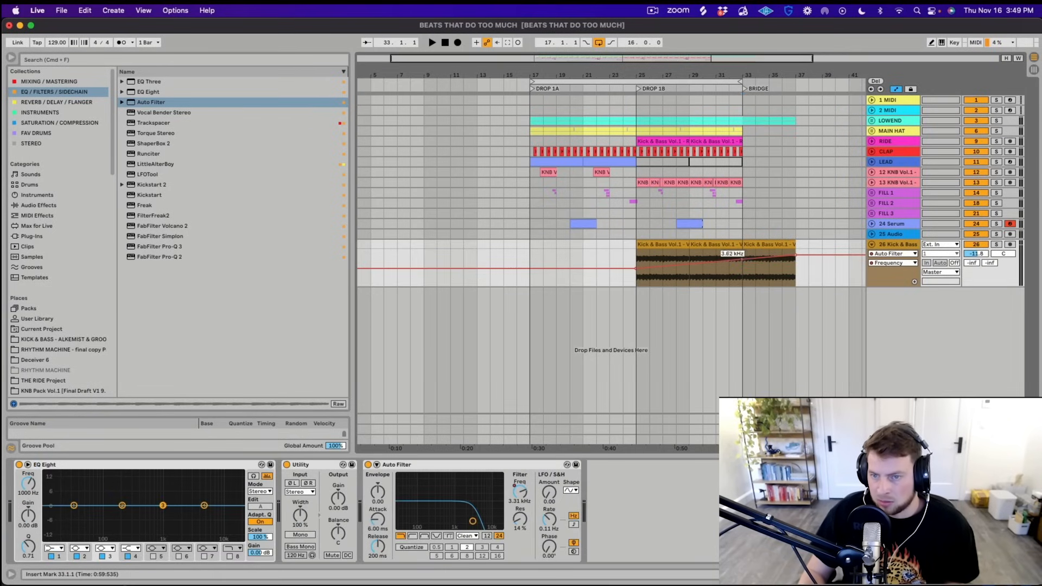
key(space)
key(space)
click(717, 213)
key(space)
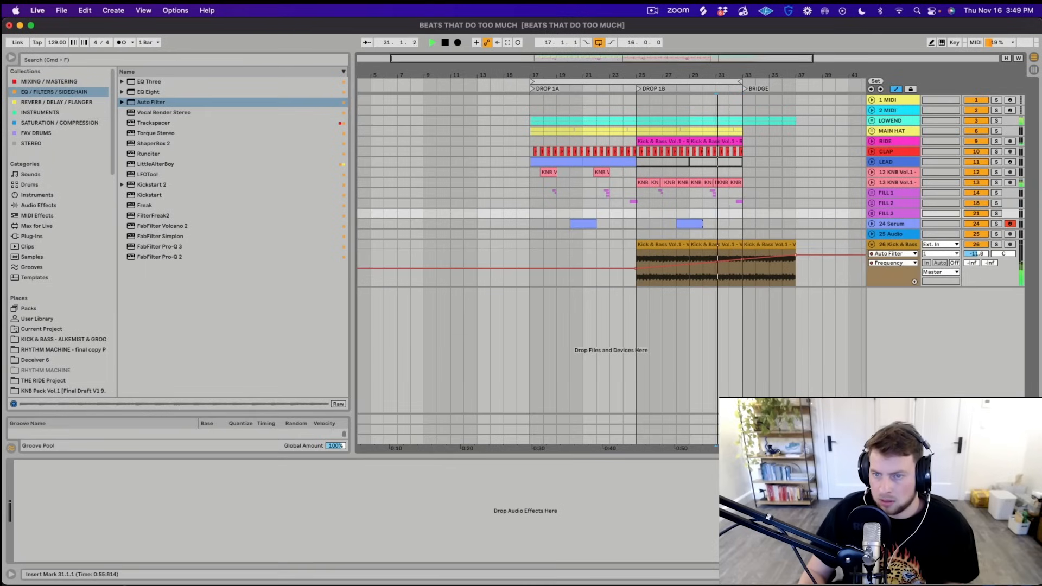
click(728, 261)
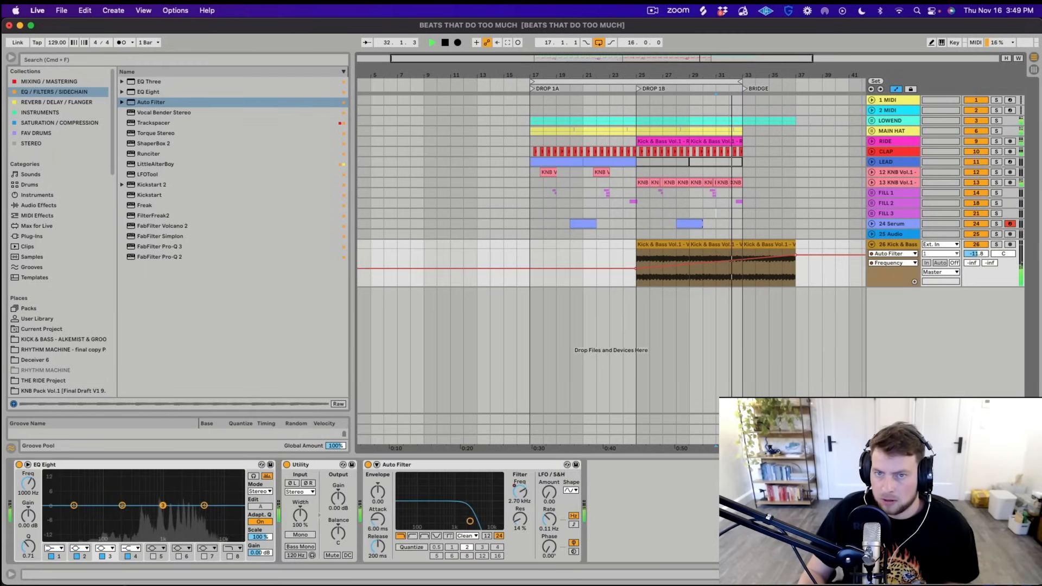
Turn off arrangement looping and duplicate the filtered vocal chop clip into bars 37–41
click(598, 43)
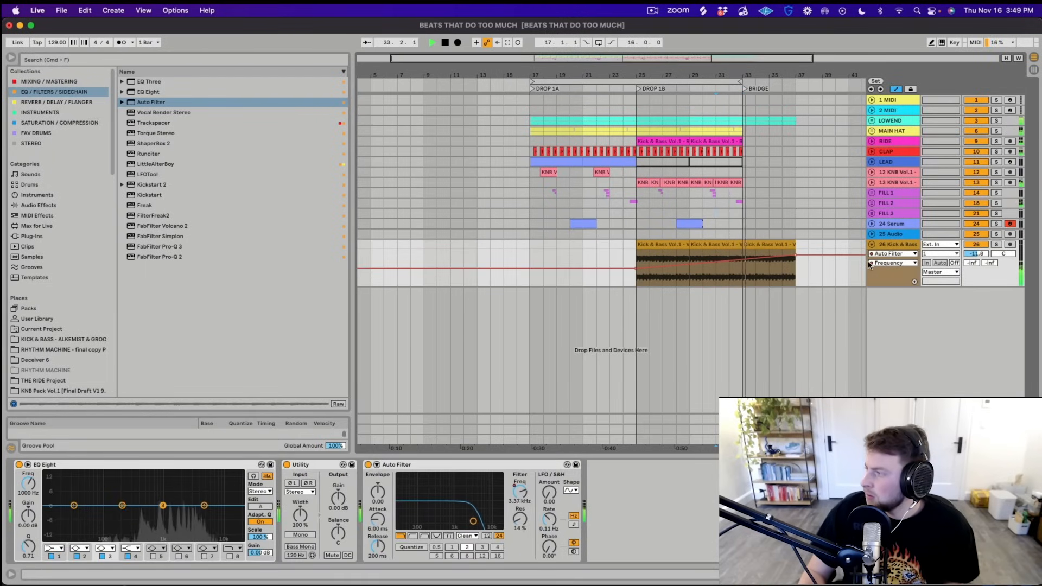
key(ctrl+d)
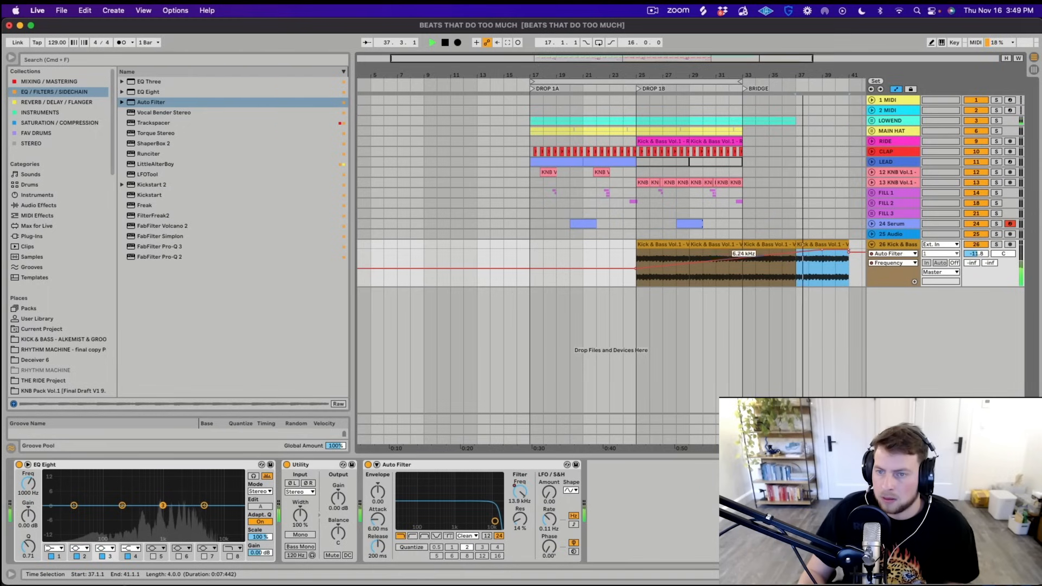
key(space)
Remove the LowOn breakpoint that cuts the lows at bar 36 from the LOWEND group's EQ Three automation
click(872, 120)
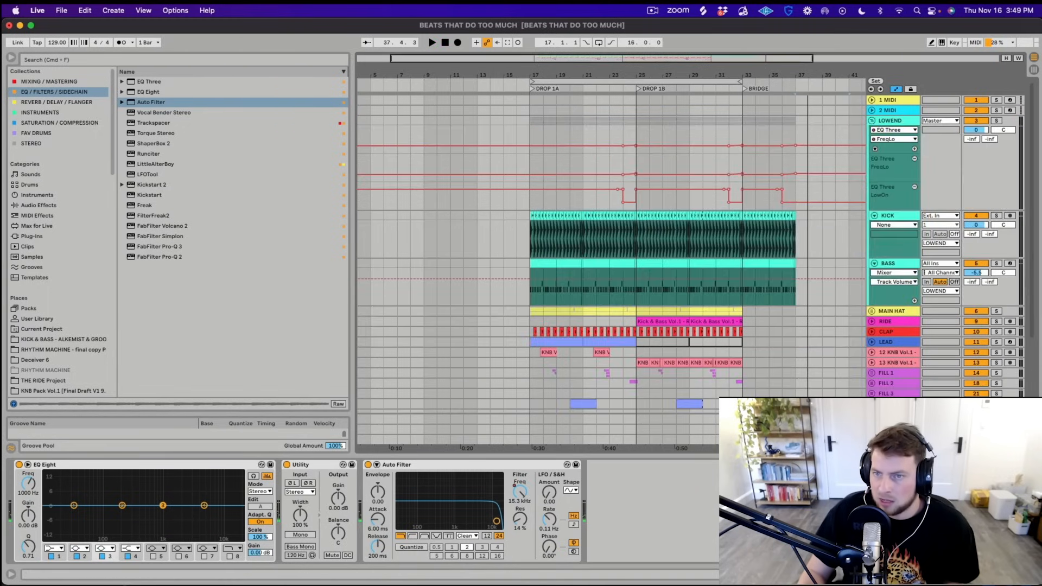
click(781, 202)
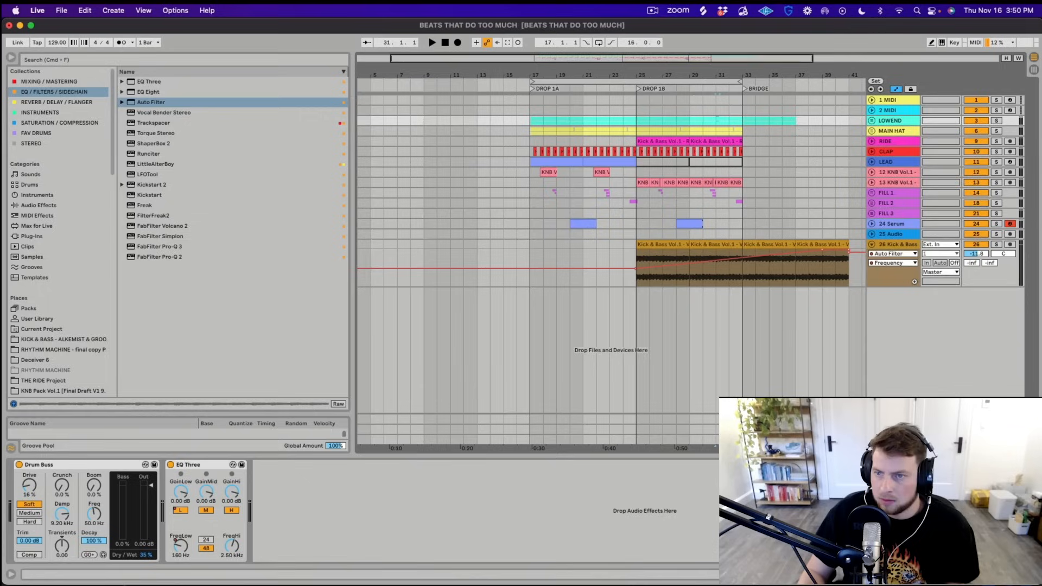
scroll(742, 212, up, 10)
drag(734, 213, 783, 130)
scroll(705, 173, down, 10)
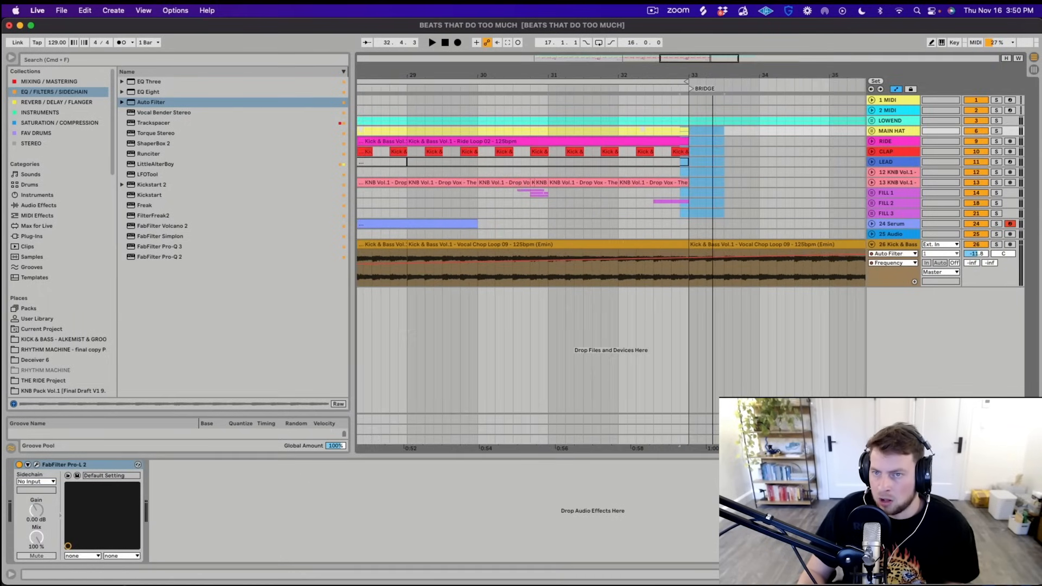
Add the Endless Smile effect from the reverb/delay/flanger collection to the Drop Vox track 13
drag(743, 182, 732, 182)
click(734, 182)
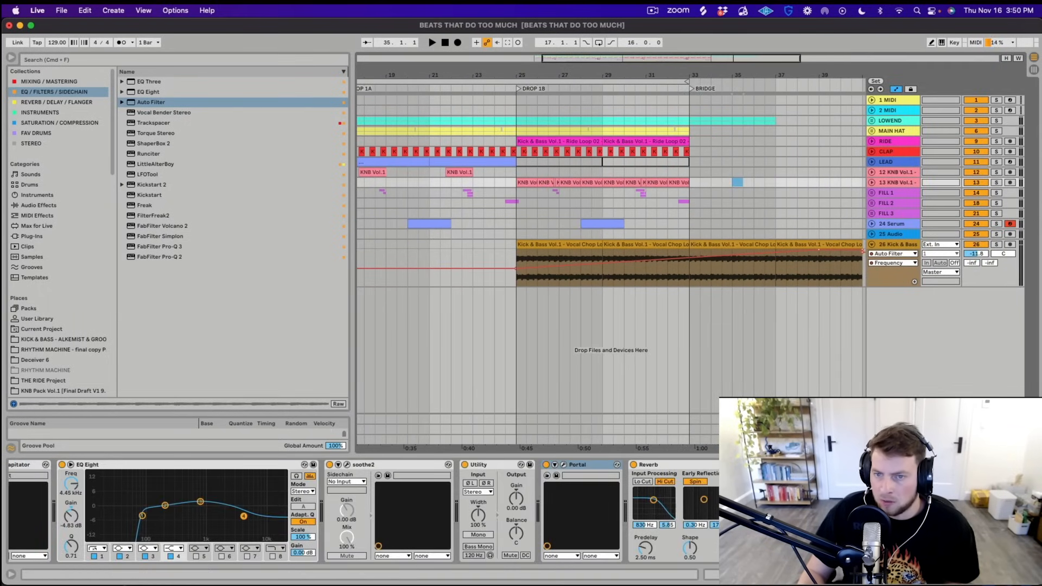
click(872, 183)
click(894, 192)
click(895, 183)
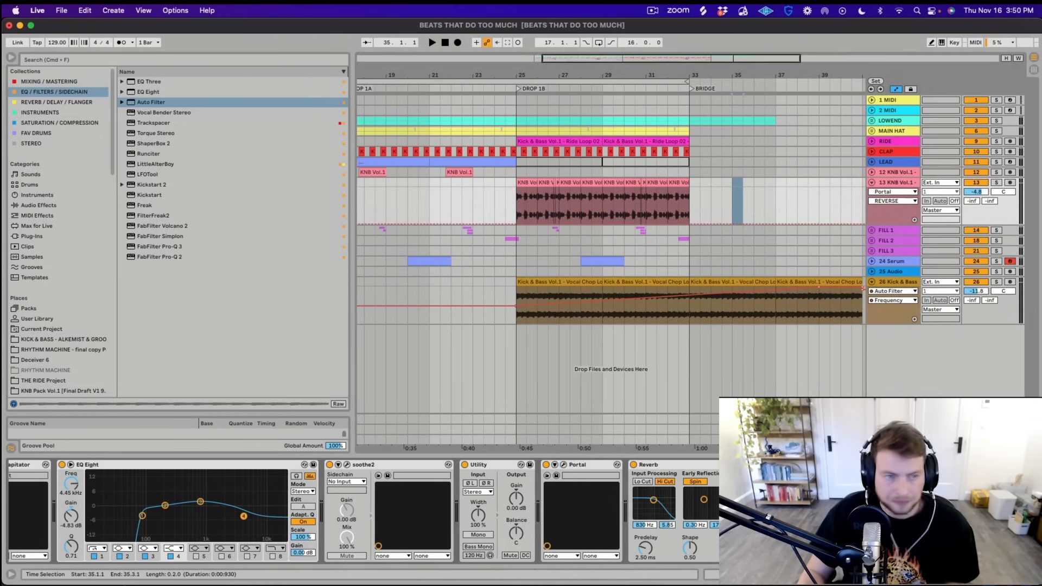
click(57, 102)
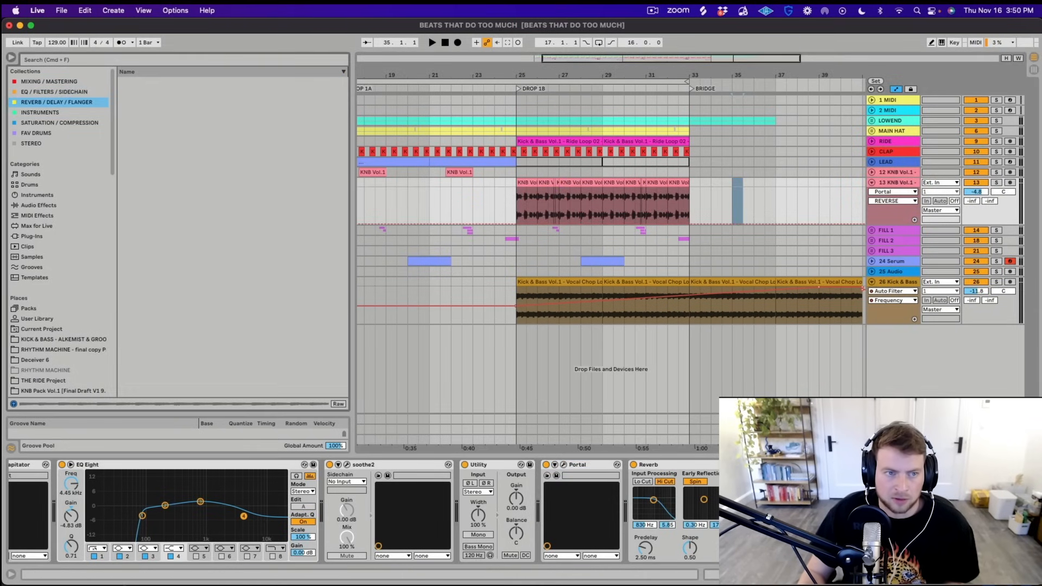
click(145, 257)
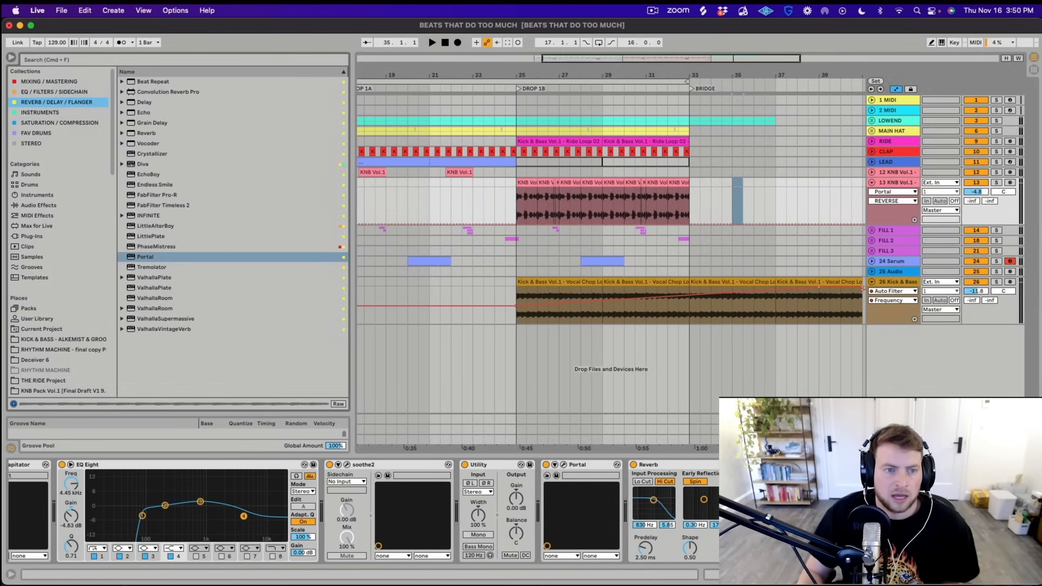
click(154, 185)
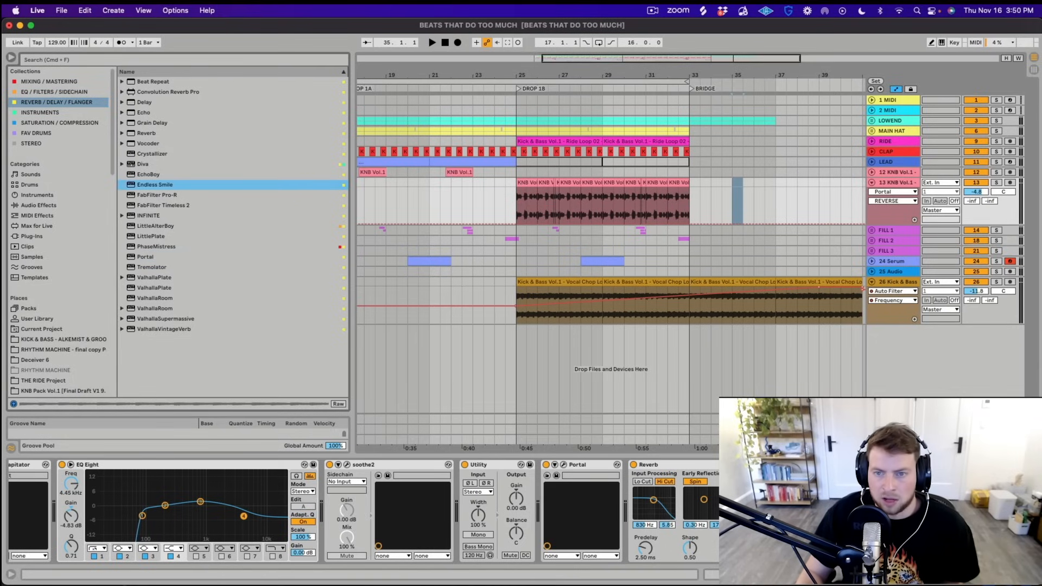
key(Return)
Automate Endless Smile's Intensity to rise in a curve from bar 32 to bar 33 and close the plug-in window
mouse_move(186, 117)
mouse_down()
mouse_move(186, 98)
mouse_move(186, 122)
mouse_up()
click(667, 223)
key(space)
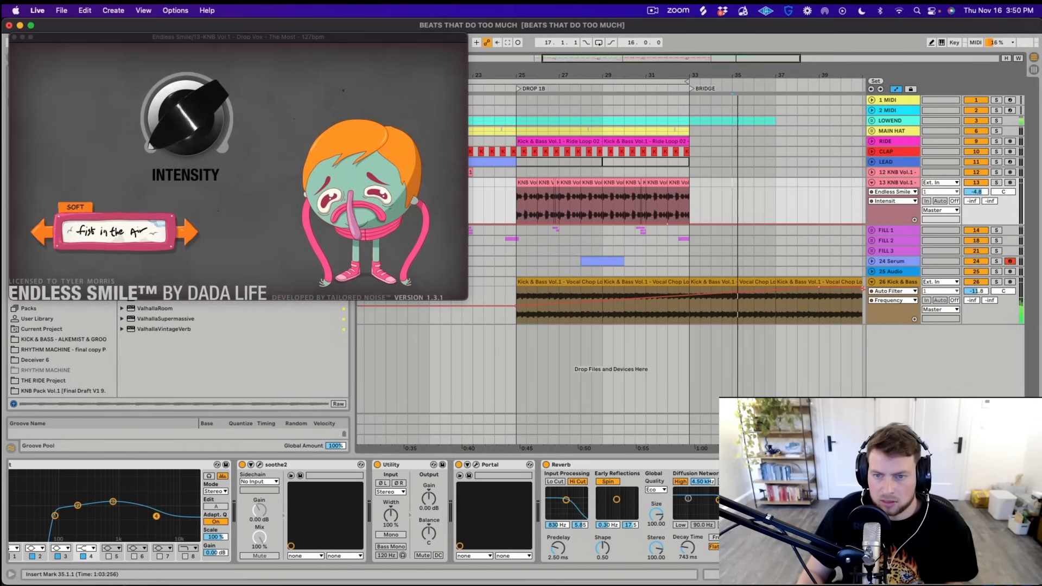
drag(690, 224, 676, 202)
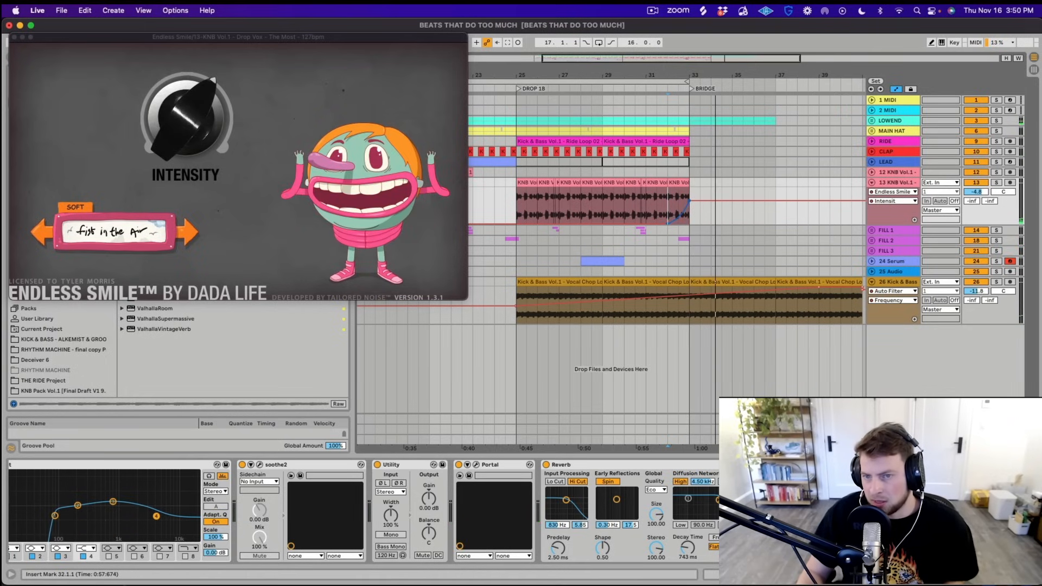
key(super+alt+p)
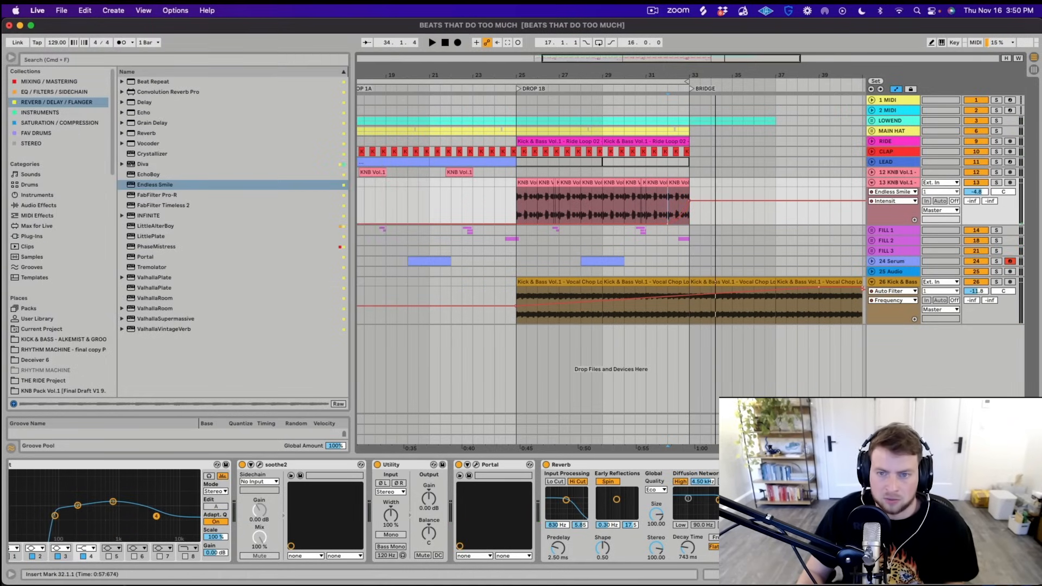
Insert a new audio track below track 13 and search the Kick & Bass sample folder for "crash"
key(u)
key(super+t)
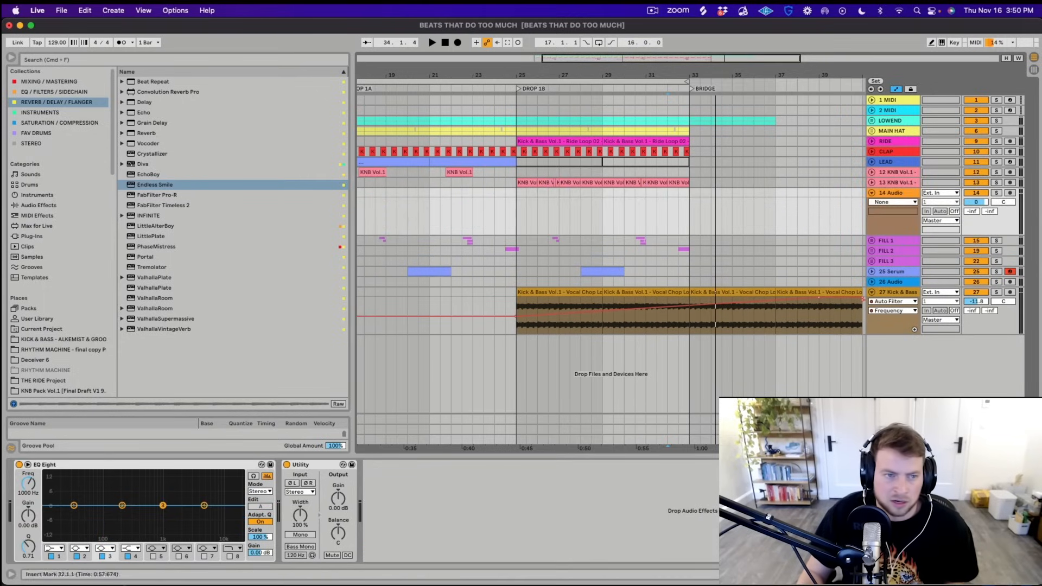
click(63, 339)
click(159, 59)
text(crash)
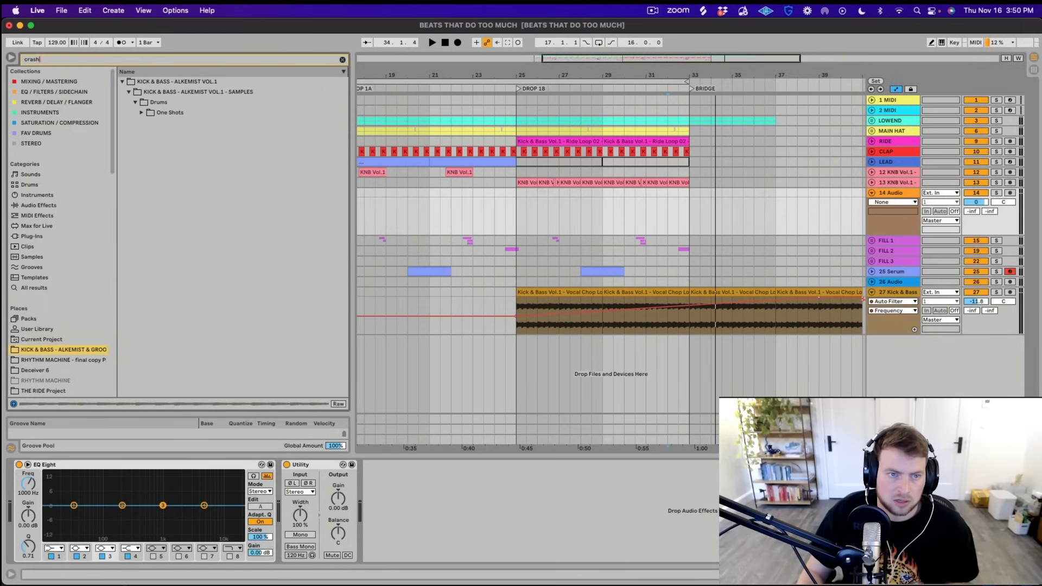
Audition the crash one-shots and place Kick & Bass Vol.1 - Crash 02 at 32.3 on the new audio track
key(Down)
key(Right)
key(Down)
key(Right)
key(Down)
key(Down)
key(Down)
key(Down)
key(Down)
key(Down)
key(Down)
key(Down)
key(Down)
key(Down)
key(Down)
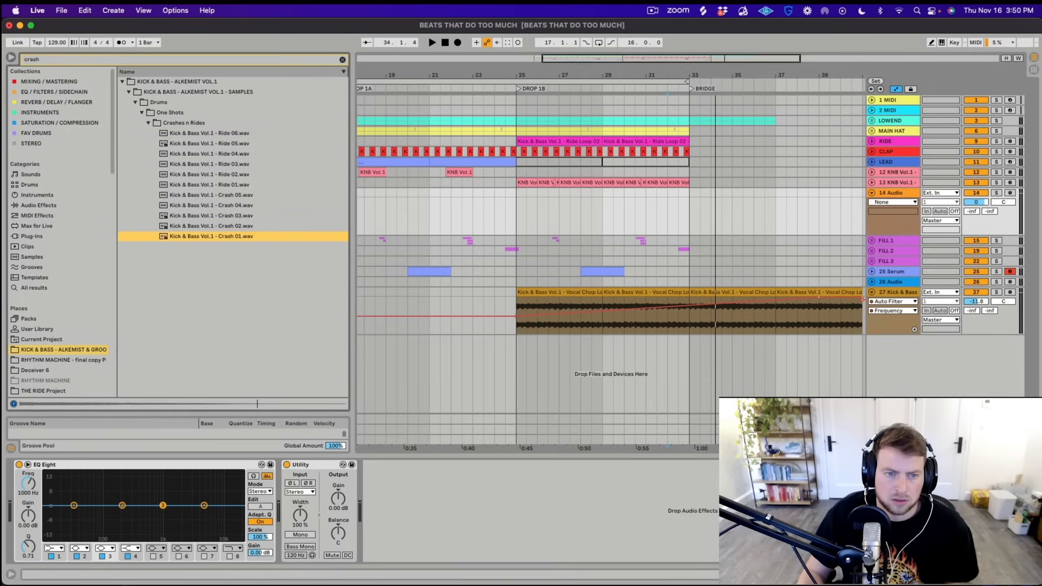
key(Up)
drag(212, 226, 680, 215)
Duplicate a half-beat slice of the crash four times up to bar 33 and extend the last copy to bar 34
key(plus)
key(plus)
key(plus)
key(plus)
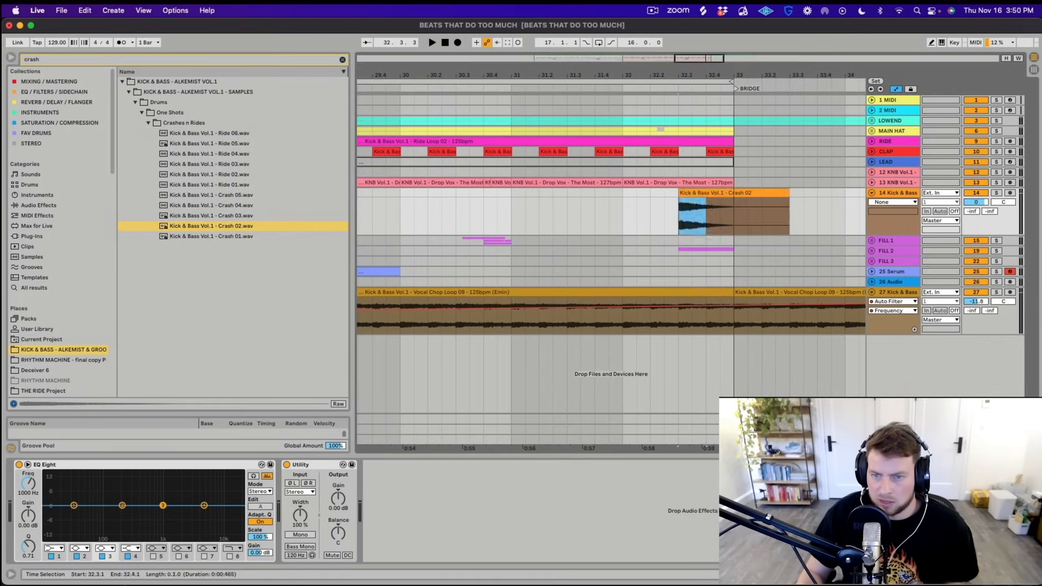
key(super+d)
key(super+d)
key(super+d)
key(super+d)
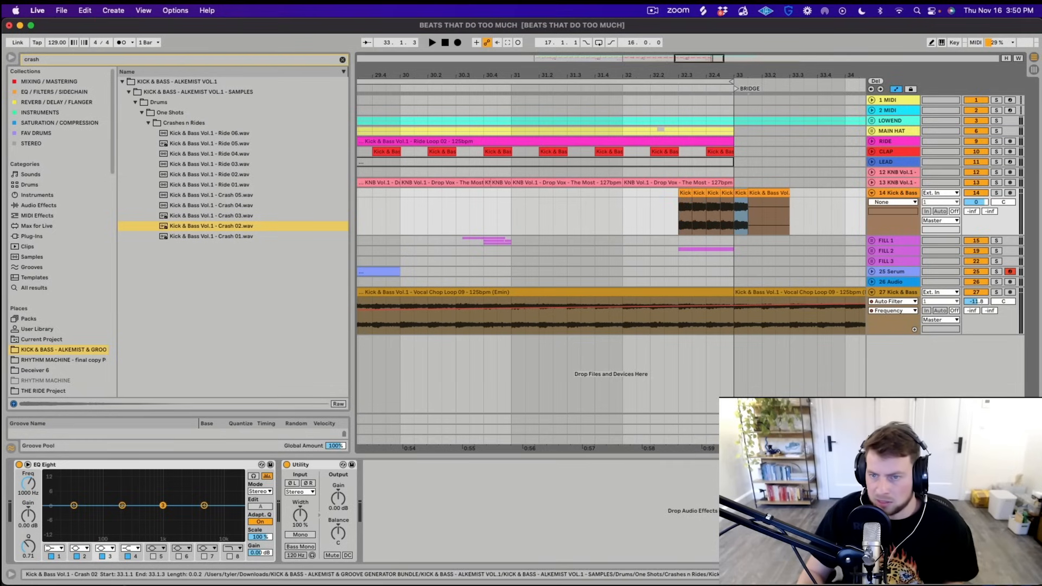
drag(747, 192, 845, 193)
Play the crash fill from just before bar 32 and set the crash track's volume to -9.6 dB
click(609, 212)
key(space)
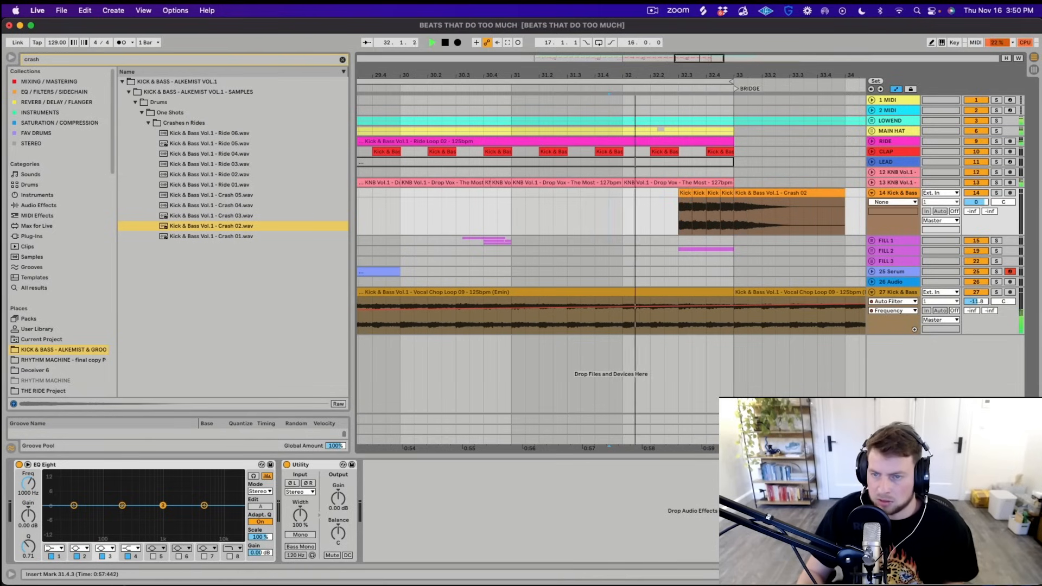
drag(976, 202, 975, 217)
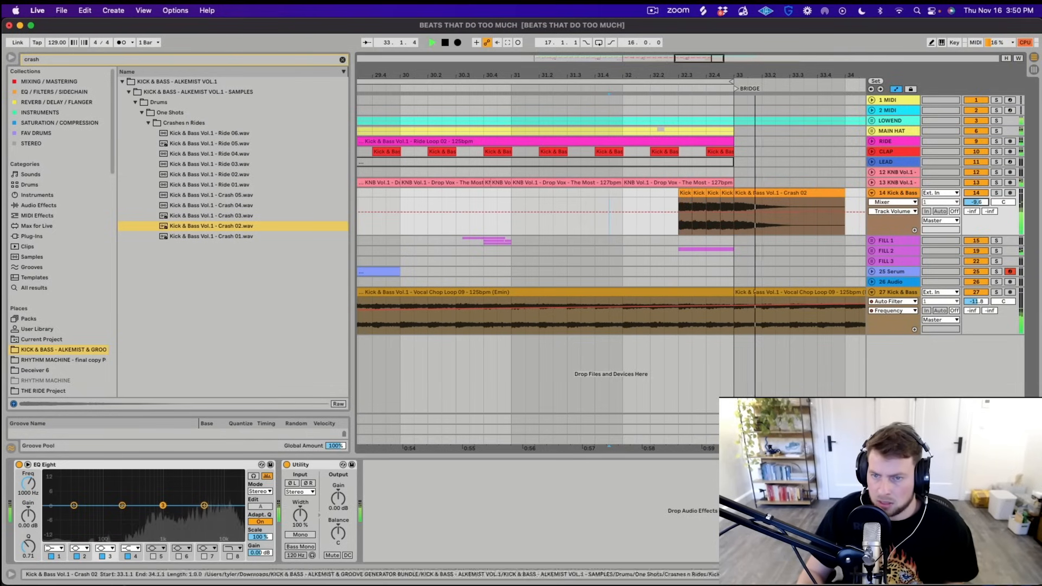
key(space)
Turn the first crash slice into a one-beat clip at 32.1.1 and duplicate it three times to fill bar 32
click(685, 192)
drag(685, 192, 650, 192)
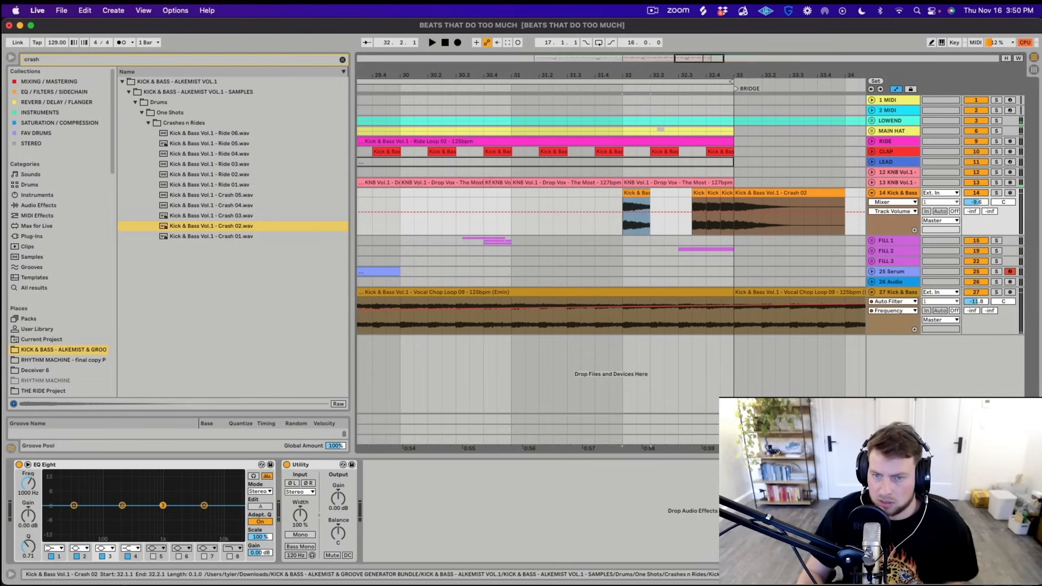
key(super+d)
key(super+d)
key(super+d)
Play the one-beat crash fill, set the crash track's volume to -11.8 dB and fold the track
click(595, 205)
key(space)
drag(976, 202, 975, 205)
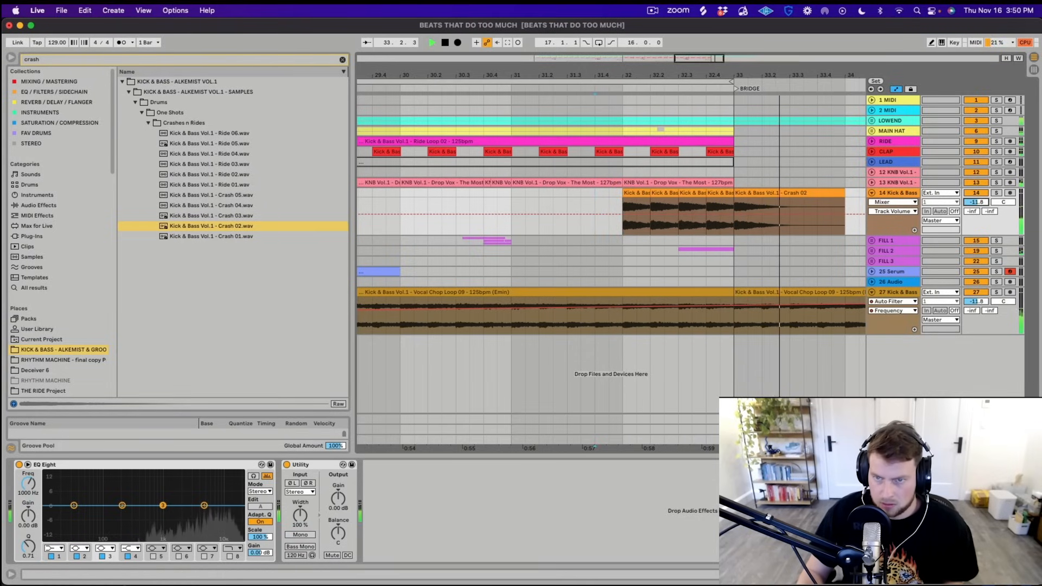
key(minus)
key(minus)
key(minus)
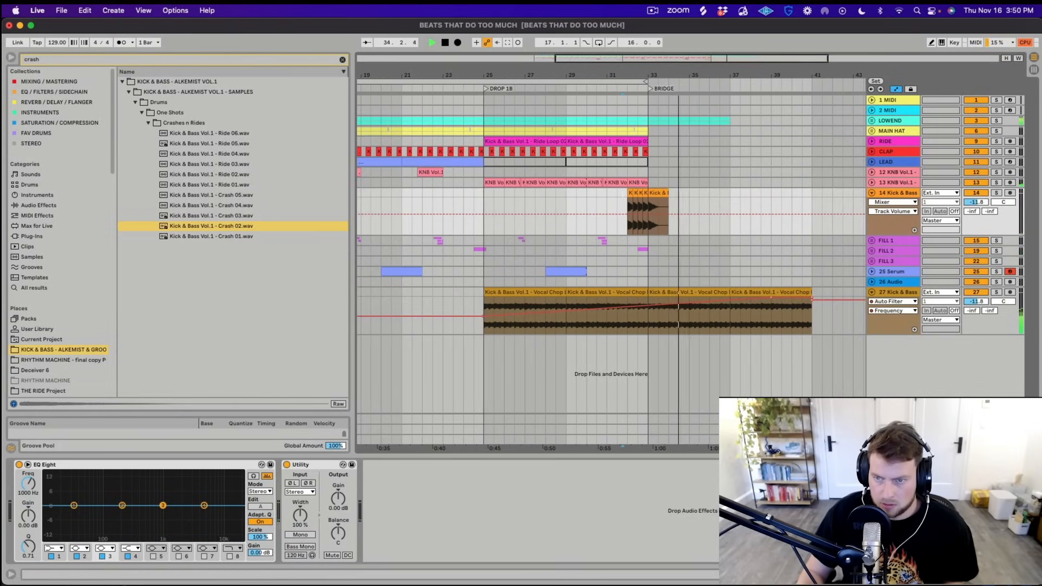
click(872, 193)
Copy the Drop Vox clip near bar 22 and duplicate bars 33–37 of the LOWEND group into bars 37–41
click(431, 172)
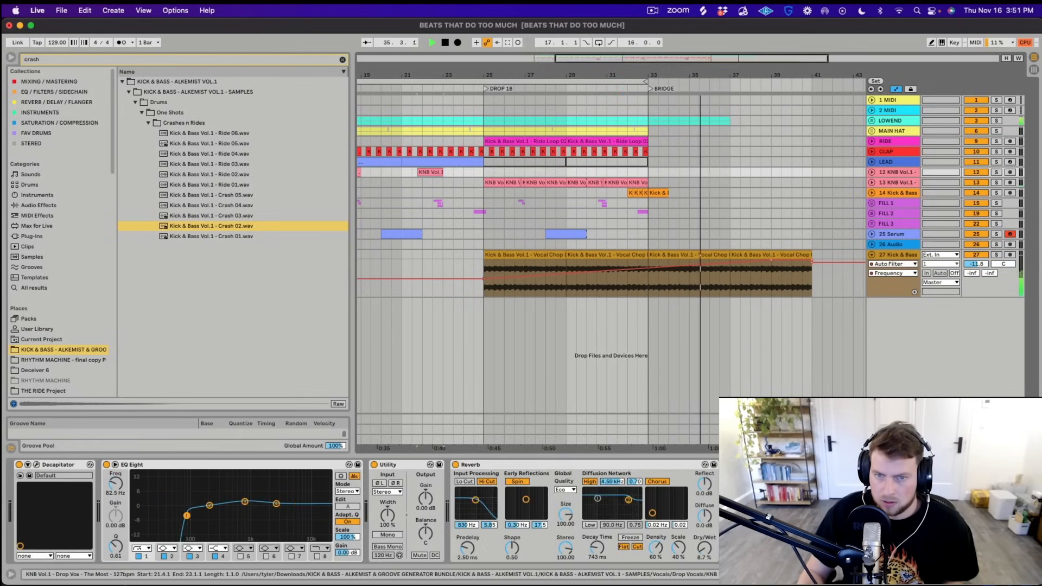
click(690, 121)
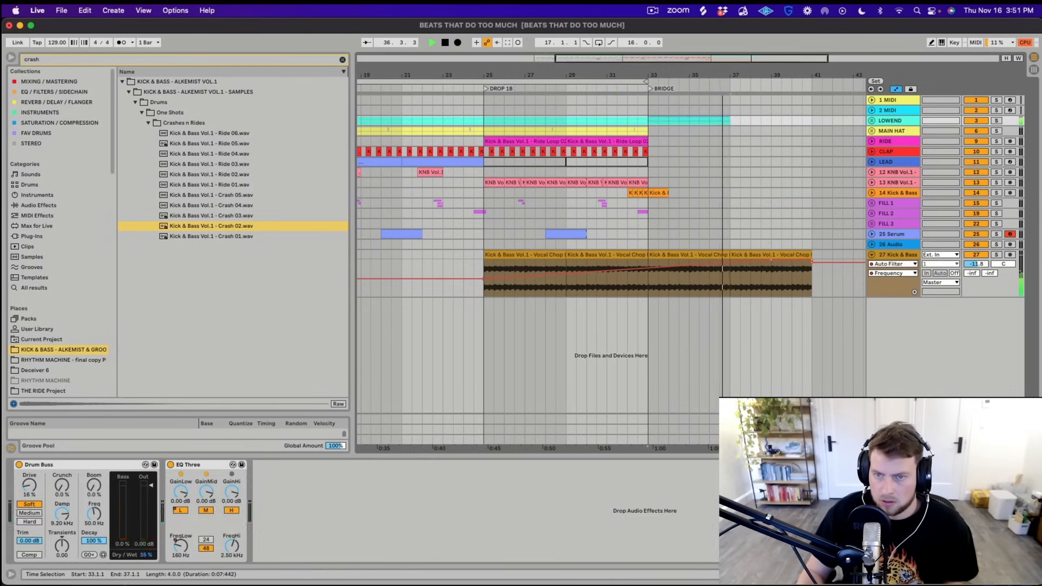
key(super+d)
key(space)
Paste the Drop Vox clip at bar 37 on track 12 and unfold the track
click(731, 172)
key(super+v)
key(u)
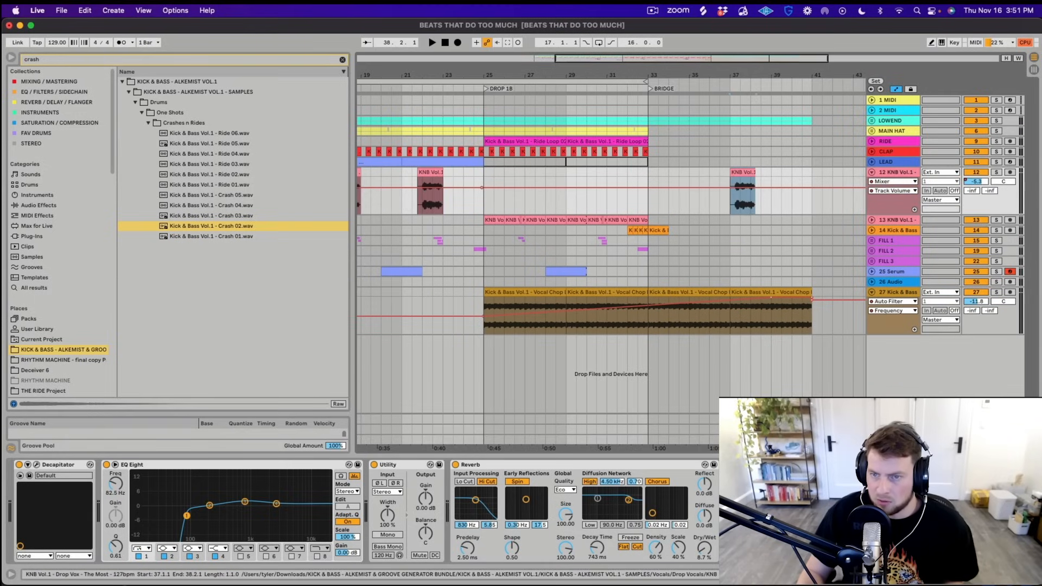
Stretch the pasted vocal clip to four times its length by doubling its clip BPM twice to 508
double_click(742, 172)
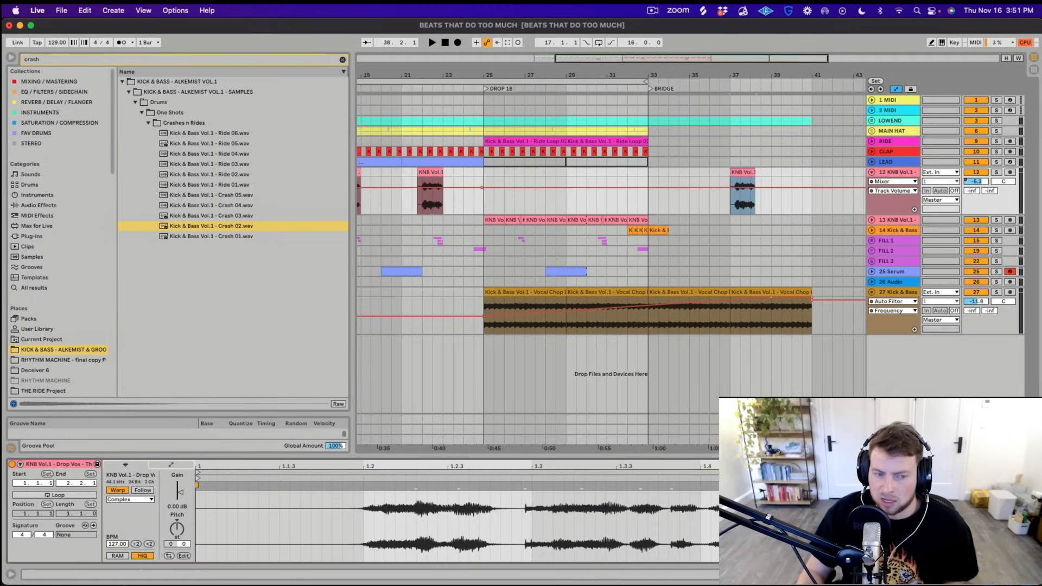
click(149, 544)
click(148, 544)
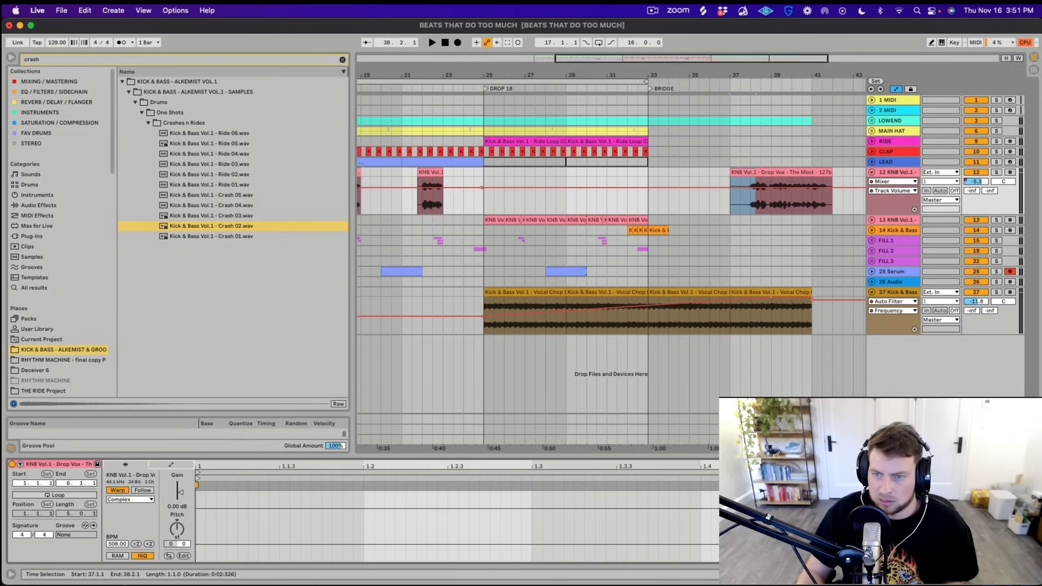
Move the stretched vocal clip one bar earlier to start at bar 36 and delete track 12's volume automation
key(space)
drag(752, 172, 731, 172)
key(space)
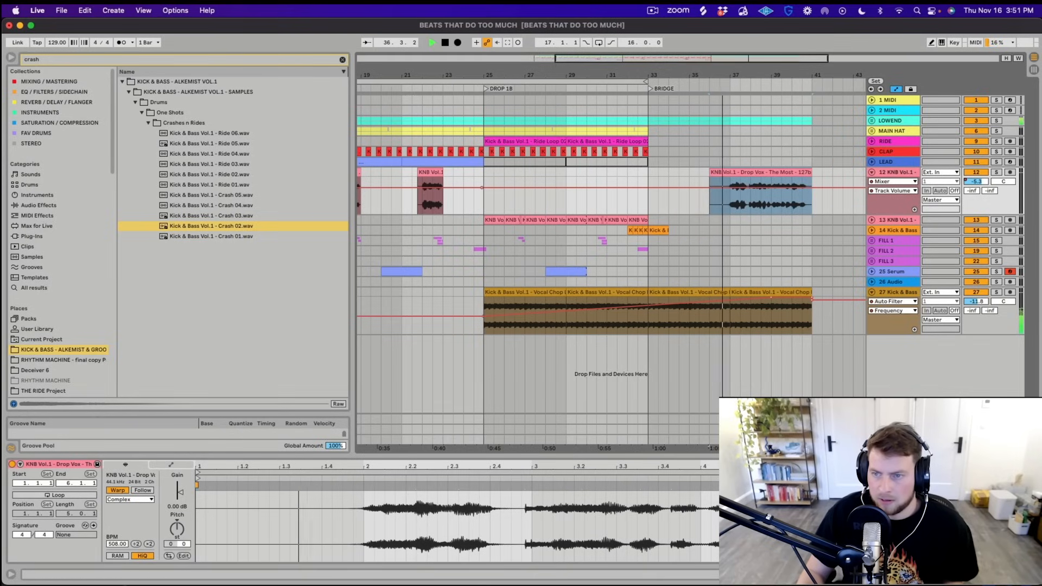
right_click(974, 182)
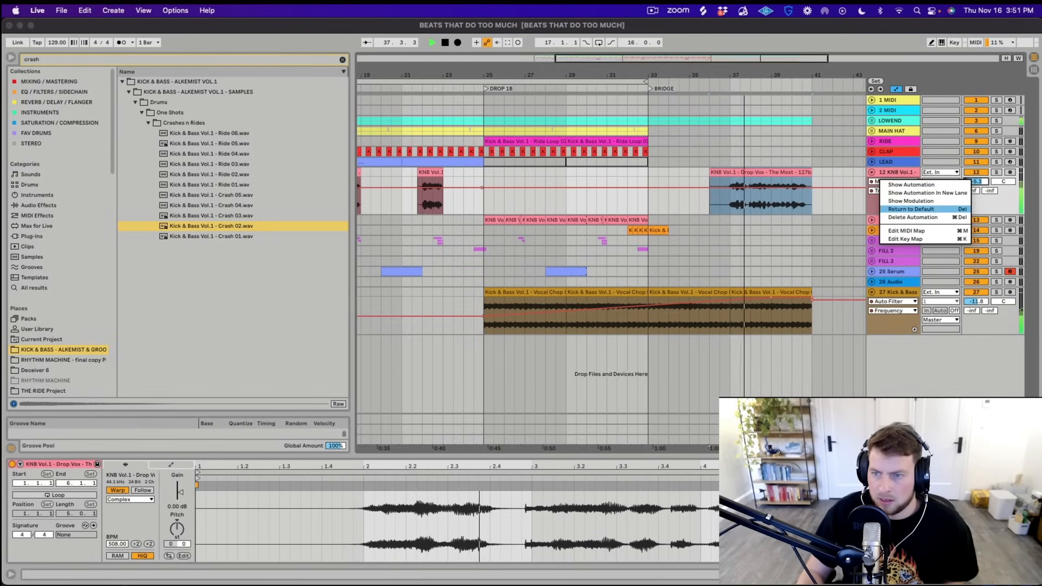
click(912, 208)
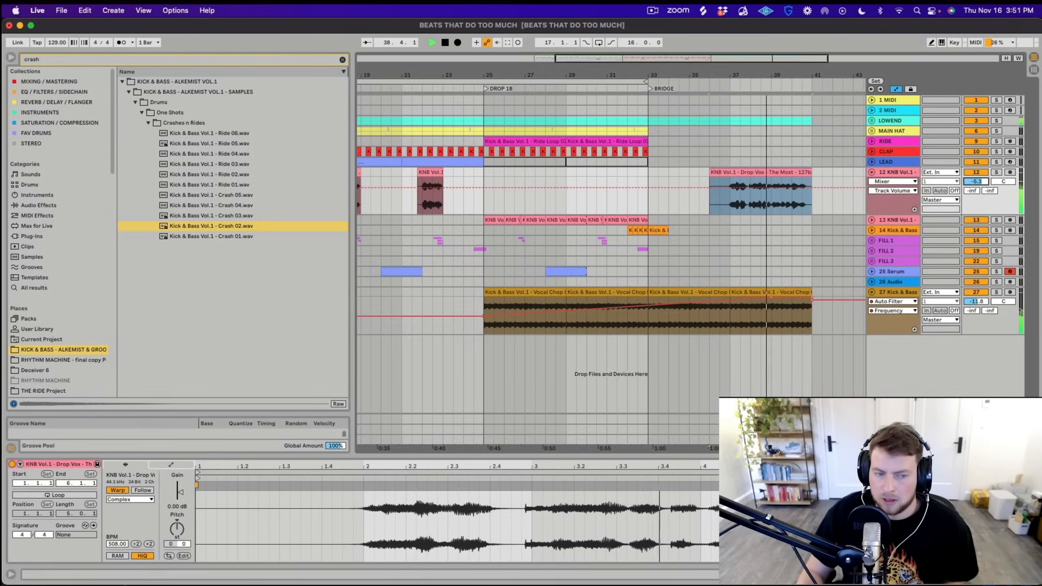
Try the Tones warp mode on the stretched vocal clip with the grain size raised to 88.31
click(130, 499)
click(119, 514)
drag(130, 515, 130, 478)
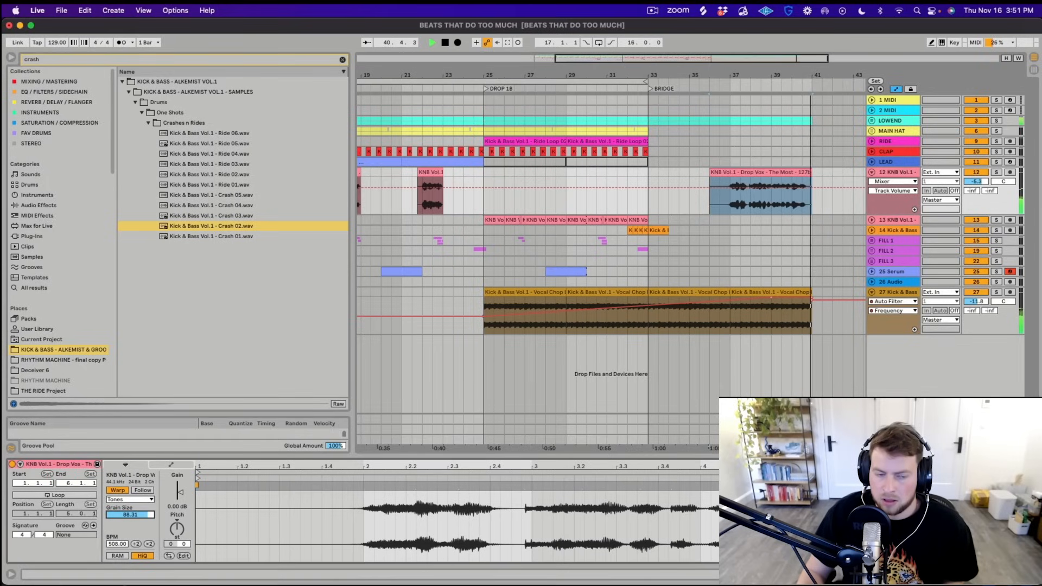
Switch the stretched vocal clip's warp mode to Texture and raise its grain size
click(131, 499)
click(122, 516)
drag(130, 514, 130, 485)
key(space)
right_click(135, 514)
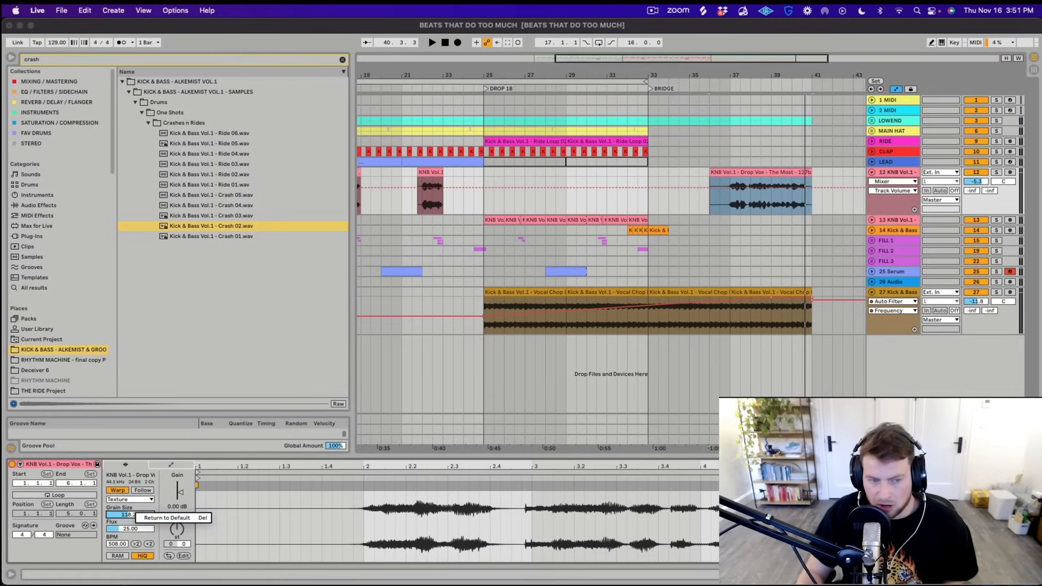
key(Escape)
Shape the vocal clip's Grain Size envelope from 17% with a rise just before clip bar 4 and a drop near the end, and play it
click(171, 464)
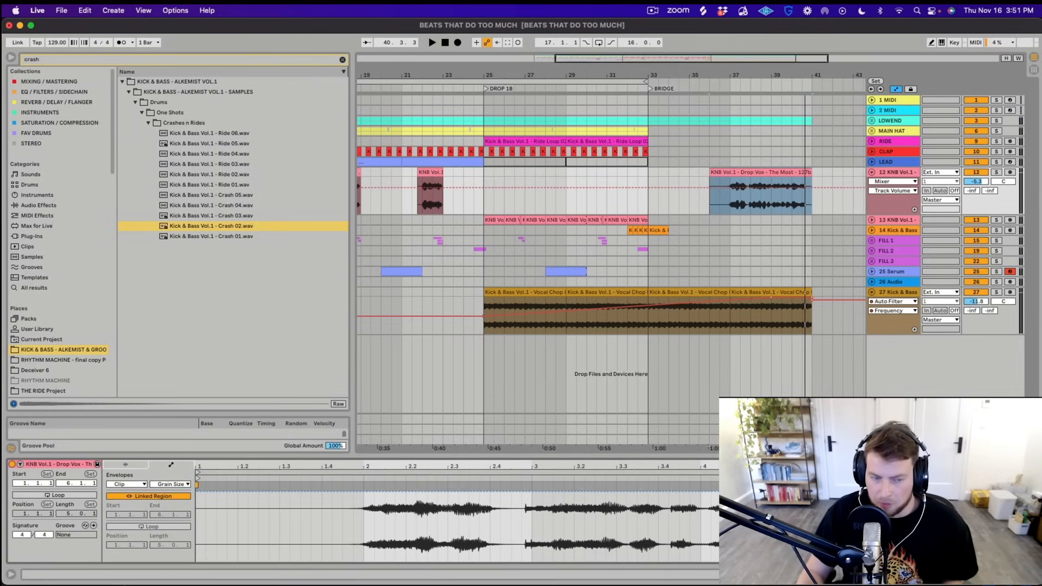
drag(260, 456, 261, 338)
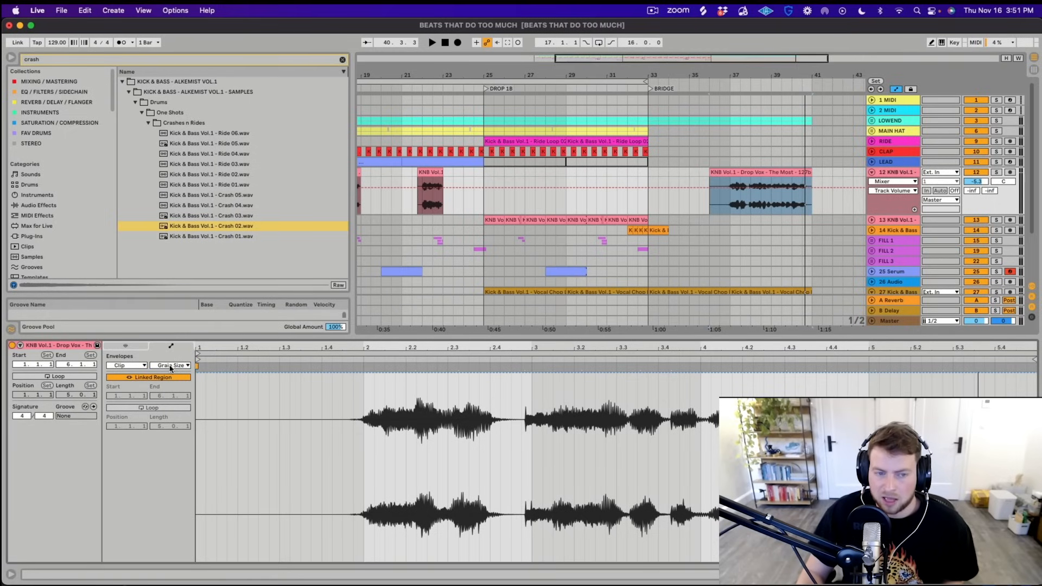
drag(363, 372, 363, 529)
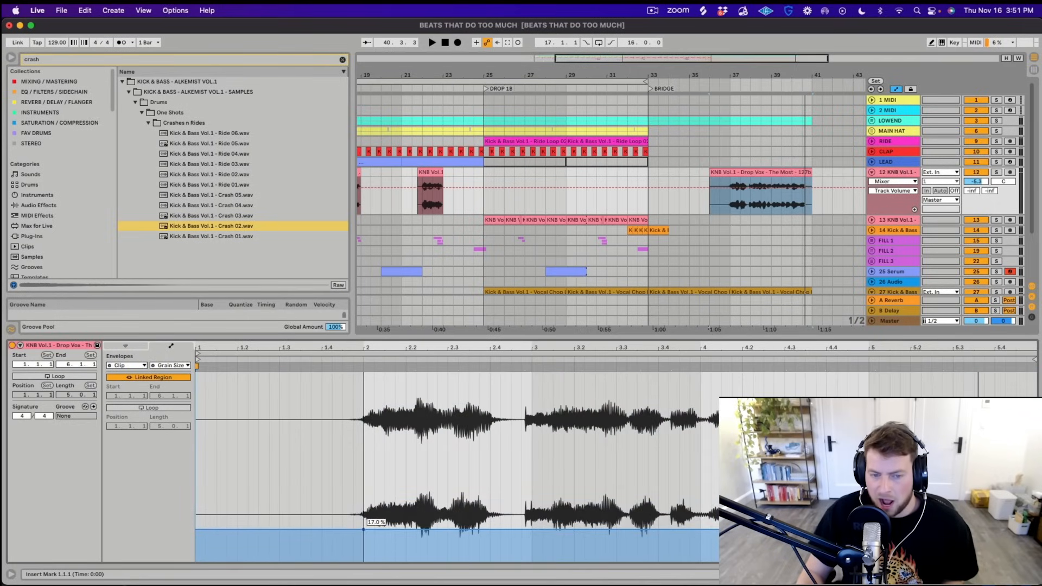
drag(690, 529, 689, 384)
drag(984, 384, 985, 533)
key(space)
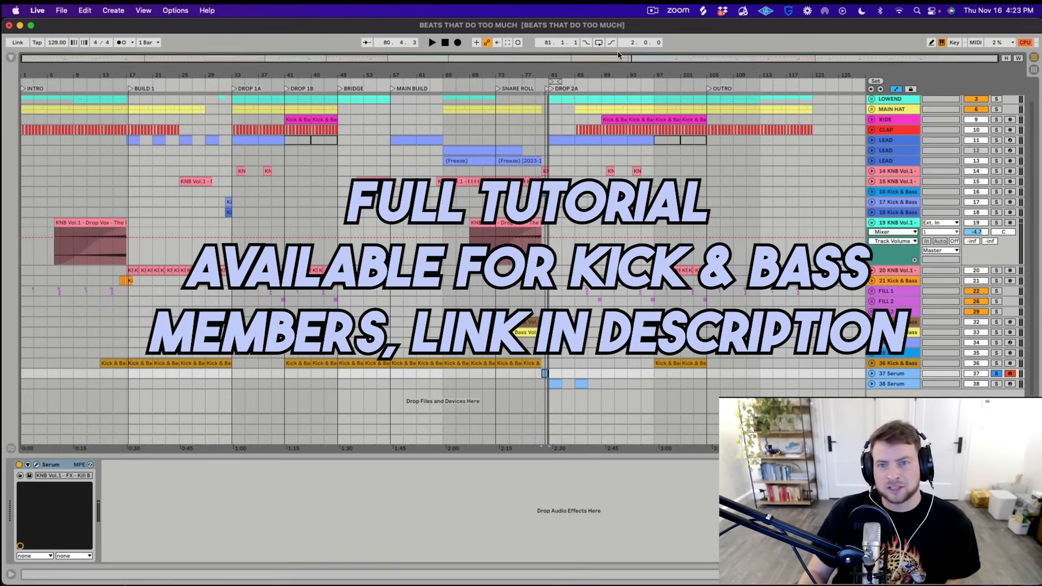
Show the browser beside the full arrangement
click(11, 58)
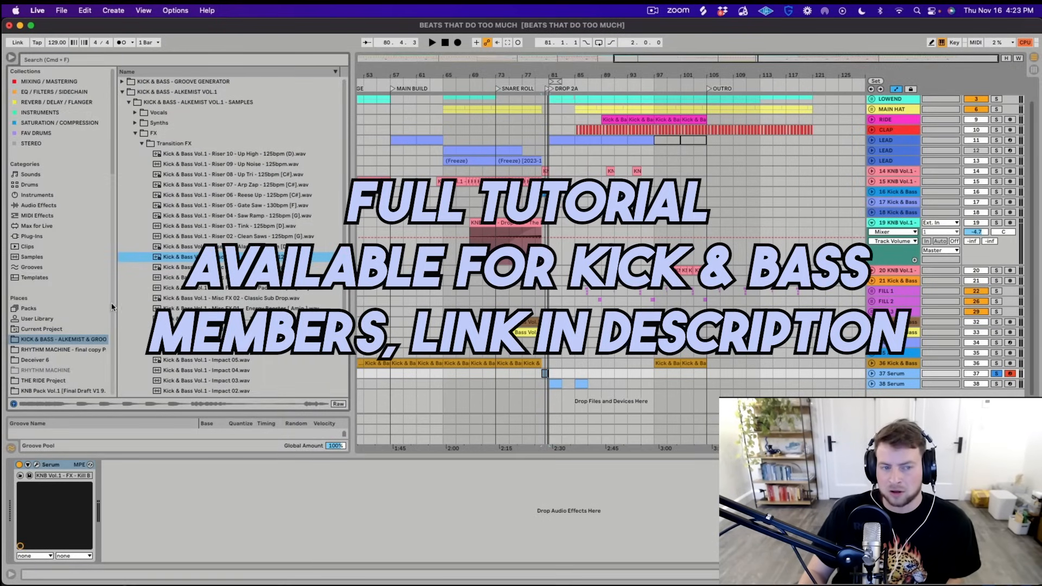